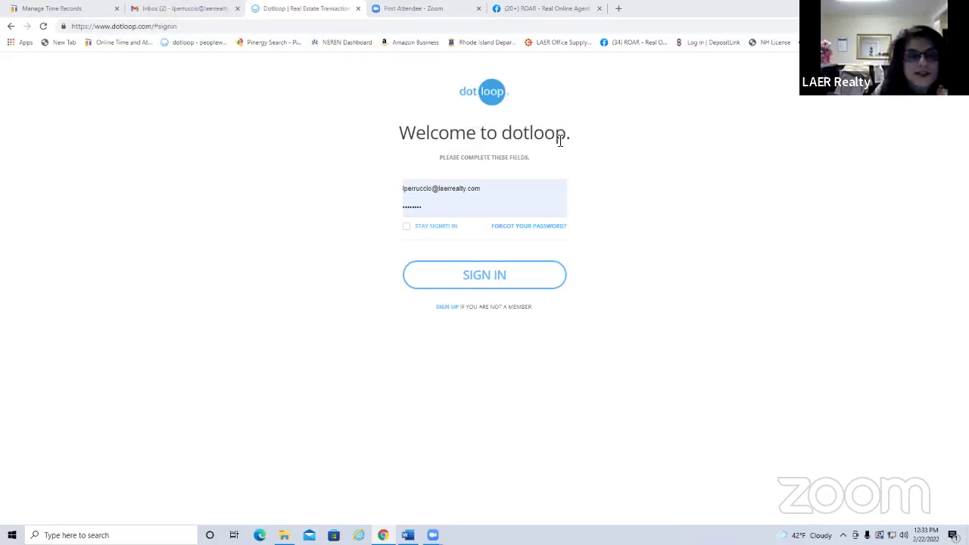
- Sign in to dotloop with the account email and password
{"action": "left_click", "coordinate": [479, 192]}
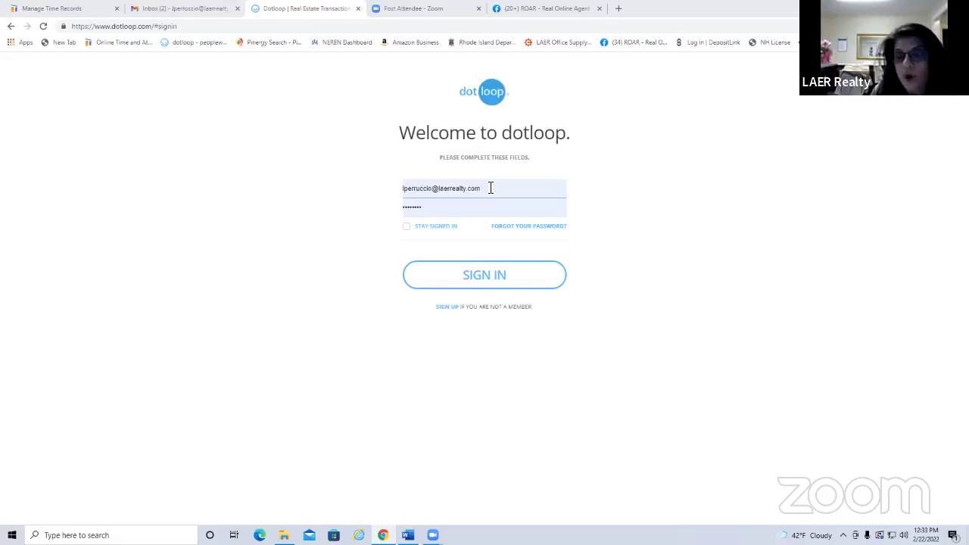
{"action": "left_click", "coordinate": [416, 208]}
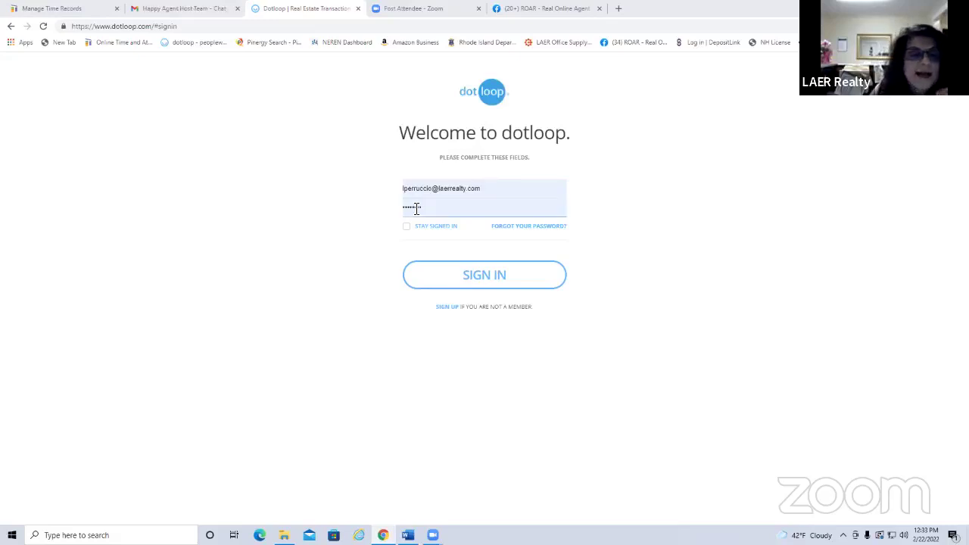
{"action": "left_click", "coordinate": [505, 290]}
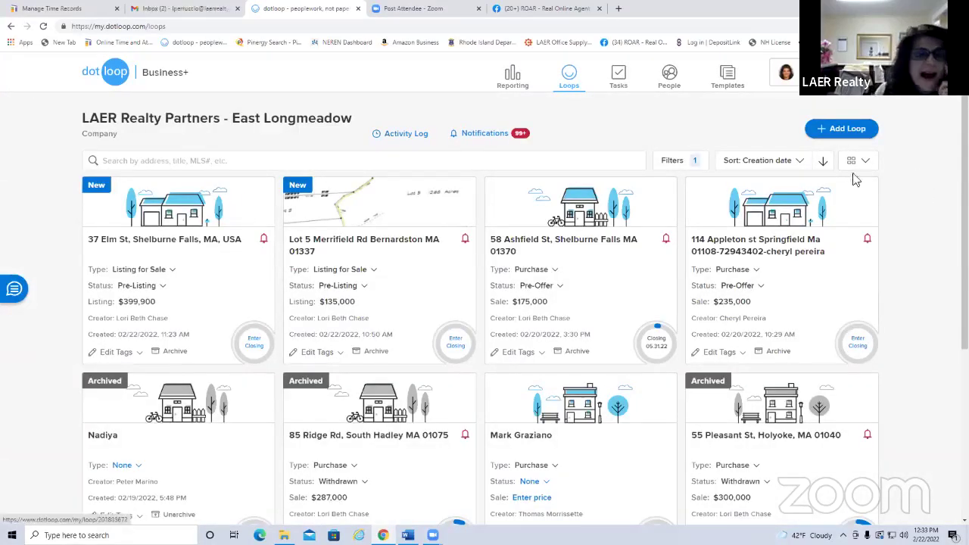
- Switch to the first profile listed under My Profiles in the account dropdown
{"action": "left_click", "coordinate": [786, 72]}
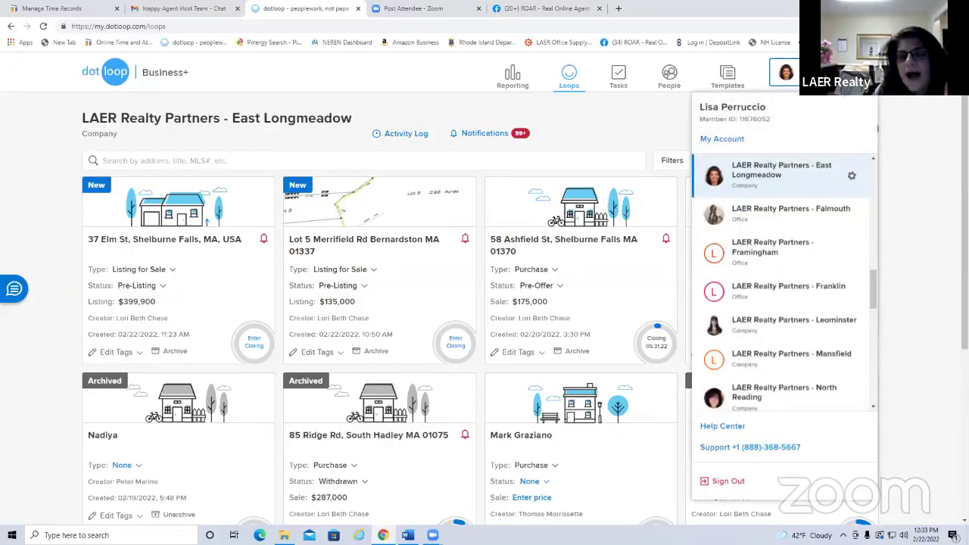
{"action": "left_click", "coordinate": [552, 178]}
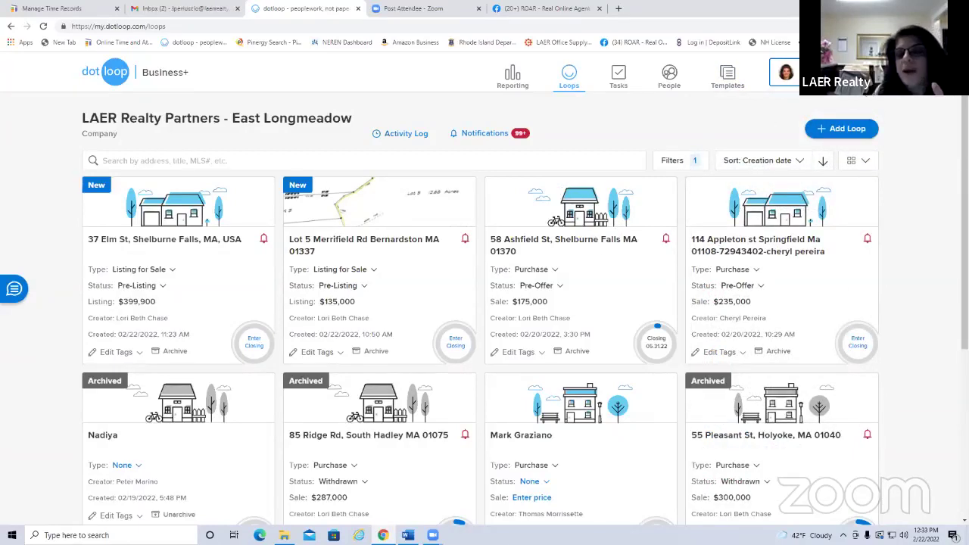
{"action": "left_click", "coordinate": [786, 72]}
{"action": "scroll", "coordinate": [796, 184], "scroll_direction": "down", "scroll_amount": 5}
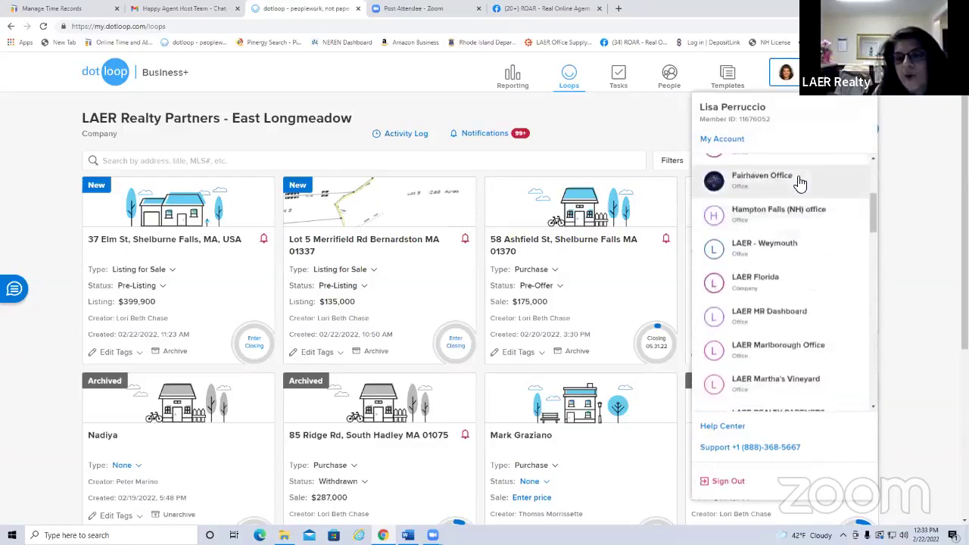
{"action": "scroll", "coordinate": [800, 184], "scroll_direction": "up", "scroll_amount": 5}
{"action": "left_click", "coordinate": [743, 218]}
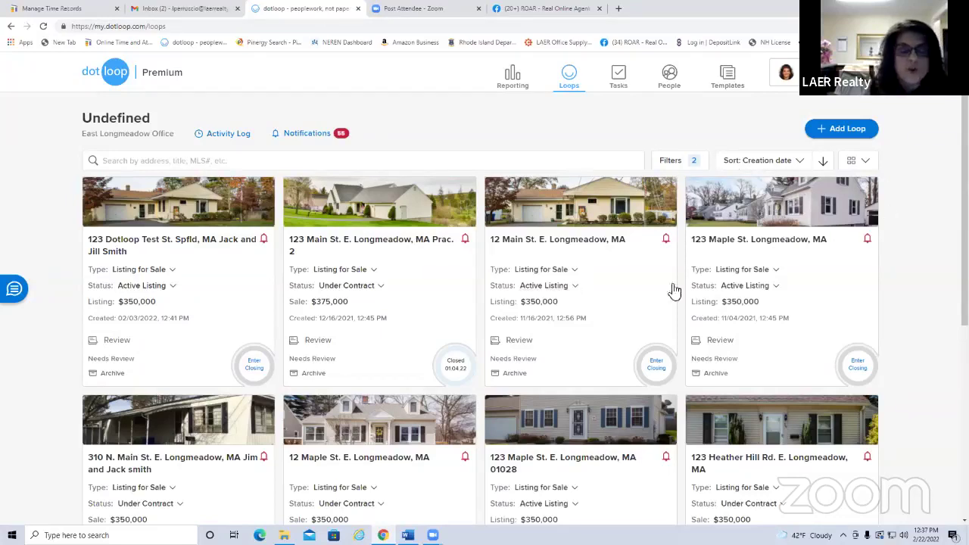
- Browse the Active Listing and Under Contract loop cards, then reopen the Filters panel
{"action": "left_click", "coordinate": [671, 162]}
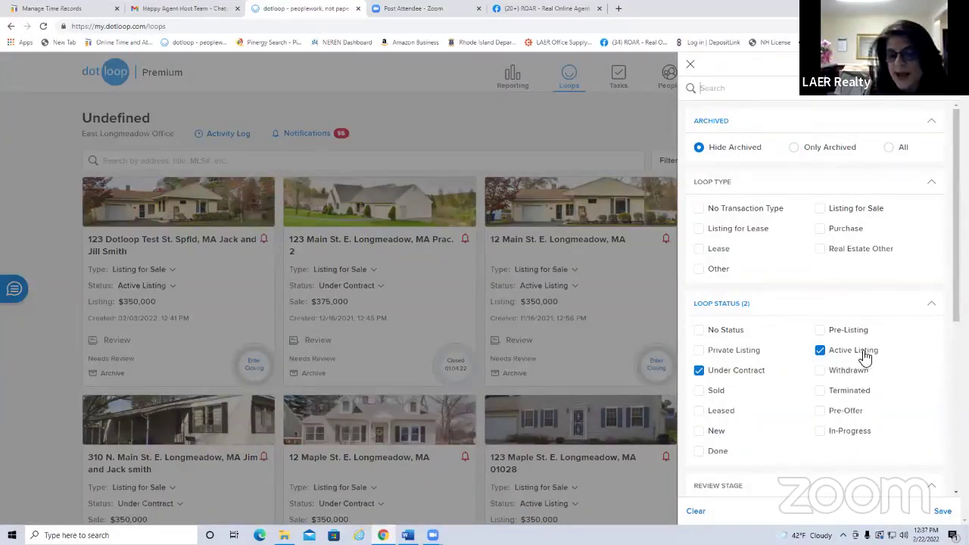
{"action": "left_click", "coordinate": [689, 64]}
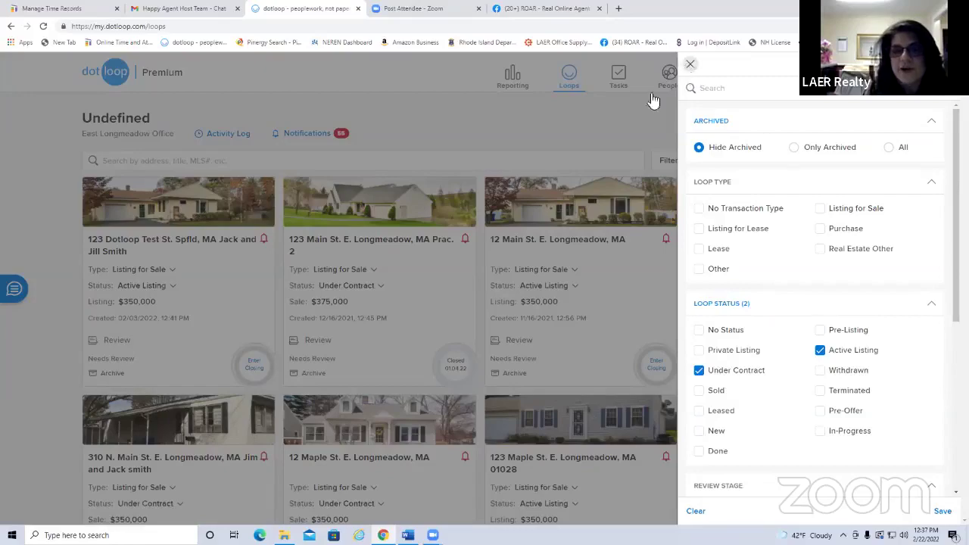
{"action": "scroll", "coordinate": [560, 289], "scroll_direction": "down", "scroll_amount": 1}
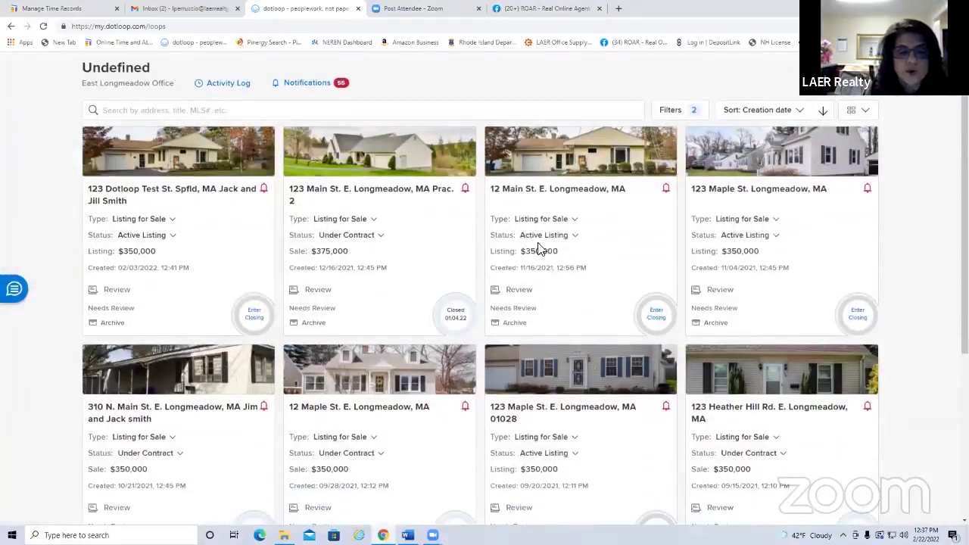
{"action": "scroll", "coordinate": [764, 317], "scroll_direction": "down", "scroll_amount": 5}
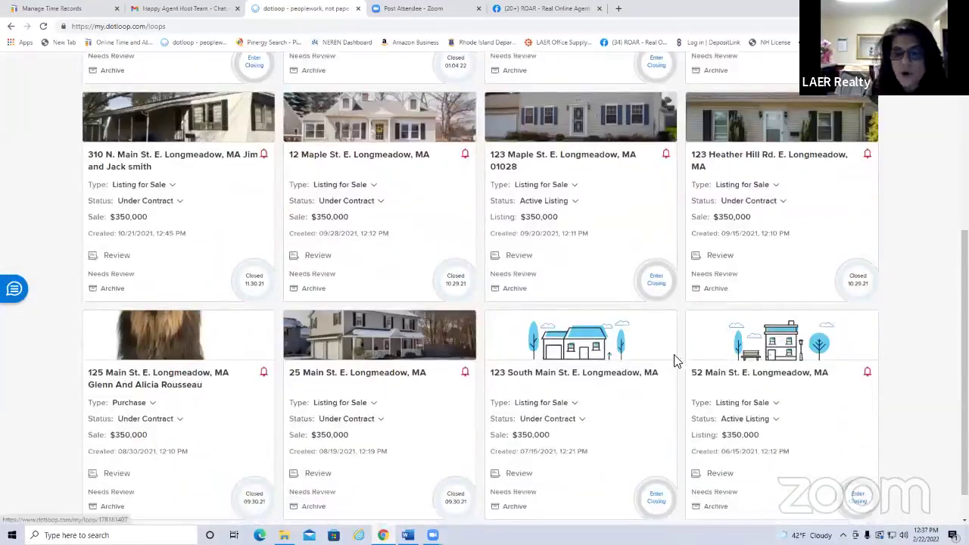
{"action": "scroll", "coordinate": [676, 361], "scroll_direction": "down", "scroll_amount": 2}
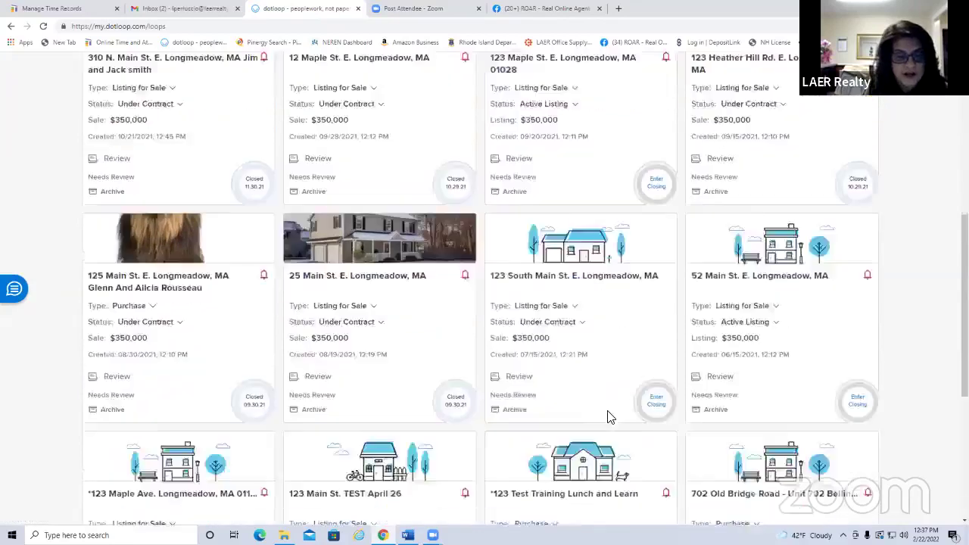
{"action": "scroll", "coordinate": [610, 417], "scroll_direction": "down", "scroll_amount": 6}
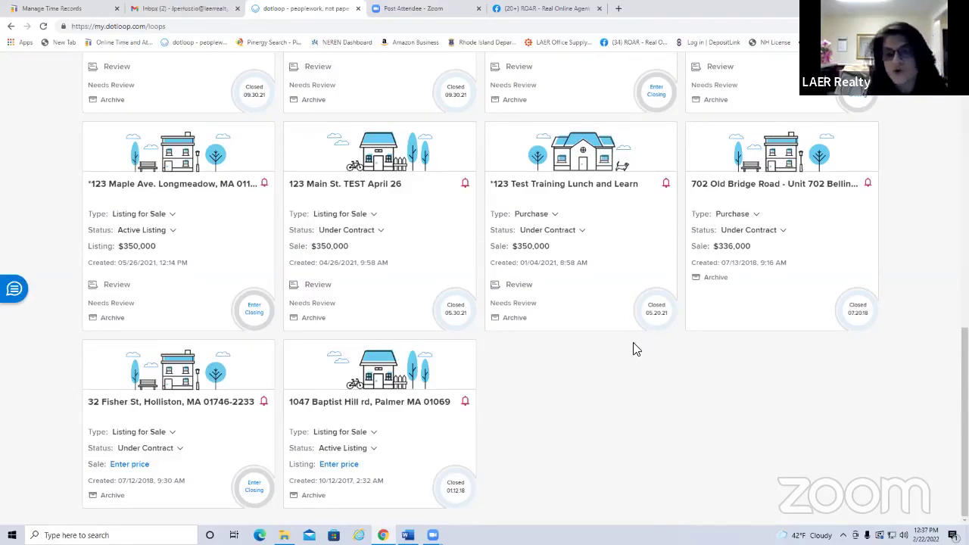
{"action": "scroll", "coordinate": [634, 348], "scroll_direction": "up", "scroll_amount": 15}
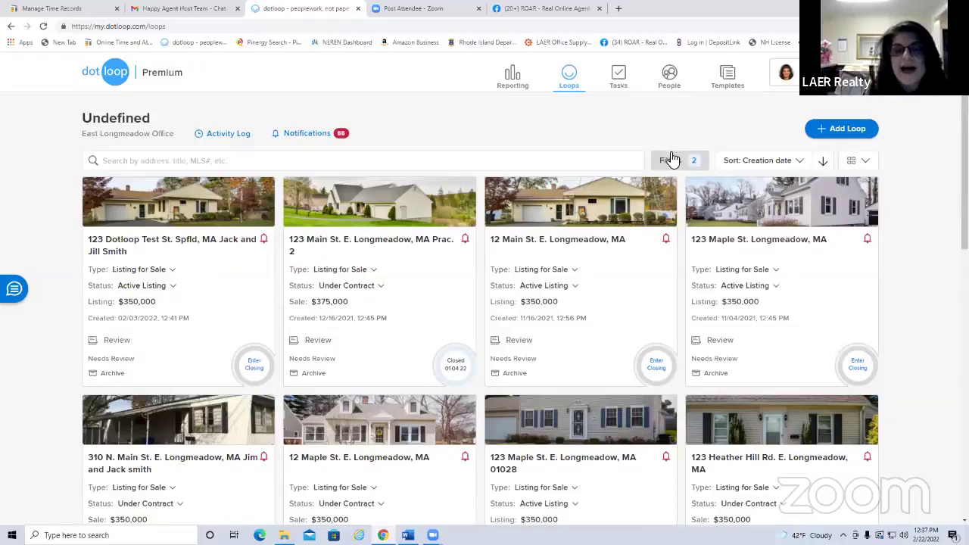
{"action": "left_click", "coordinate": [671, 160]}
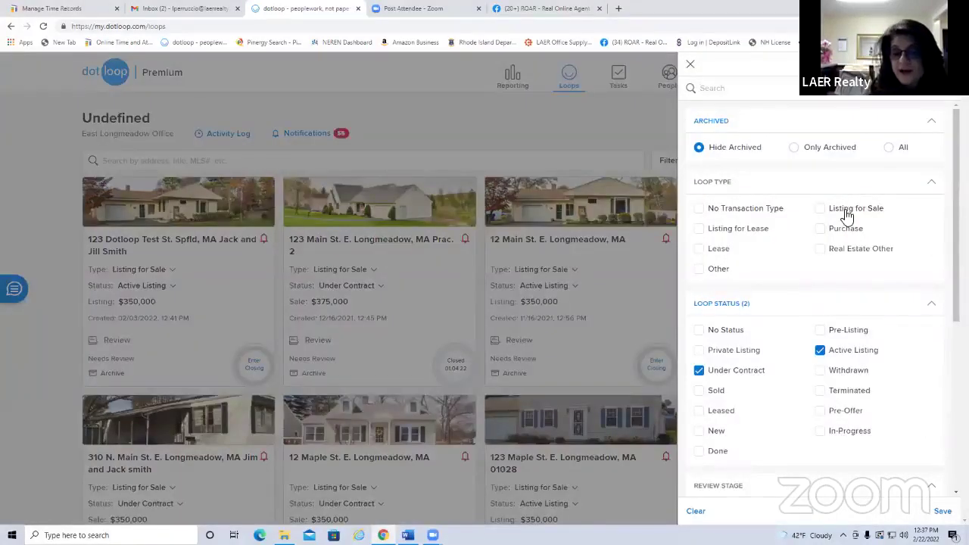
- Uncheck the Active Listing and Under Contract status filters and apply
{"action": "left_click", "coordinate": [820, 349]}
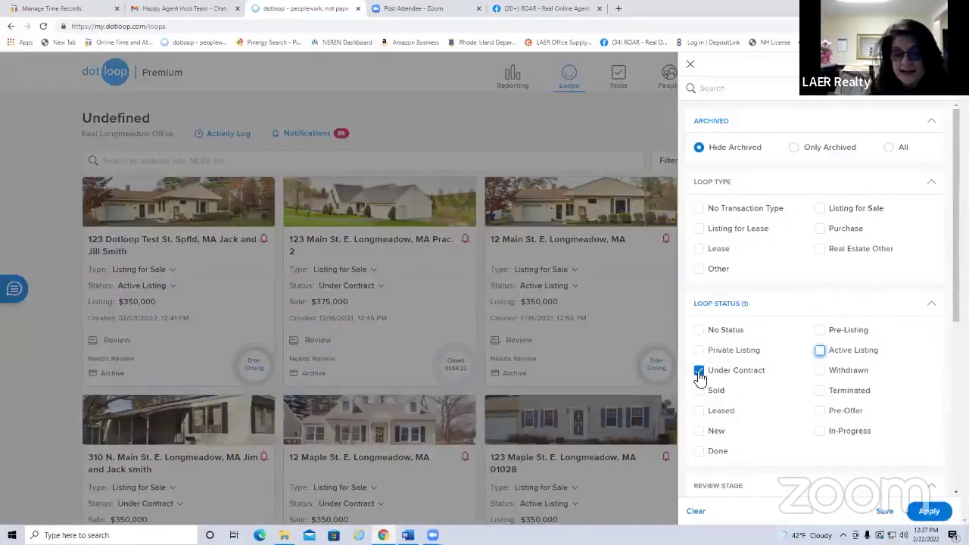
{"action": "left_click", "coordinate": [711, 369]}
{"action": "left_click", "coordinate": [927, 512]}
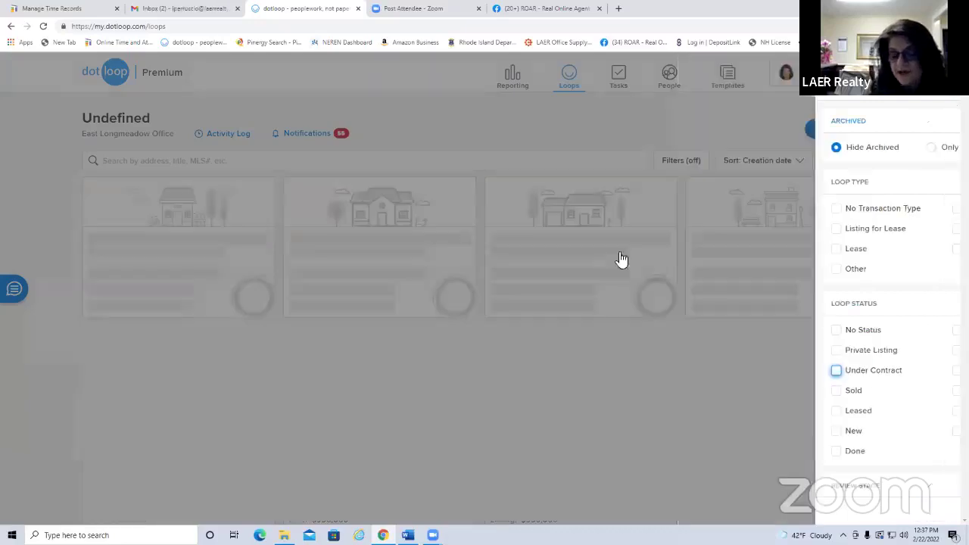
- Scroll through the loops of every status back to 2020, then return toward the top
{"action": "scroll", "coordinate": [572, 279], "scroll_direction": "down", "scroll_amount": 5}
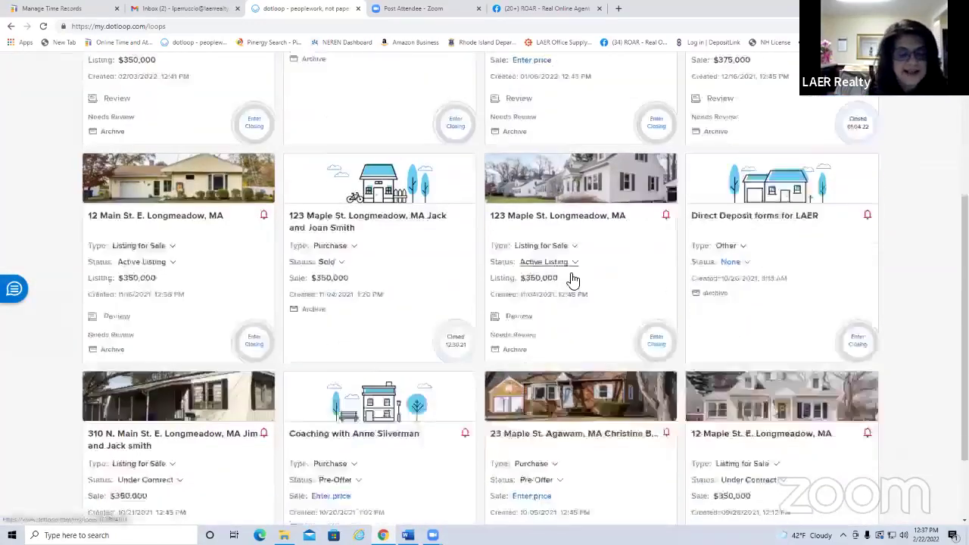
{"action": "scroll", "coordinate": [580, 246], "scroll_direction": "up", "scroll_amount": 1}
{"action": "scroll", "coordinate": [581, 246], "scroll_direction": "down", "scroll_amount": 3}
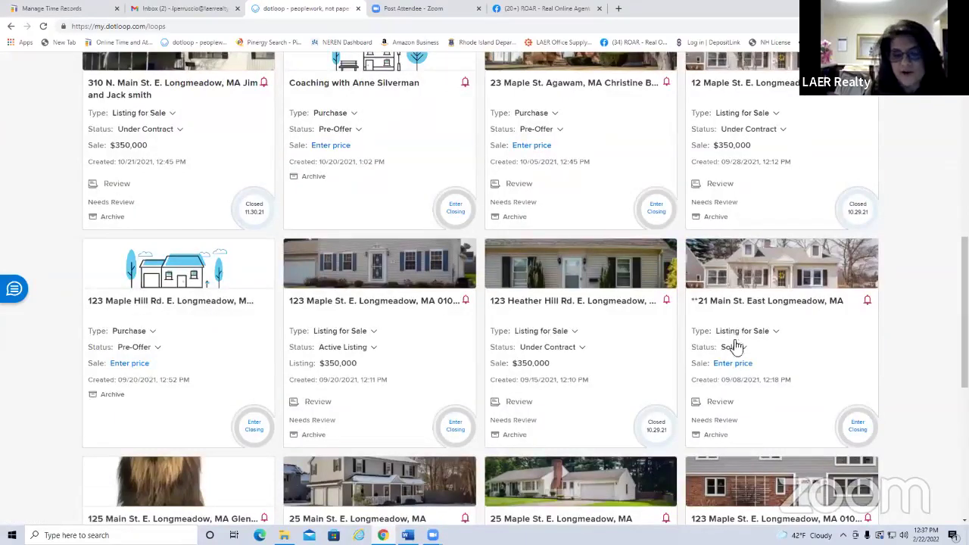
{"action": "scroll", "coordinate": [374, 335], "scroll_direction": "down", "scroll_amount": 3}
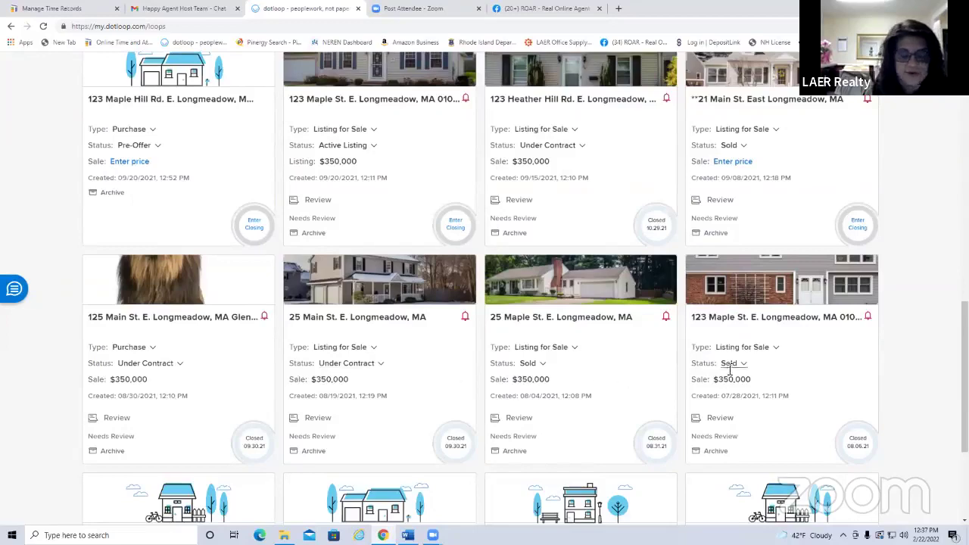
{"action": "scroll", "coordinate": [828, 385], "scroll_direction": "down", "scroll_amount": 3}
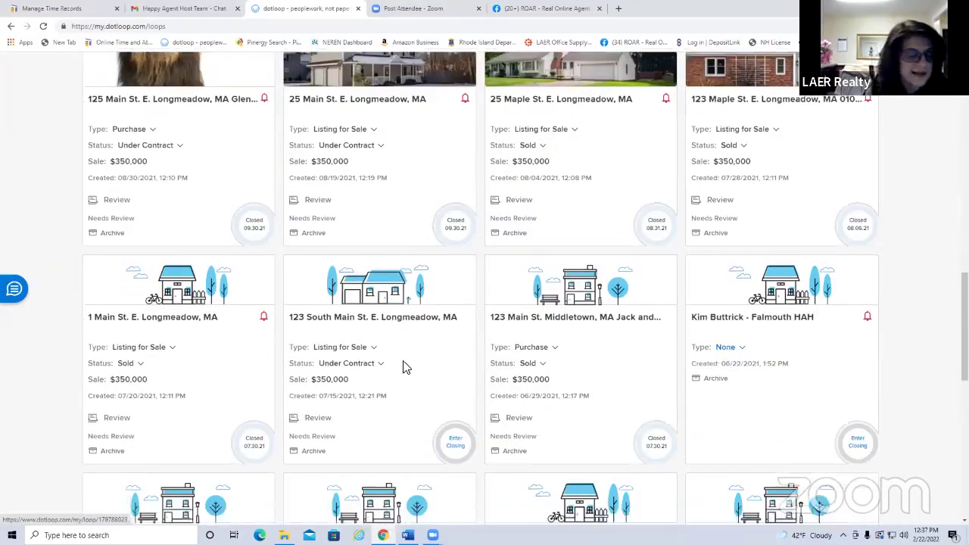
{"action": "scroll", "coordinate": [489, 341], "scroll_direction": "down", "scroll_amount": 6}
{"action": "scroll", "coordinate": [589, 341], "scroll_direction": "down", "scroll_amount": 3}
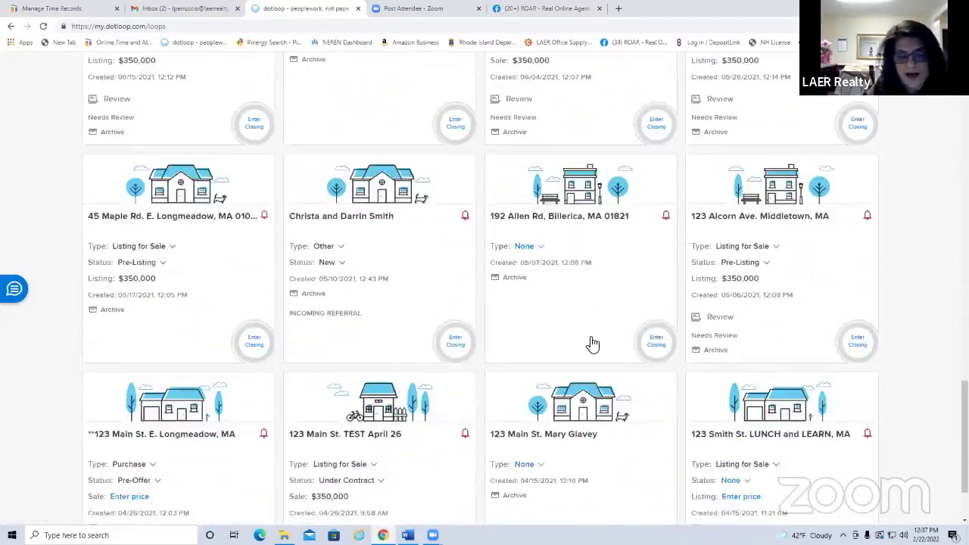
{"action": "scroll", "coordinate": [530, 335], "scroll_direction": "down", "scroll_amount": 5}
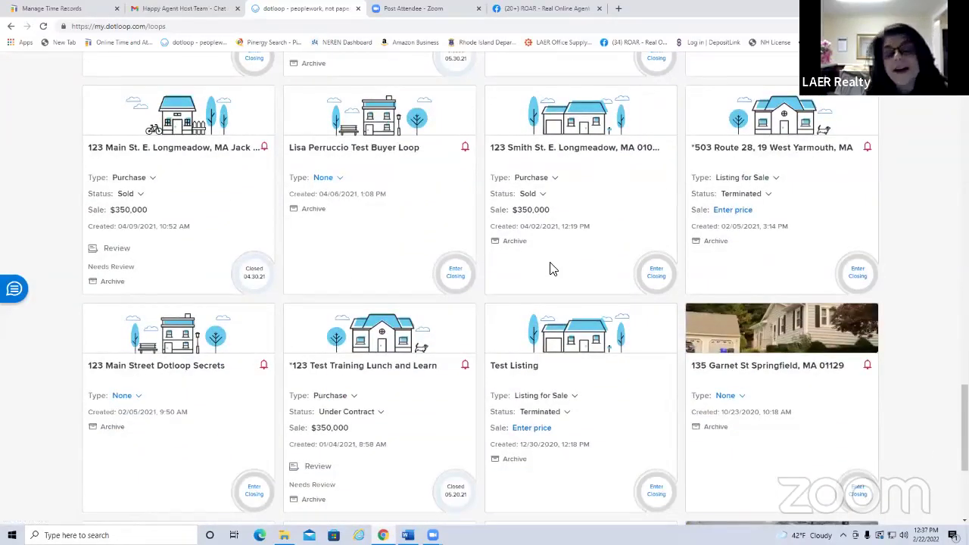
{"action": "scroll", "coordinate": [552, 268], "scroll_direction": "down", "scroll_amount": 3}
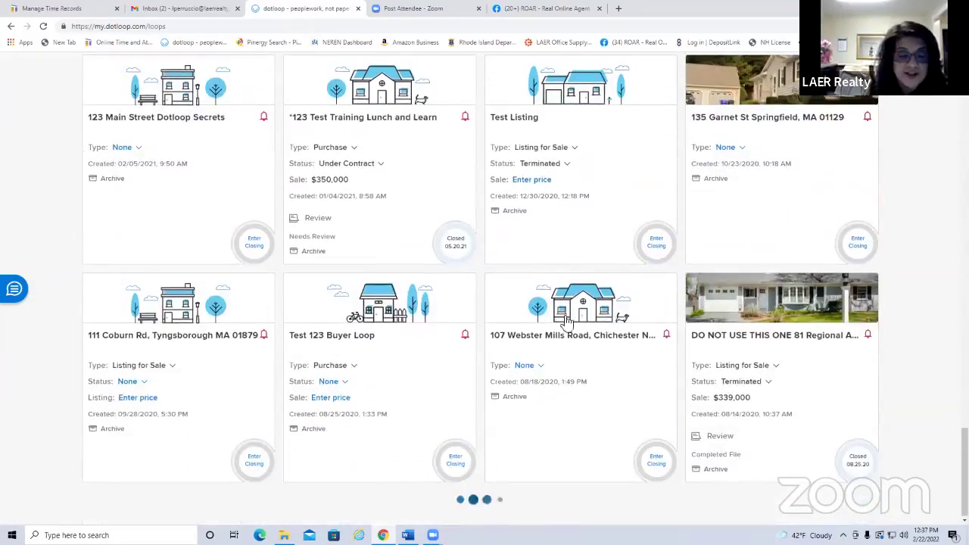
{"action": "scroll", "coordinate": [578, 327], "scroll_direction": "down", "scroll_amount": 5}
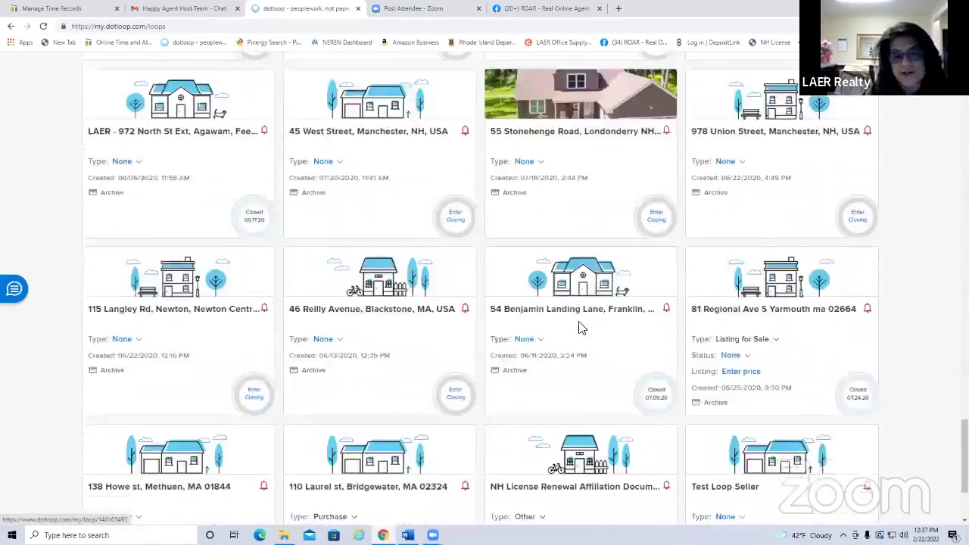
{"action": "scroll", "coordinate": [579, 327], "scroll_direction": "down", "scroll_amount": 2}
{"action": "scroll", "coordinate": [579, 327], "scroll_direction": "up", "scroll_amount": 15}
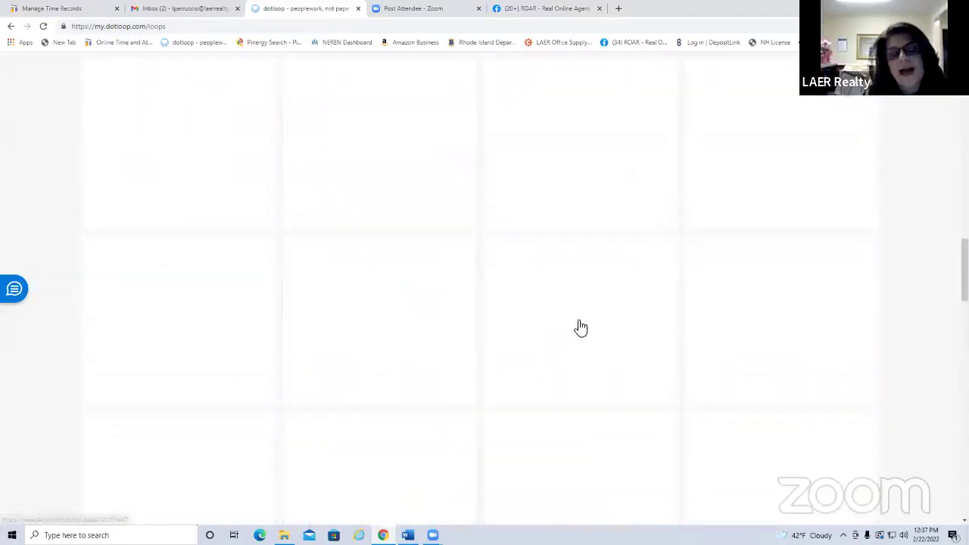
{"action": "scroll", "coordinate": [580, 327], "scroll_direction": "up", "scroll_amount": 10}
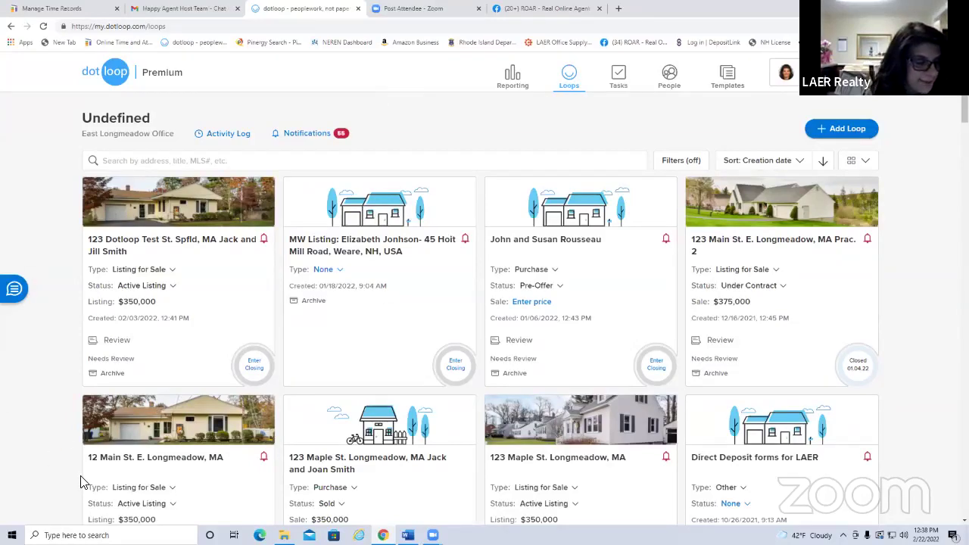
{"action": "left_click", "coordinate": [675, 163]}
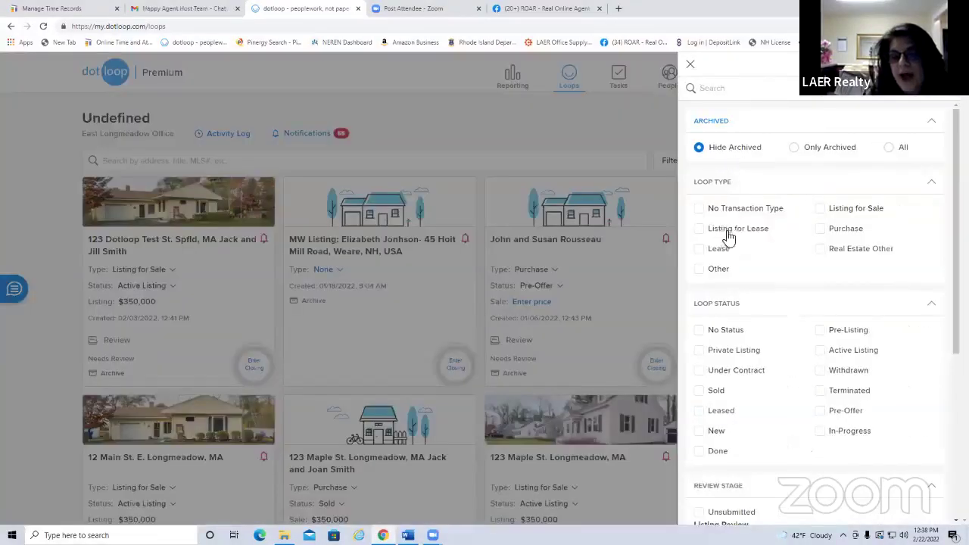
{"action": "left_click", "coordinate": [818, 351]}
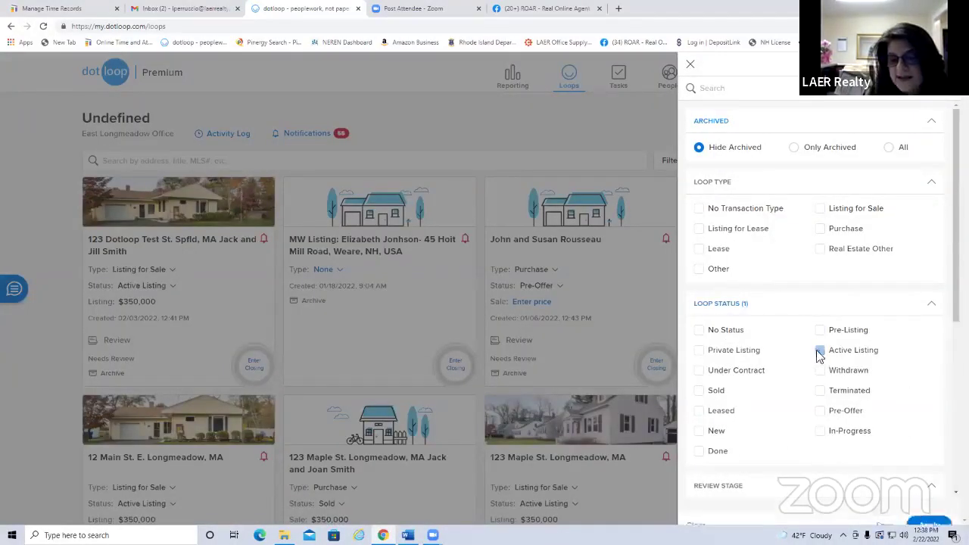
{"action": "left_click", "coordinate": [699, 371]}
{"action": "left_click", "coordinate": [928, 511]}
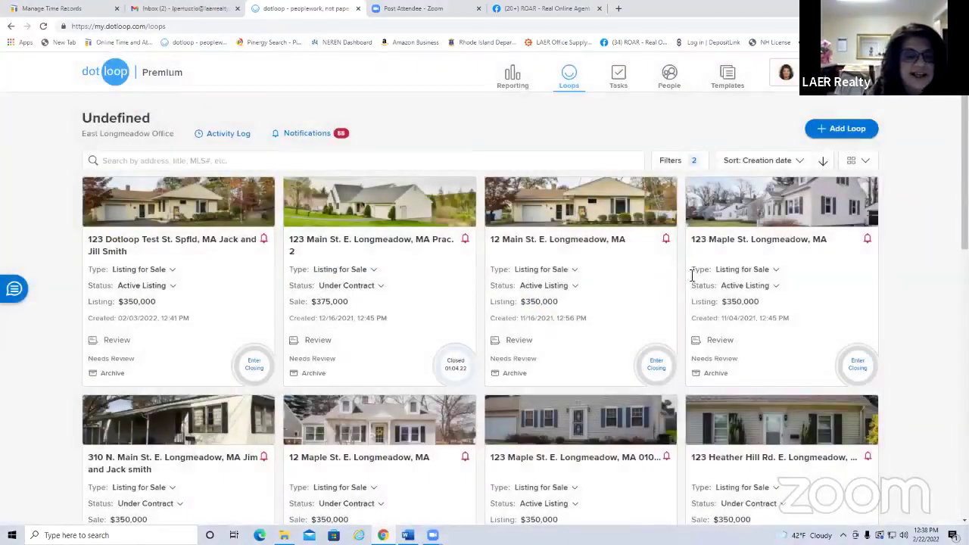
{"action": "scroll", "coordinate": [634, 383], "scroll_direction": "down", "scroll_amount": 2}
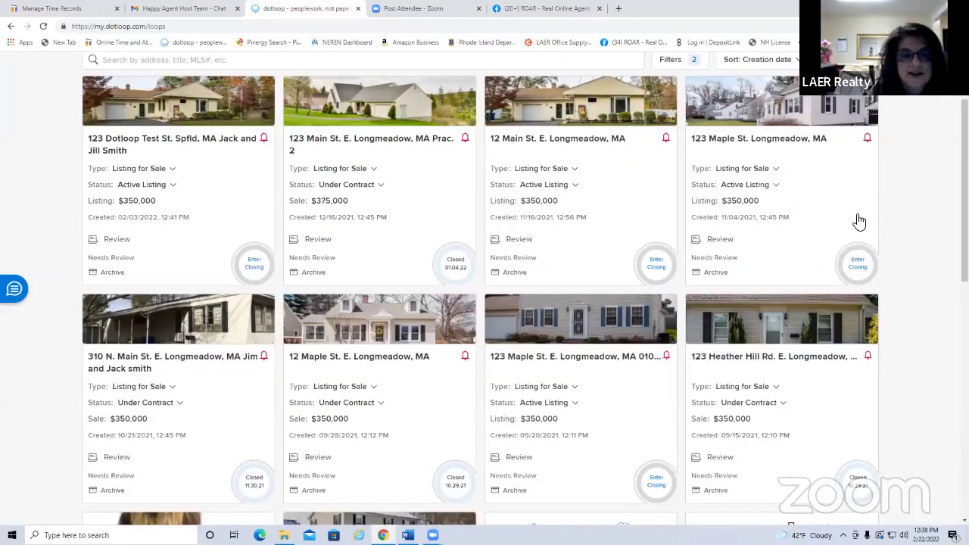
{"action": "scroll", "coordinate": [723, 448], "scroll_direction": "down", "scroll_amount": 2}
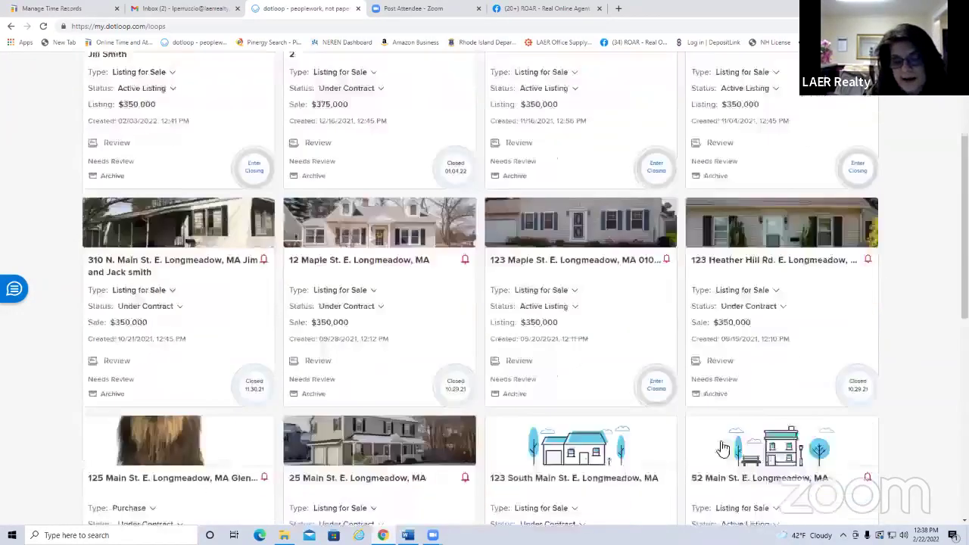
{"action": "scroll", "coordinate": [722, 448], "scroll_direction": "down", "scroll_amount": 1}
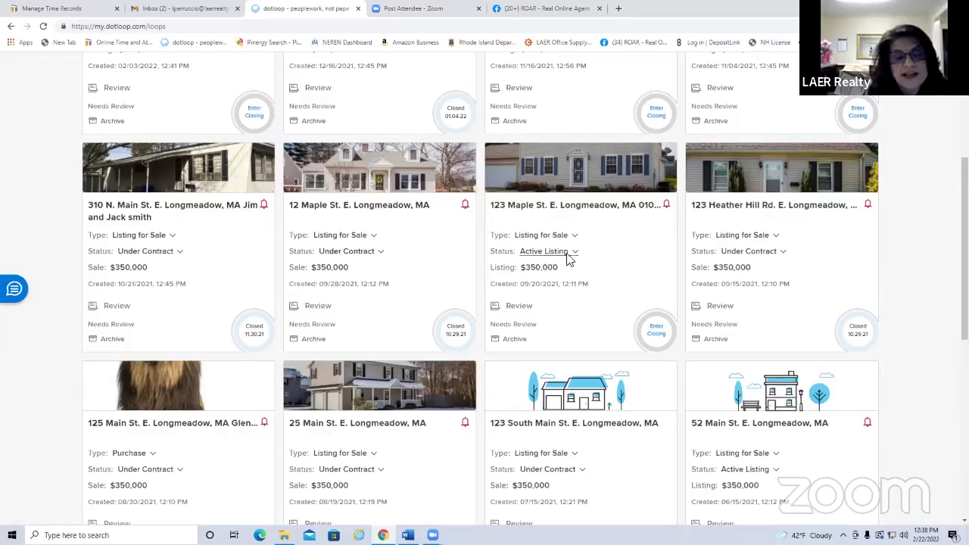
{"action": "scroll", "coordinate": [556, 363], "scroll_direction": "up", "scroll_amount": 3}
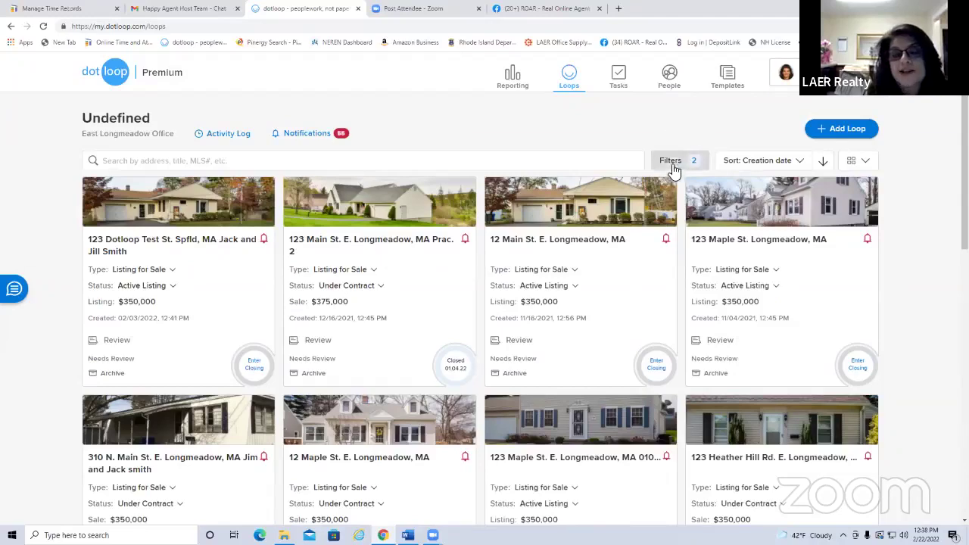
- Replace the Under Contract and Active Listing filters with Sold status only
{"action": "left_click", "coordinate": [671, 161]}
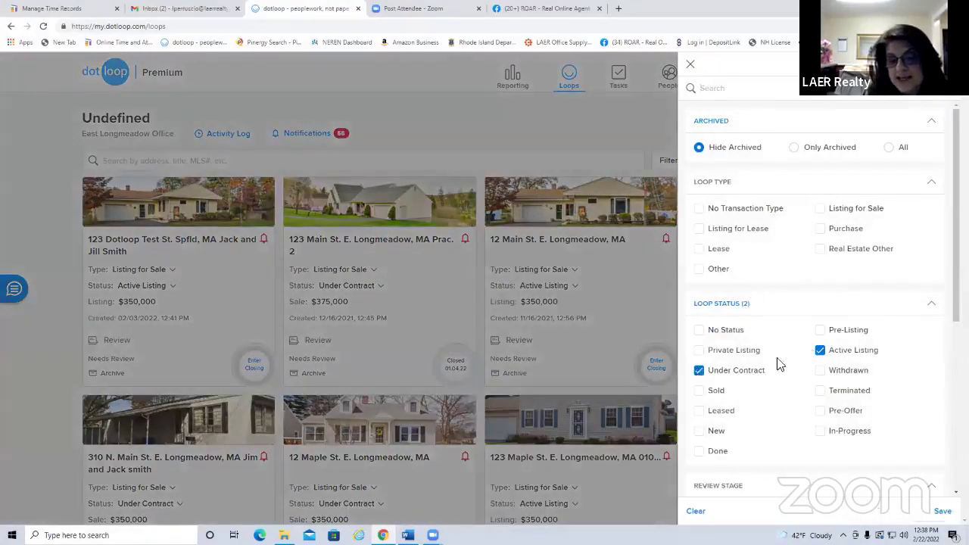
{"action": "left_click", "coordinate": [778, 368]}
{"action": "left_click", "coordinate": [819, 349]}
{"action": "left_click", "coordinate": [715, 391]}
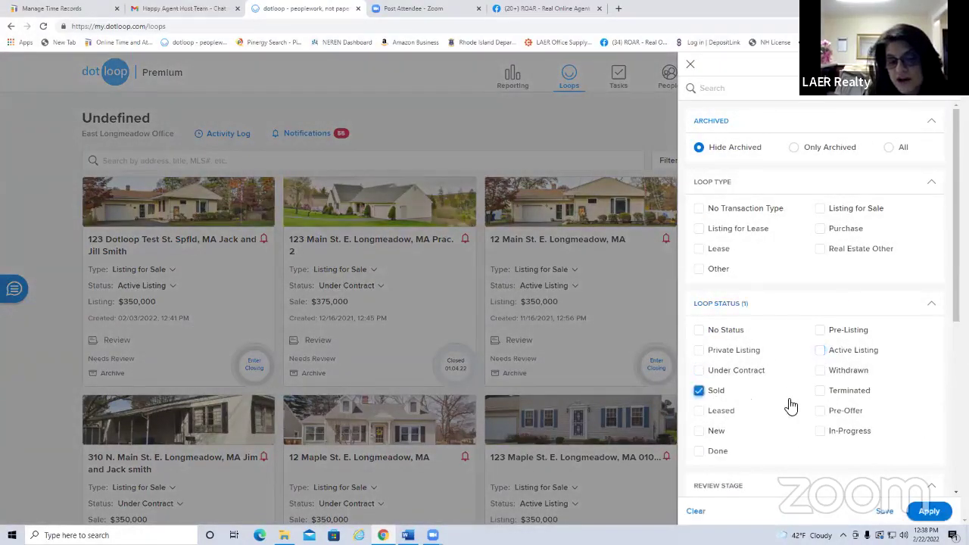
{"action": "left_click", "coordinate": [929, 511]}
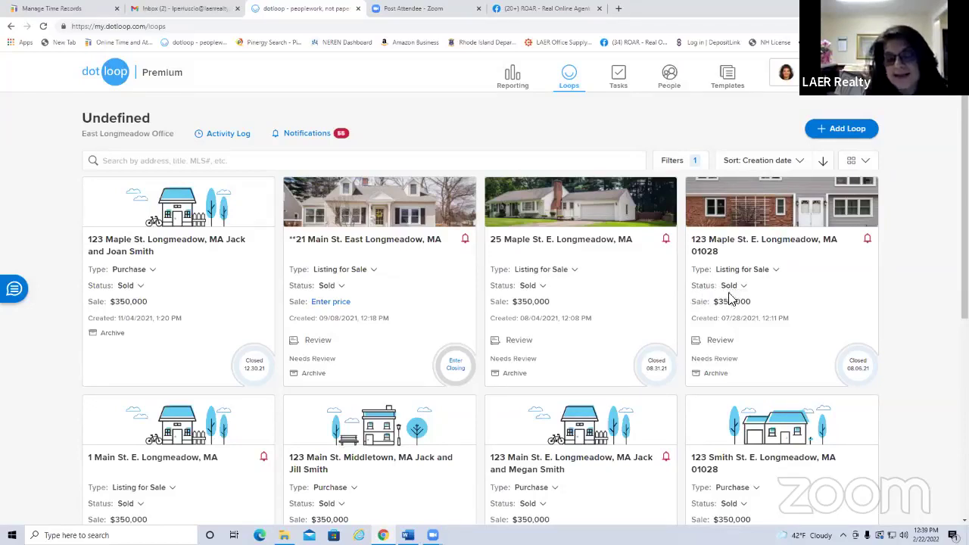
- Scroll through the Sold loop cards, each at $350,000, and back to the top
{"action": "scroll", "coordinate": [773, 302], "scroll_direction": "down", "scroll_amount": 2}
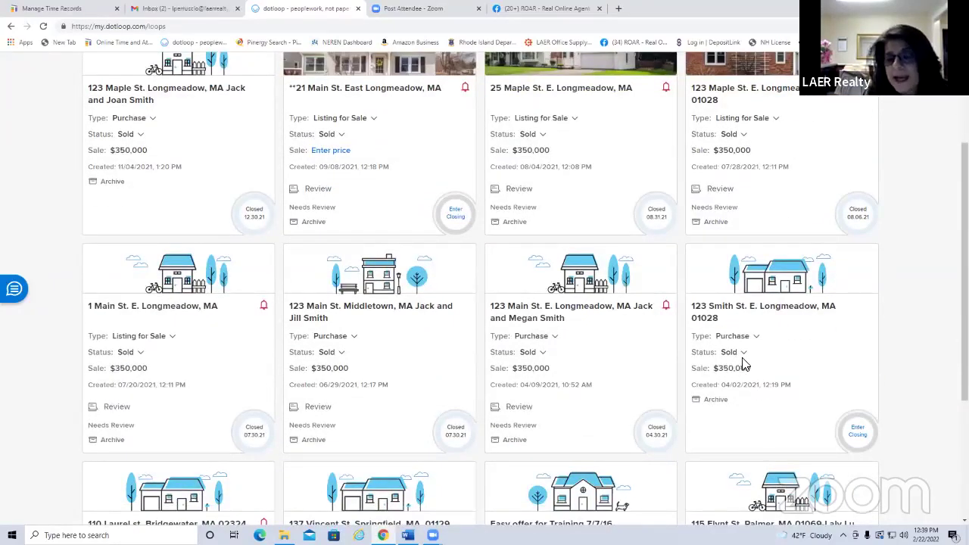
{"action": "scroll", "coordinate": [674, 361], "scroll_direction": "up", "scroll_amount": 2}
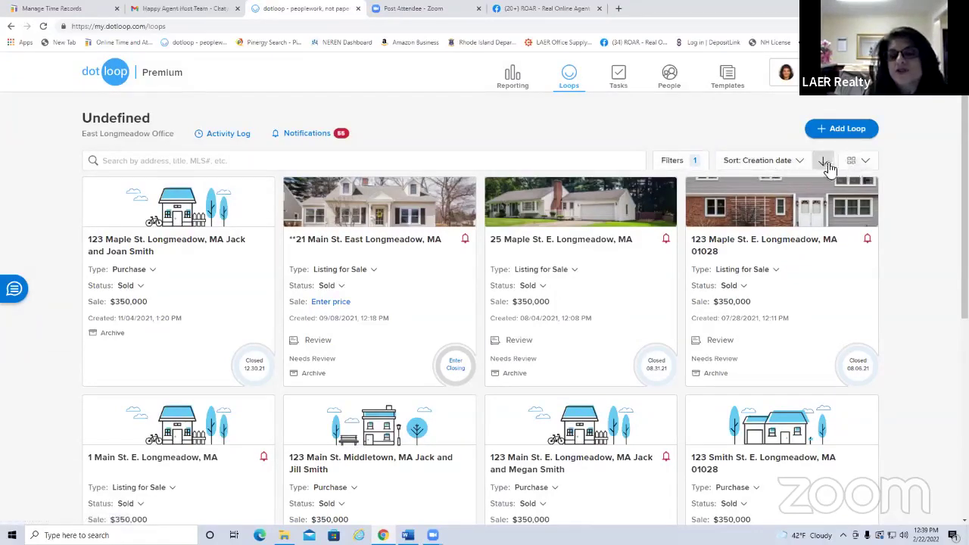
{"action": "scroll", "coordinate": [612, 326], "scroll_direction": "down", "scroll_amount": 2}
{"action": "scroll", "coordinate": [611, 322], "scroll_direction": "down", "scroll_amount": 2}
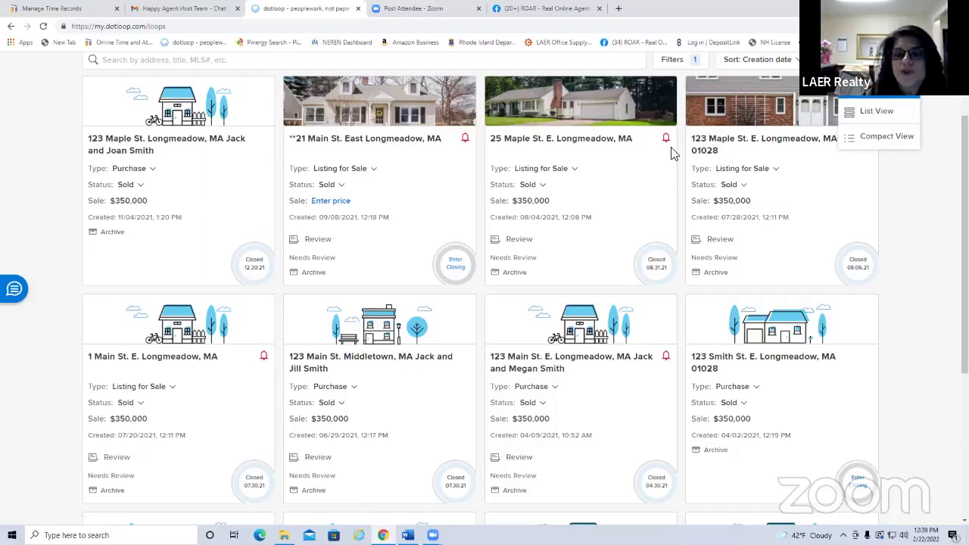
{"action": "scroll", "coordinate": [681, 152], "scroll_direction": "up", "scroll_amount": 3}
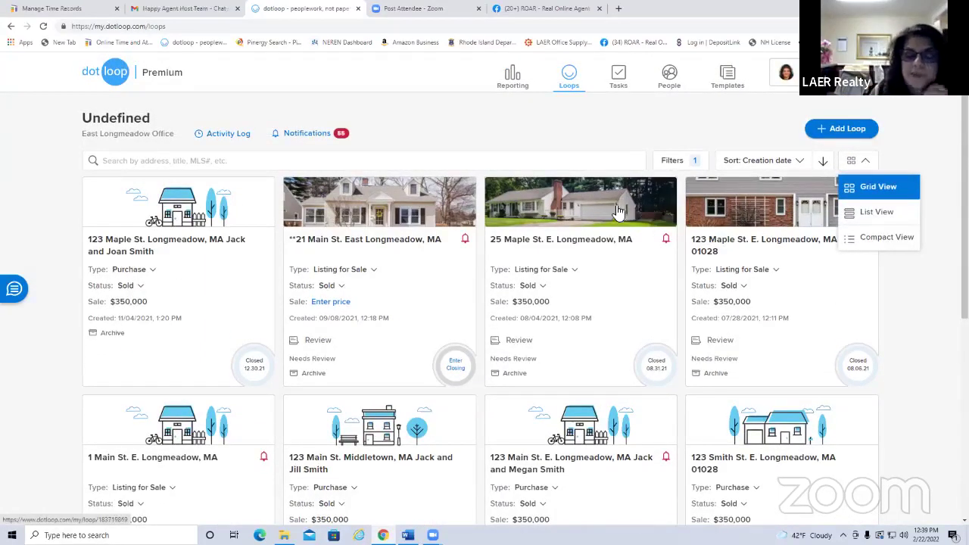
- Switch the Sold loops to List View, then Compact View, then back to Grid View
{"action": "scroll", "coordinate": [787, 201], "scroll_direction": "down", "scroll_amount": 1}
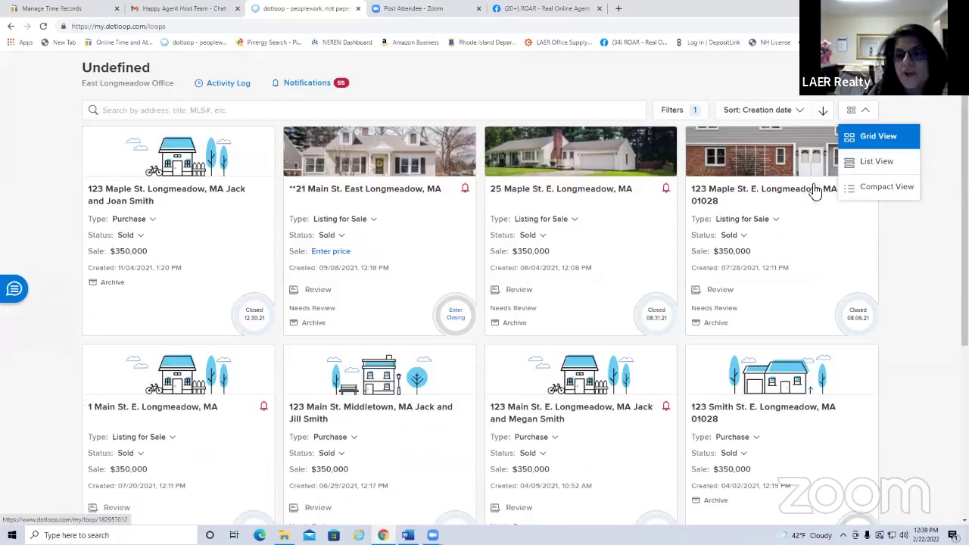
{"action": "left_click", "coordinate": [862, 164]}
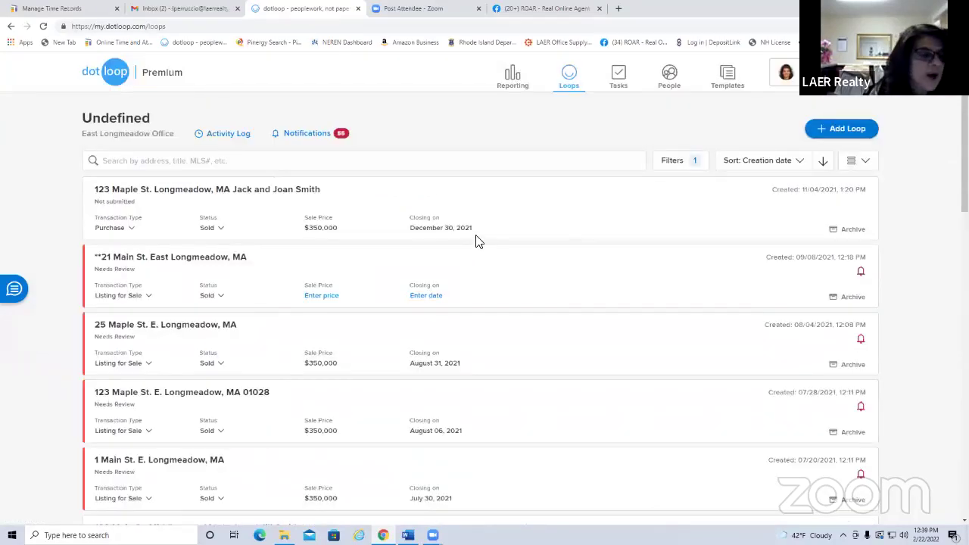
{"action": "scroll", "coordinate": [478, 240], "scroll_direction": "down", "scroll_amount": 2}
{"action": "scroll", "coordinate": [487, 238], "scroll_direction": "up", "scroll_amount": 1}
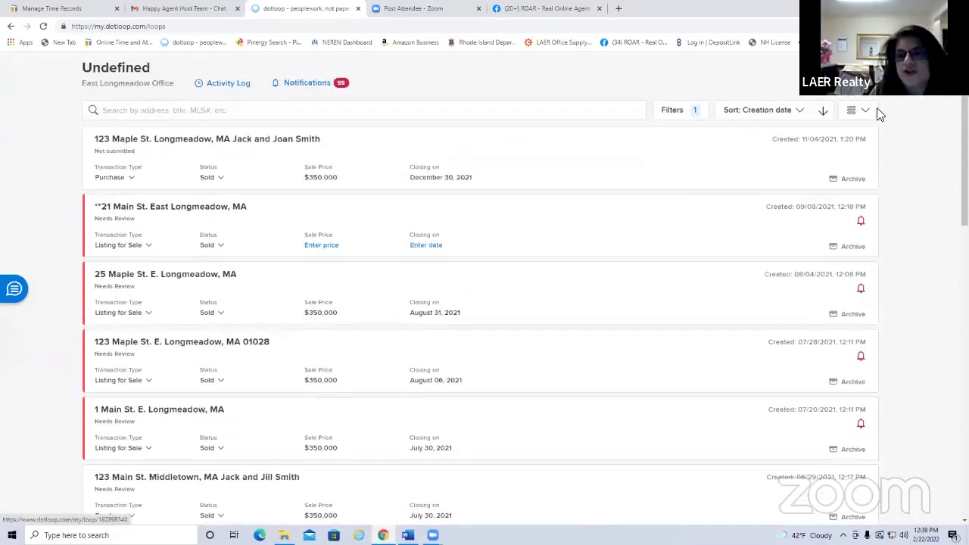
{"action": "left_click", "coordinate": [860, 110]}
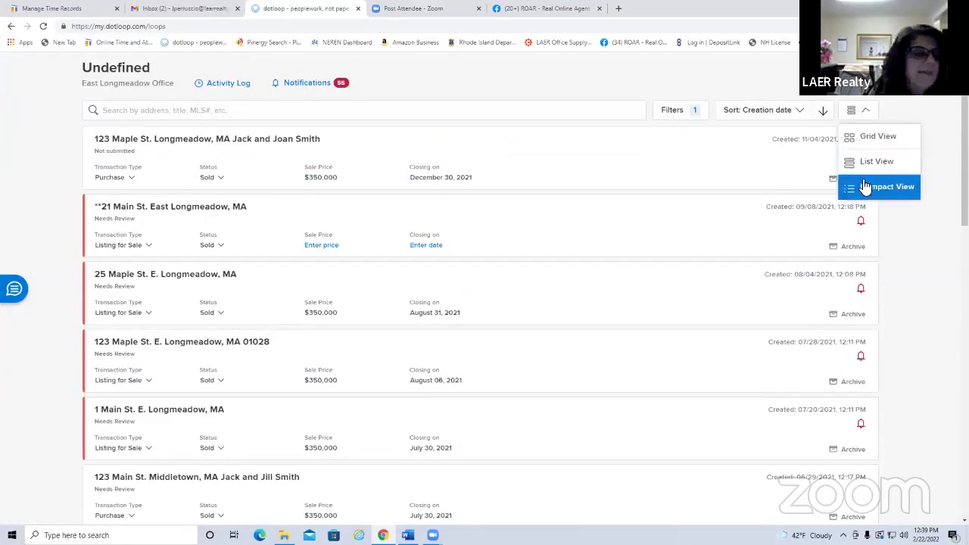
{"action": "left_click", "coordinate": [865, 187]}
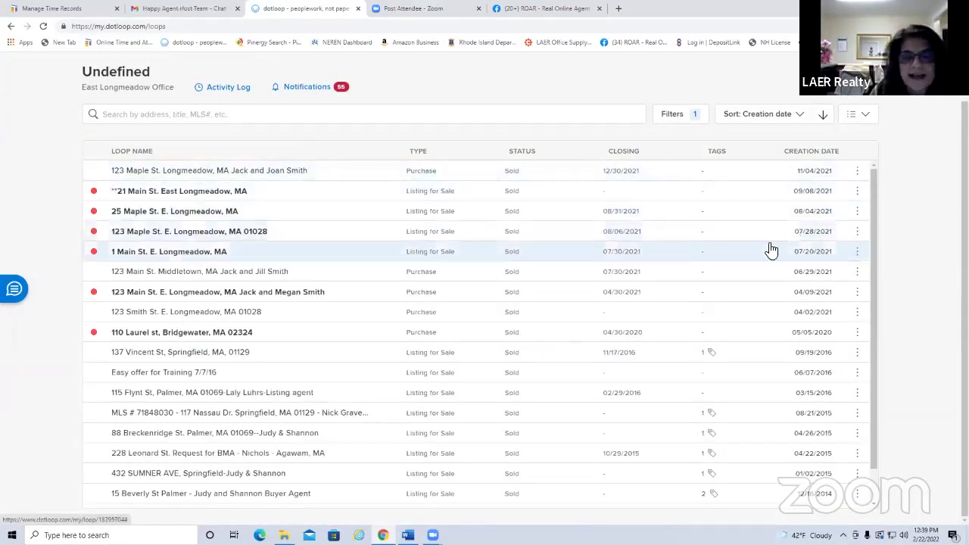
{"action": "scroll", "coordinate": [784, 240], "scroll_direction": "up", "scroll_amount": 1}
{"action": "left_click", "coordinate": [865, 161]}
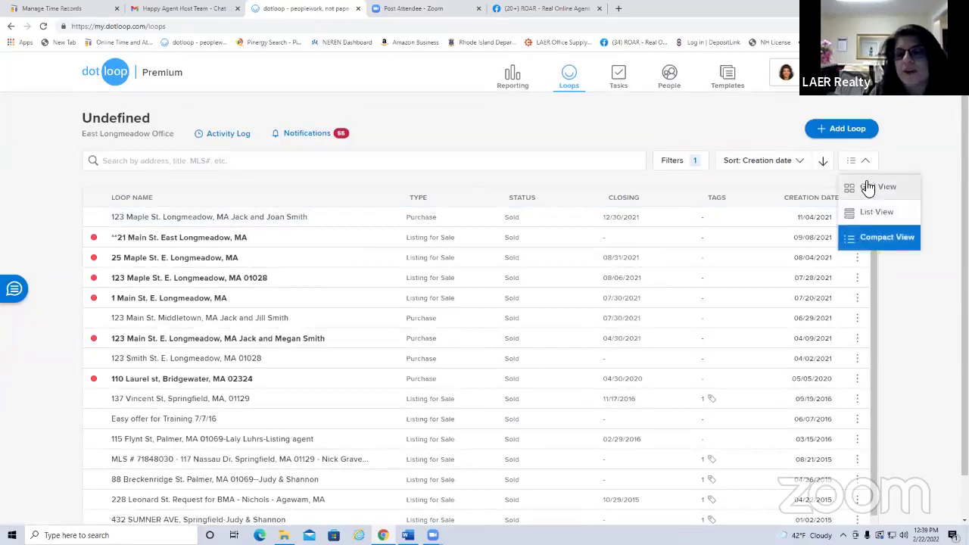
{"action": "left_click", "coordinate": [869, 189]}
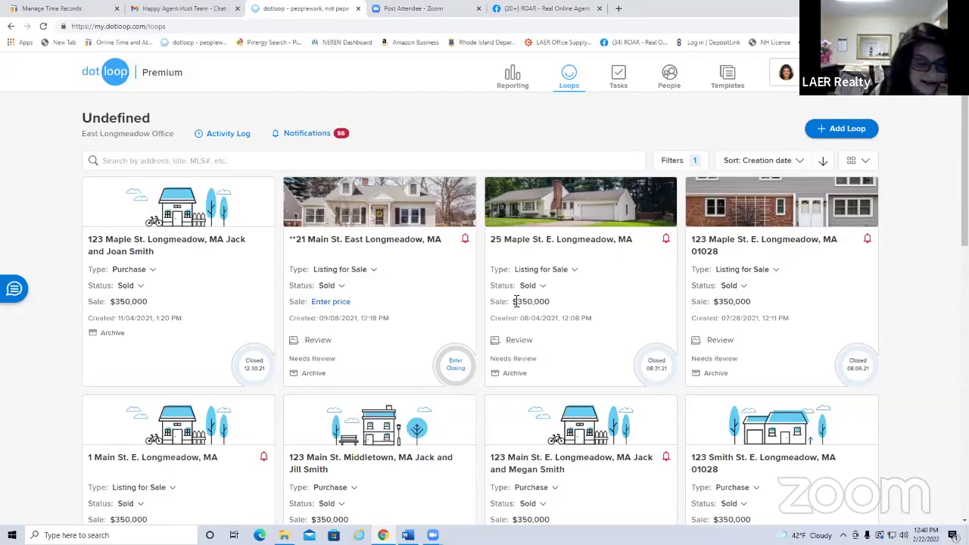
{"action": "scroll", "coordinate": [517, 300], "scroll_direction": "down", "scroll_amount": 2}
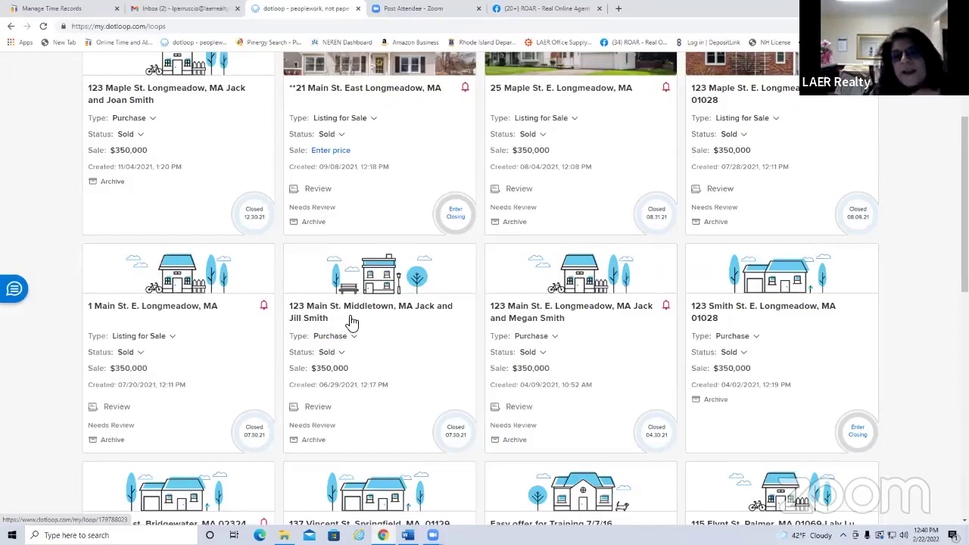
{"action": "scroll", "coordinate": [356, 333], "scroll_direction": "up", "scroll_amount": 3}
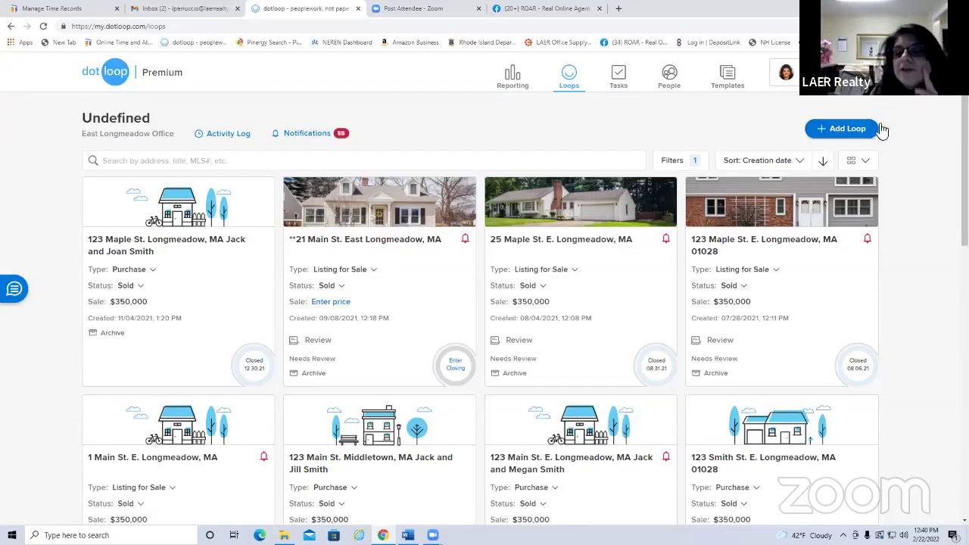
- Add a new loop named with the property's street address and continue
{"action": "left_click", "coordinate": [823, 135]}
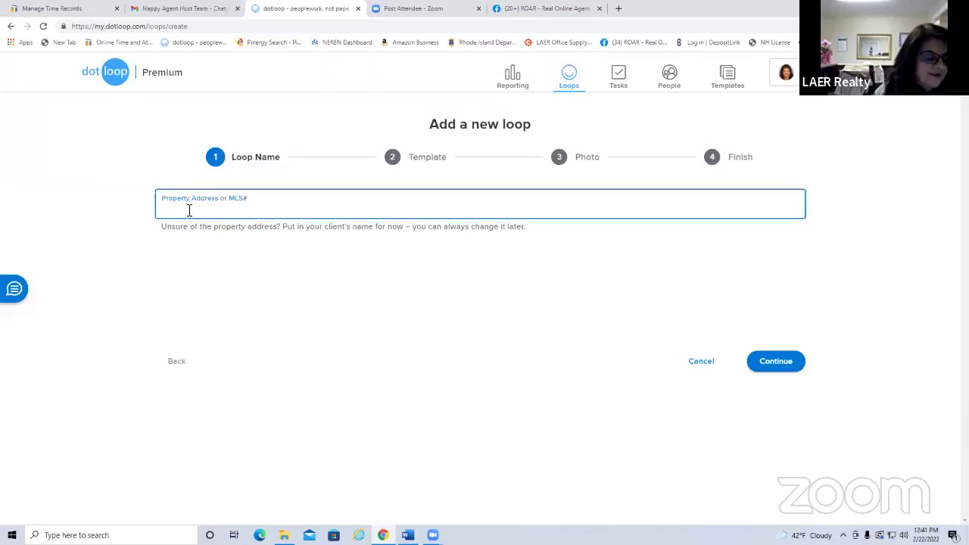
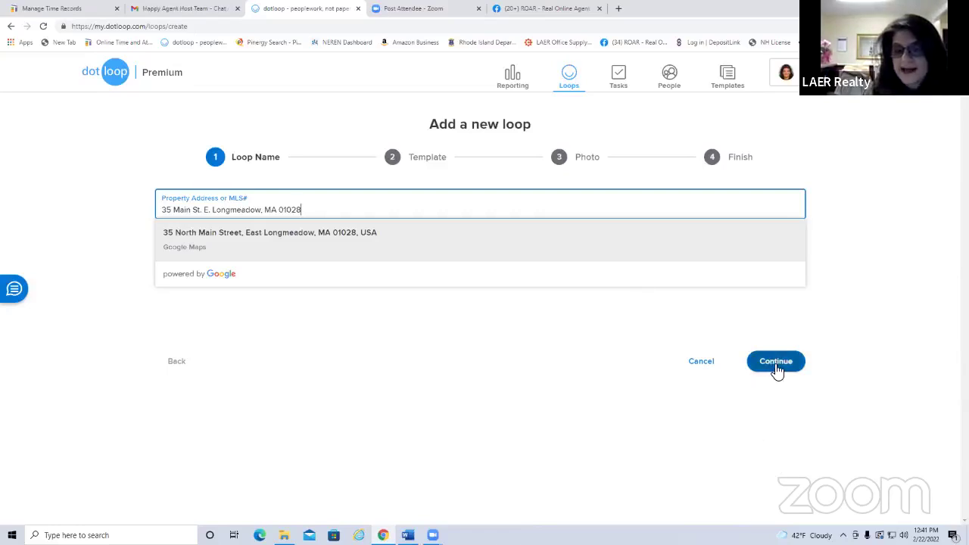
{"action": "left_click", "coordinate": [776, 370]}
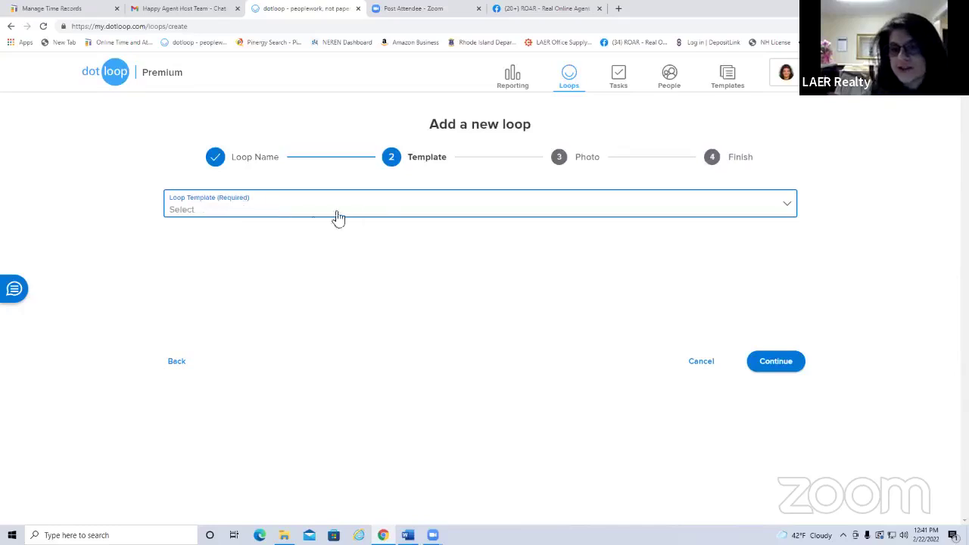
- Continue without choosing a loop template, triggering the required-template warning
{"action": "left_click", "coordinate": [790, 210]}
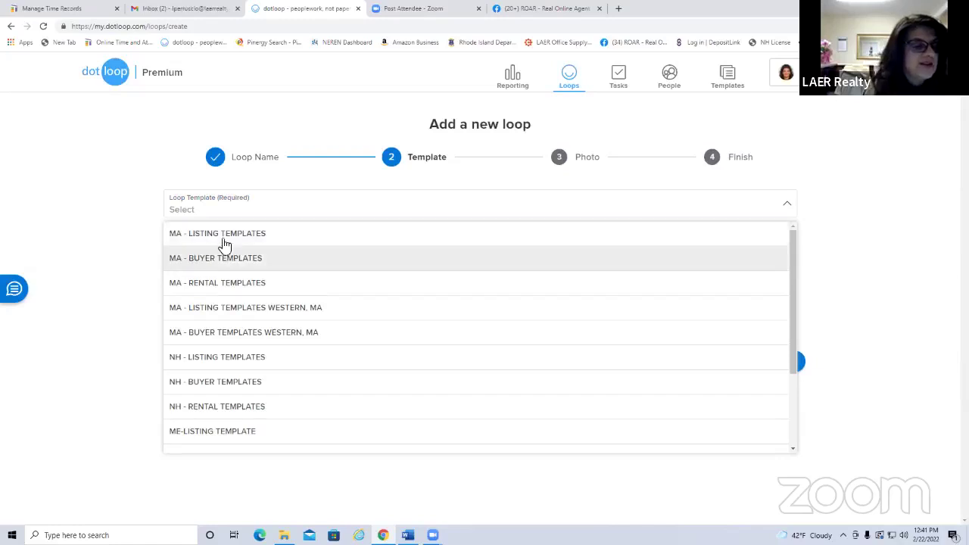
{"action": "left_click", "coordinate": [270, 197]}
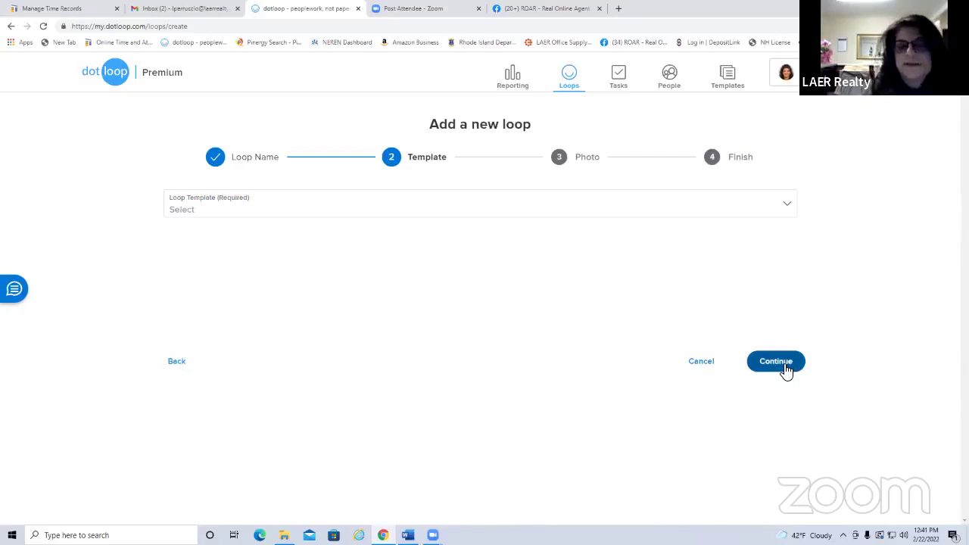
{"action": "left_click", "coordinate": [779, 363]}
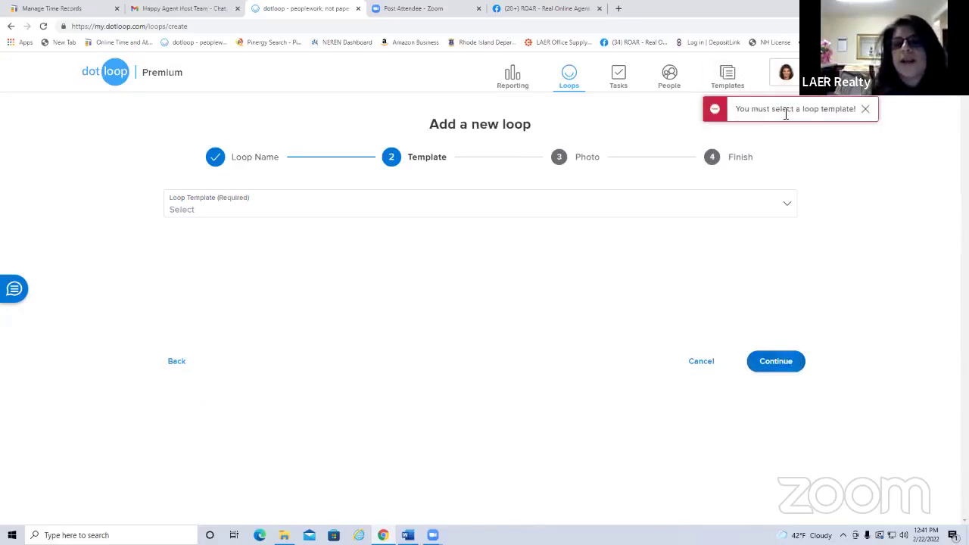
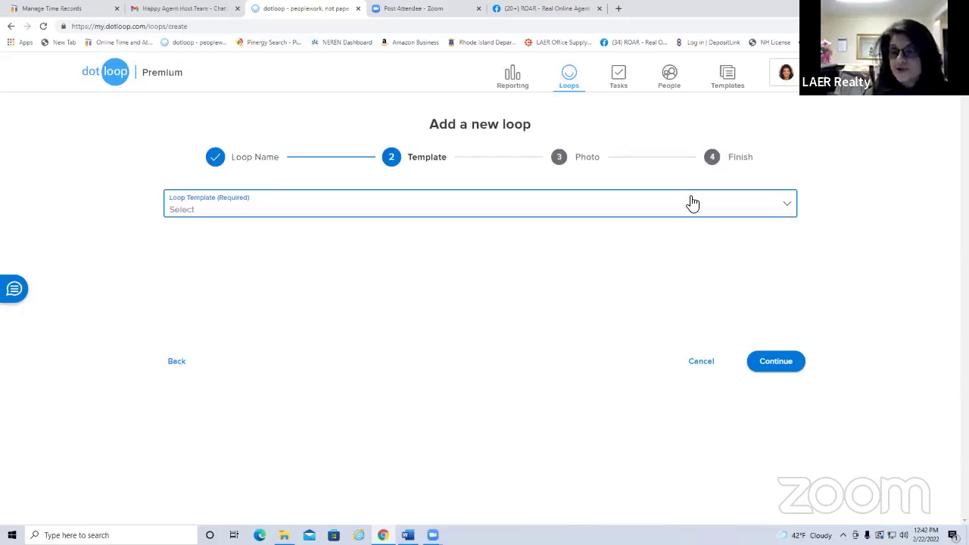
- Choose MA - LISTING TEMPLATES as the loop template and continue to the photo step
{"action": "left_click", "coordinate": [786, 210]}
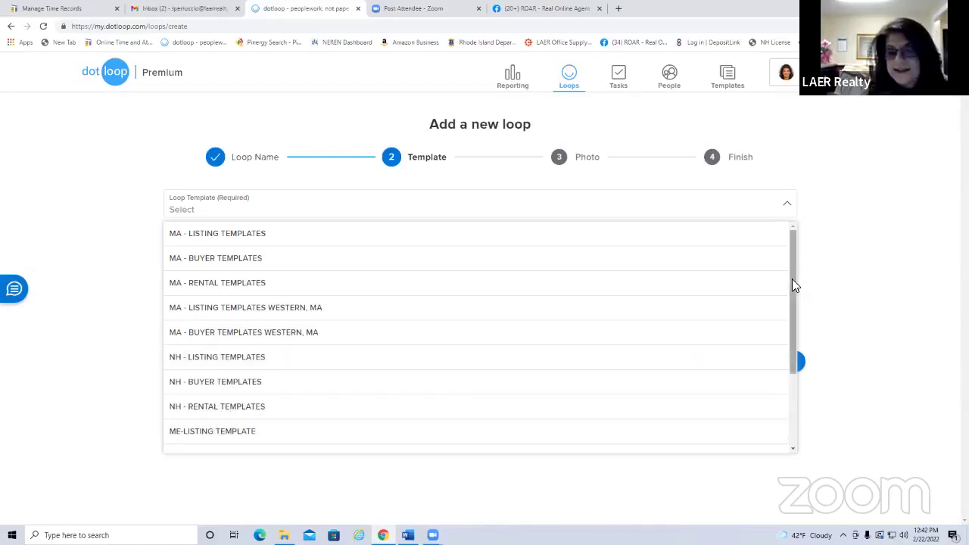
{"action": "left_click_drag", "start_coordinate": [791, 278], "coordinate": [795, 361]}
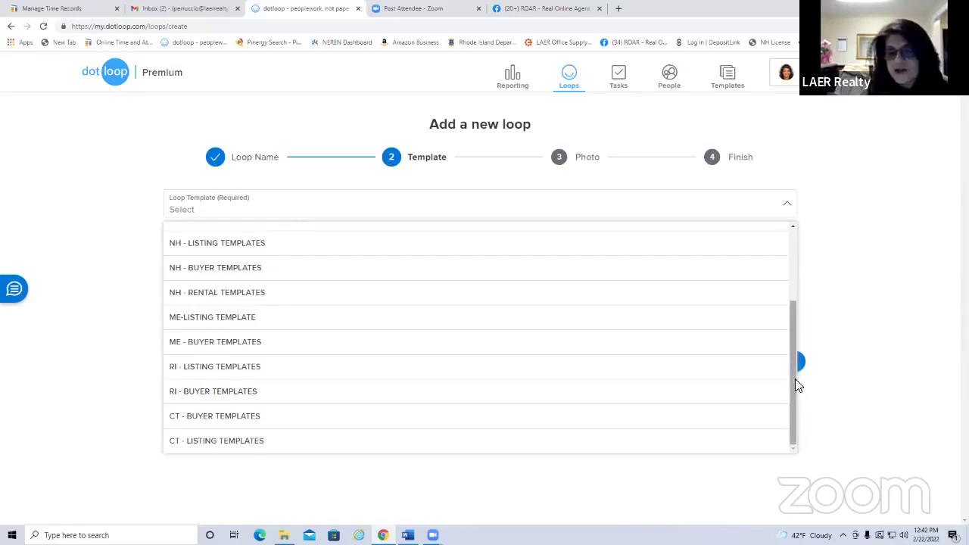
{"action": "left_click_drag", "start_coordinate": [795, 379], "coordinate": [794, 280]}
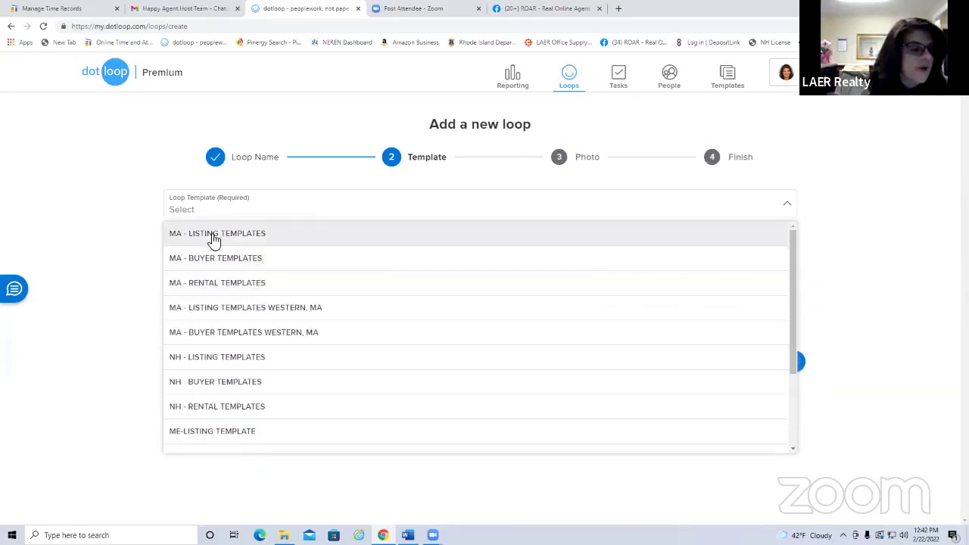
{"action": "left_click", "coordinate": [237, 236]}
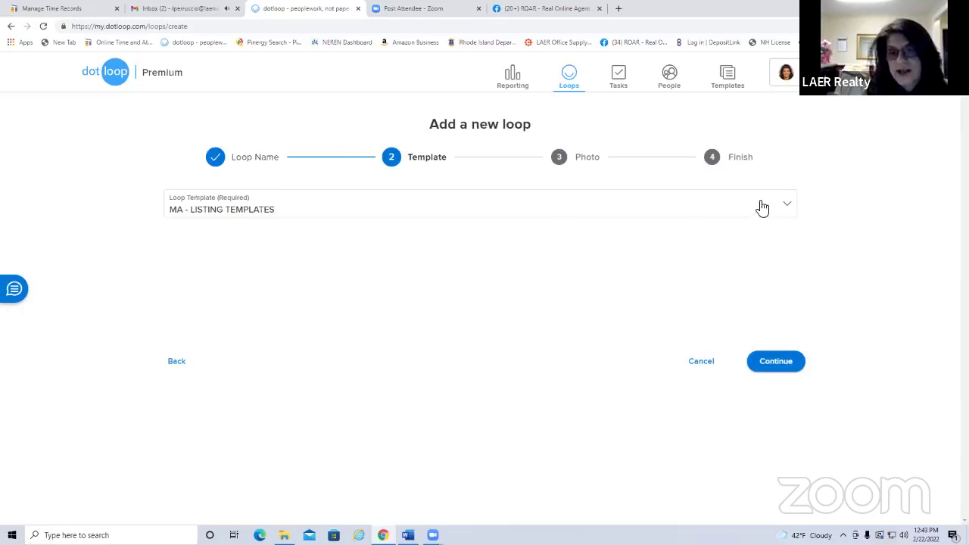
{"action": "left_click", "coordinate": [775, 370]}
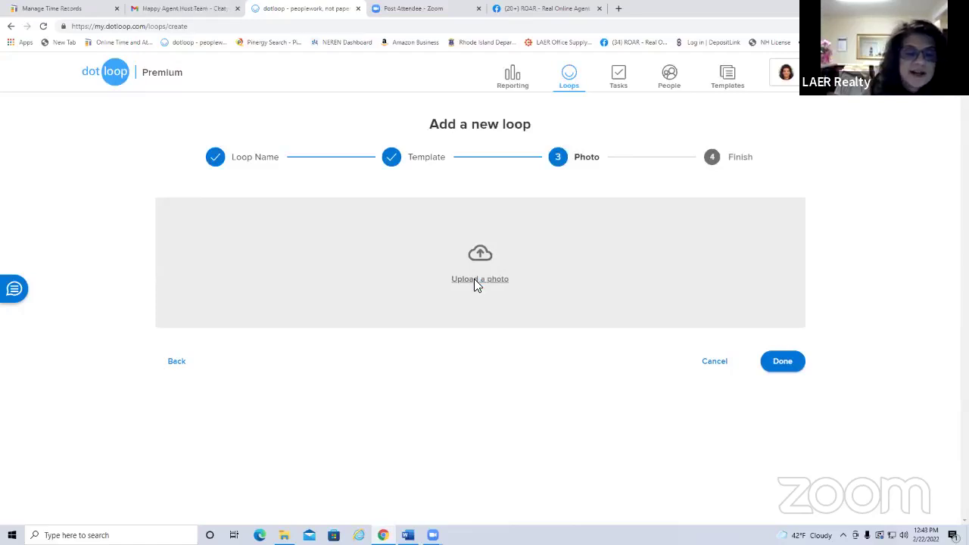
{"action": "left_click", "coordinate": [475, 280]}
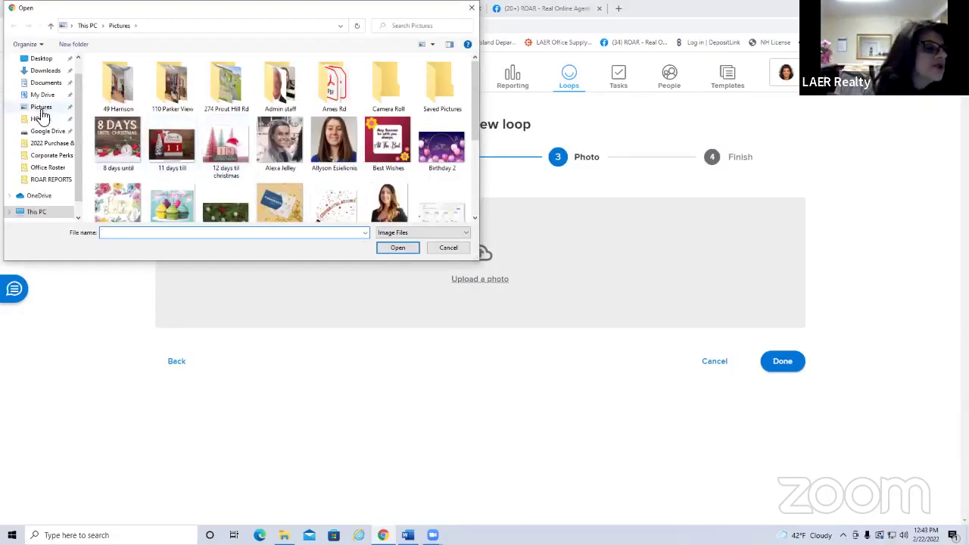
{"action": "left_click", "coordinate": [171, 97]}
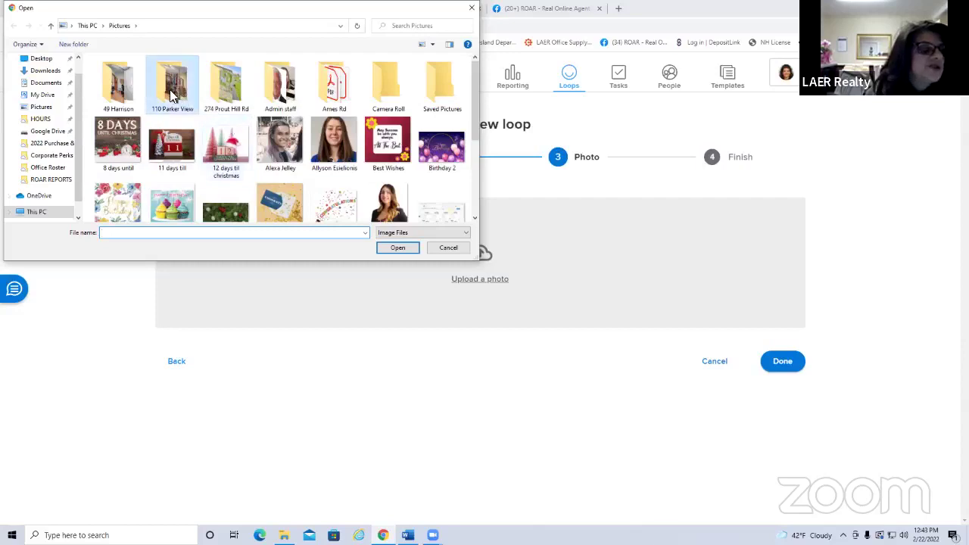
{"action": "double_click", "coordinate": [174, 95]}
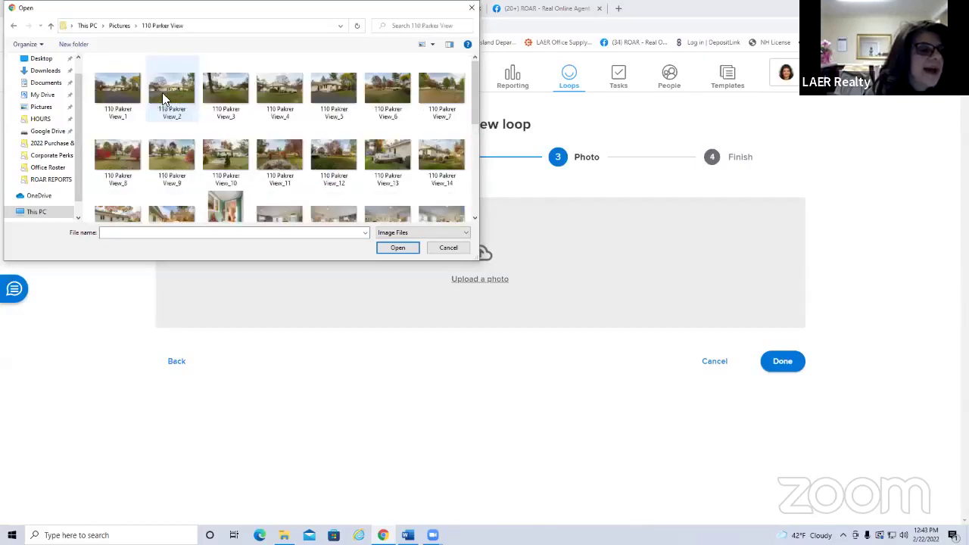
{"action": "double_click", "coordinate": [173, 95]}
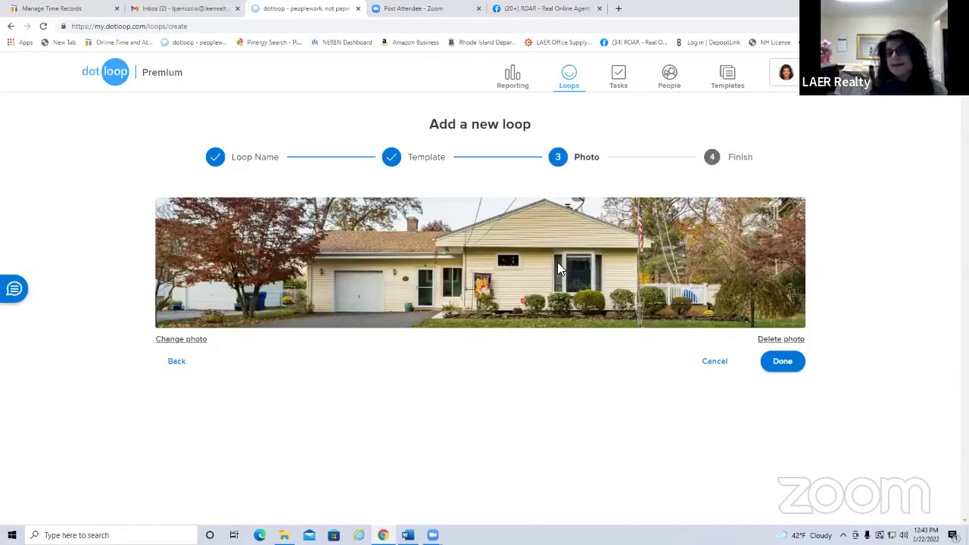
{"action": "left_click", "coordinate": [784, 362]}
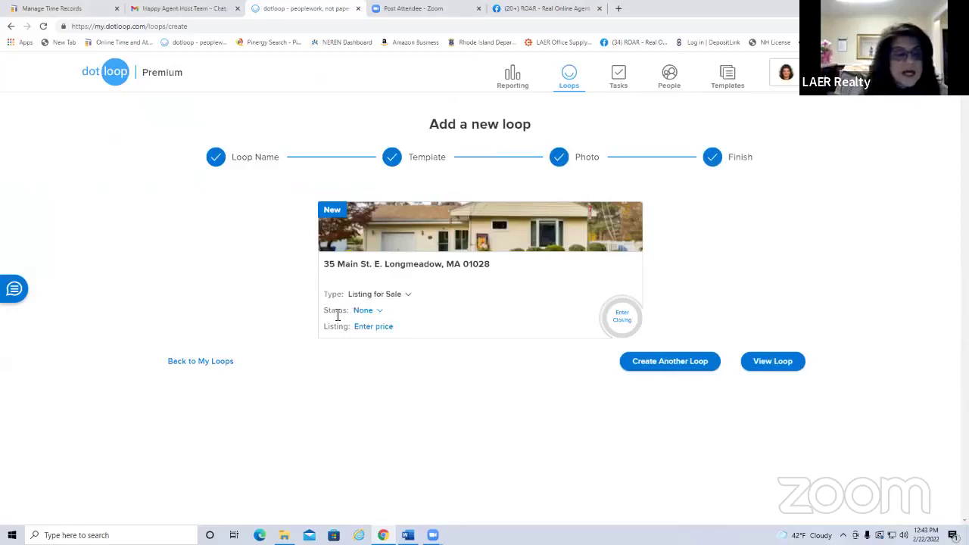
- Set the loop status to Pre-Listing and the listing price to $350,000
{"action": "left_click", "coordinate": [378, 311]}
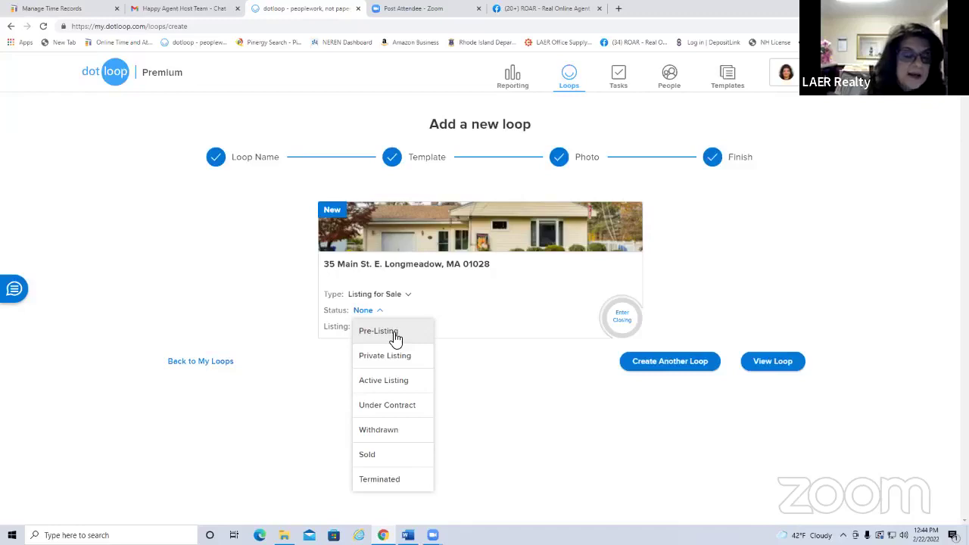
{"action": "left_click", "coordinate": [395, 335]}
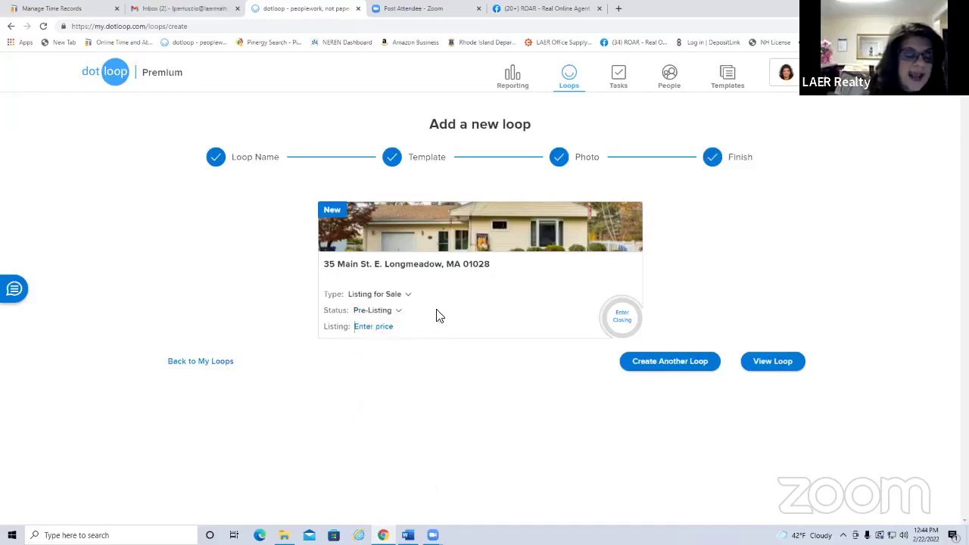
{"action": "type", "text": "3."}
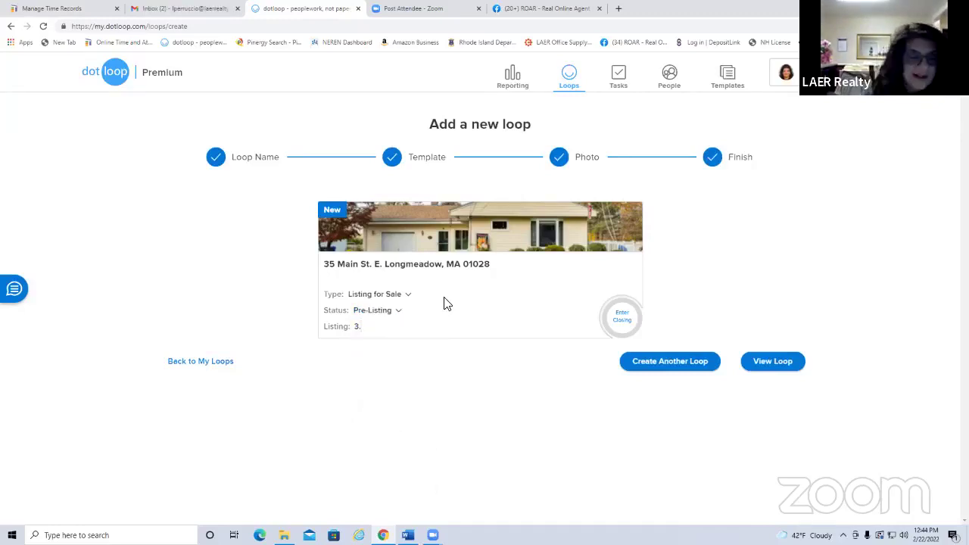
{"action": "key", "text": "BackSpace"}
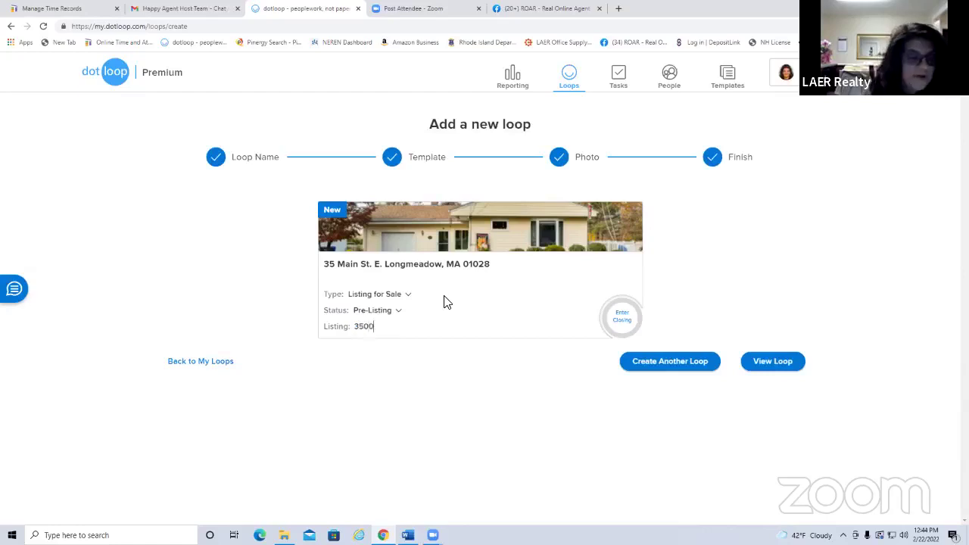
{"action": "type", "text": "50000"}
{"action": "key", "text": "Return"}
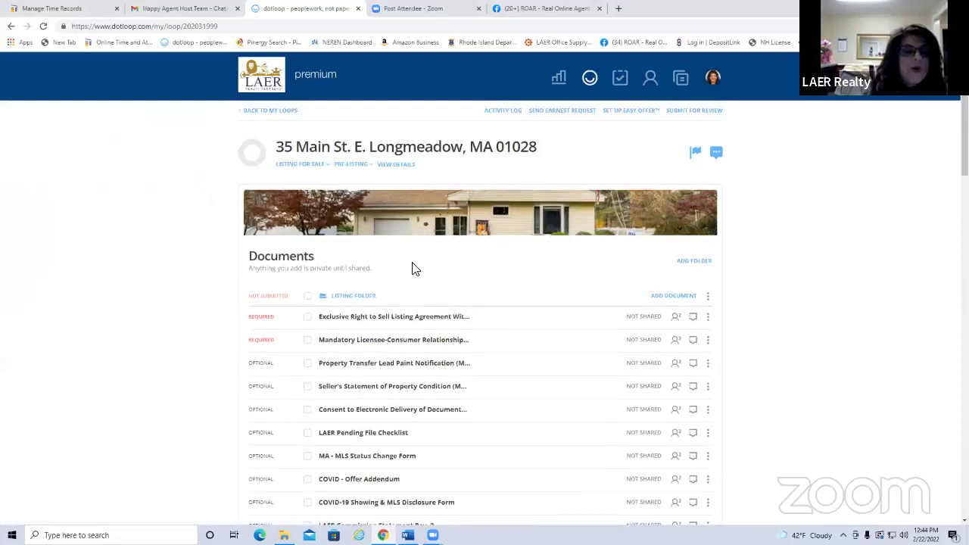
{"action": "left_click", "coordinate": [257, 113]}
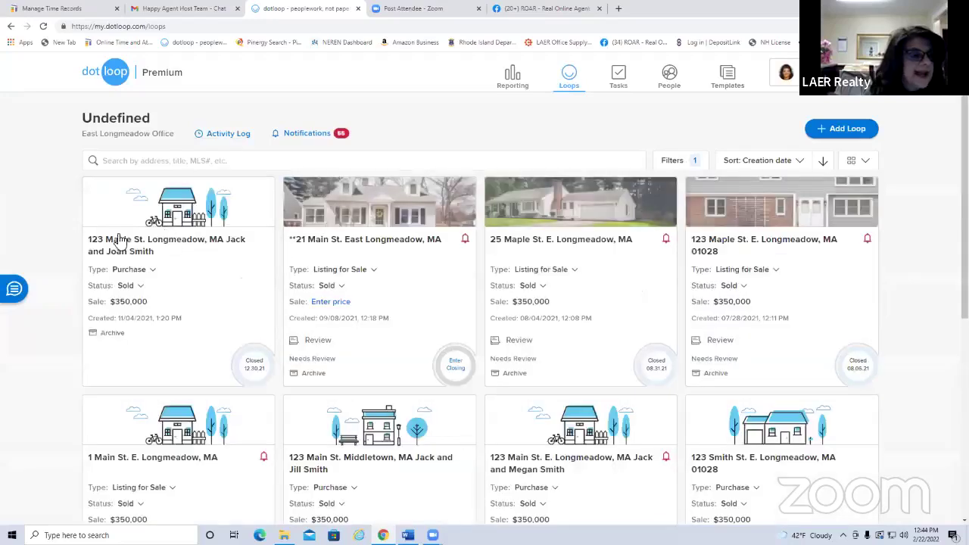
{"action": "left_click", "coordinate": [701, 163]}
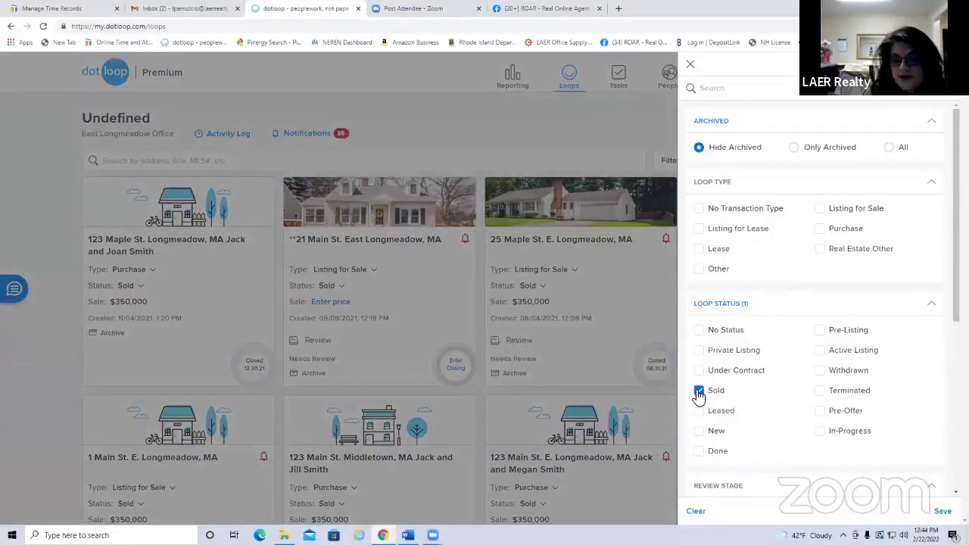
{"action": "left_click", "coordinate": [700, 389]}
{"action": "left_click", "coordinate": [231, 315]}
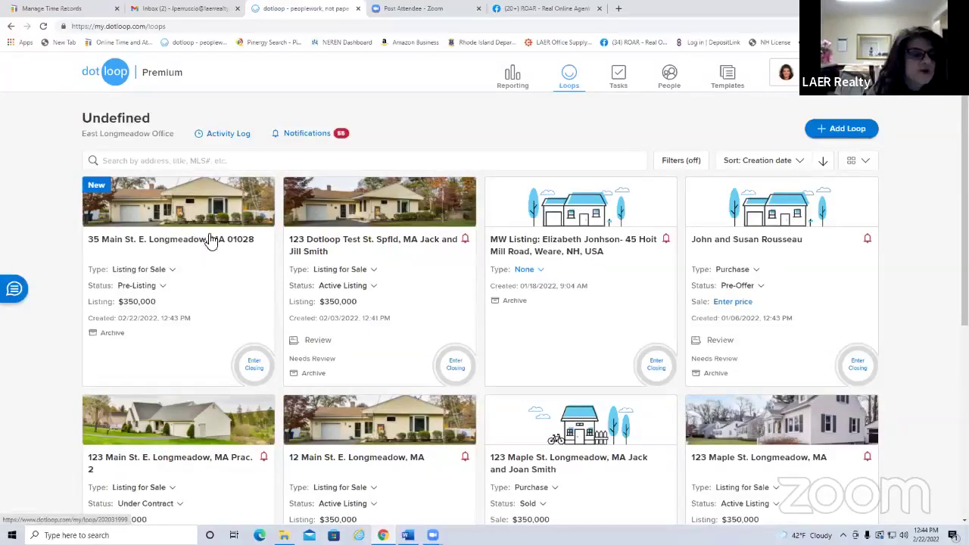
{"action": "left_click", "coordinate": [196, 244]}
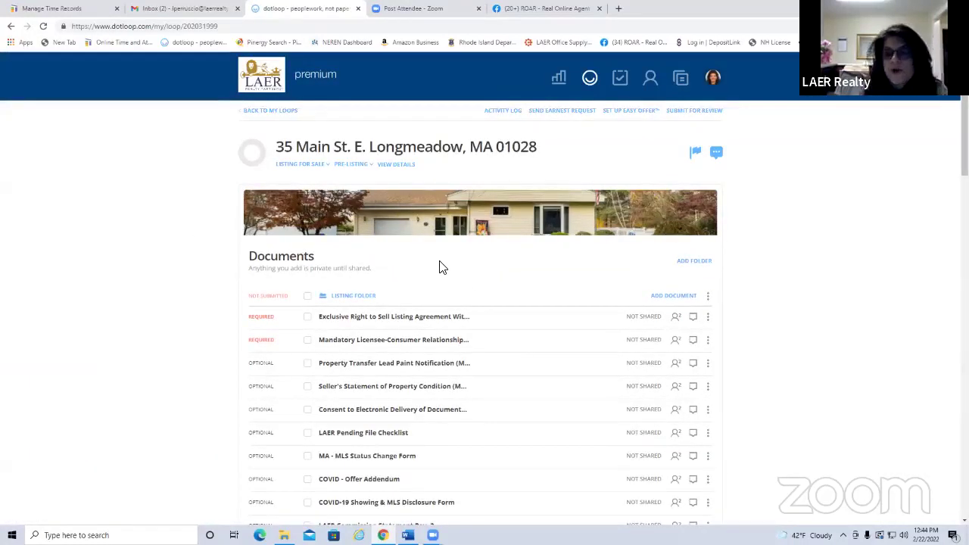
{"action": "scroll", "coordinate": [463, 284], "scroll_direction": "down", "scroll_amount": 3}
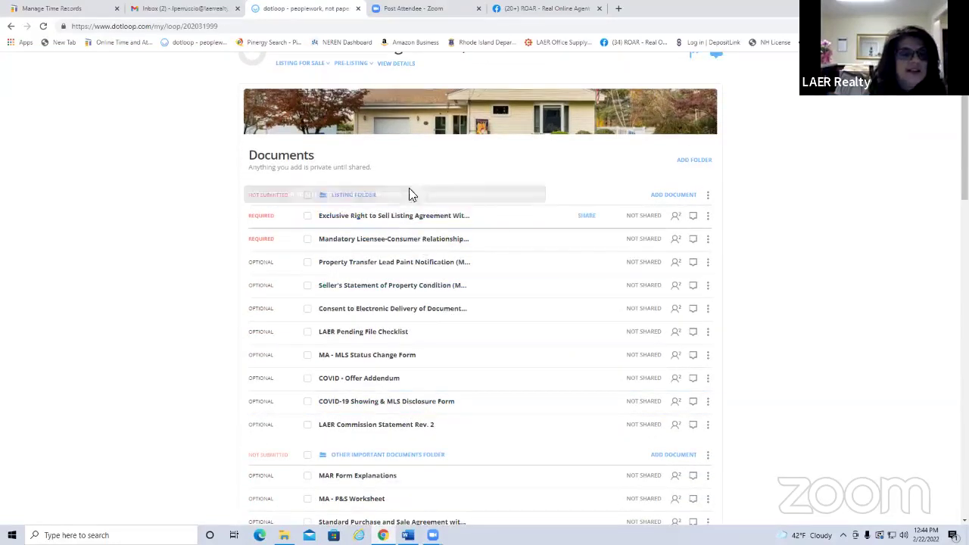
{"action": "scroll", "coordinate": [479, 252], "scroll_direction": "up", "scroll_amount": 3}
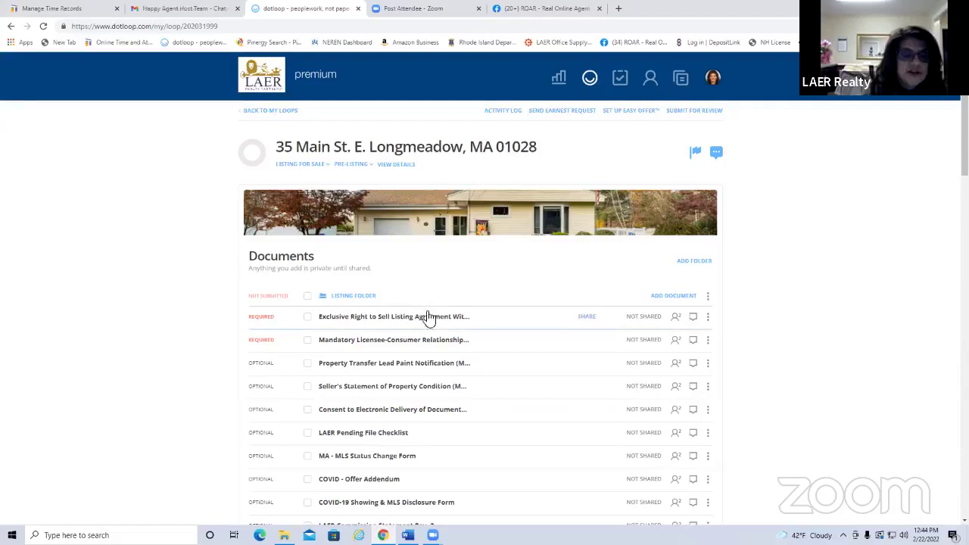
{"action": "scroll", "coordinate": [454, 314], "scroll_direction": "down", "scroll_amount": 2}
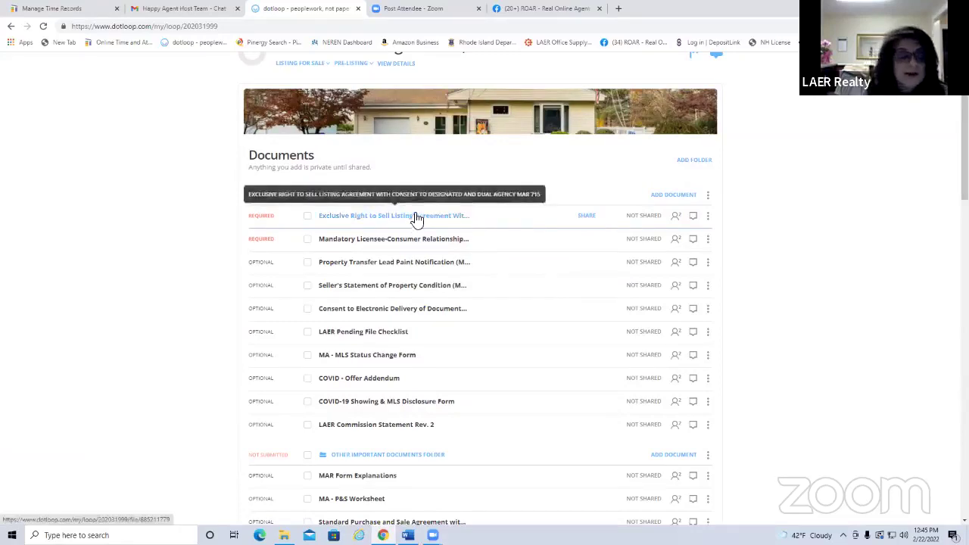
{"action": "scroll", "coordinate": [464, 255], "scroll_direction": "down", "scroll_amount": 3}
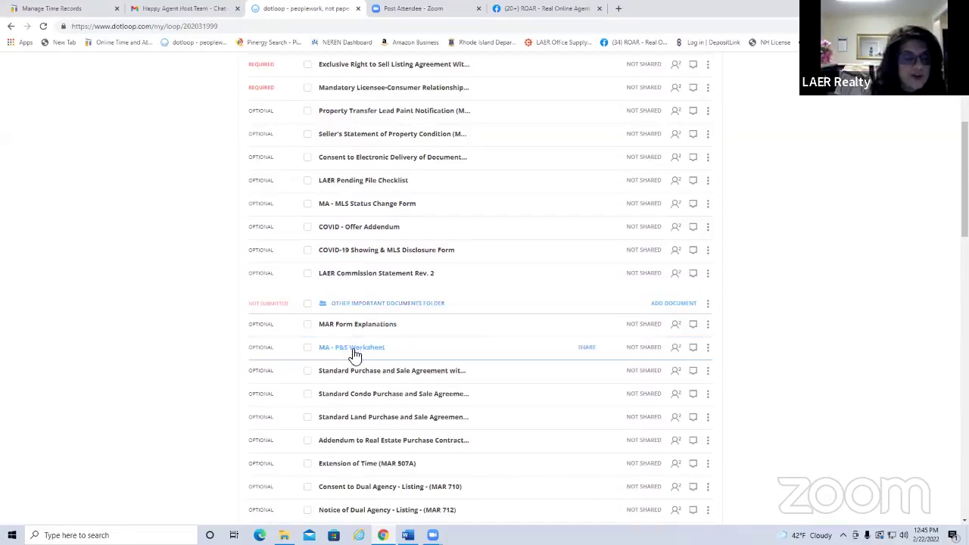
{"action": "left_click_drag", "start_coordinate": [358, 351], "coordinate": [452, 409]}
{"action": "scroll", "coordinate": [452, 409], "scroll_direction": "down", "scroll_amount": 1}
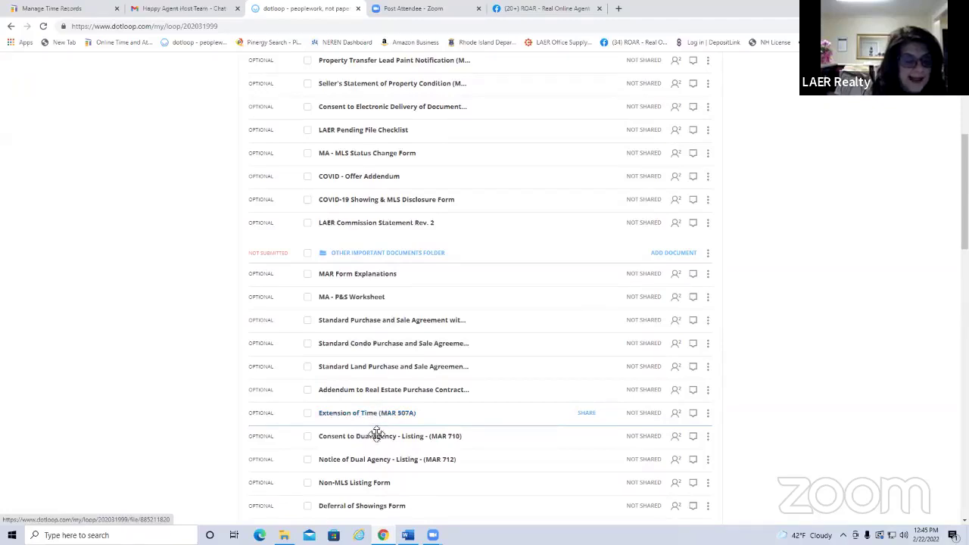
{"action": "scroll", "coordinate": [439, 468], "scroll_direction": "down", "scroll_amount": 1}
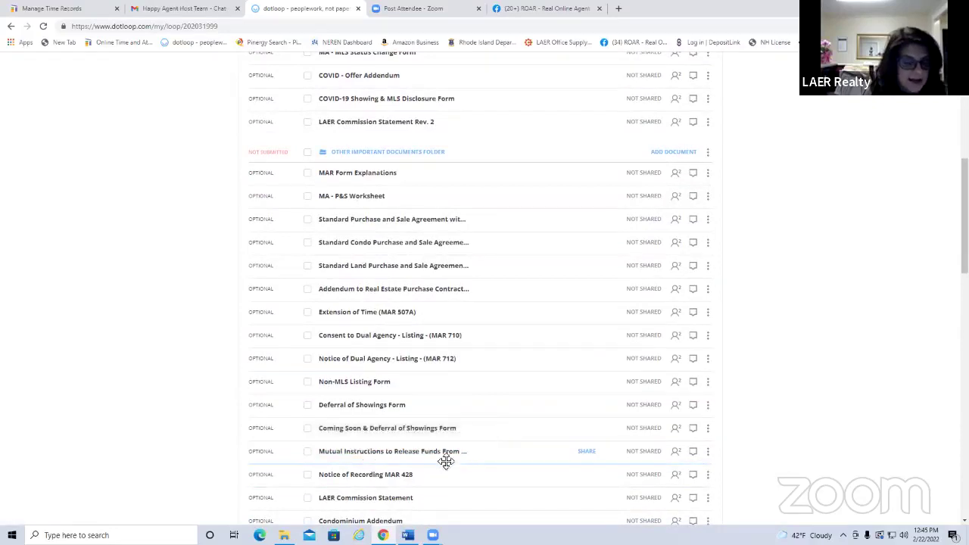
{"action": "scroll", "coordinate": [456, 458], "scroll_direction": "down", "scroll_amount": 1}
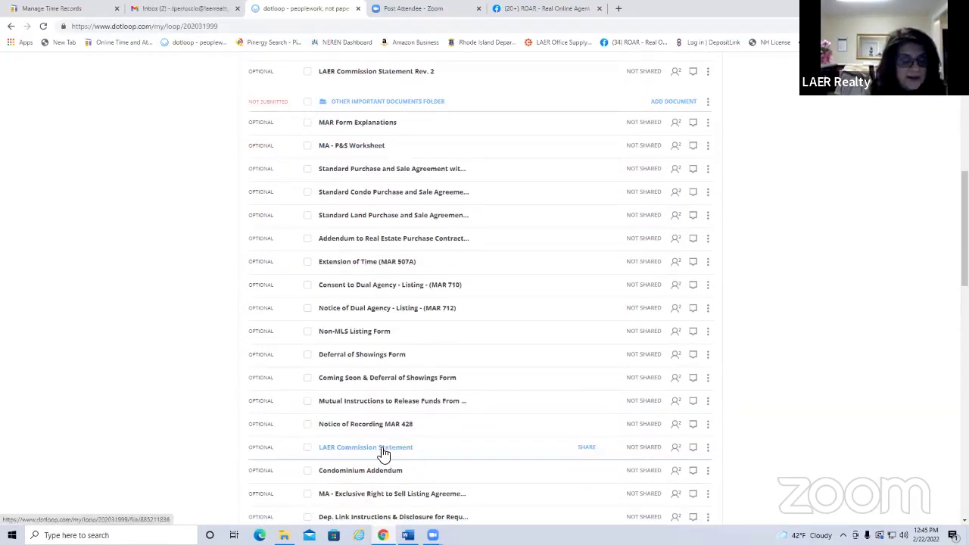
{"action": "scroll", "coordinate": [415, 450], "scroll_direction": "up", "scroll_amount": 5}
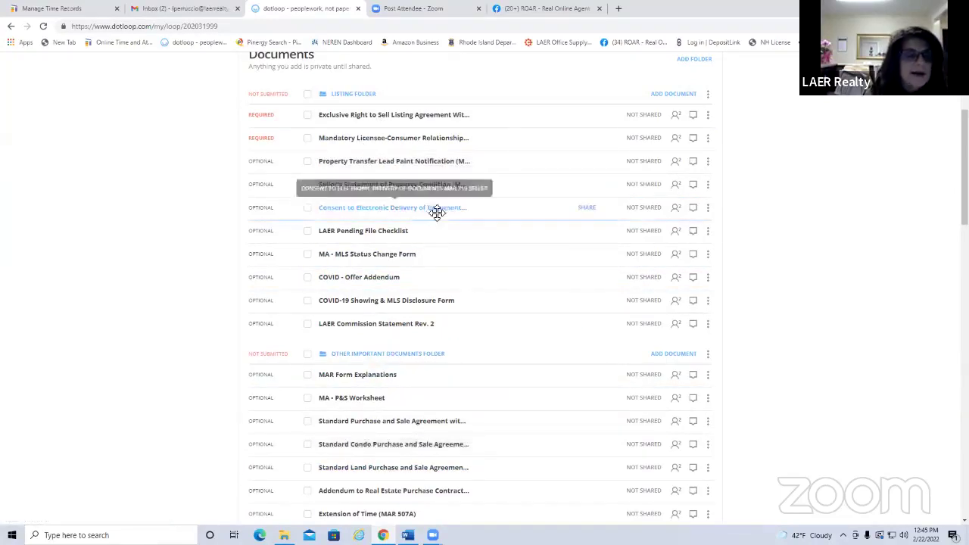
{"action": "scroll", "coordinate": [437, 209], "scroll_direction": "up", "scroll_amount": 2}
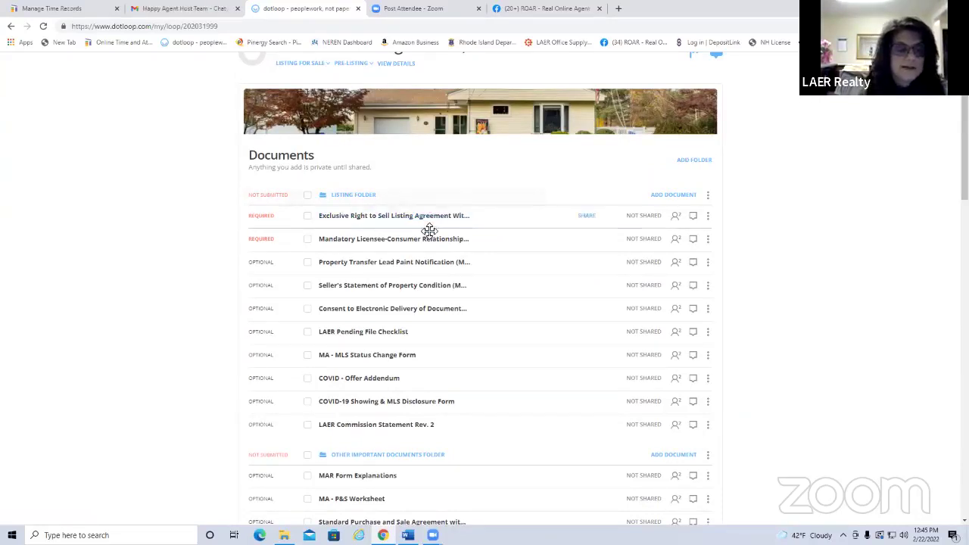
{"action": "scroll", "coordinate": [418, 200], "scroll_direction": "down", "scroll_amount": 2}
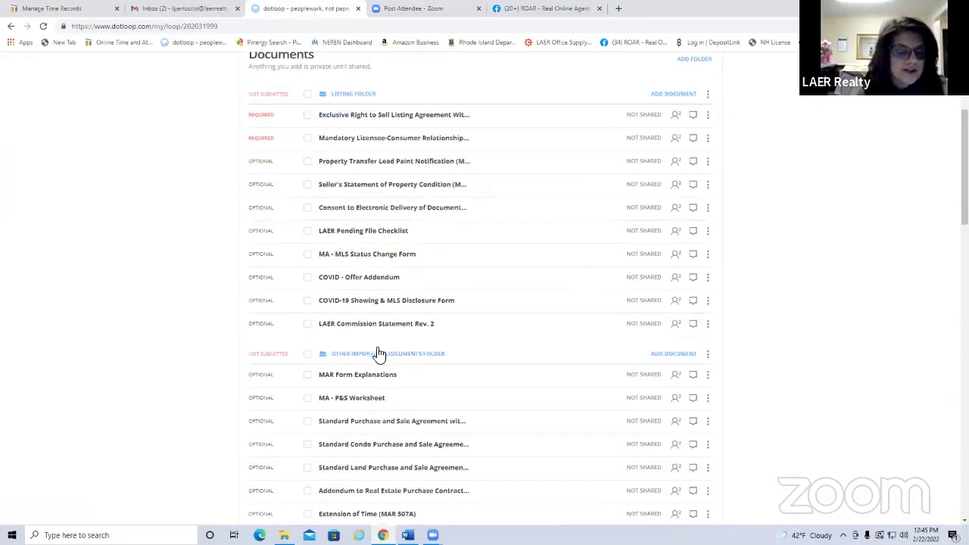
- Collapse the Other Important Documents folder so only the Listing folder's documents show
{"action": "left_click", "coordinate": [402, 358]}
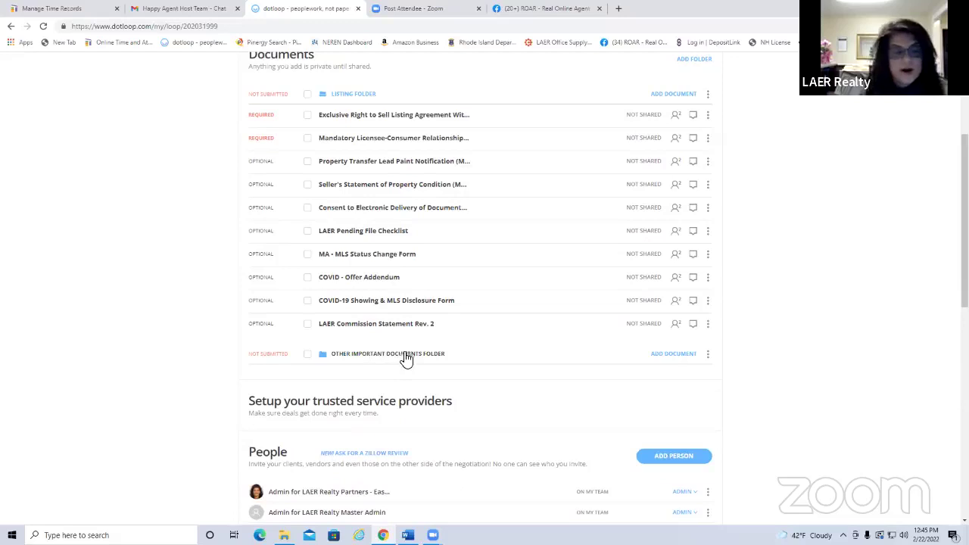
{"action": "left_click", "coordinate": [406, 357]}
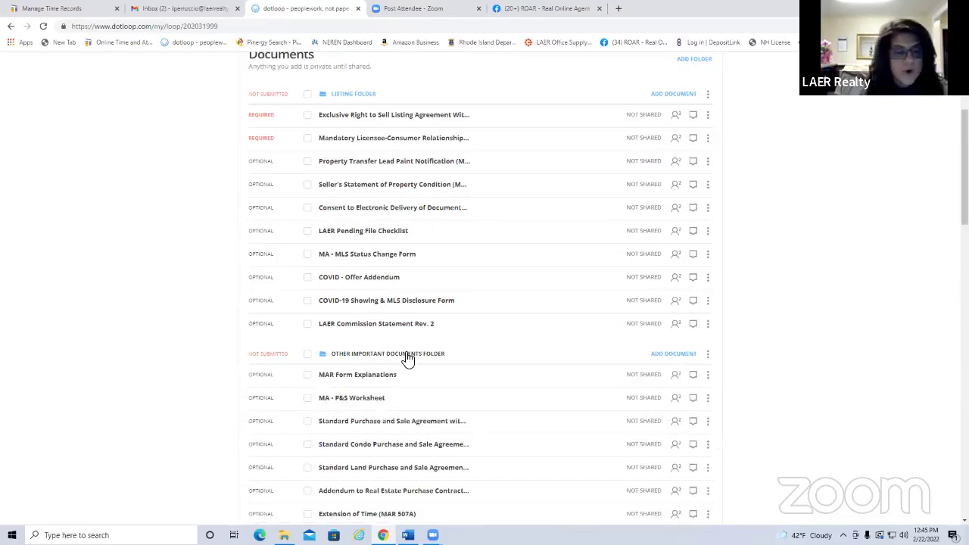
{"action": "left_click", "coordinate": [408, 358]}
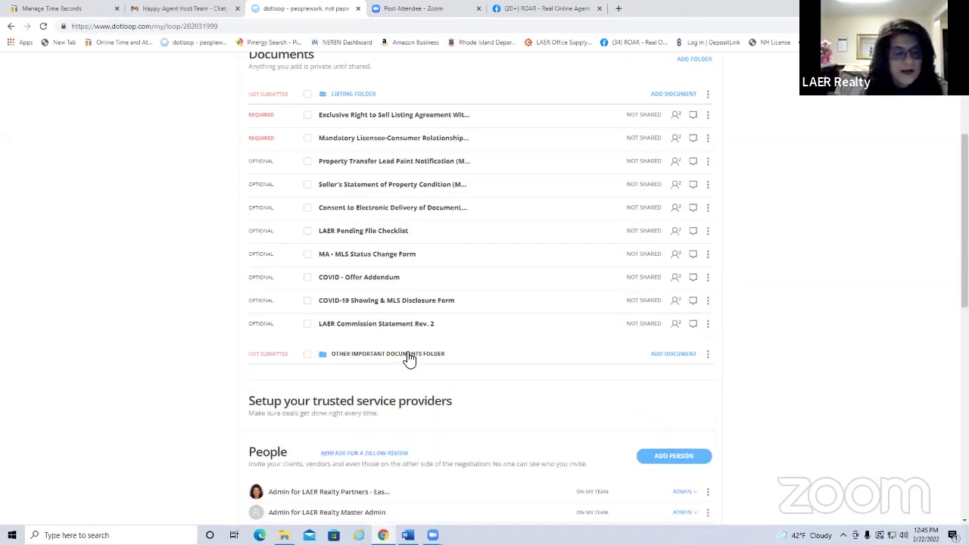
{"action": "scroll", "coordinate": [409, 357], "scroll_direction": "up", "scroll_amount": 1}
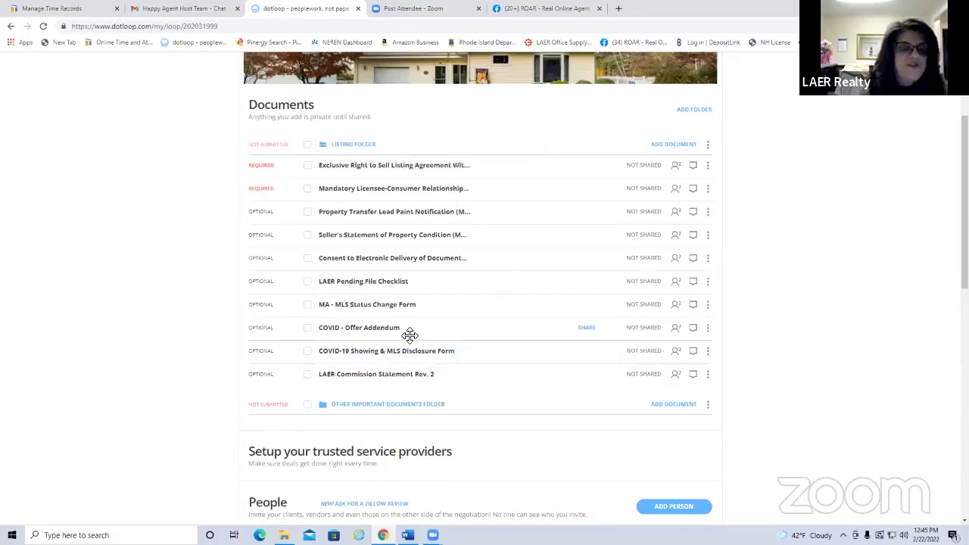
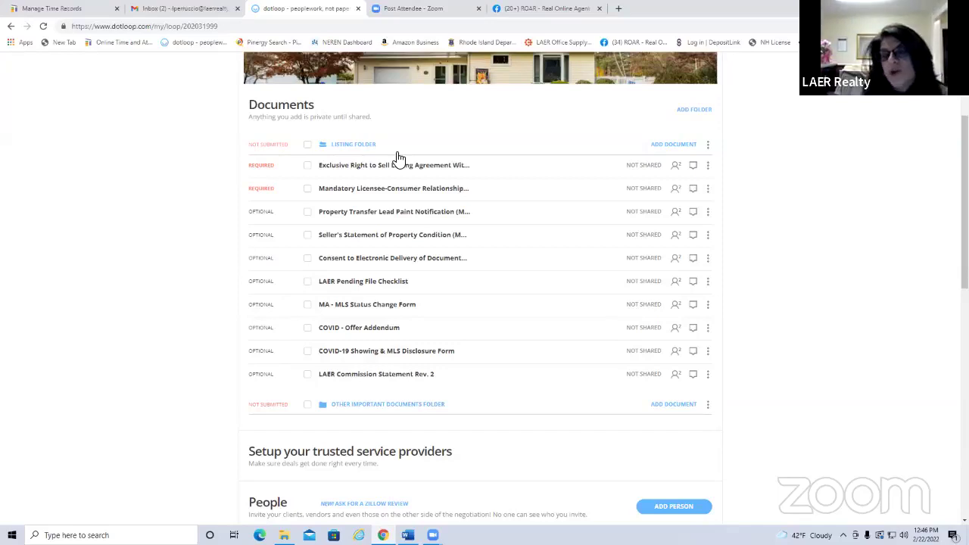
- Change your own role in the People list from None to Listing Agent
{"action": "scroll", "coordinate": [404, 238], "scroll_direction": "up", "scroll_amount": 2}
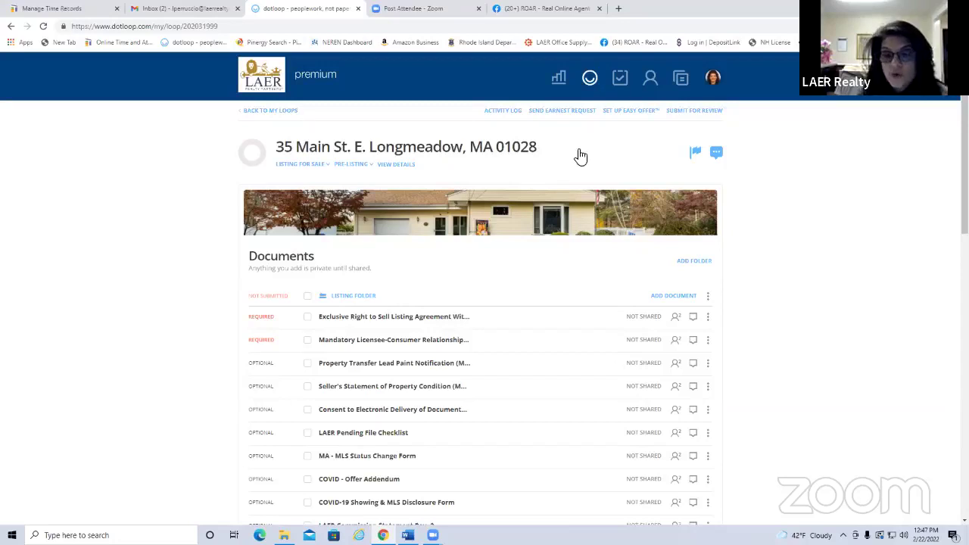
{"action": "scroll", "coordinate": [737, 200], "scroll_direction": "down", "scroll_amount": 4}
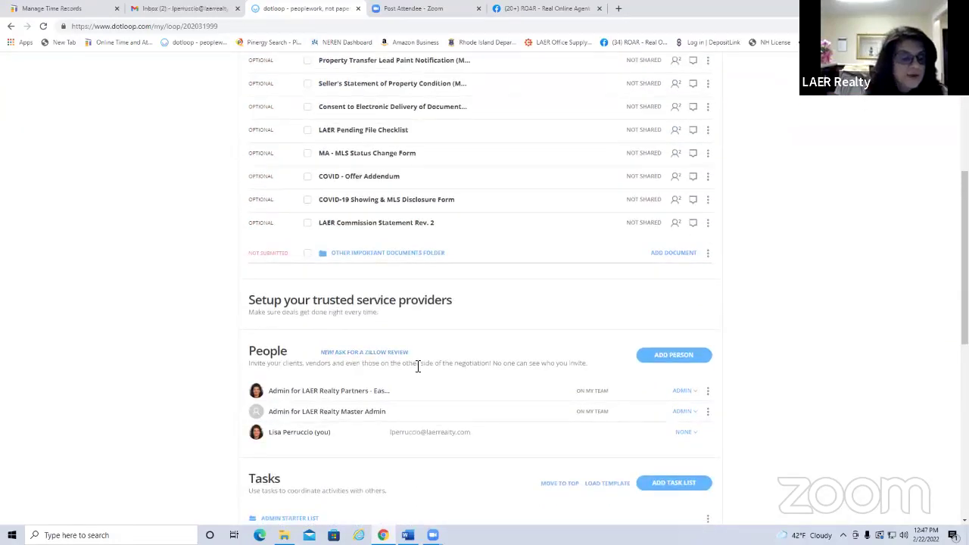
{"action": "scroll", "coordinate": [417, 353], "scroll_direction": "down", "scroll_amount": 2}
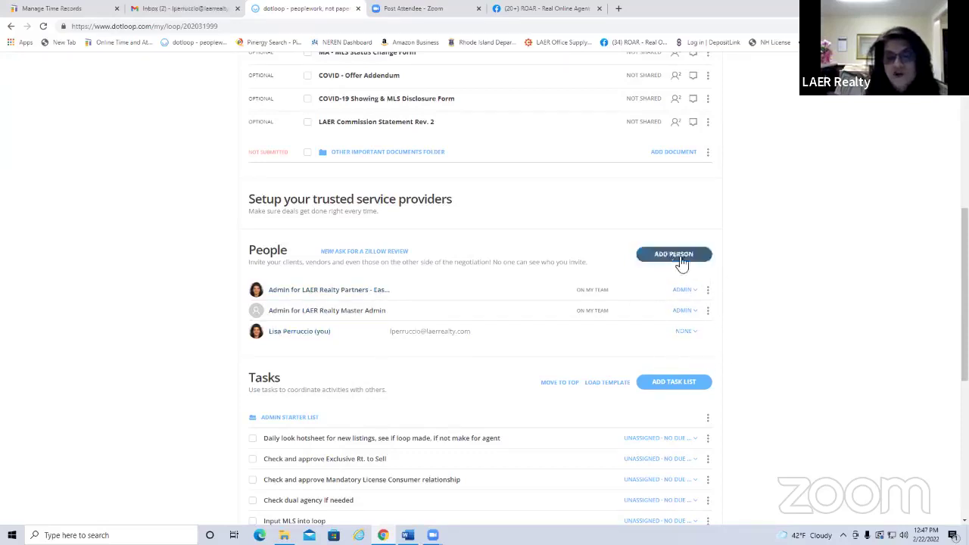
{"action": "left_click", "coordinate": [696, 334]}
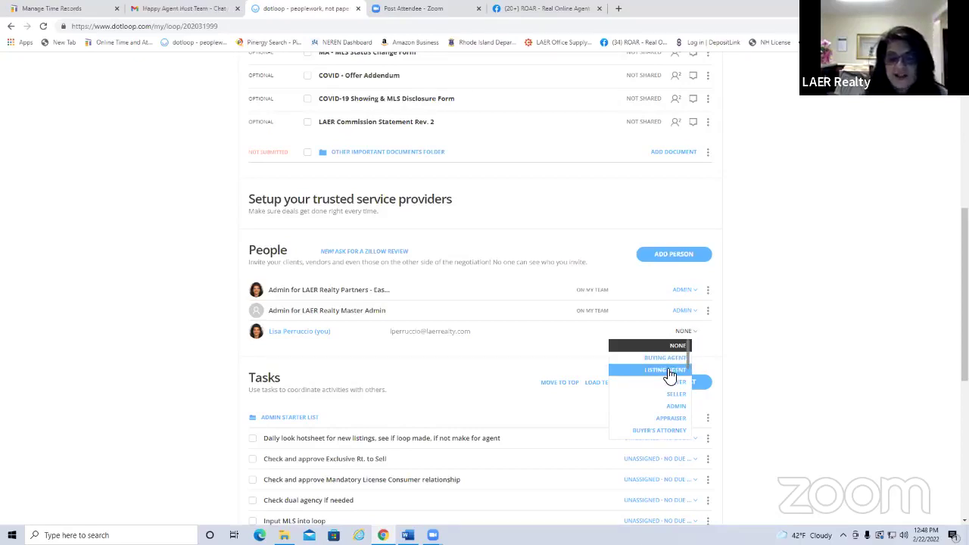
{"action": "left_click", "coordinate": [669, 370]}
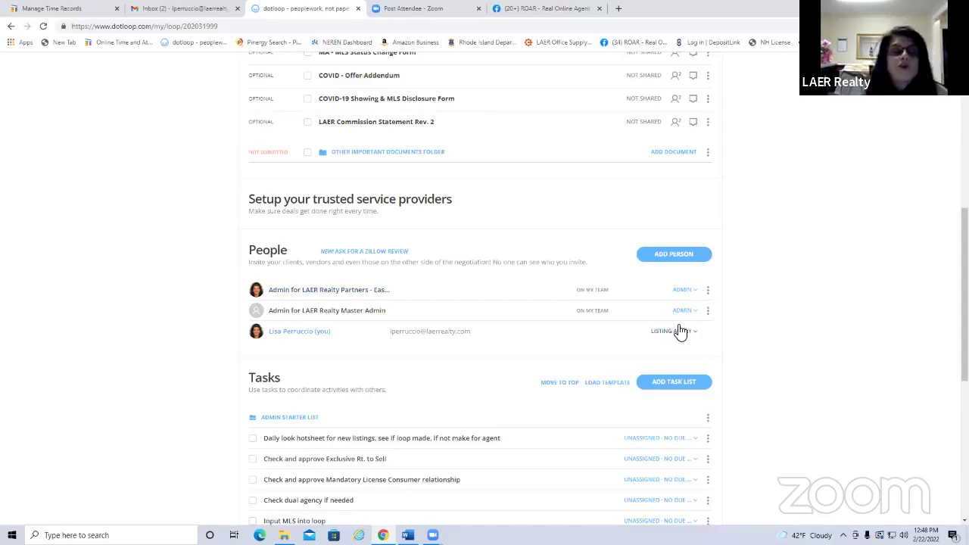
{"action": "scroll", "coordinate": [519, 290], "scroll_direction": "up", "scroll_amount": 4}
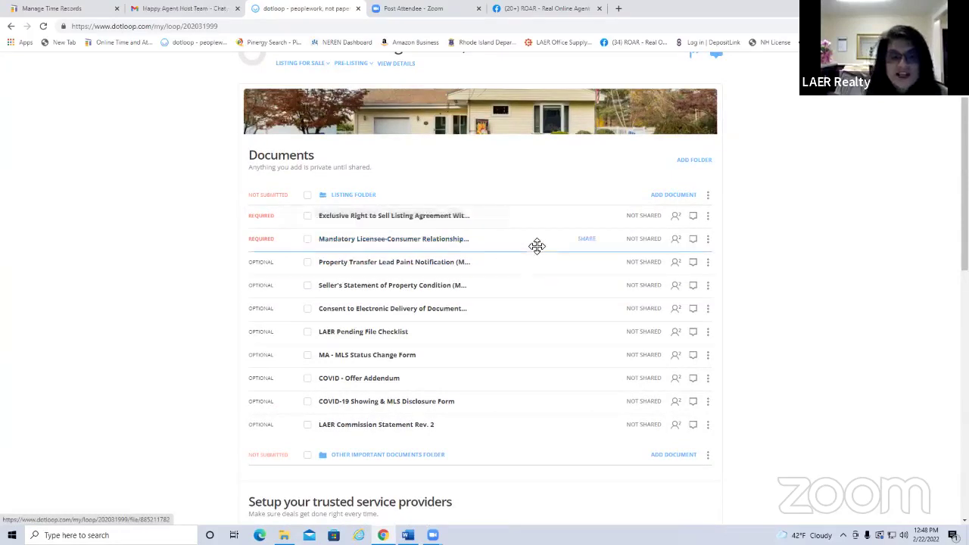
{"action": "scroll", "coordinate": [533, 279], "scroll_direction": "down", "scroll_amount": 2}
{"action": "scroll", "coordinate": [532, 282], "scroll_direction": "down", "scroll_amount": 1}
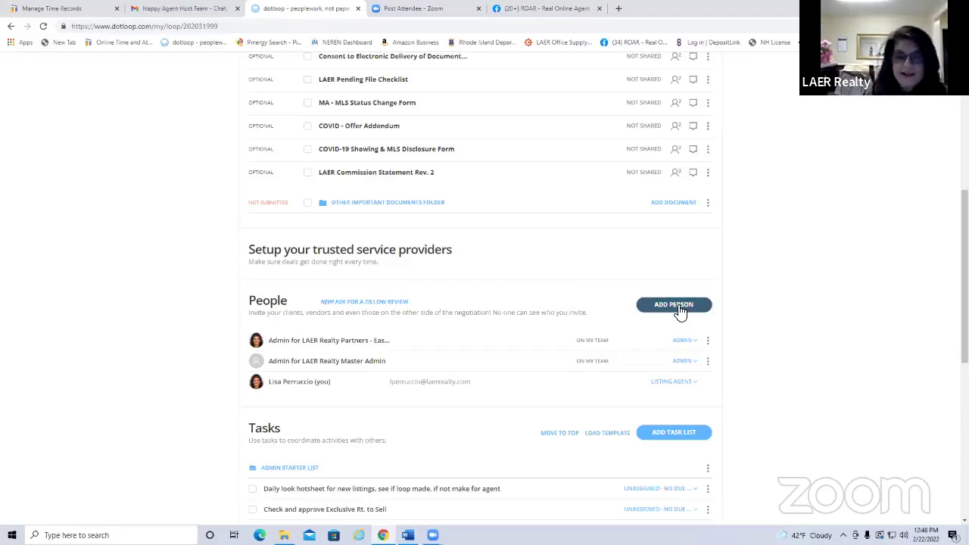
- Start a new person entry with the attorney's full name, accepting the suggested contact
{"action": "left_click", "coordinate": [678, 306]}
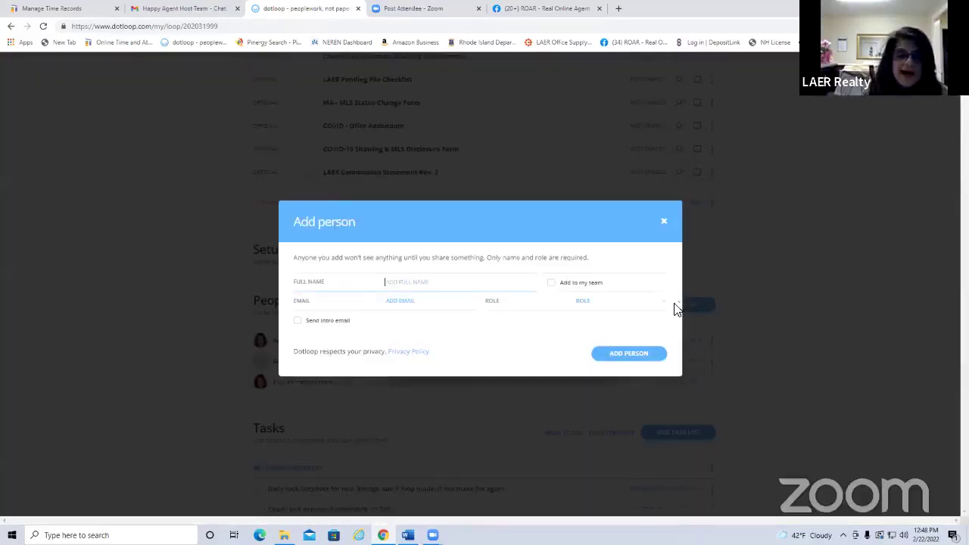
{"action": "left_click", "coordinate": [664, 225]}
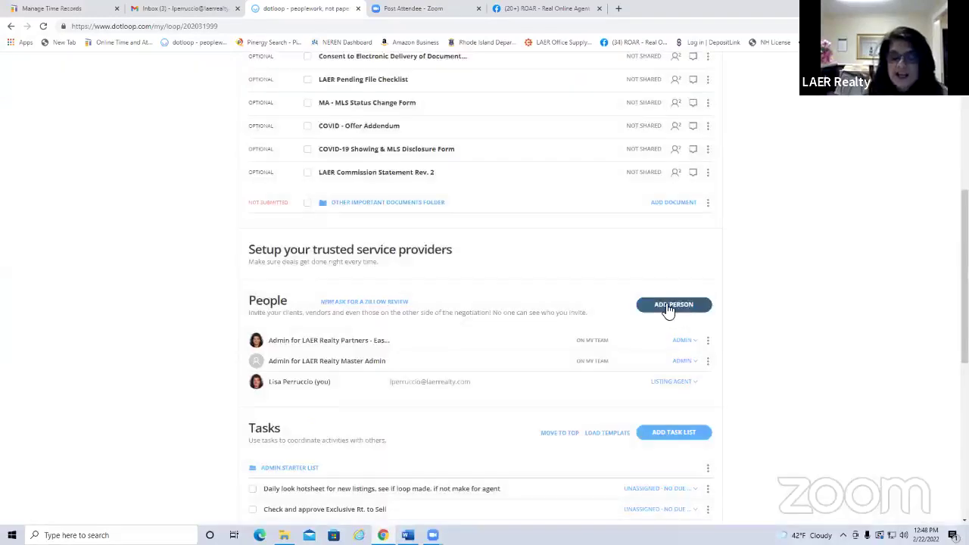
{"action": "left_click", "coordinate": [673, 305]}
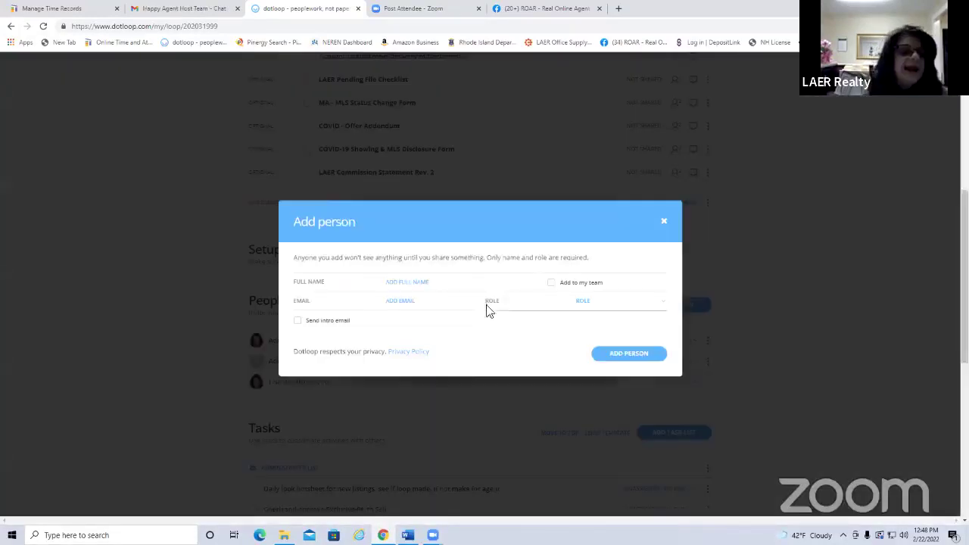
{"action": "left_click", "coordinate": [419, 285]}
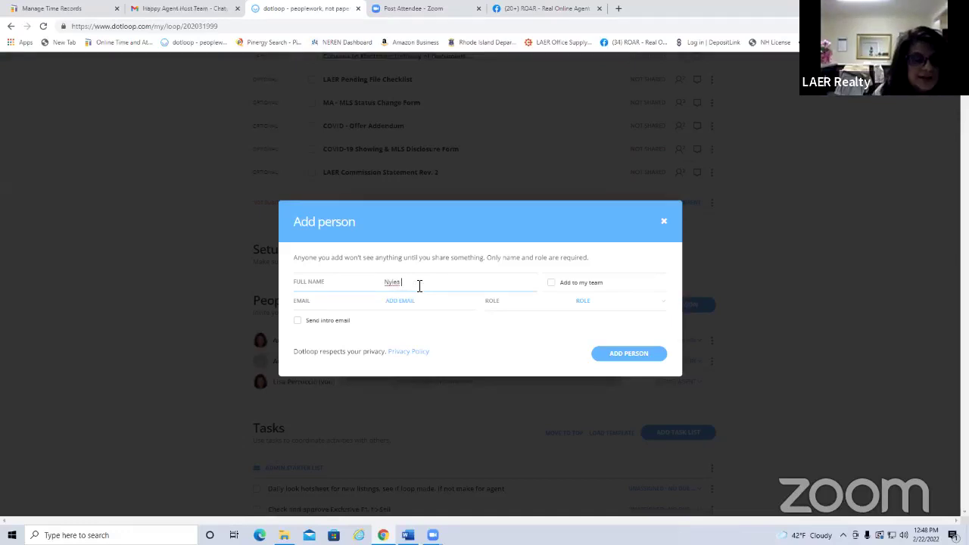
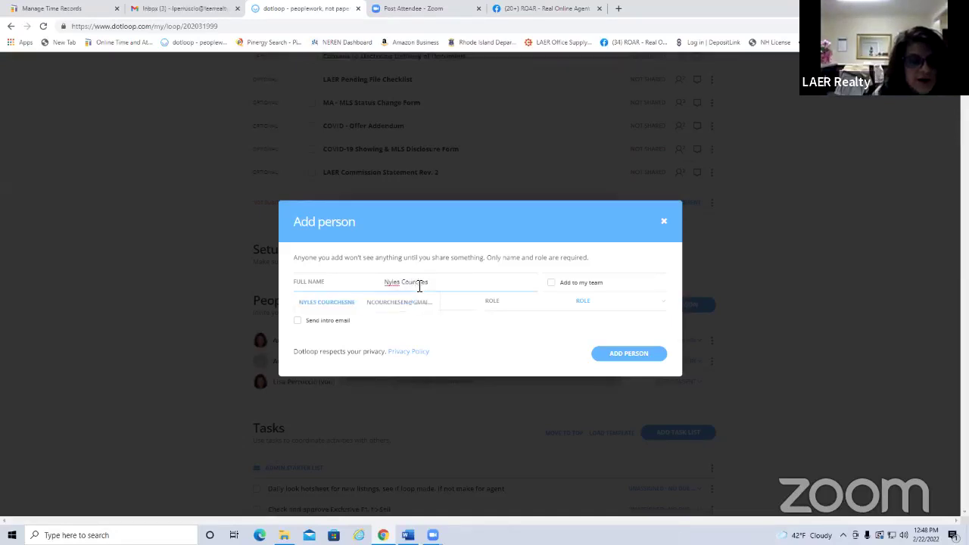
{"action": "left_click", "coordinate": [388, 303]}
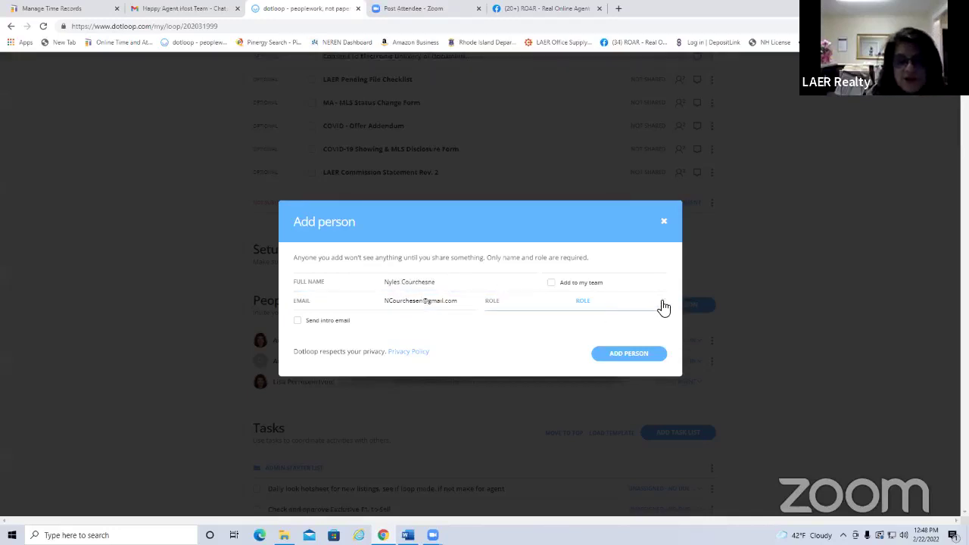
- Give the attorney the Seller's Attorney role, add them to the loop, and start another person entry
{"action": "left_click", "coordinate": [663, 306]}
{"action": "scroll", "coordinate": [619, 386], "scroll_direction": "down", "scroll_amount": 1}
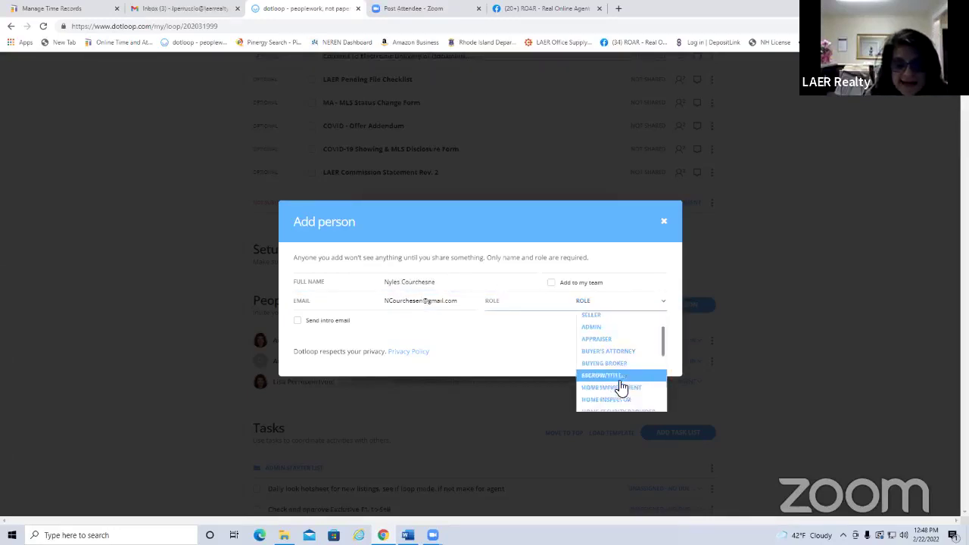
{"action": "scroll", "coordinate": [619, 344], "scroll_direction": "down", "scroll_amount": 3}
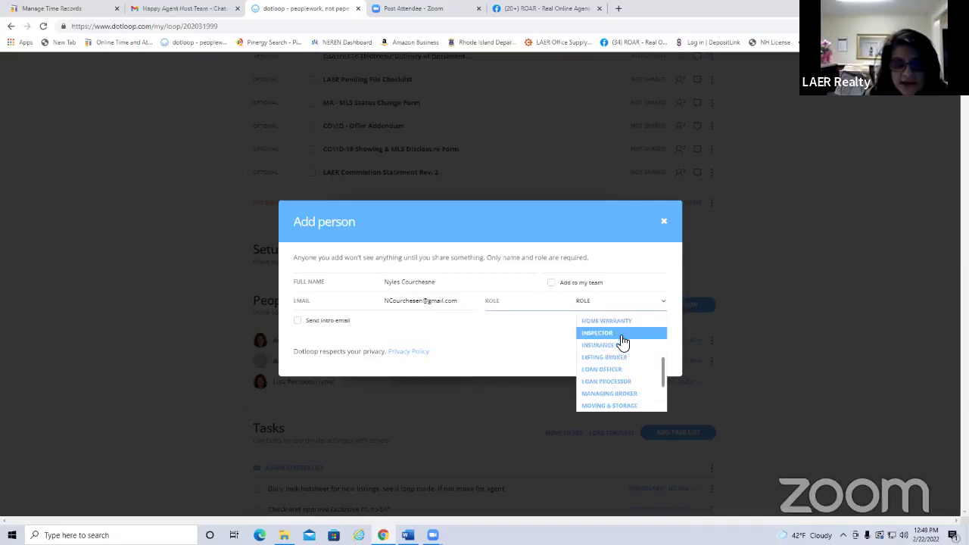
{"action": "scroll", "coordinate": [623, 342], "scroll_direction": "down", "scroll_amount": 2}
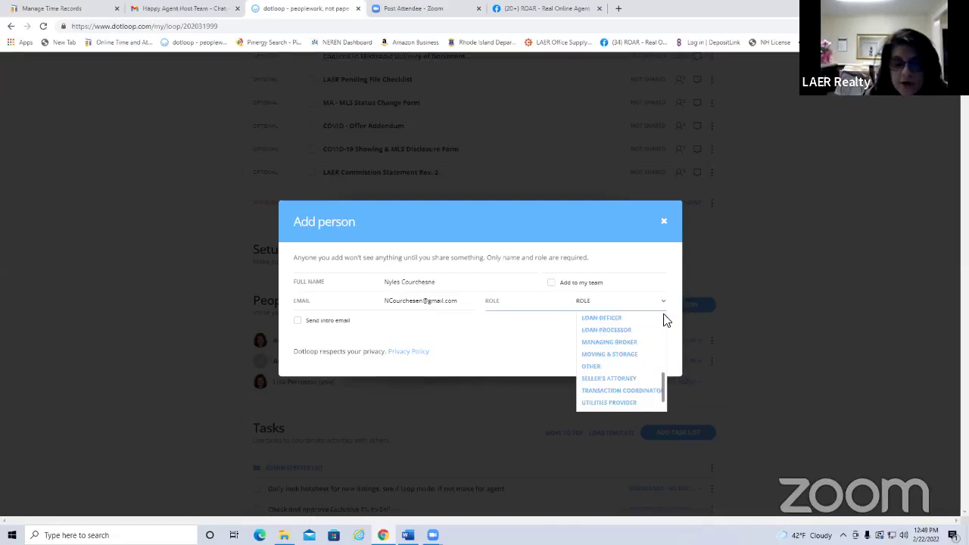
{"action": "left_click", "coordinate": [628, 379]}
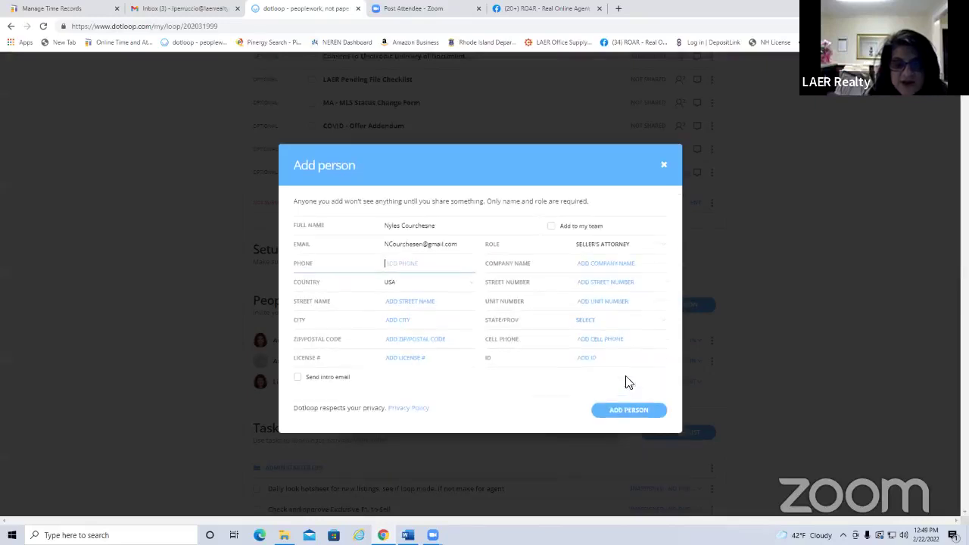
{"action": "left_click", "coordinate": [634, 416]}
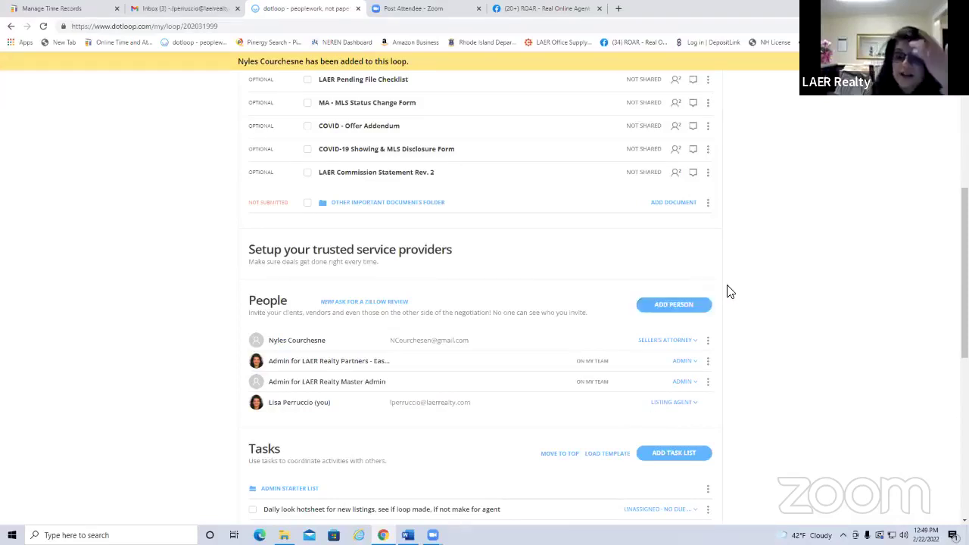
{"action": "left_click", "coordinate": [686, 304]}
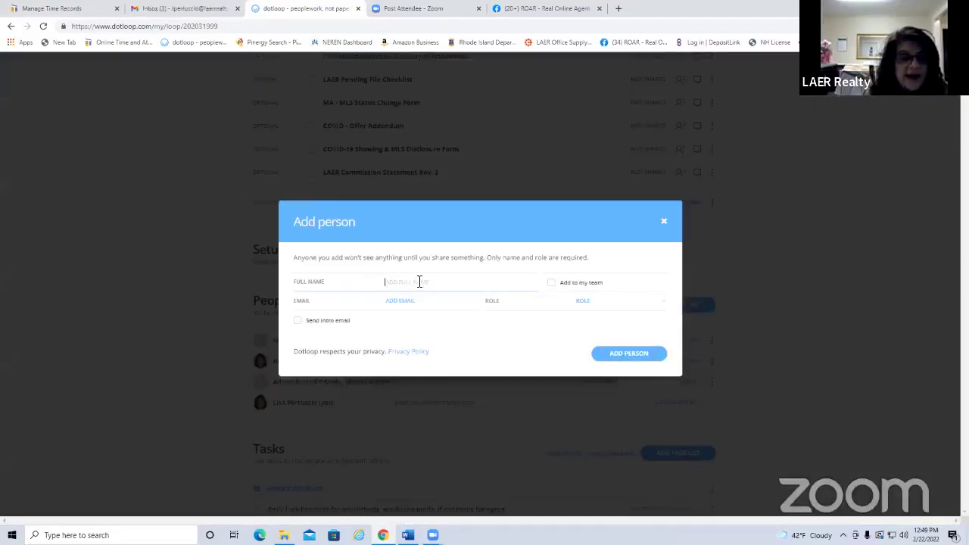
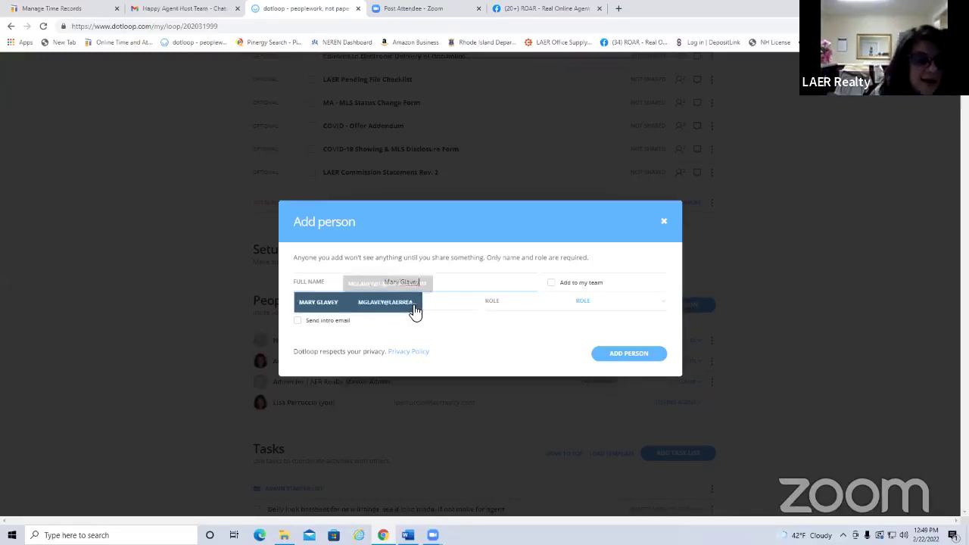
- Enter the seller's name, suggested e-mail, Seller role and correctly formatted phone number
{"action": "left_click", "coordinate": [454, 302]}
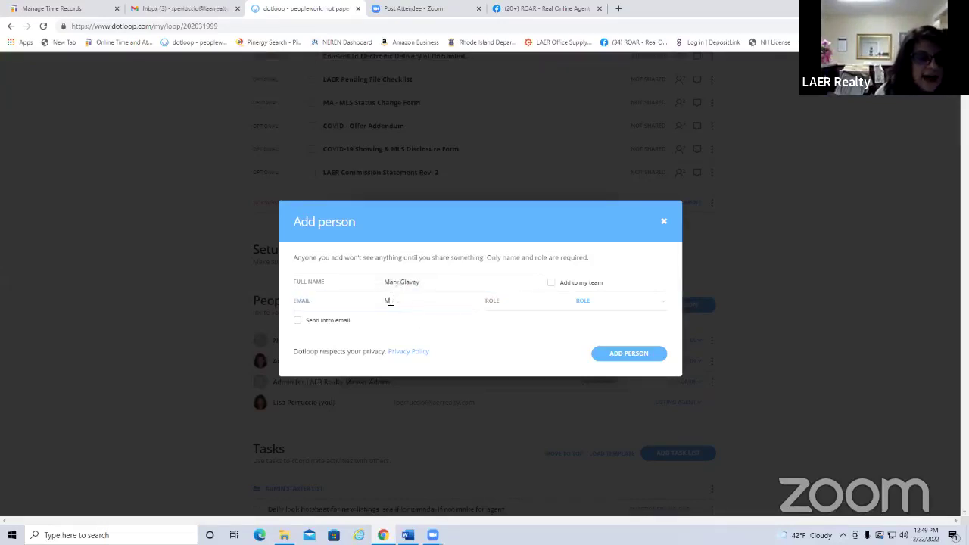
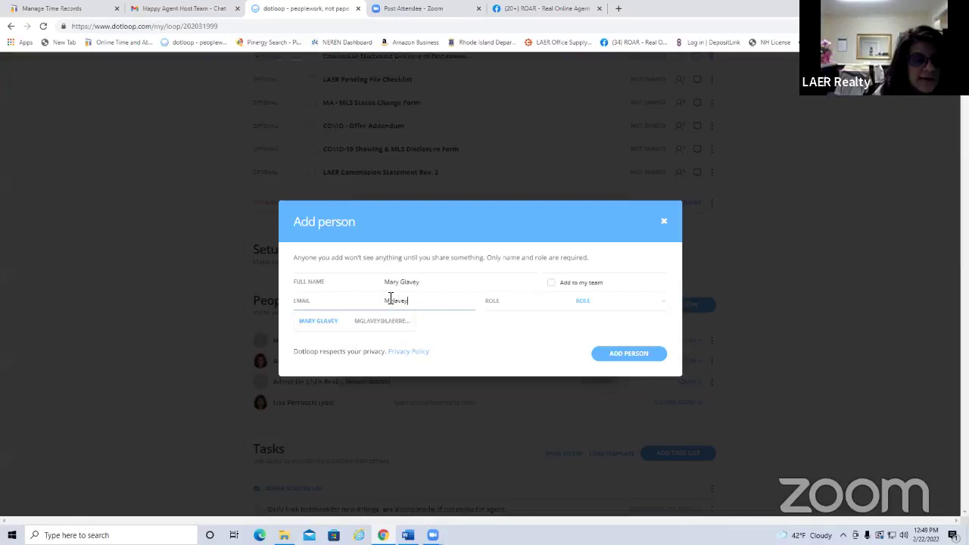
{"action": "left_click", "coordinate": [386, 320]}
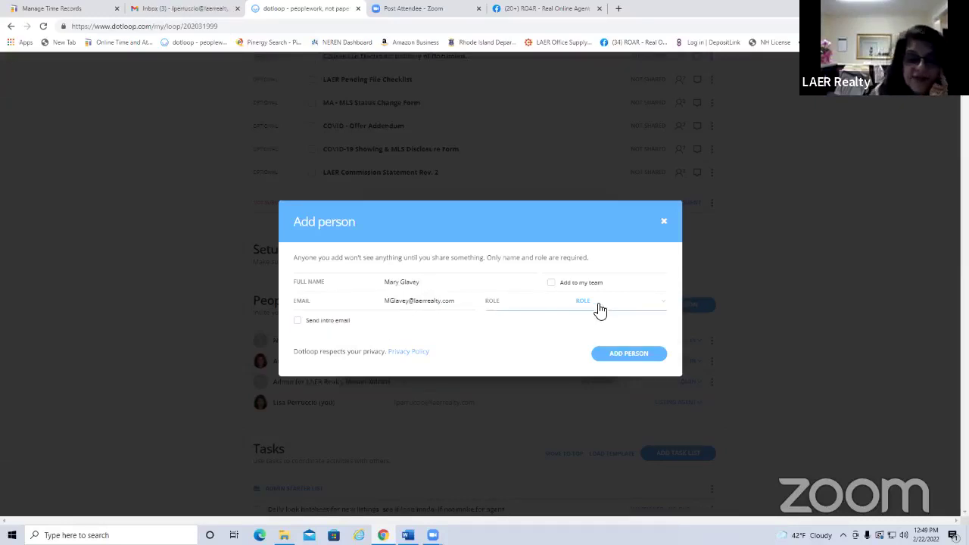
{"action": "left_click", "coordinate": [666, 304]}
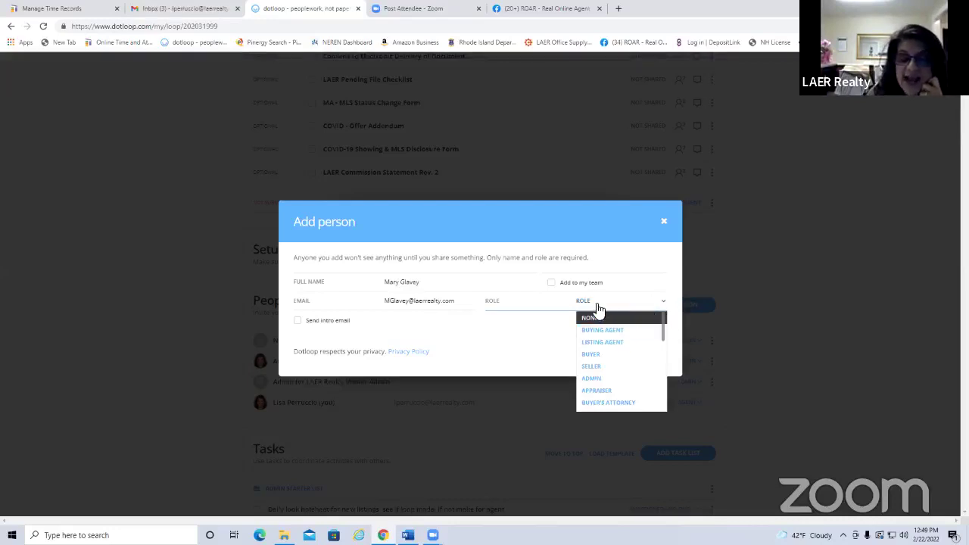
{"action": "left_click", "coordinate": [602, 367]}
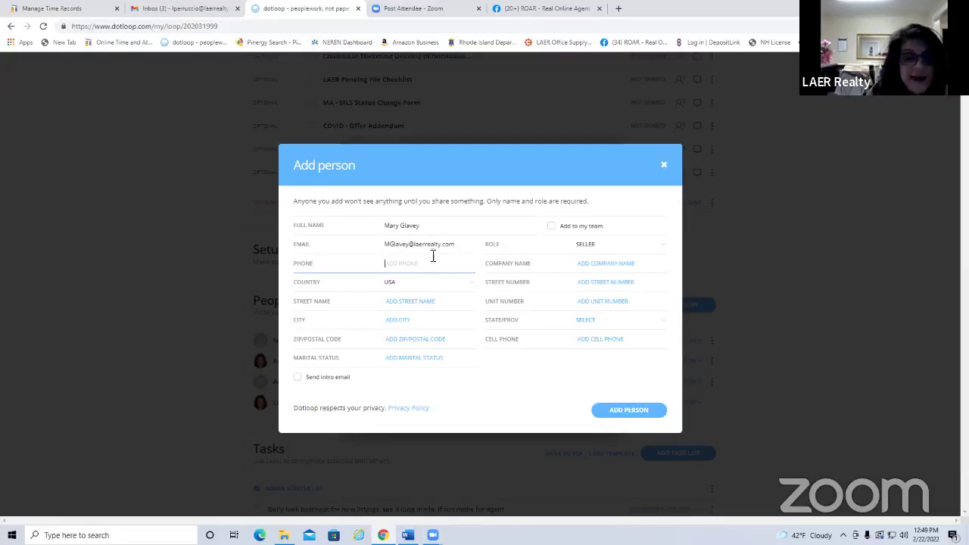
{"action": "left_click", "coordinate": [409, 263]}
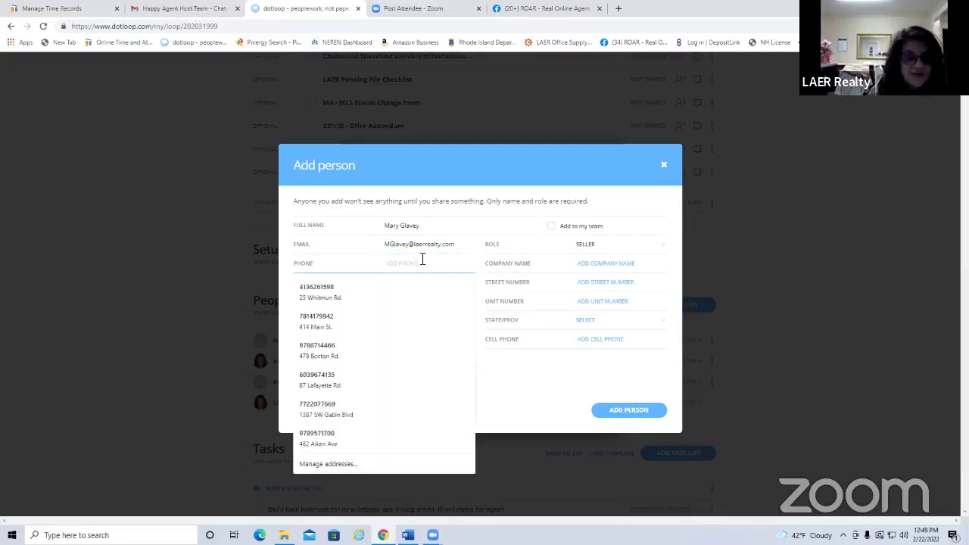
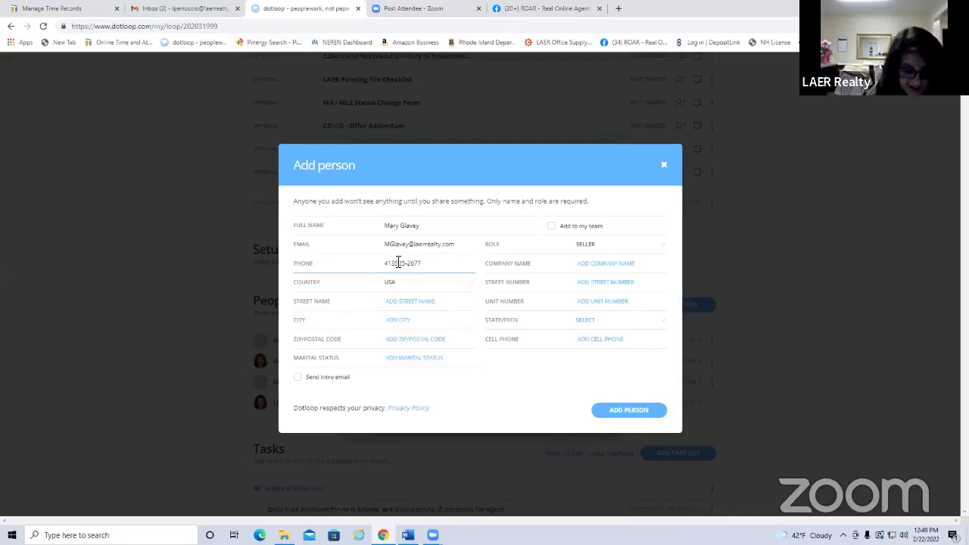
{"action": "left_click", "coordinate": [397, 263]}
{"action": "type", "text": "-"}
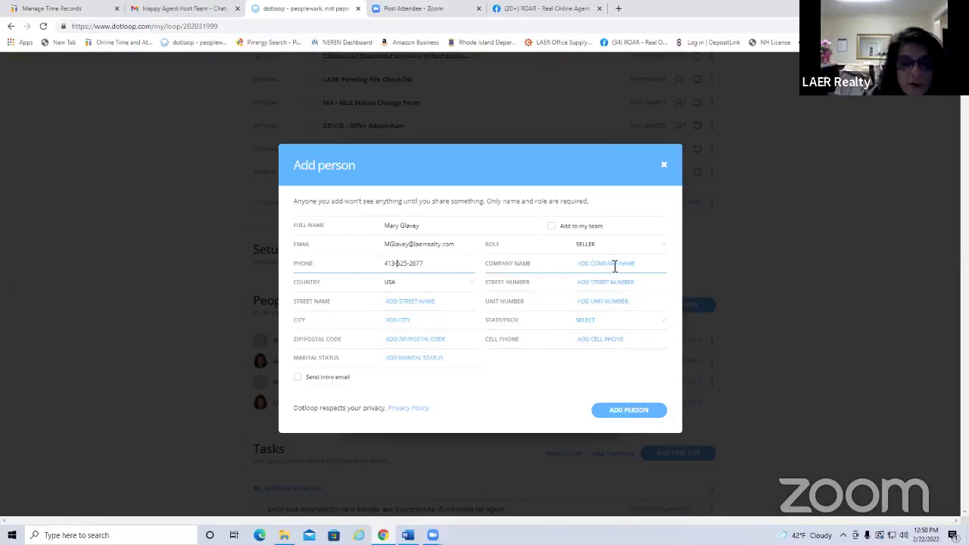
{"action": "left_click", "coordinate": [604, 282]}
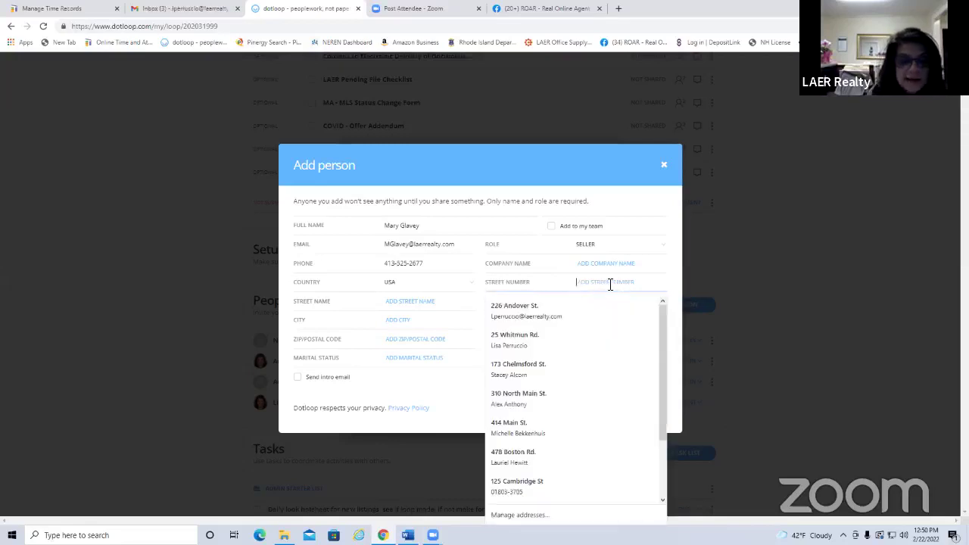
{"action": "key", "text": "Tab"}
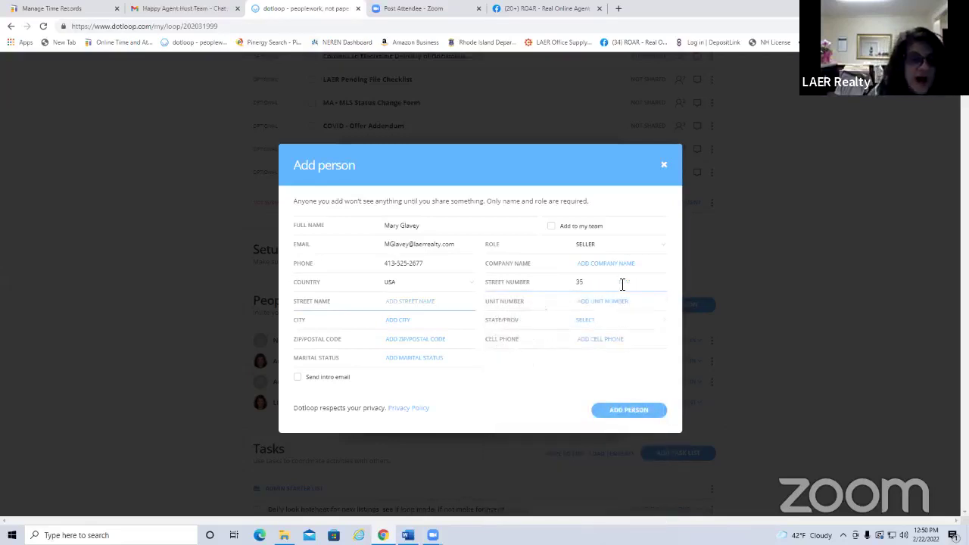
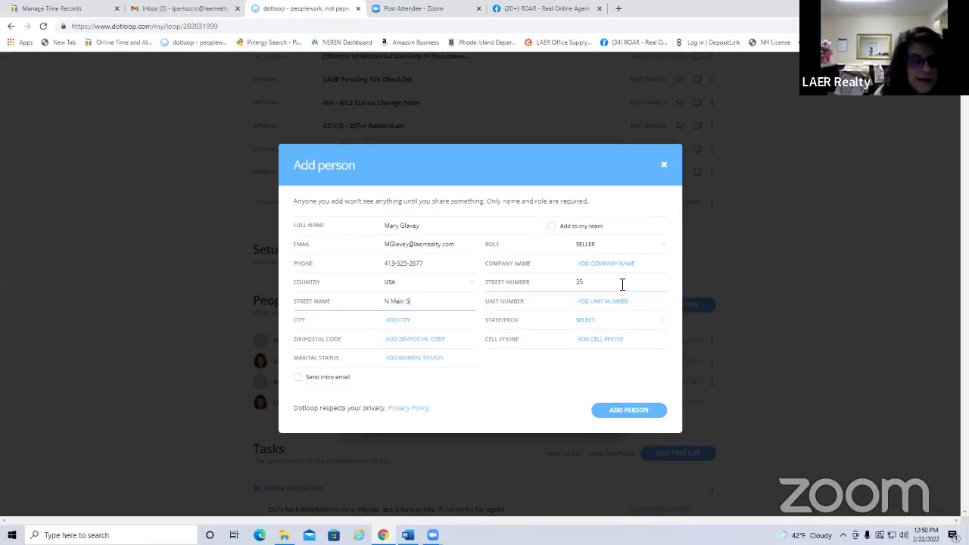
{"action": "key", "text": "Tab"}
{"action": "key", "text": "Tab"}
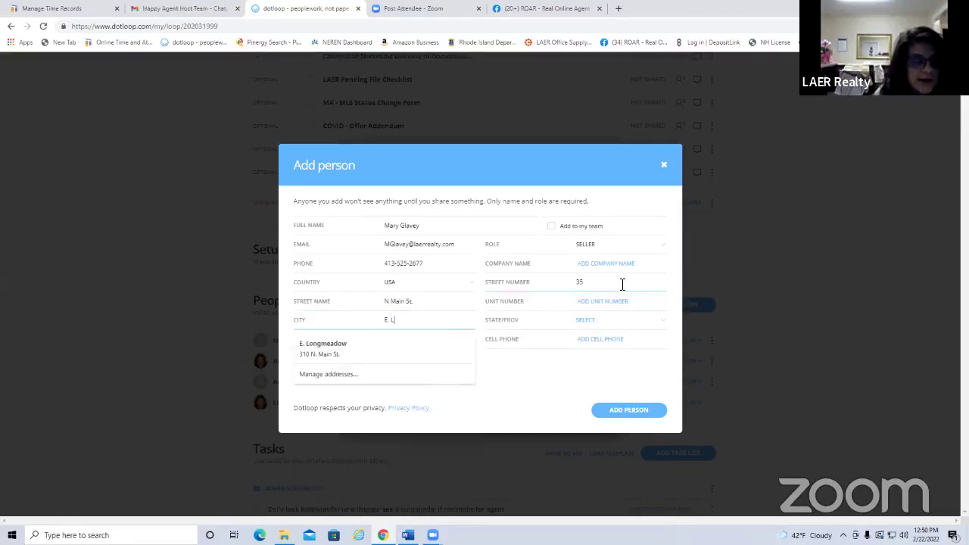
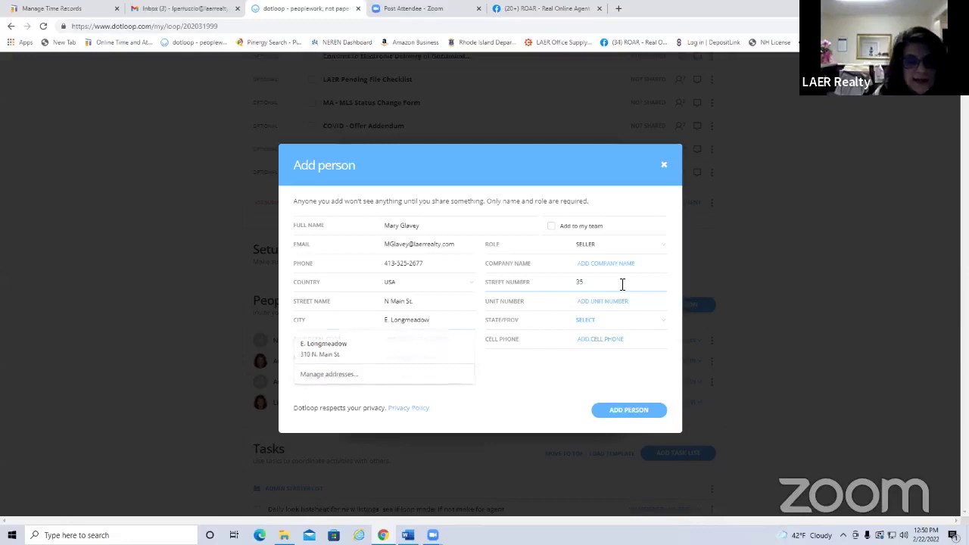
{"action": "key", "text": "Tab"}
{"action": "left_click", "coordinate": [646, 338]}
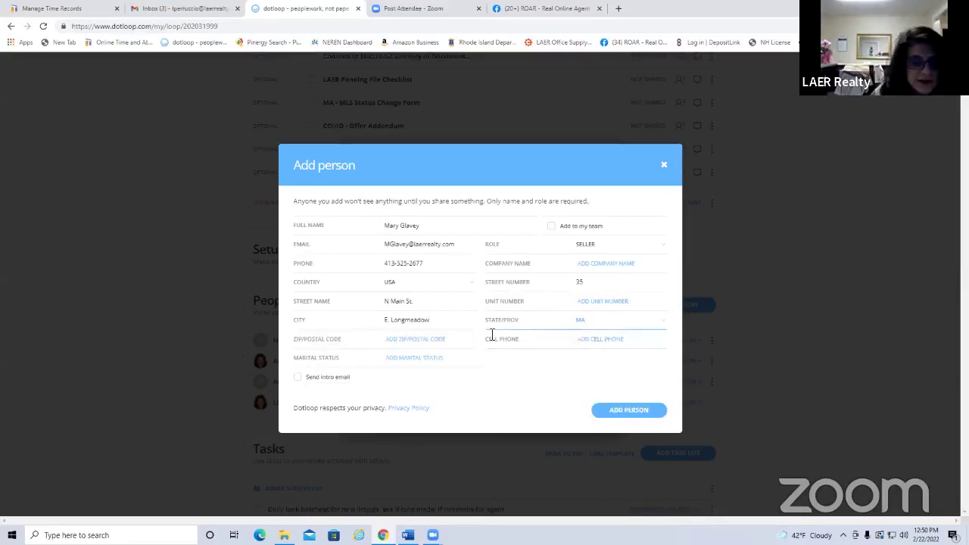
{"action": "left_click", "coordinate": [409, 340]}
{"action": "type", "text": "01028"}
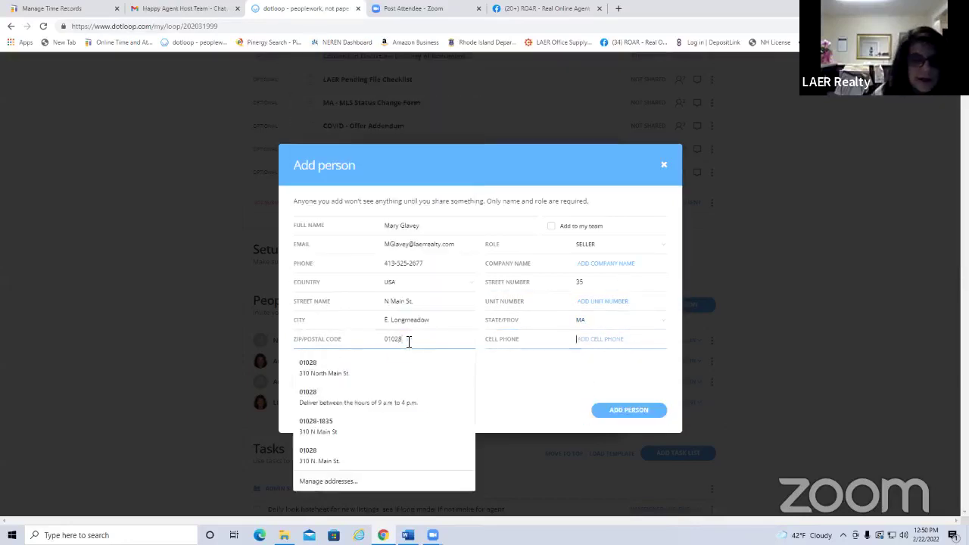
{"action": "left_click", "coordinate": [504, 339]}
{"action": "left_click", "coordinate": [635, 411]}
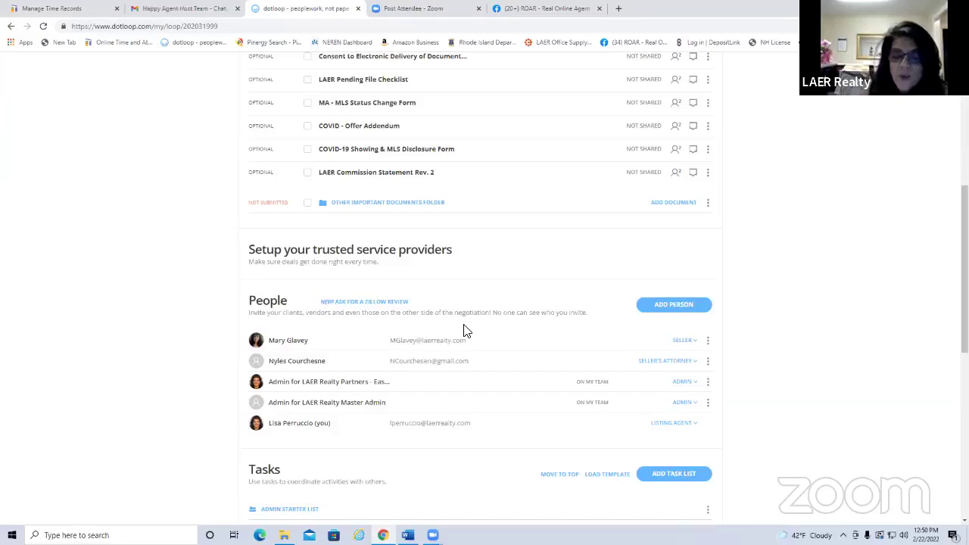
- Bring up a fresh Add person form from the People section
{"action": "left_click", "coordinate": [662, 305]}
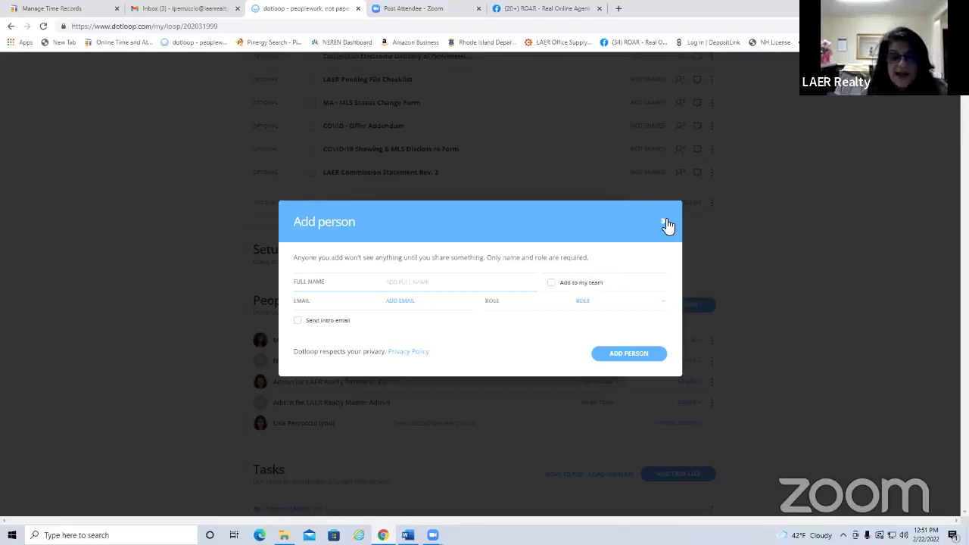
- Close the Add person form without adding anyone and return up to Documents
{"action": "left_click", "coordinate": [666, 224]}
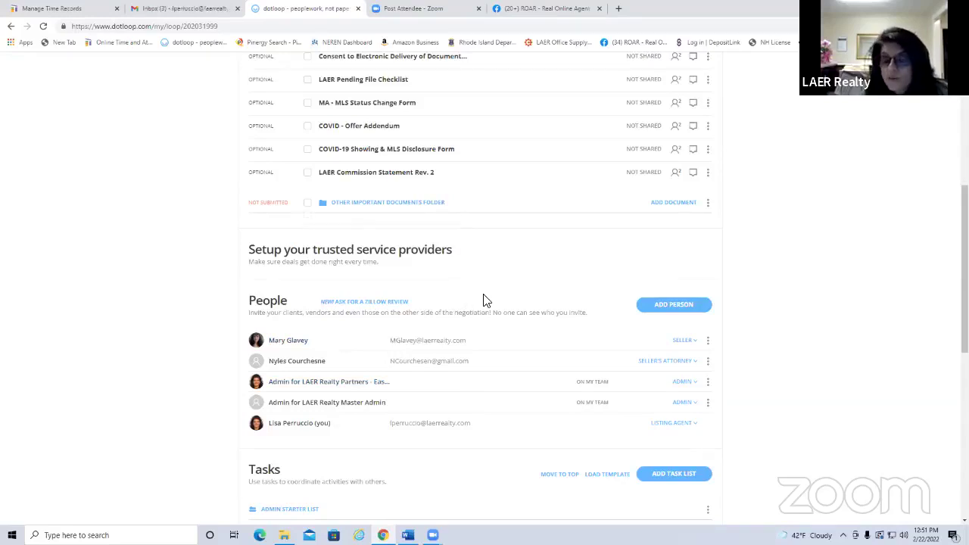
{"action": "scroll", "coordinate": [485, 301], "scroll_direction": "up", "scroll_amount": 3}
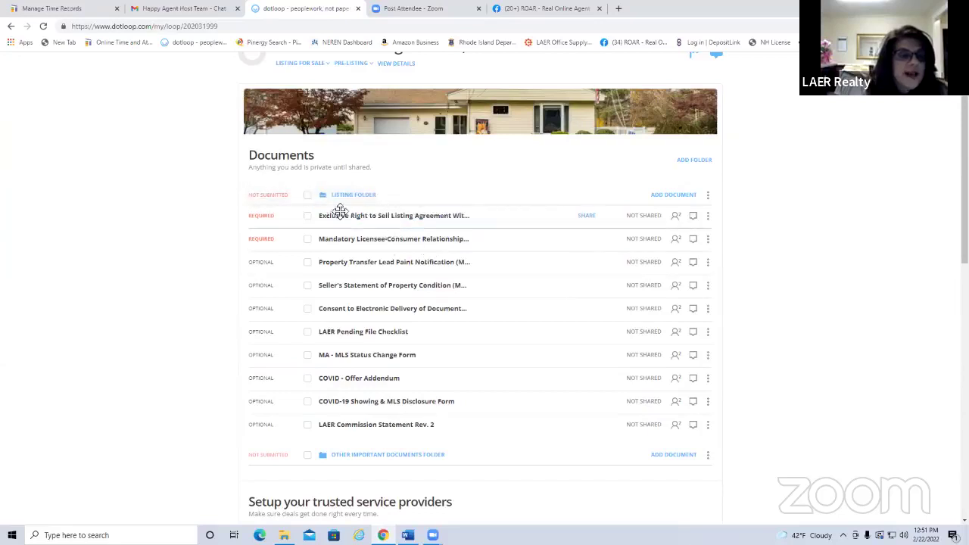
{"action": "left_click", "coordinate": [391, 220]}
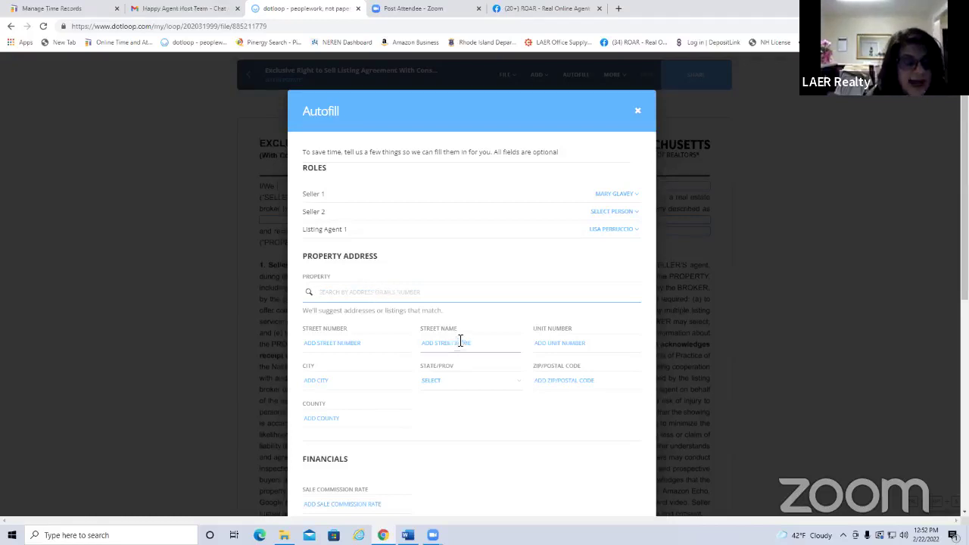
{"action": "left_click", "coordinate": [346, 344]}
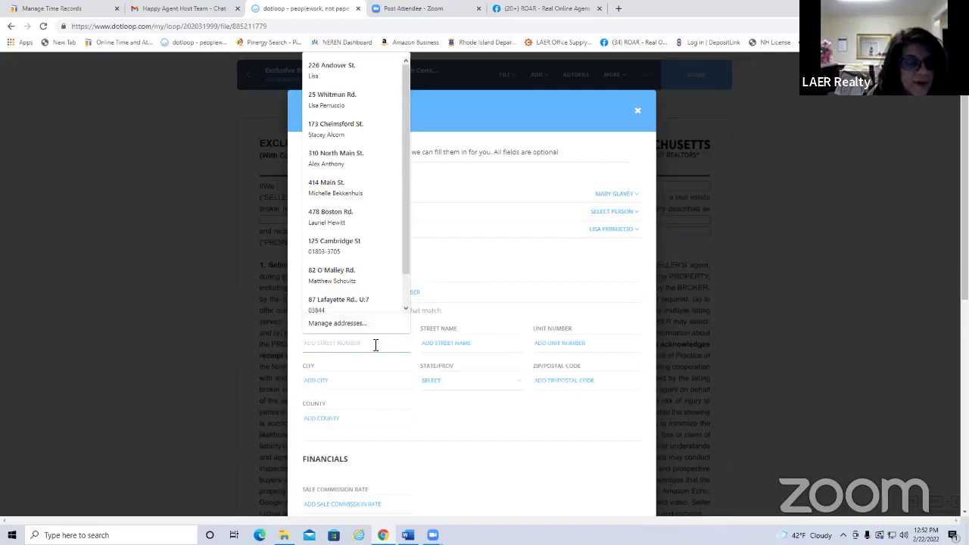
{"action": "key", "text": "Tab"}
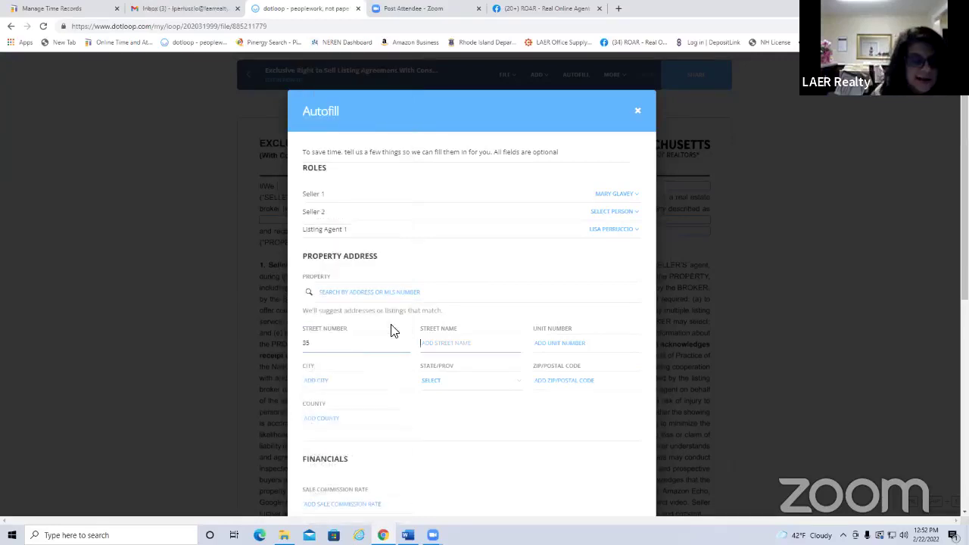
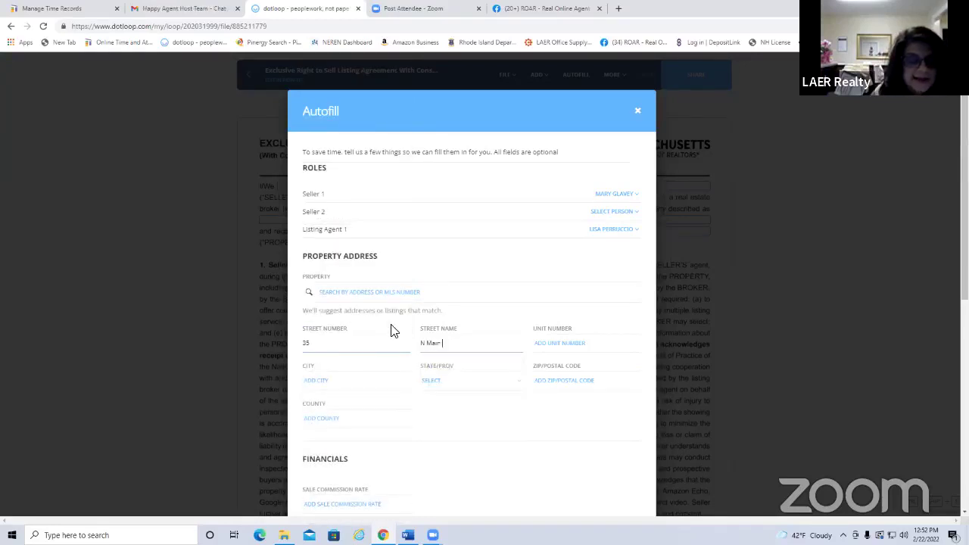
{"action": "key", "text": "Tab"}
{"action": "key", "text": "Tab"}
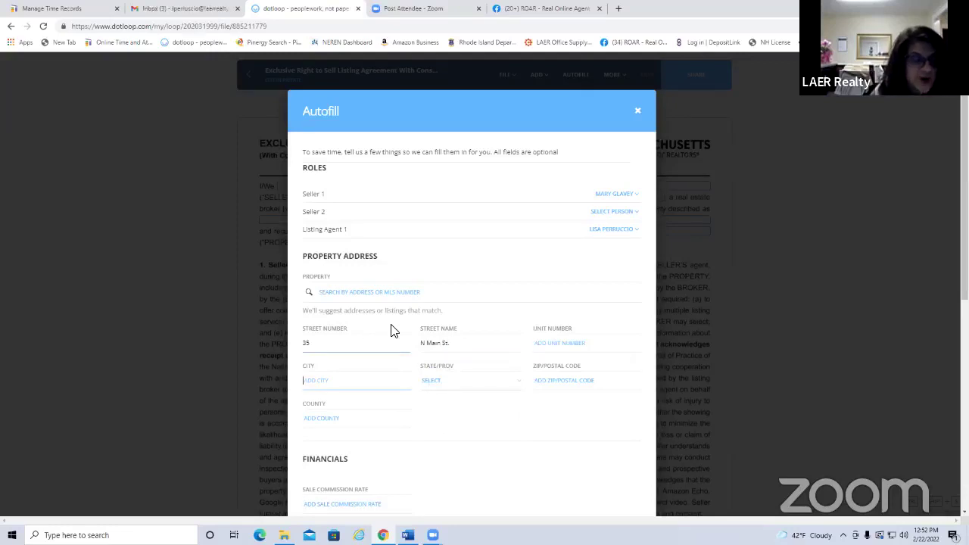
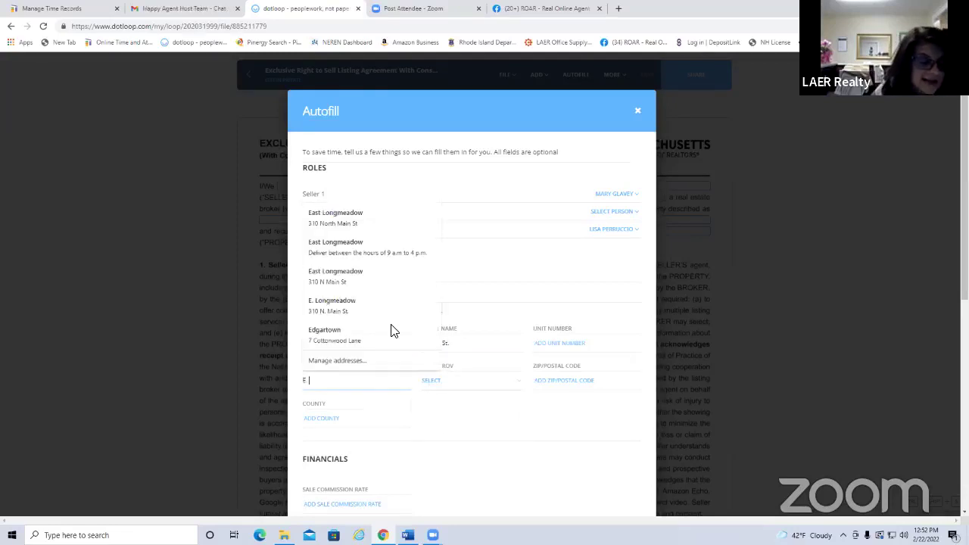
{"action": "key", "text": "Tab"}
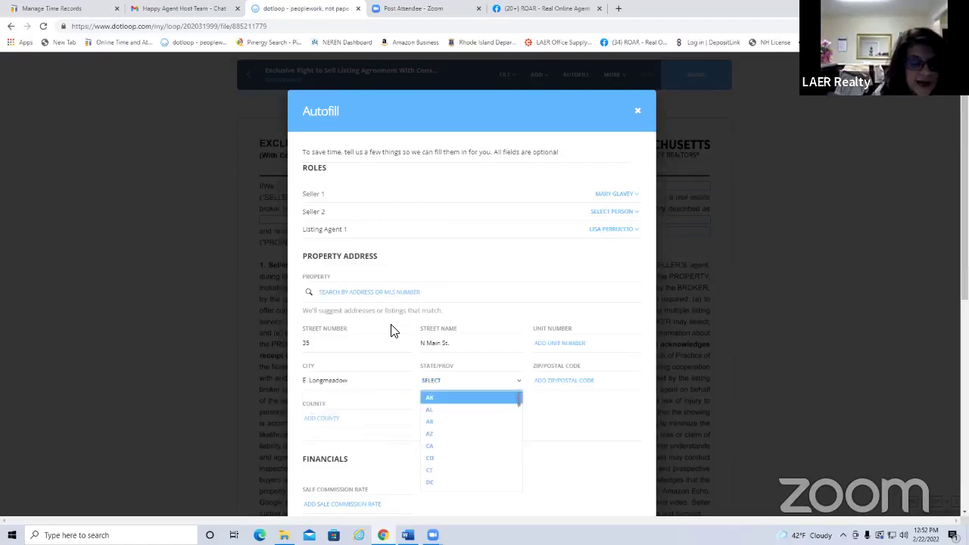
{"action": "key", "text": "Tab"}
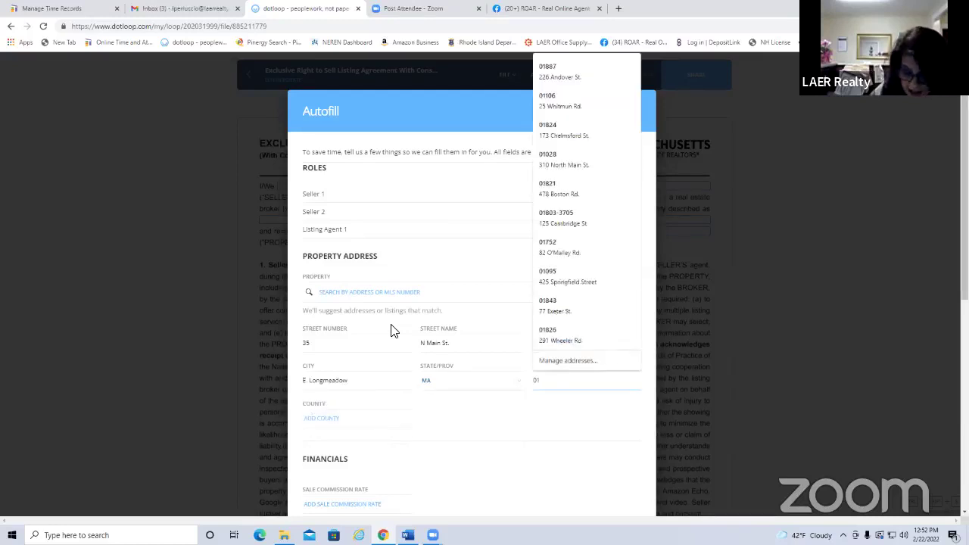
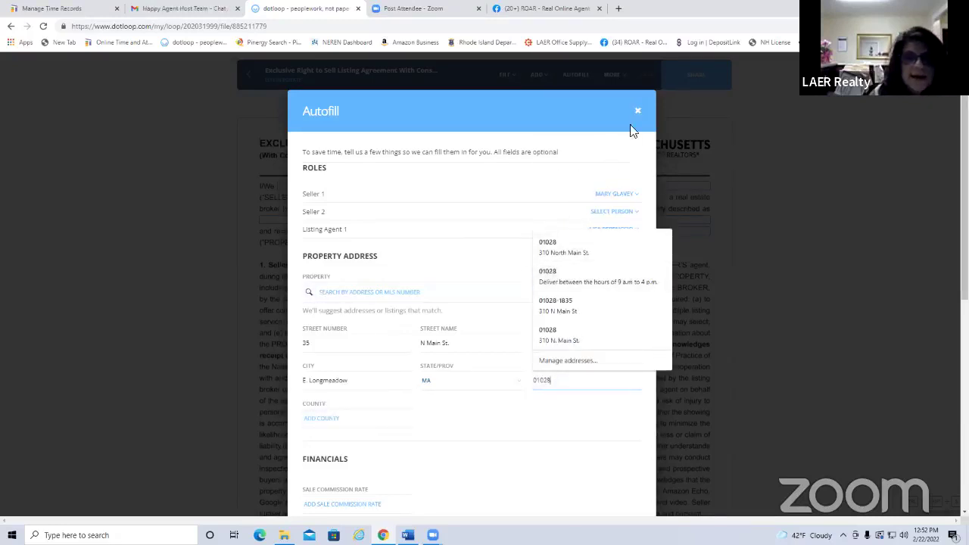
{"action": "scroll", "coordinate": [608, 393], "scroll_direction": "down", "scroll_amount": 5}
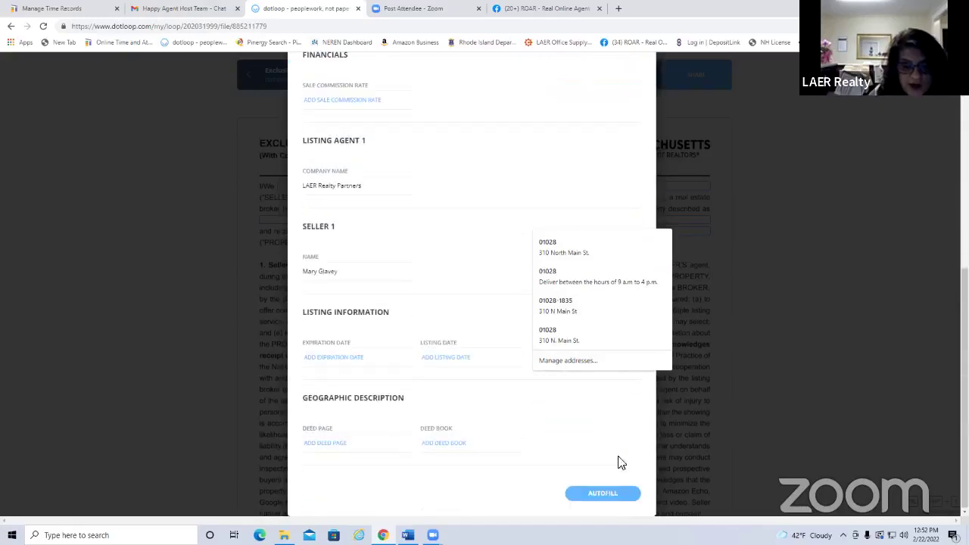
{"action": "left_click", "coordinate": [606, 491]}
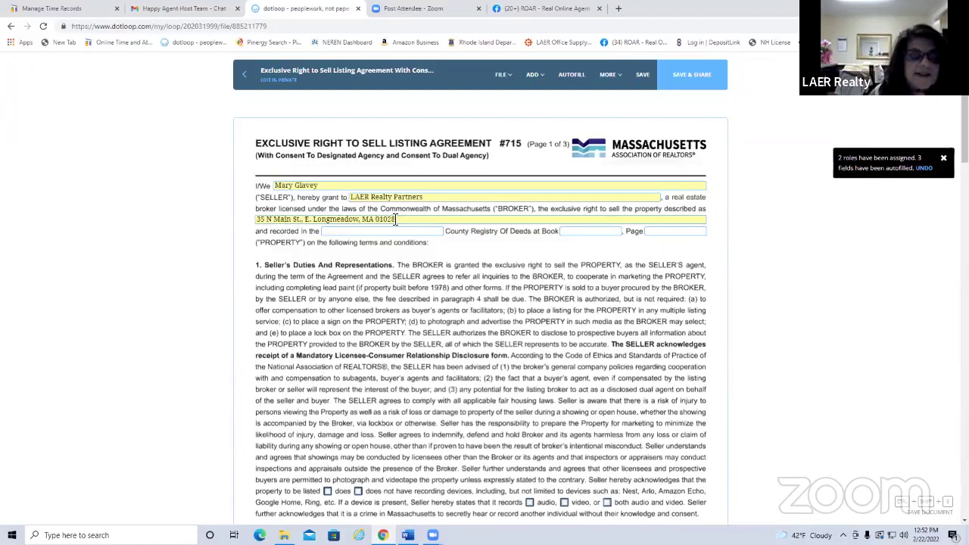
- Scroll through the listing agreement down to the page 3 signature block
{"action": "left_click", "coordinate": [352, 230]}
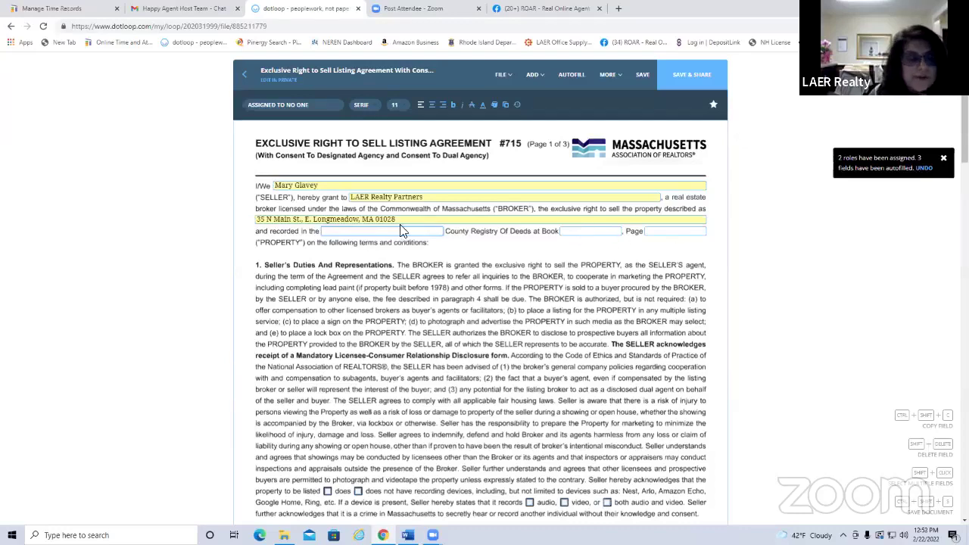
{"action": "scroll", "coordinate": [454, 296], "scroll_direction": "down", "scroll_amount": 3}
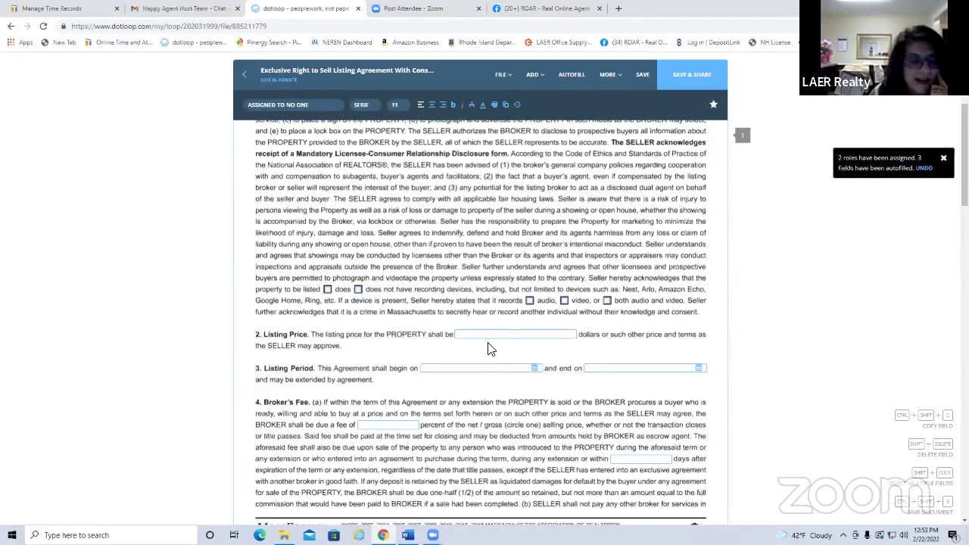
{"action": "scroll", "coordinate": [484, 340], "scroll_direction": "down", "scroll_amount": 2}
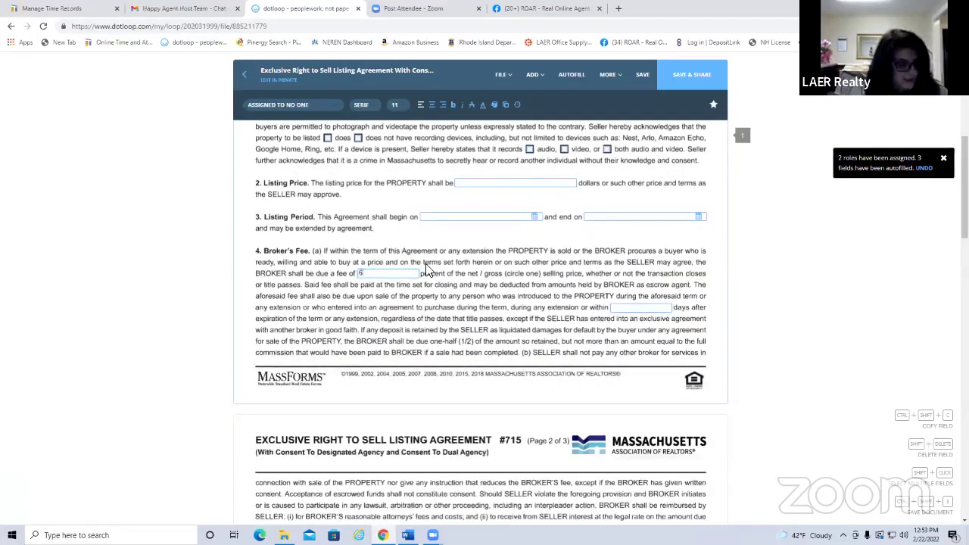
{"action": "scroll", "coordinate": [433, 337], "scroll_direction": "down", "scroll_amount": 3}
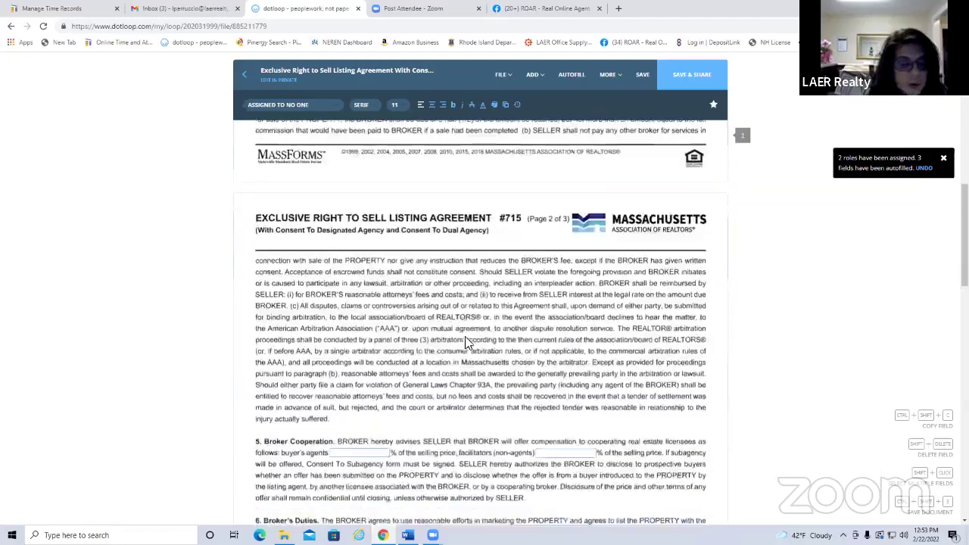
{"action": "scroll", "coordinate": [465, 342], "scroll_direction": "down", "scroll_amount": 9}
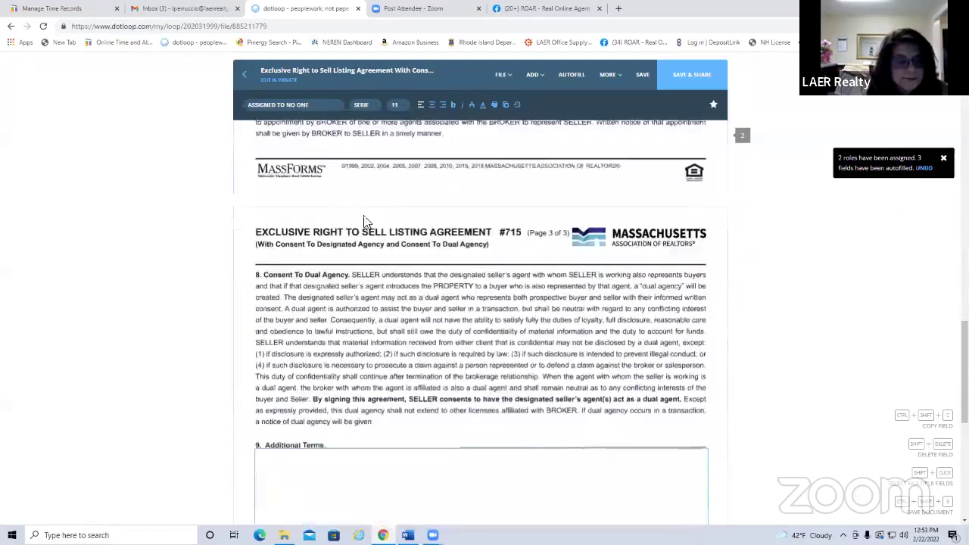
{"action": "scroll", "coordinate": [363, 221], "scroll_direction": "up", "scroll_amount": 6}
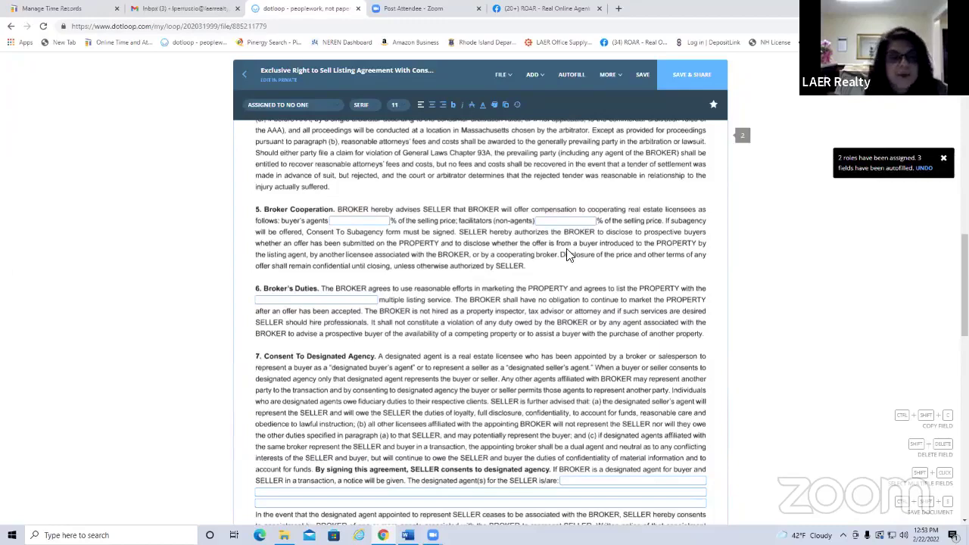
{"action": "scroll", "coordinate": [520, 269], "scroll_direction": "down", "scroll_amount": 5}
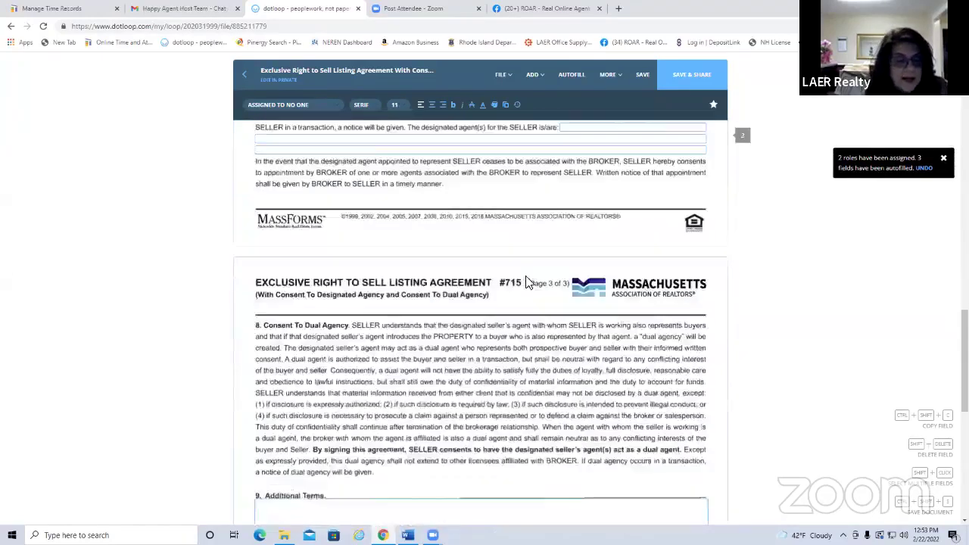
{"action": "scroll", "coordinate": [527, 282], "scroll_direction": "down", "scroll_amount": 8}
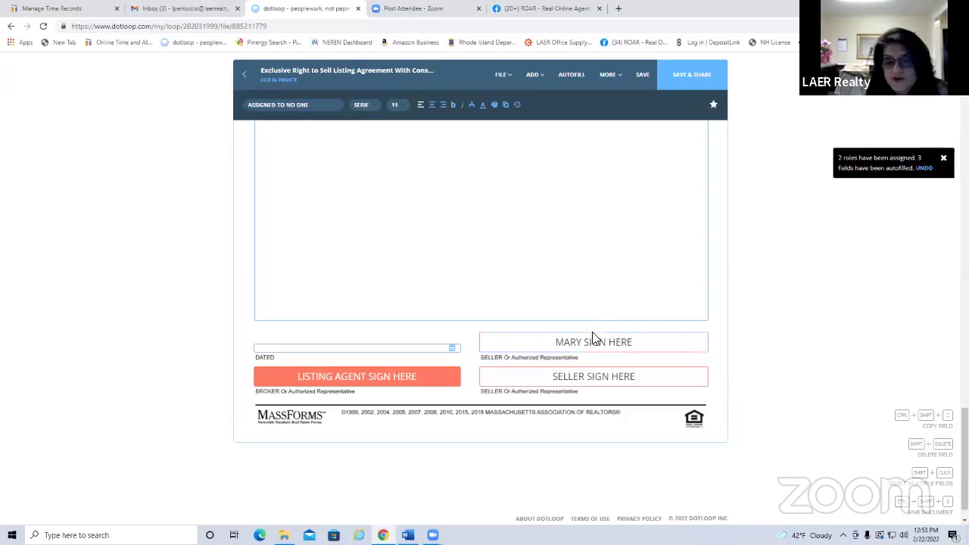
- Sign the Listing Agent signature line now with the adopted signature
{"action": "mouse_move", "coordinate": [340, 385]}
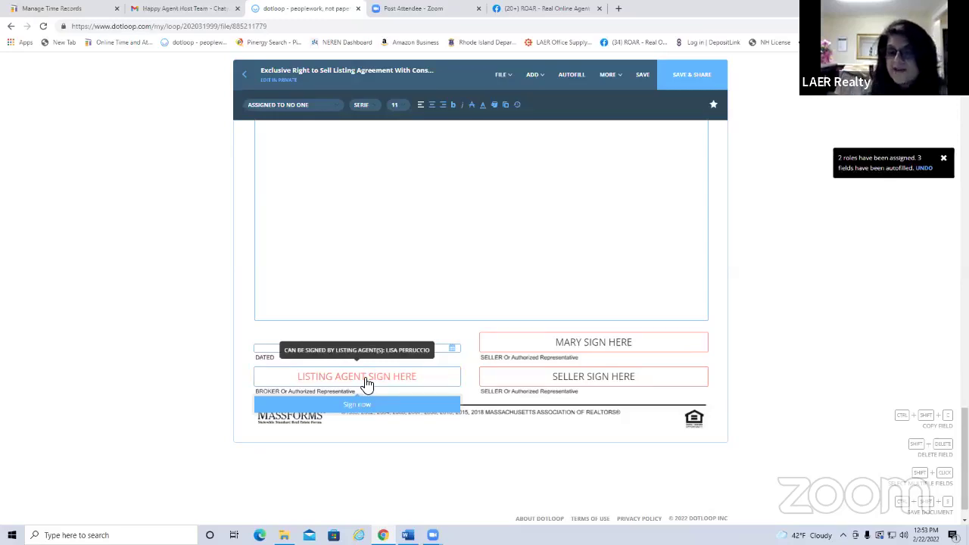
{"action": "left_click", "coordinate": [358, 405]}
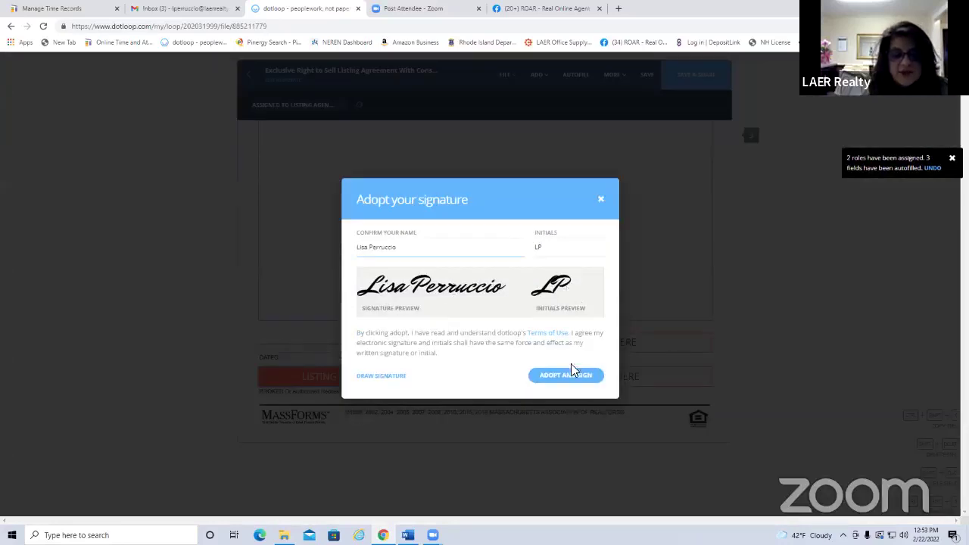
{"action": "left_click", "coordinate": [572, 374]}
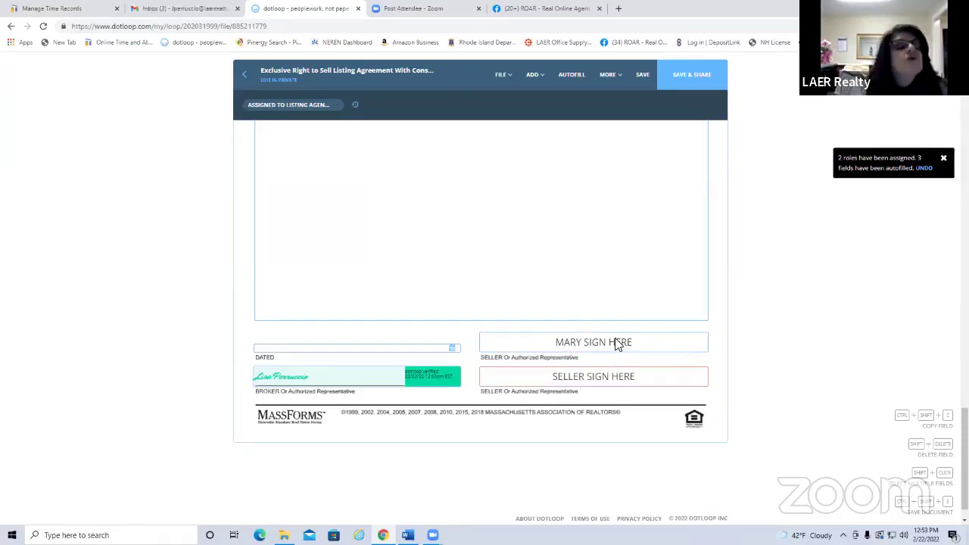
- Set the second Seller signature field's Assigned To to No One
{"action": "left_click", "coordinate": [597, 380]}
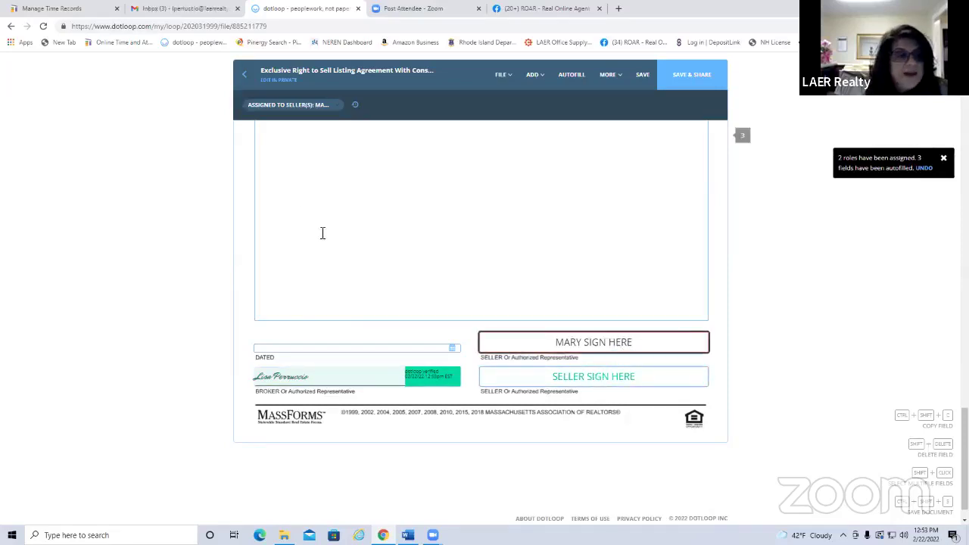
{"action": "left_click", "coordinate": [289, 114]}
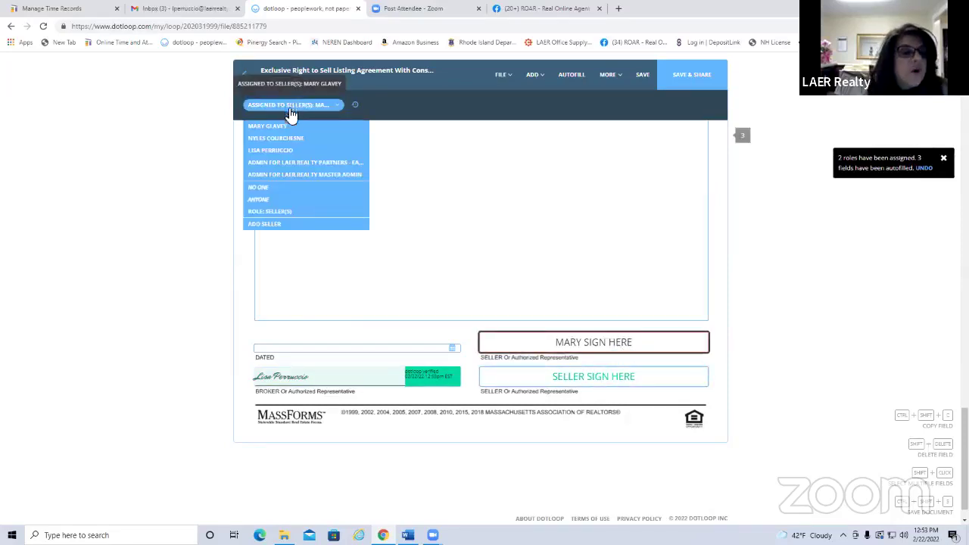
{"action": "left_click", "coordinate": [270, 189]}
{"action": "mouse_move", "coordinate": [602, 386]}
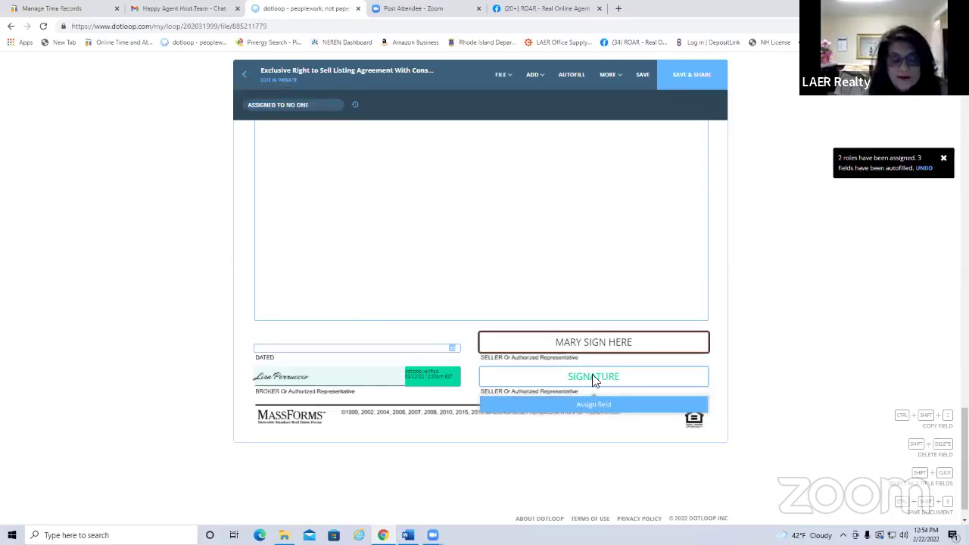
- Save the signed listing agreement and exit it, bringing up the Share Documents prompt
{"action": "scroll", "coordinate": [534, 289], "scroll_direction": "up", "scroll_amount": 5}
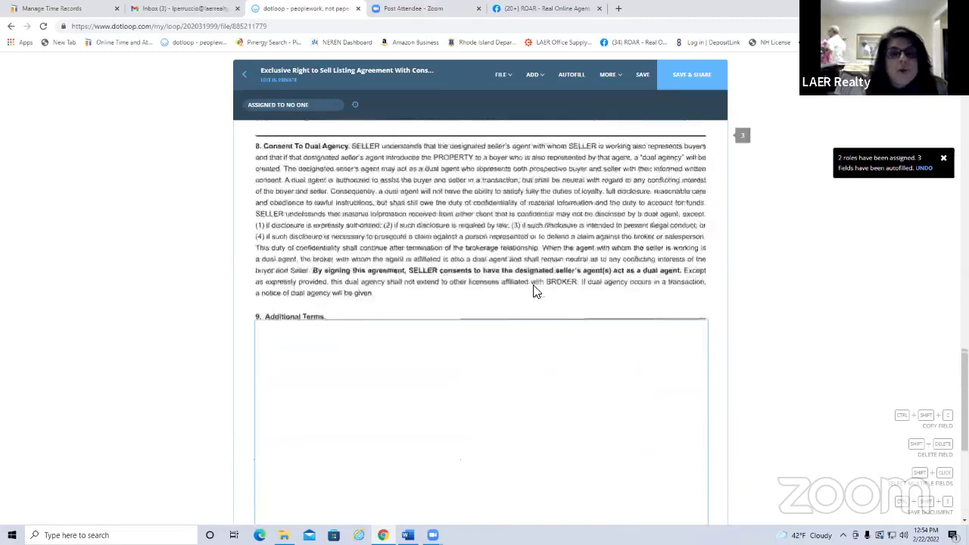
{"action": "scroll", "coordinate": [534, 291], "scroll_direction": "up", "scroll_amount": 5}
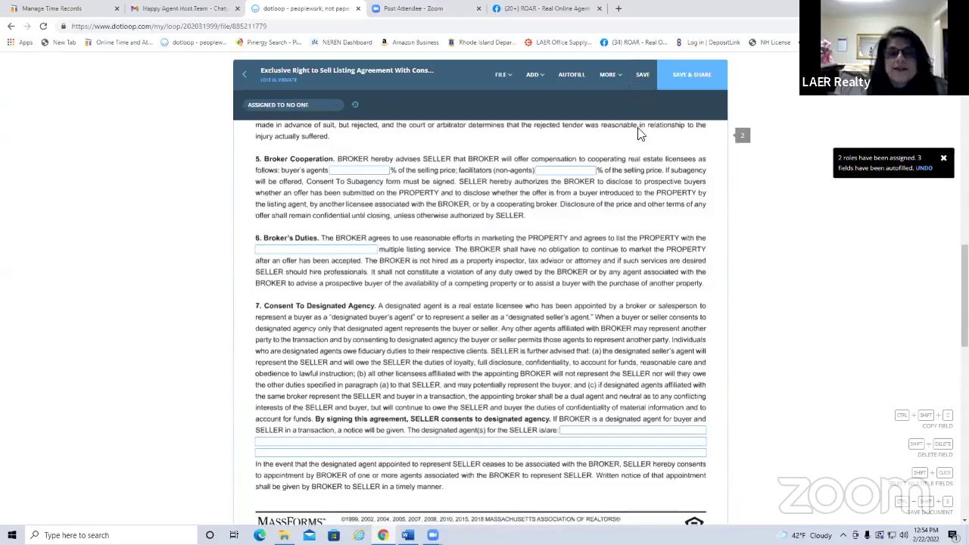
{"action": "scroll", "coordinate": [639, 129], "scroll_direction": "up", "scroll_amount": 3}
{"action": "left_click", "coordinate": [640, 76]}
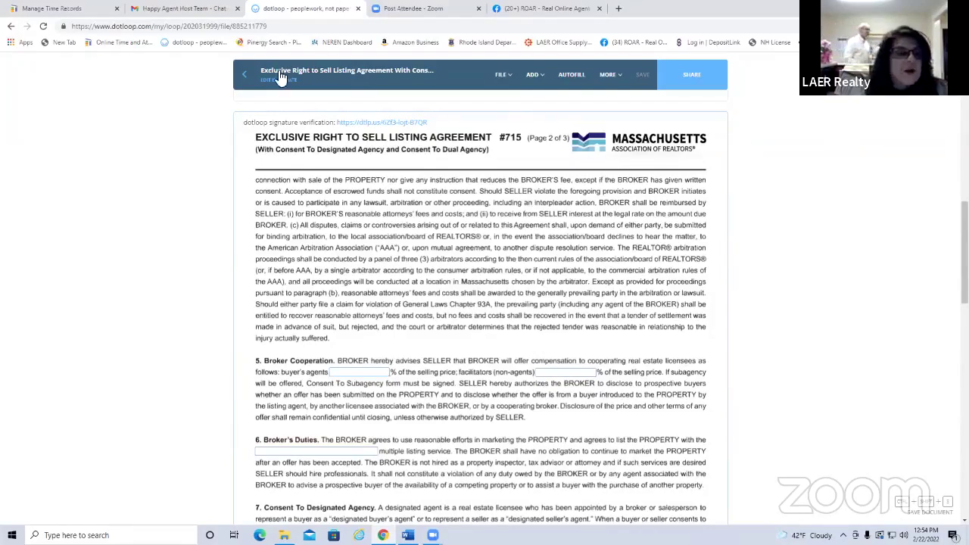
{"action": "left_click", "coordinate": [242, 75]}
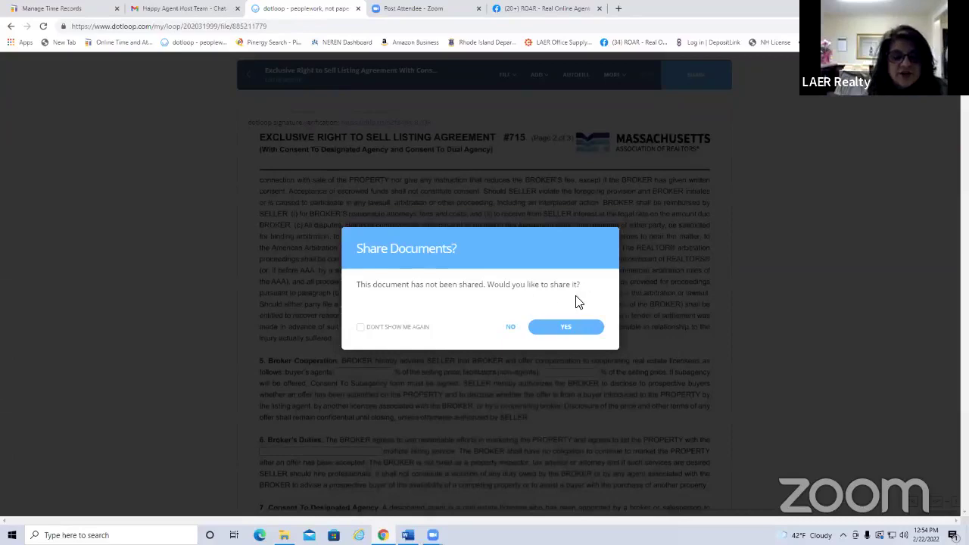
- Answer No to sharing the listing agreement, returning to the loop's Documents list
{"action": "left_click", "coordinate": [511, 327]}
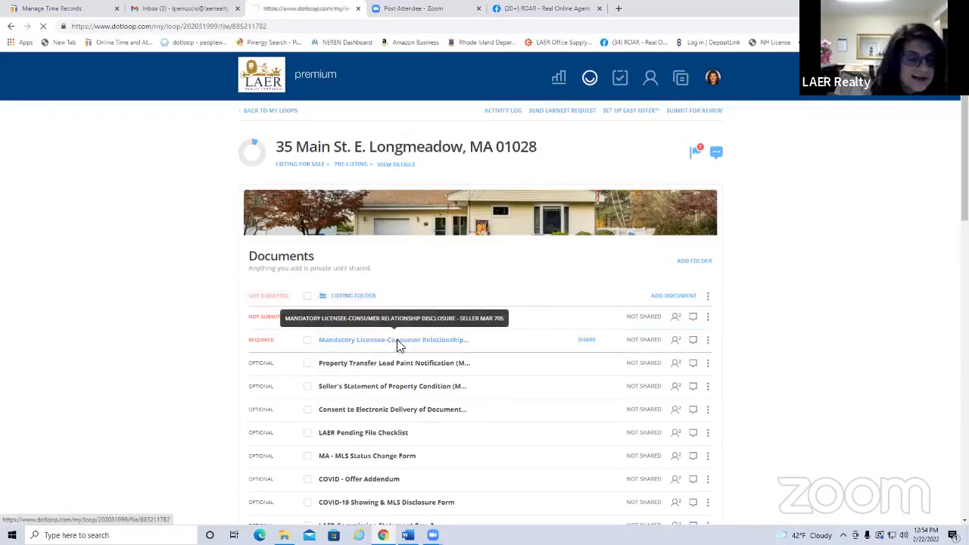
- Autofill the consumer relationship disclosure and mark Seller's agent with designated agency for the Seller
{"action": "left_click", "coordinate": [399, 342]}
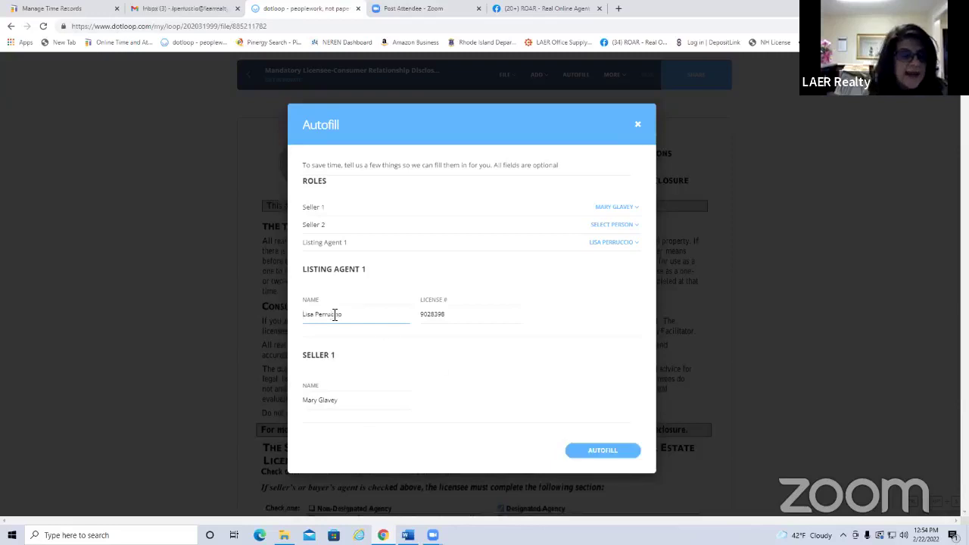
{"action": "left_click", "coordinate": [615, 455]}
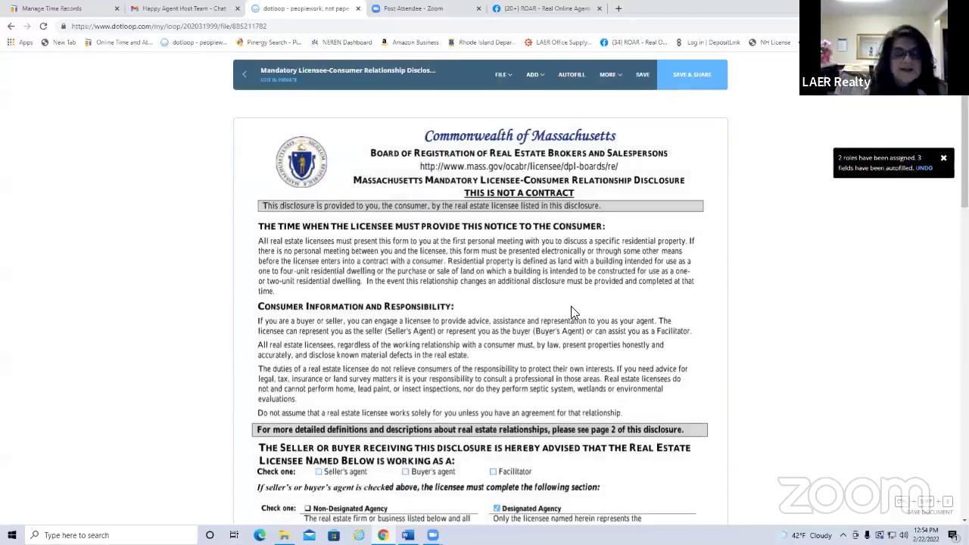
{"action": "scroll", "coordinate": [573, 311], "scroll_direction": "down", "scroll_amount": 3}
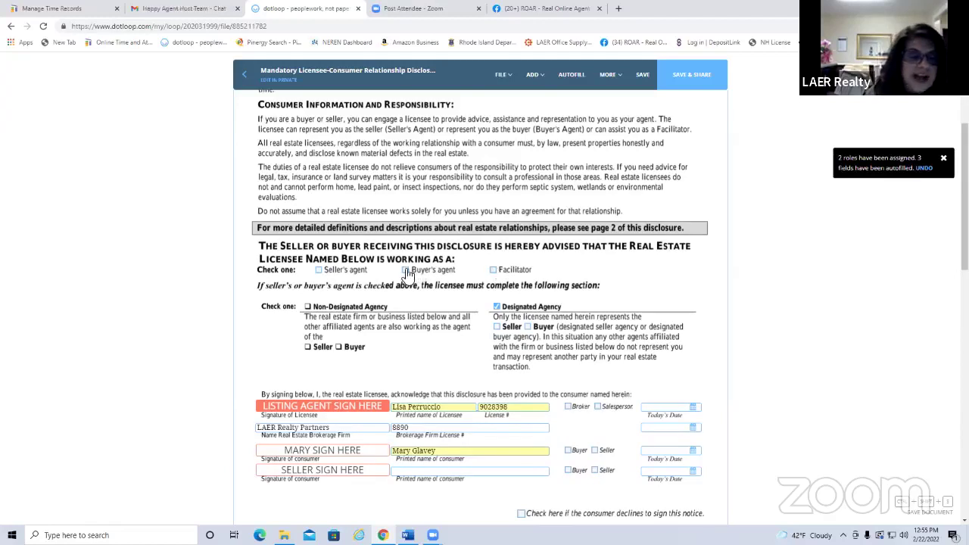
{"action": "left_click", "coordinate": [319, 270]}
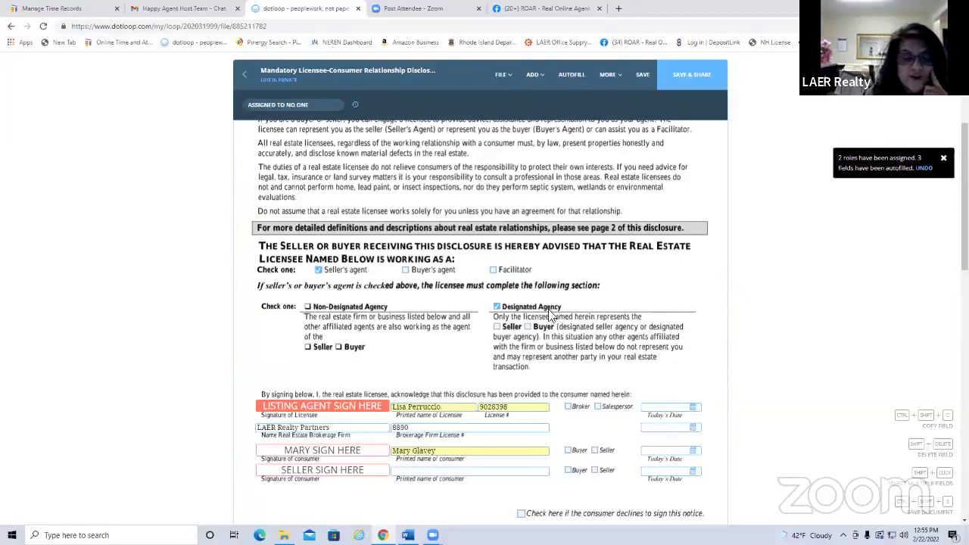
{"action": "left_click", "coordinate": [497, 326]}
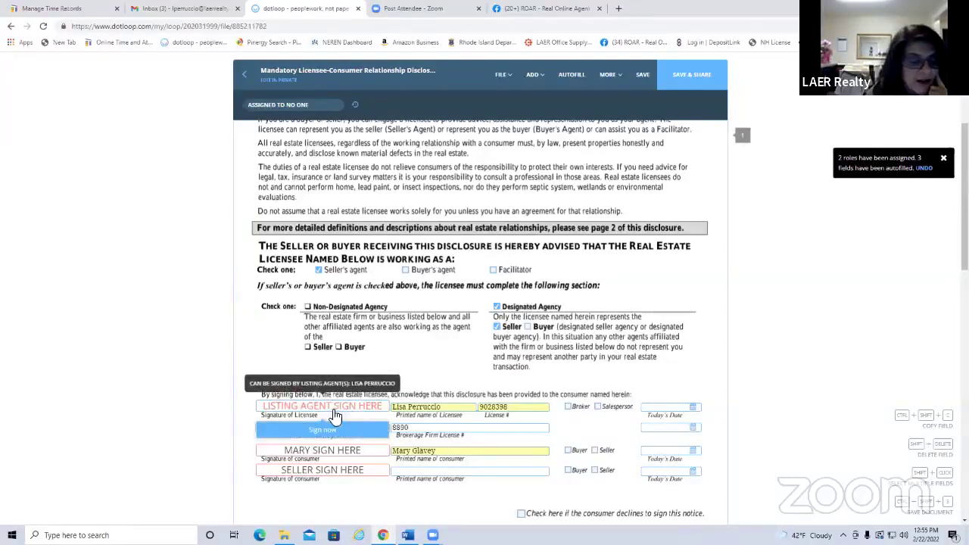
- Sign the licensee line with the adopted signature and tick the Broker and consumer Seller boxes
{"action": "left_click", "coordinate": [328, 429]}
{"action": "left_click", "coordinate": [560, 372]}
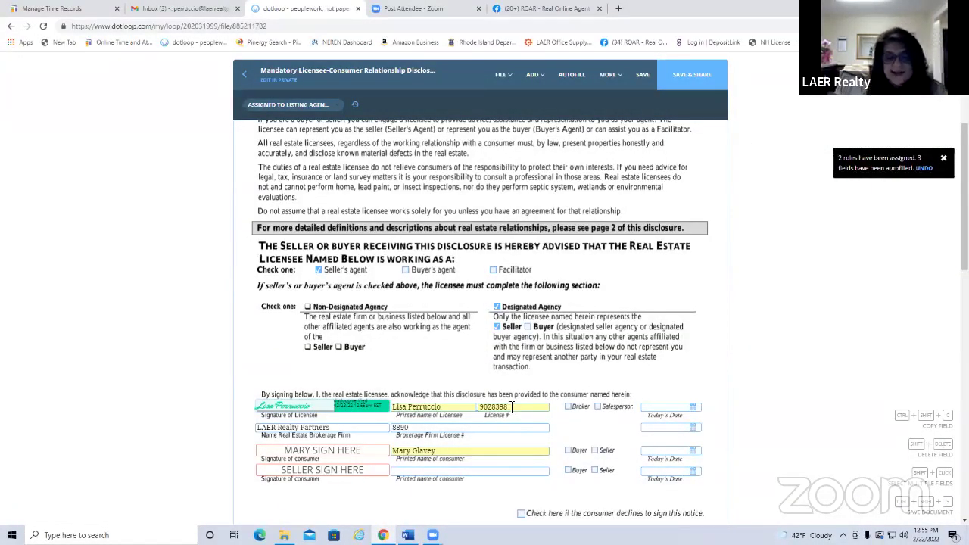
{"action": "left_click", "coordinate": [569, 408]}
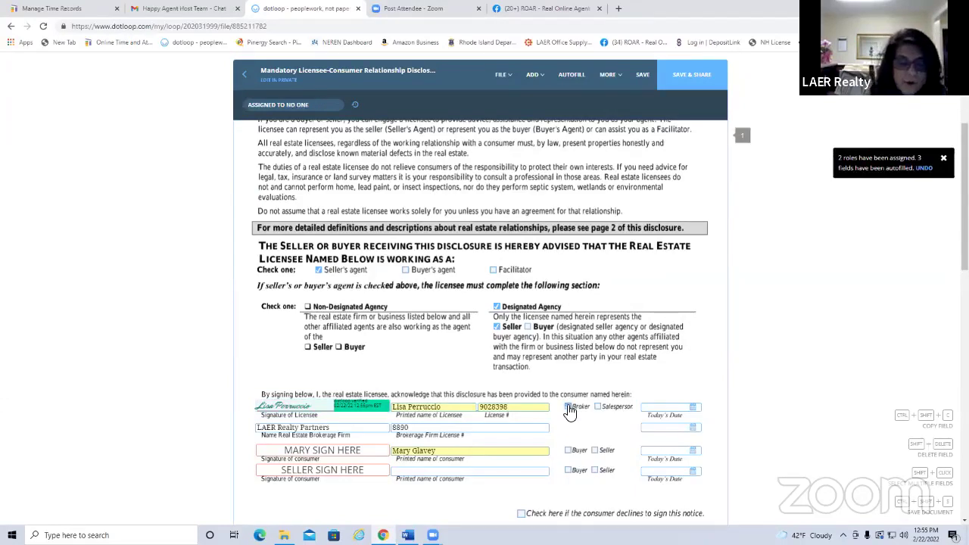
{"action": "left_click", "coordinate": [569, 409]}
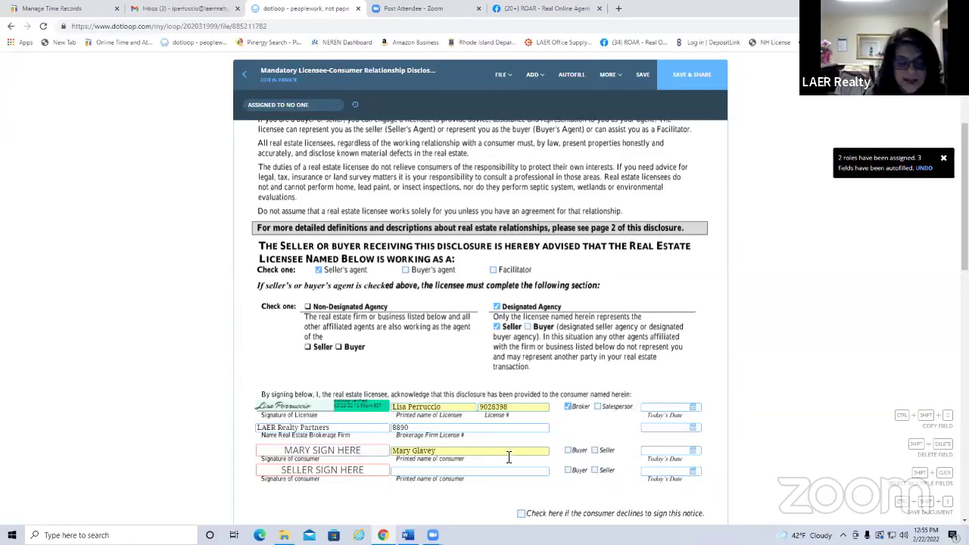
{"action": "left_click", "coordinate": [595, 450]}
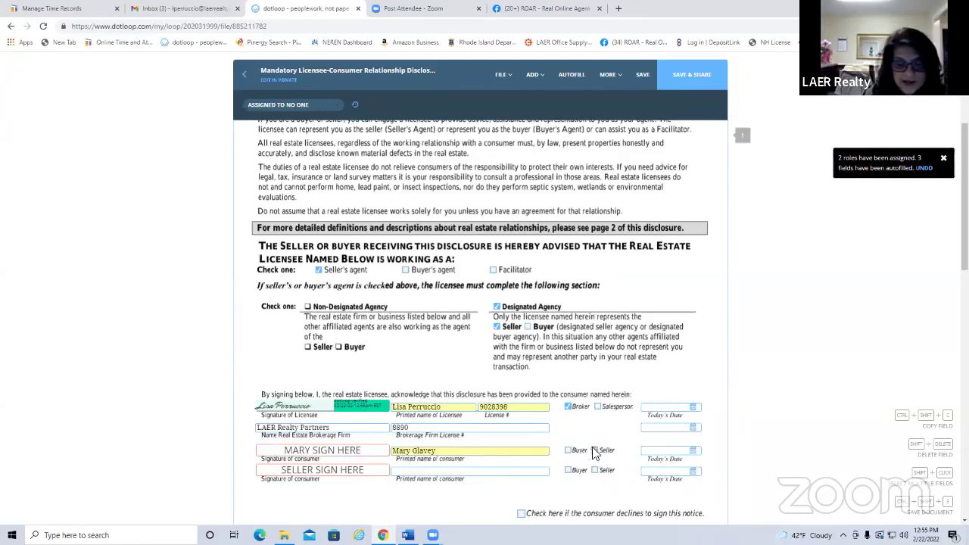
- Assign the second seller signature field to no one and save the disclosure
{"action": "left_click", "coordinate": [319, 472]}
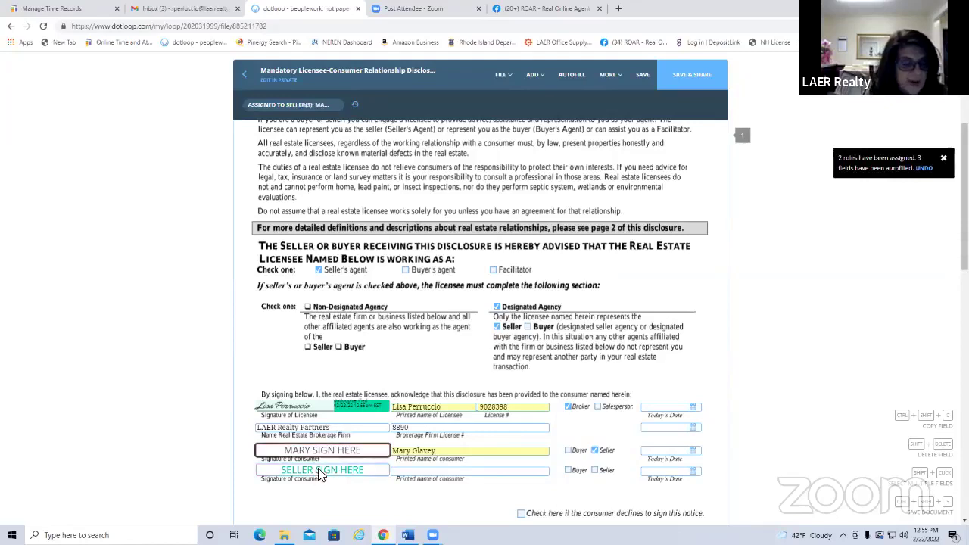
{"action": "left_click", "coordinate": [274, 113]}
{"action": "left_click", "coordinate": [271, 195]}
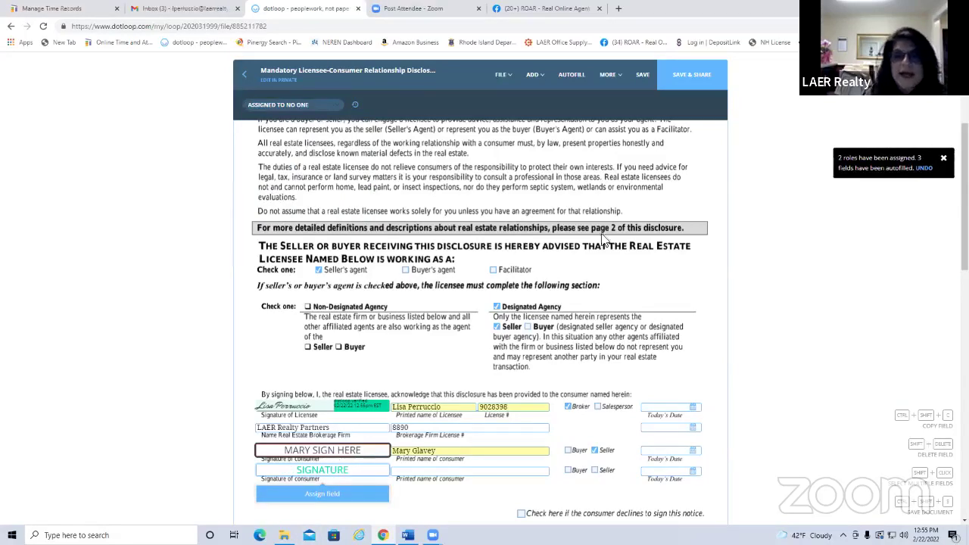
{"action": "left_click", "coordinate": [641, 76]}
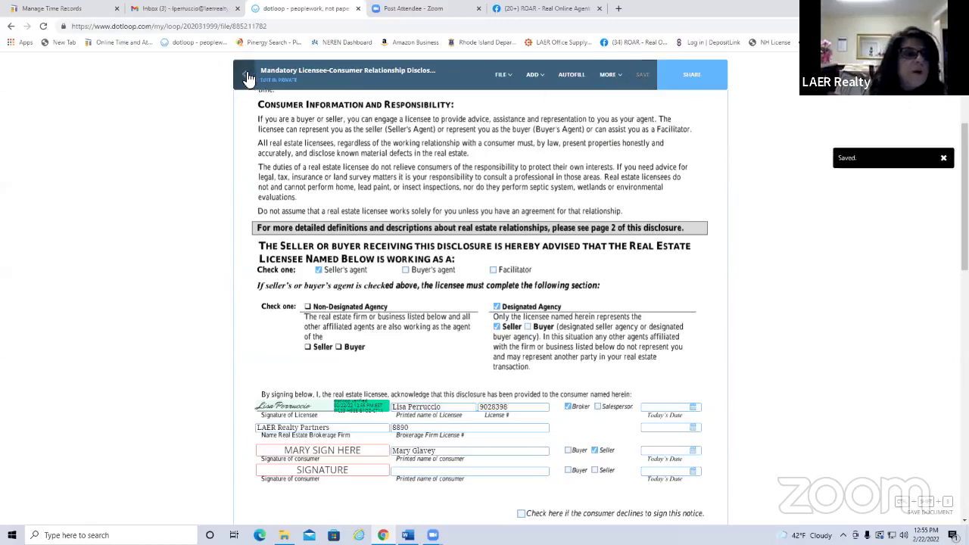
{"action": "left_click", "coordinate": [248, 78]}
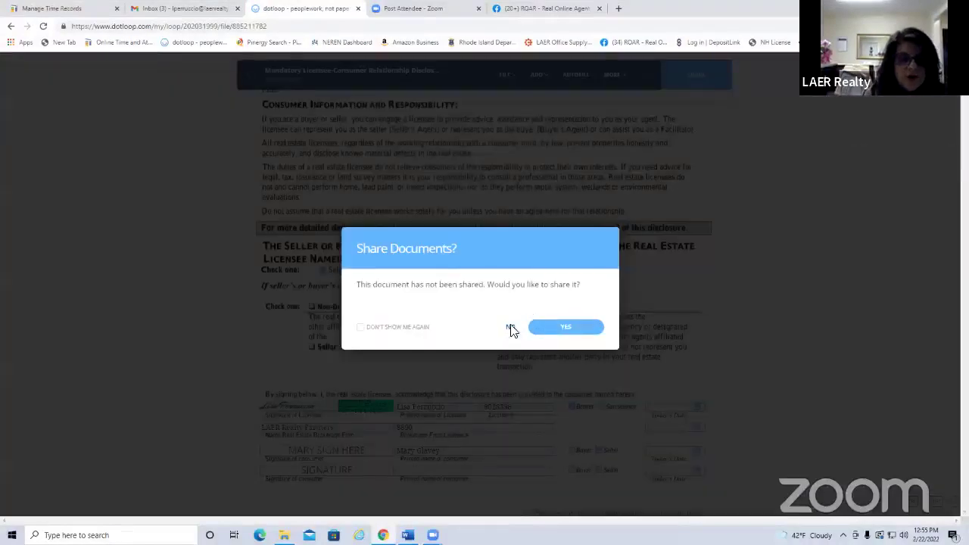
{"action": "left_click", "coordinate": [510, 328]}
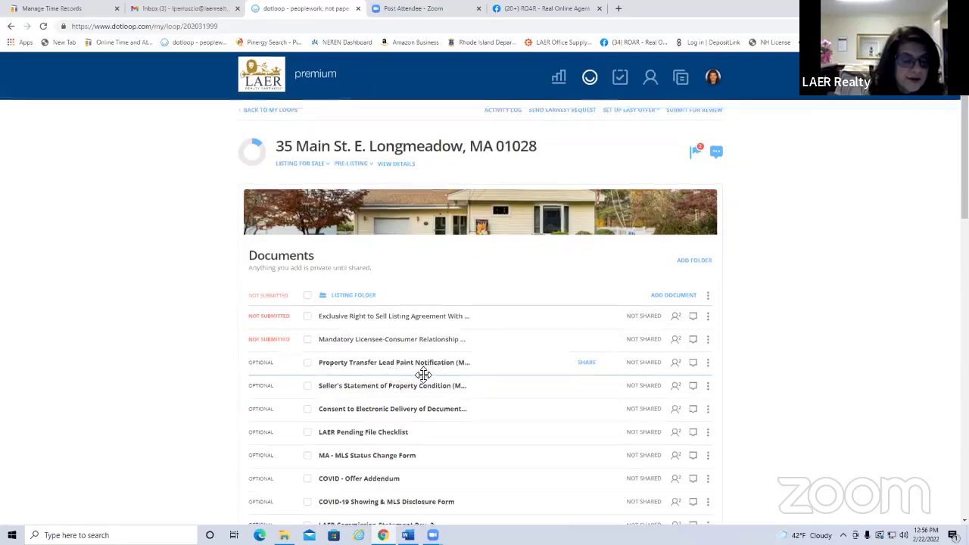
{"action": "scroll", "coordinate": [401, 372], "scroll_direction": "down", "scroll_amount": 1}
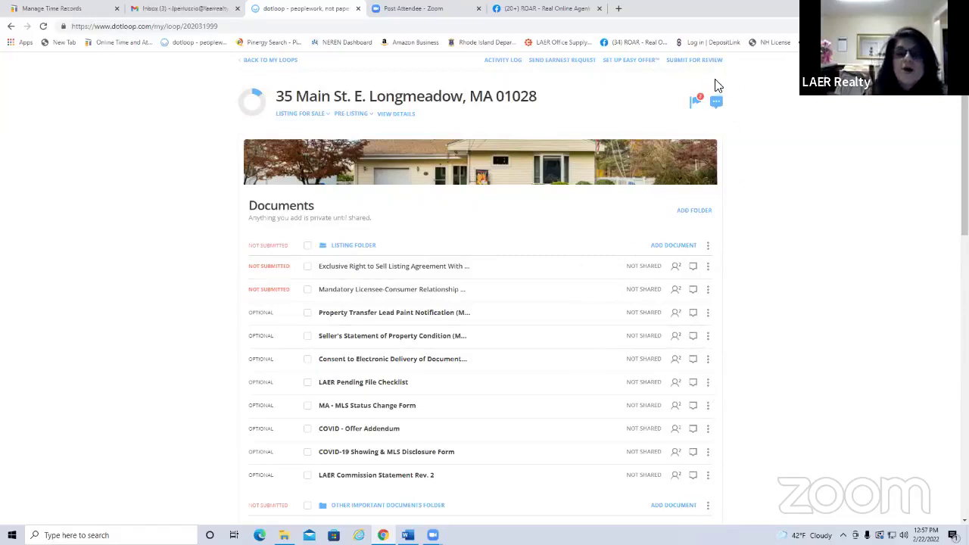
- Check the listing agreement and consumer relationship disclosure, then start sharing both documents
{"action": "left_click", "coordinate": [307, 267]}
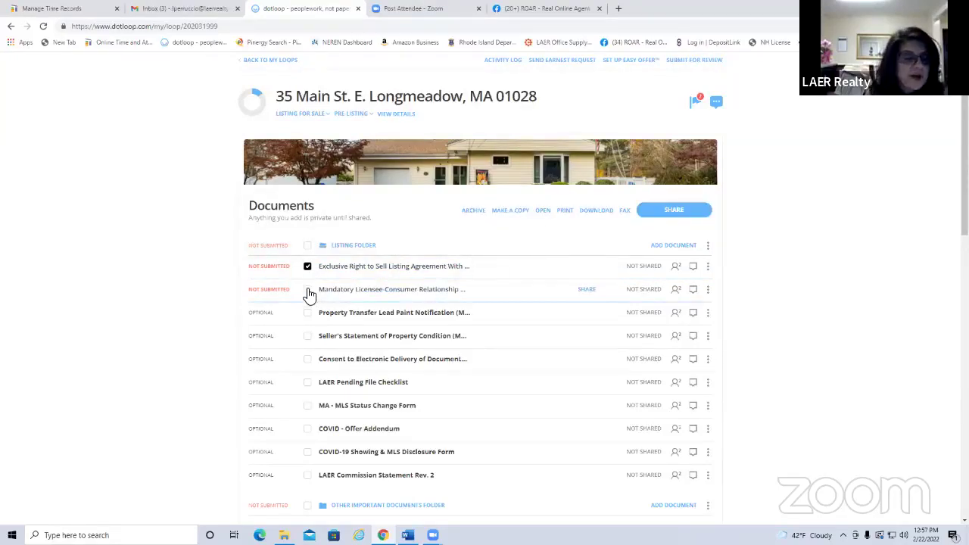
{"action": "left_click", "coordinate": [308, 291]}
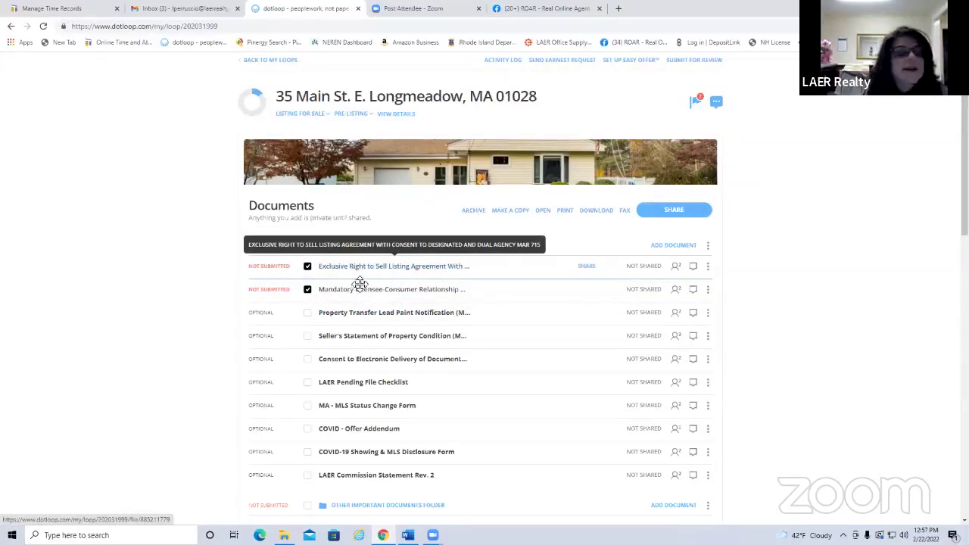
{"action": "left_click", "coordinate": [676, 209]}
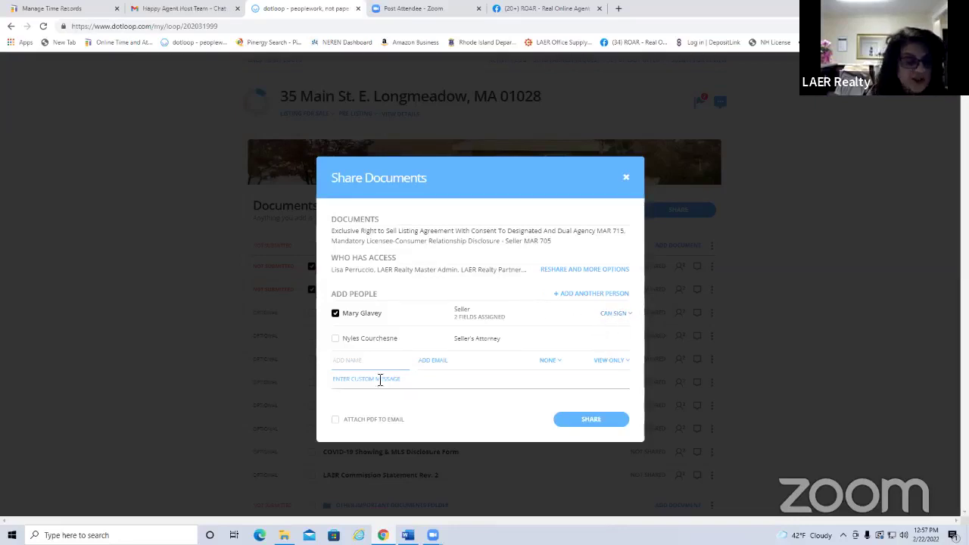
- Add a custom message greeting the seller and asking her to sign, and attach the PDF
{"action": "left_click", "coordinate": [357, 378]}
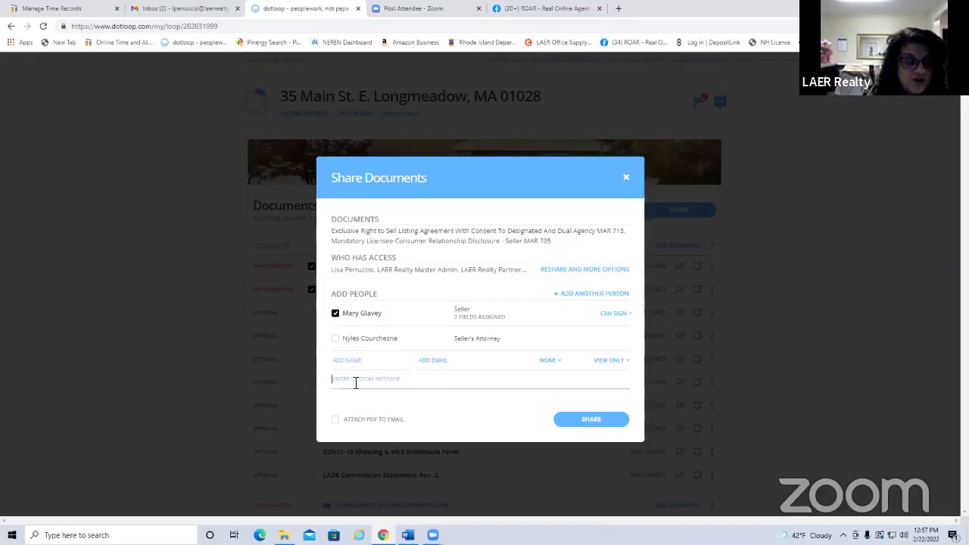
{"action": "type", "text": "H"}
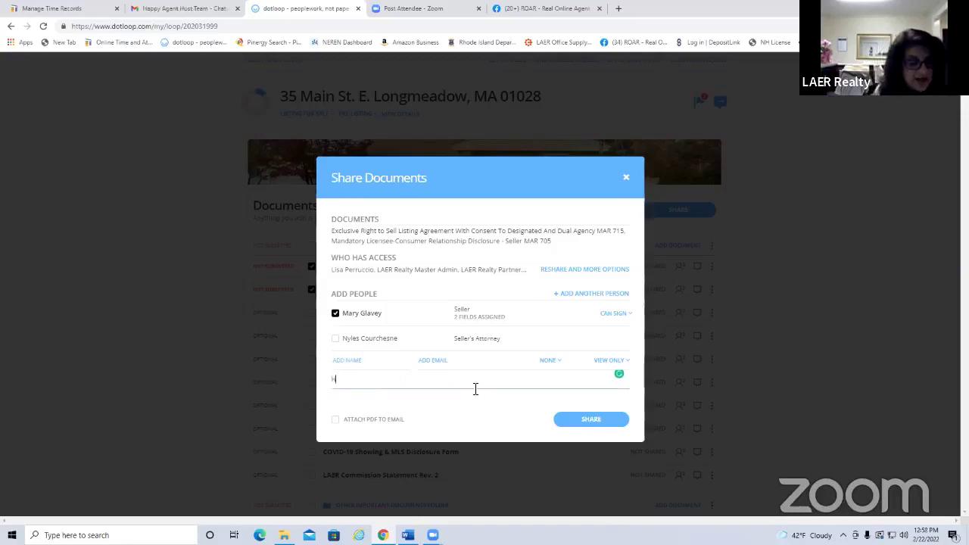
{"action": "type", "text": "ello Mary, P"}
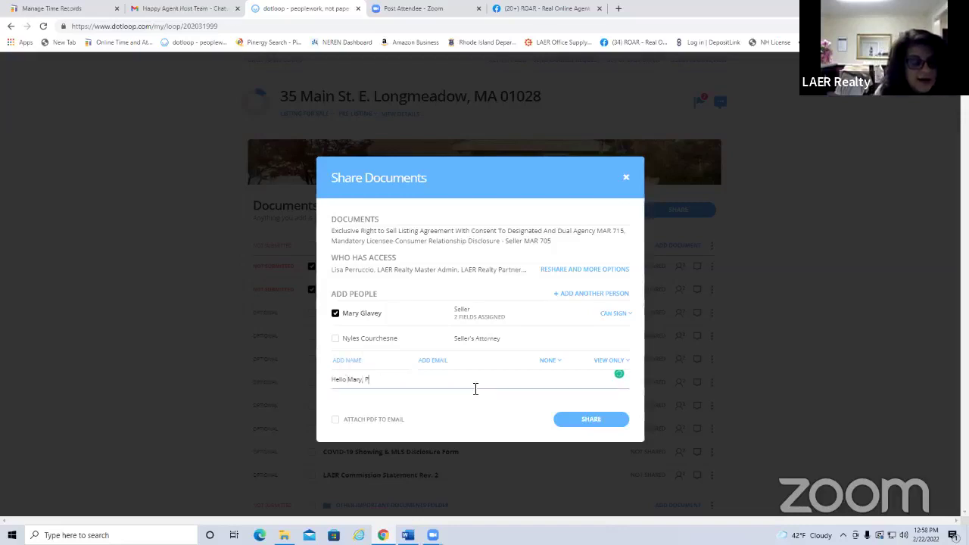
{"action": "type", "text": "lease sign "}
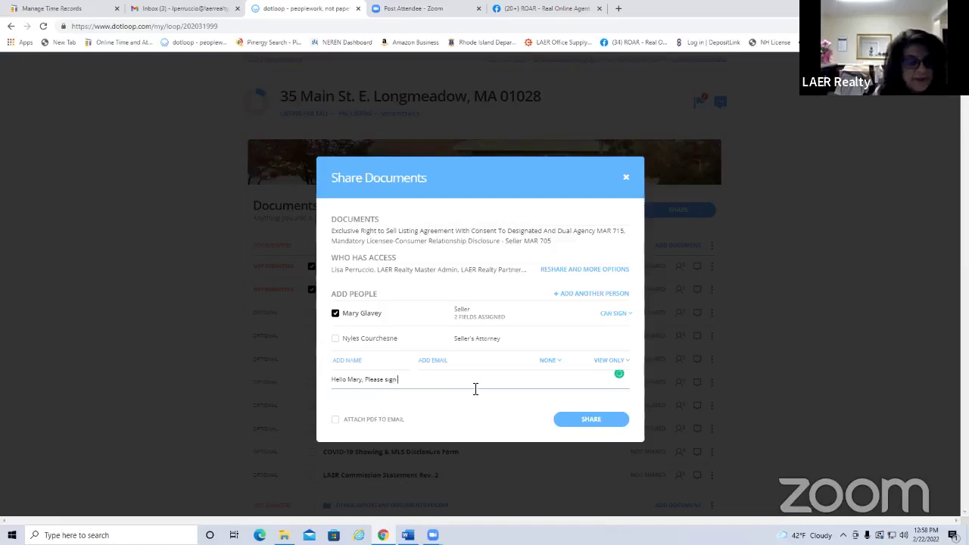
{"action": "type", "text": "looking f"}
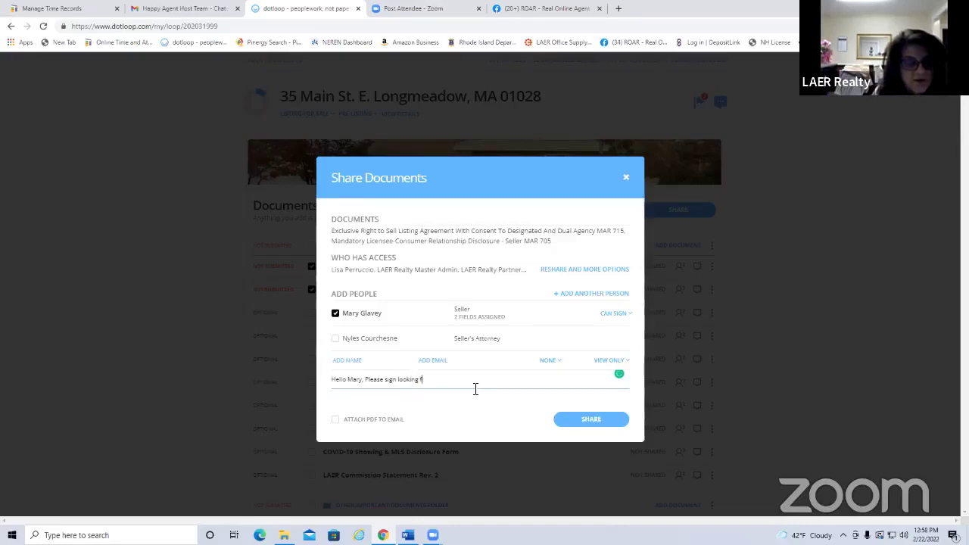
{"action": "type", "text": "orward to lisi"}
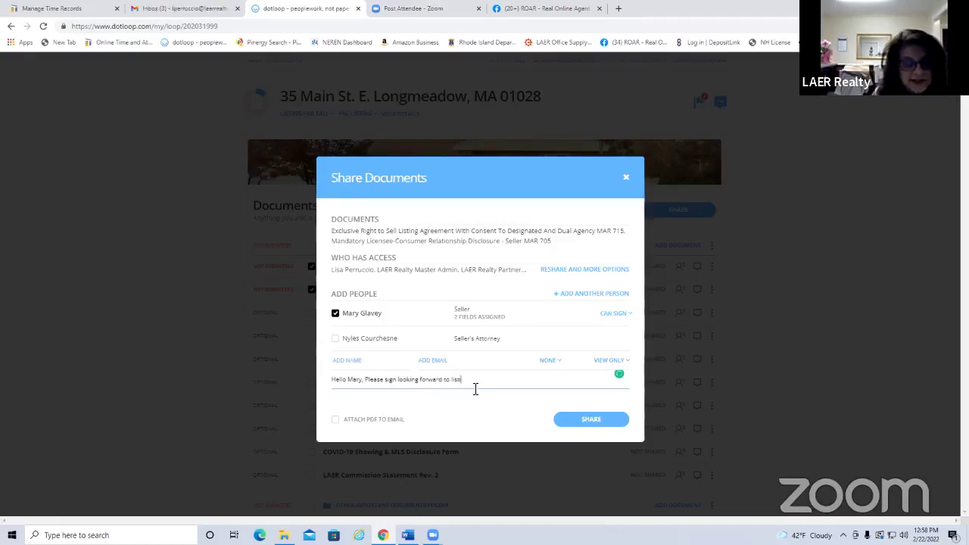
{"action": "key", "text": "BackSpace"}
{"action": "type", "text": "ting your property."}
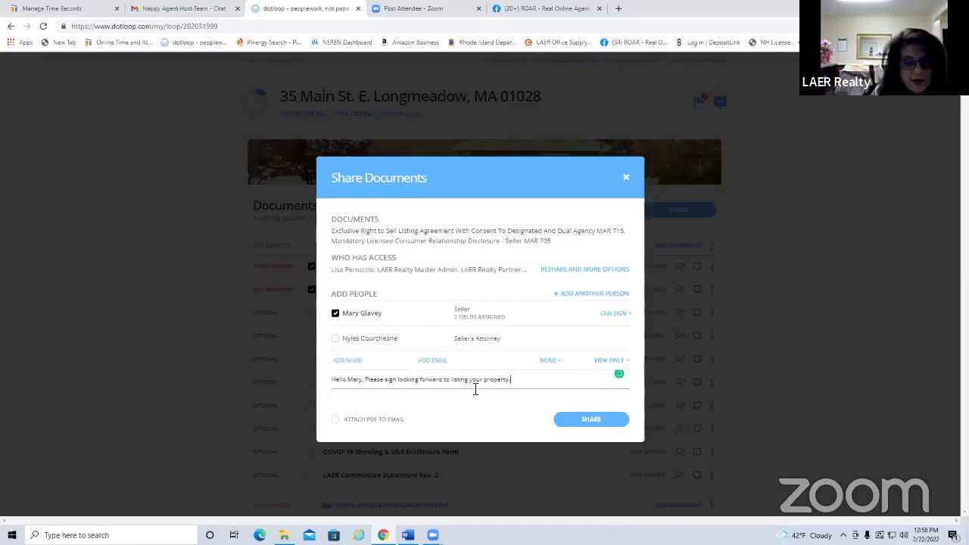
{"action": "left_click", "coordinate": [583, 425]}
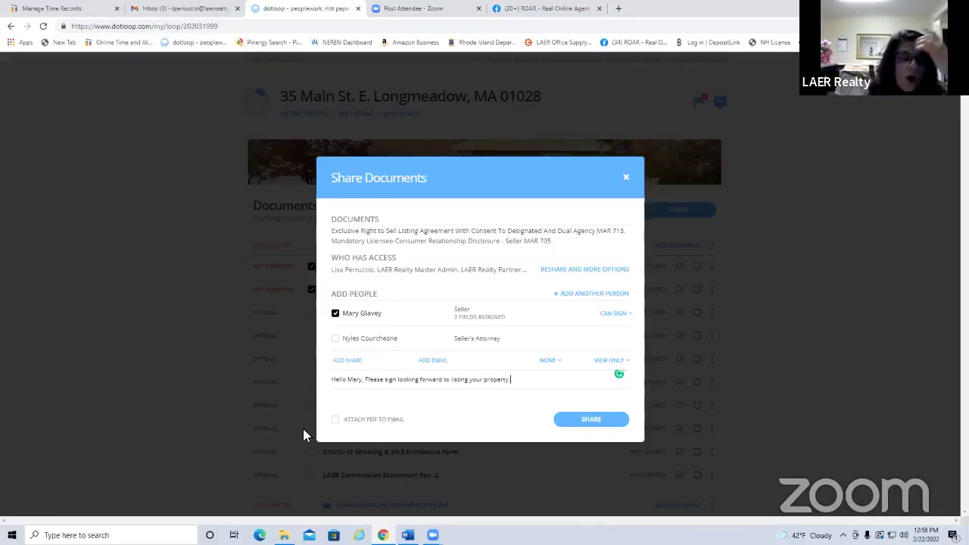
{"action": "left_click", "coordinate": [336, 420]}
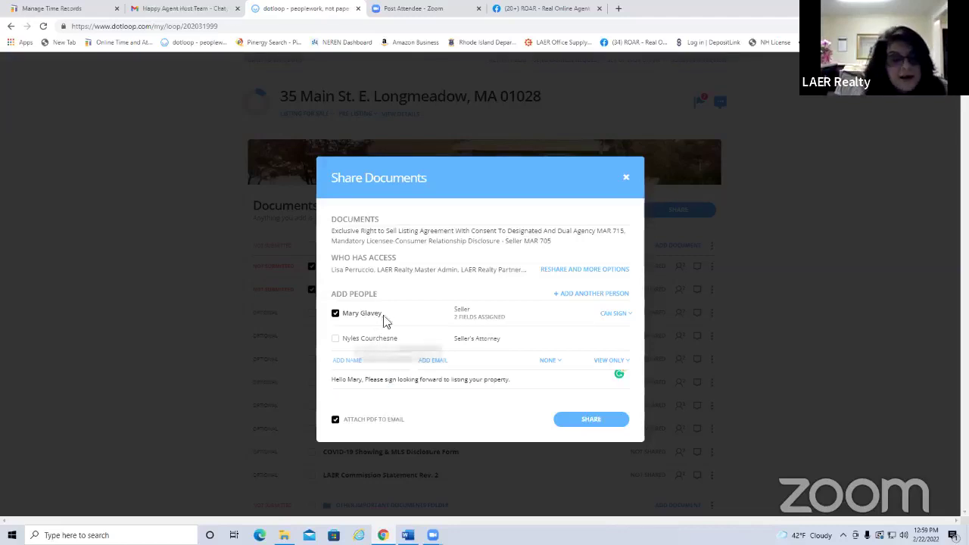
- Share both listing documents with the seller, close the dialog, and return to My Loops
{"action": "left_click", "coordinate": [596, 424]}
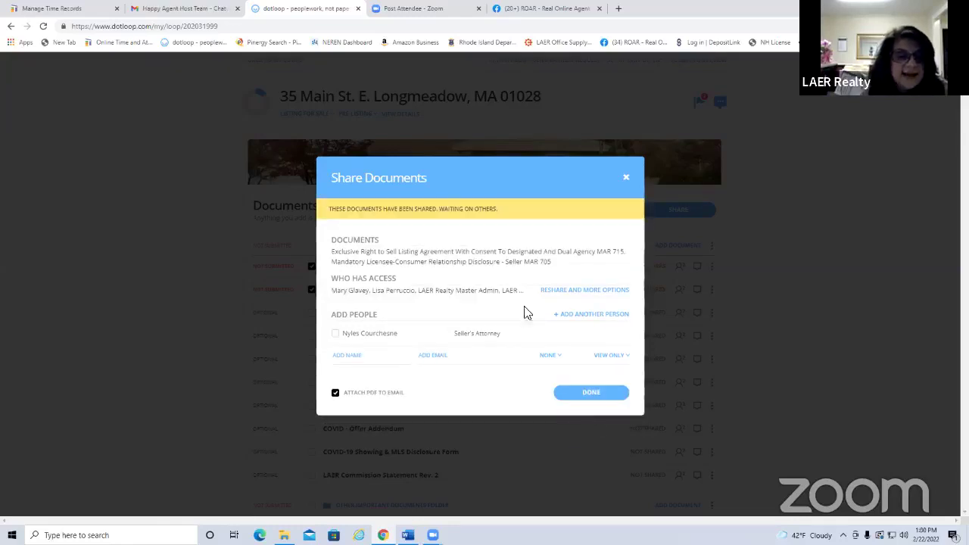
{"action": "left_click", "coordinate": [579, 395]}
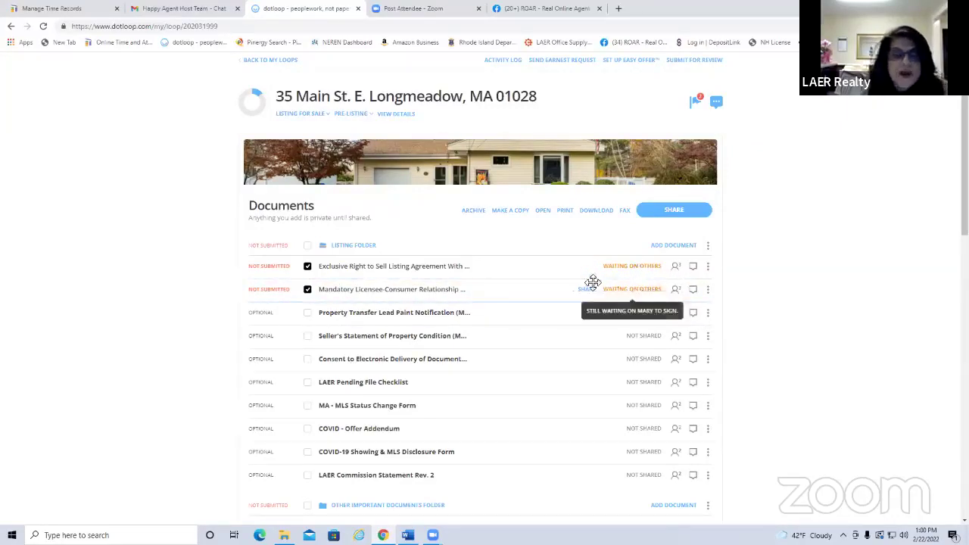
{"action": "left_click", "coordinate": [252, 62]}
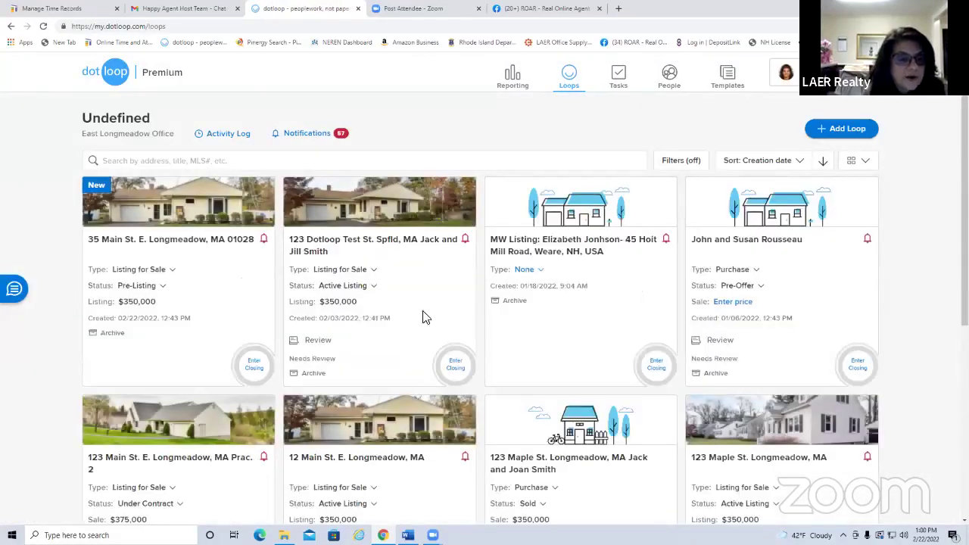
- Open the 123 Maple St. Longmeadow purchase loop and return to the loops overview
{"action": "scroll", "coordinate": [506, 350], "scroll_direction": "down", "scroll_amount": 2}
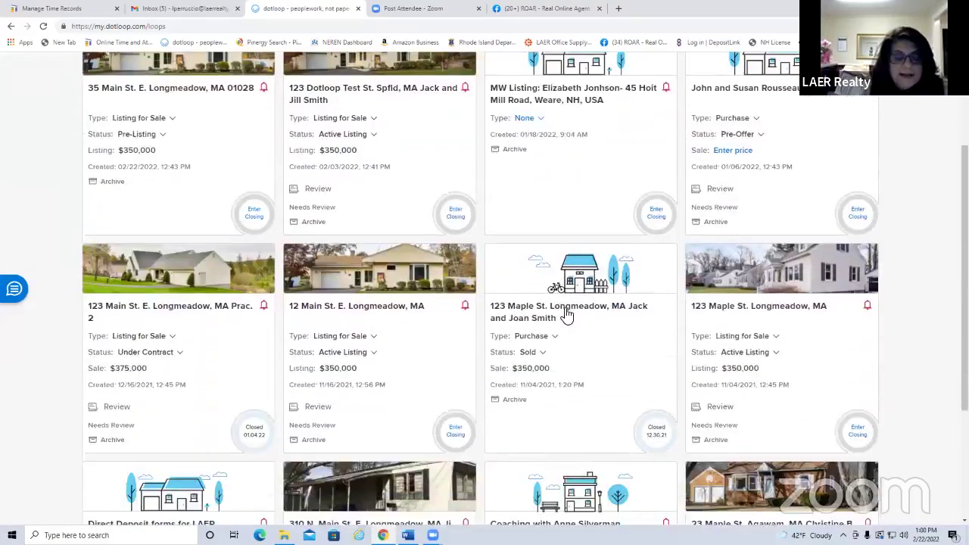
{"action": "left_click", "coordinate": [567, 316]}
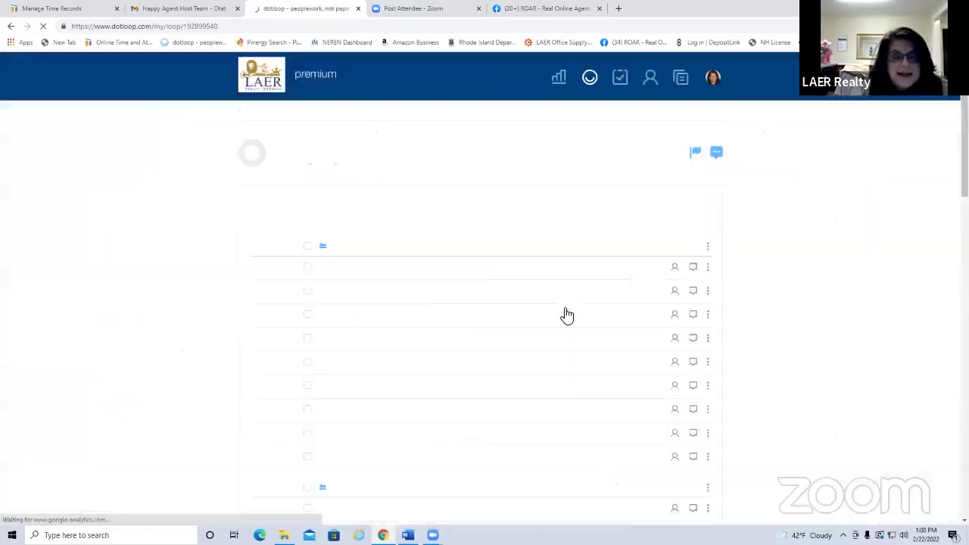
{"action": "scroll", "coordinate": [565, 316], "scroll_direction": "down", "scroll_amount": 1}
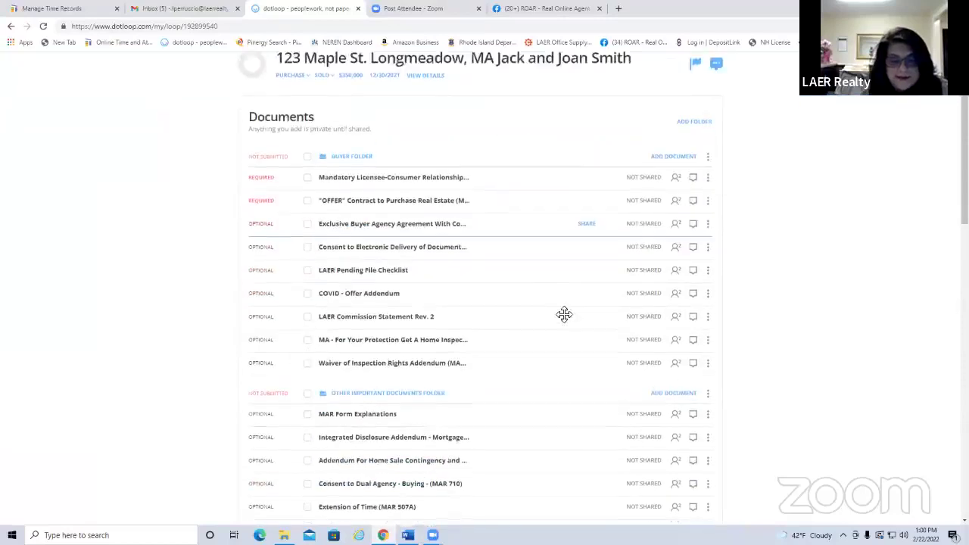
{"action": "scroll", "coordinate": [564, 315], "scroll_direction": "up", "scroll_amount": 1}
{"action": "left_click", "coordinate": [254, 112]}
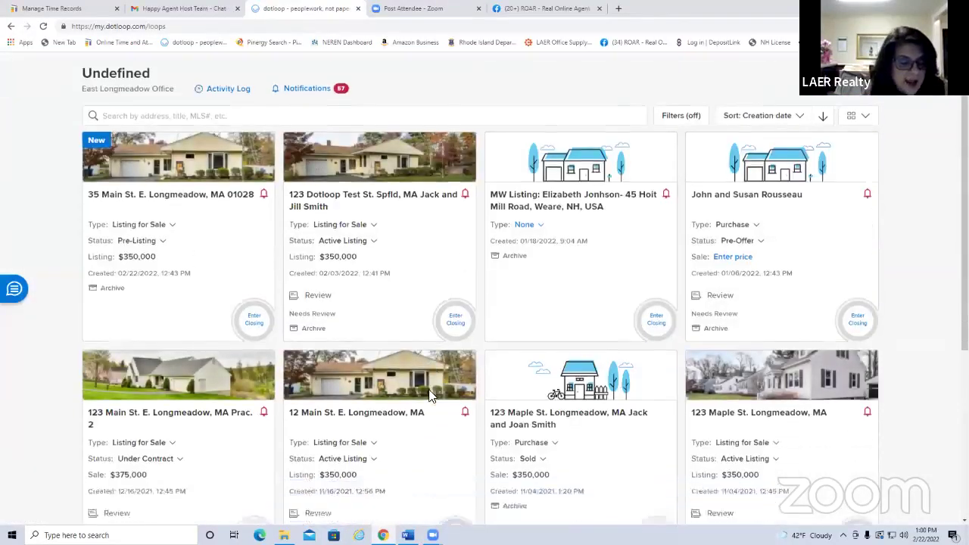
- Browse the 123 Heather Hill Rd. and 123 Maple St. Longmeadow loops, returning to the overview each time
{"action": "scroll", "coordinate": [471, 385], "scroll_direction": "down", "scroll_amount": 2}
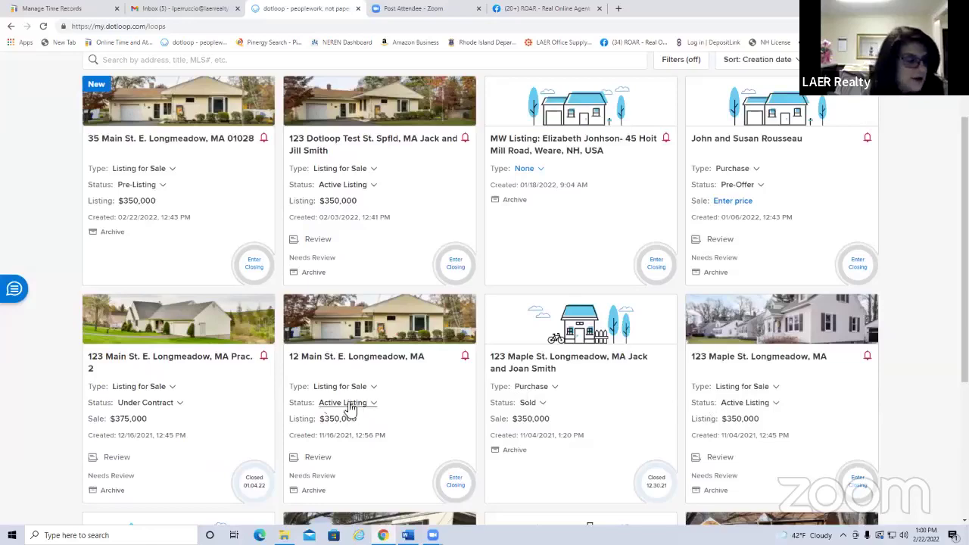
{"action": "scroll", "coordinate": [340, 393], "scroll_direction": "down", "scroll_amount": 2}
{"action": "scroll", "coordinate": [423, 382], "scroll_direction": "down", "scroll_amount": 3}
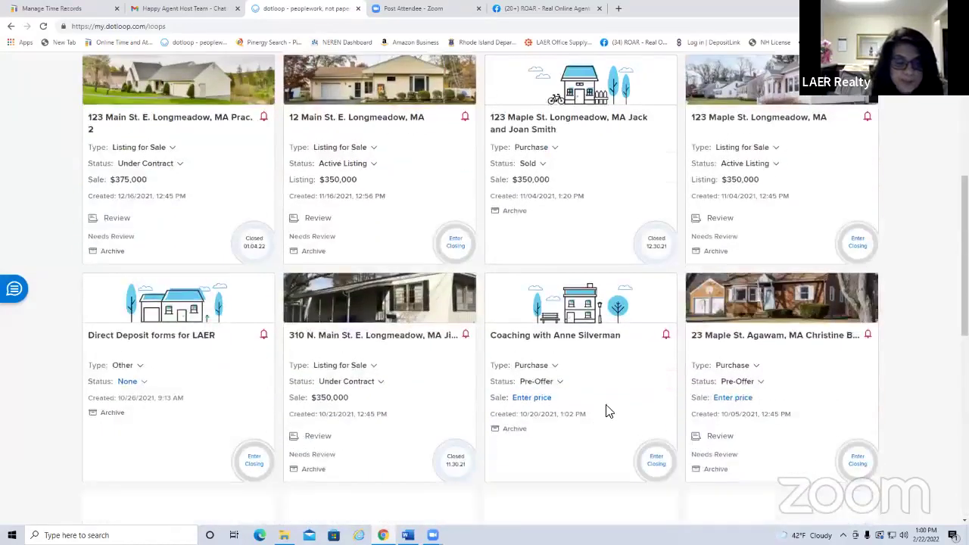
{"action": "scroll", "coordinate": [766, 401], "scroll_direction": "down", "scroll_amount": 2}
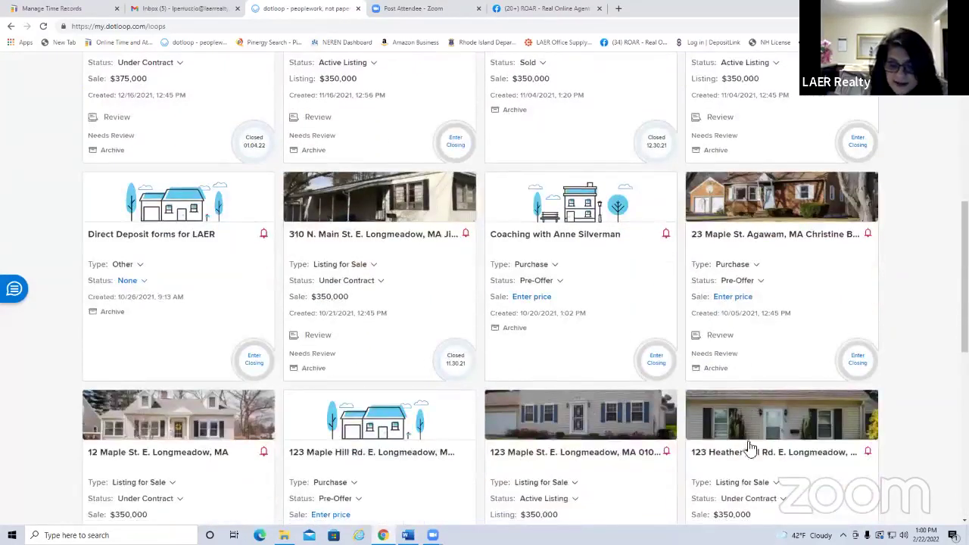
{"action": "scroll", "coordinate": [745, 389], "scroll_direction": "down", "scroll_amount": 3}
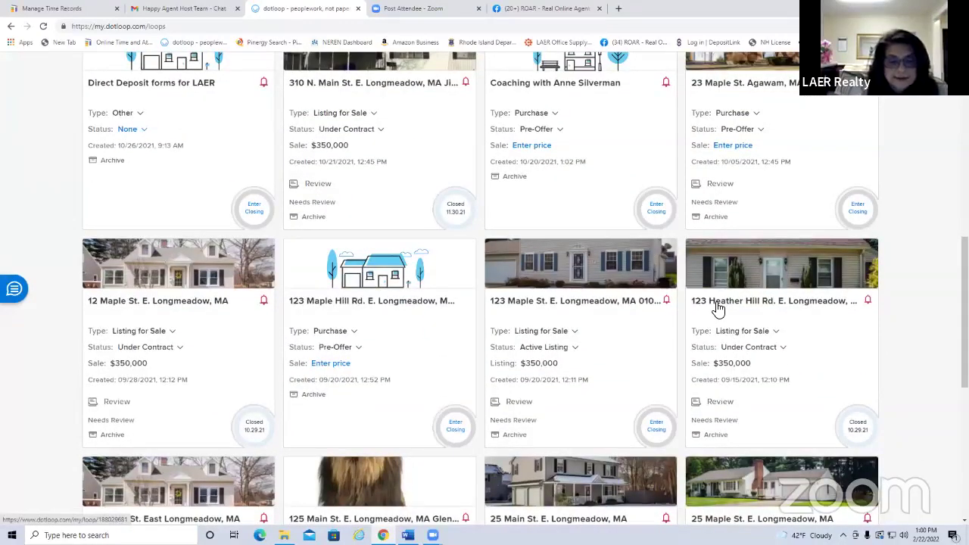
{"action": "left_click", "coordinate": [717, 306]}
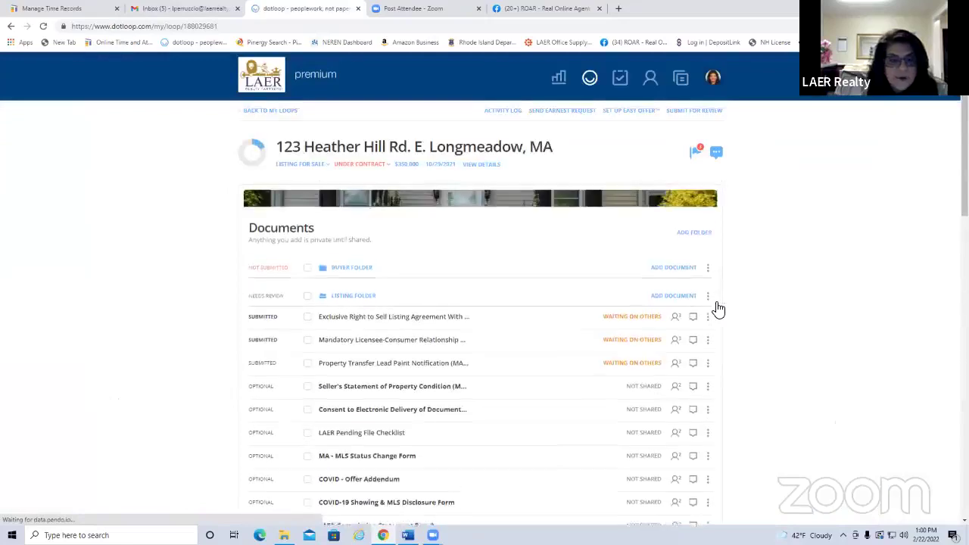
{"action": "left_click", "coordinate": [251, 111]}
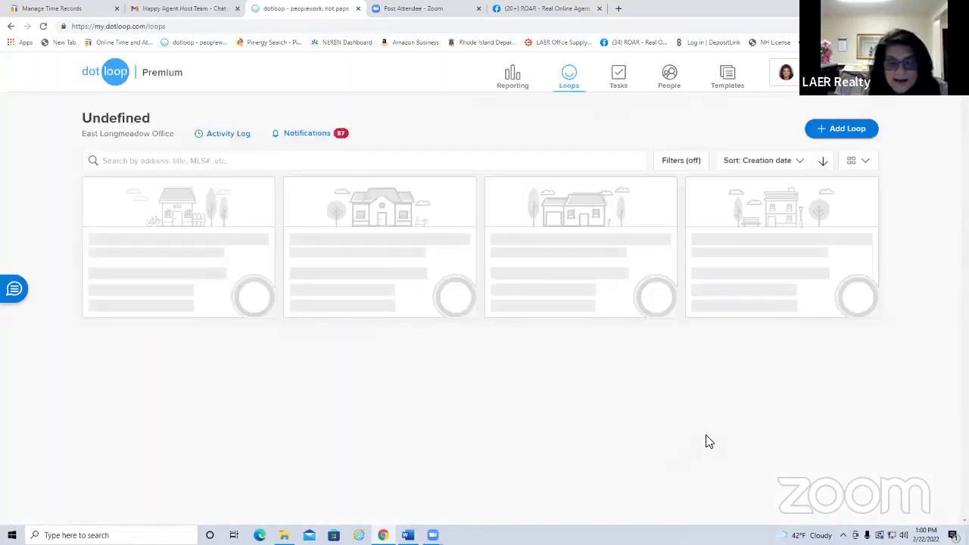
{"action": "scroll", "coordinate": [646, 423], "scroll_direction": "down", "scroll_amount": 4}
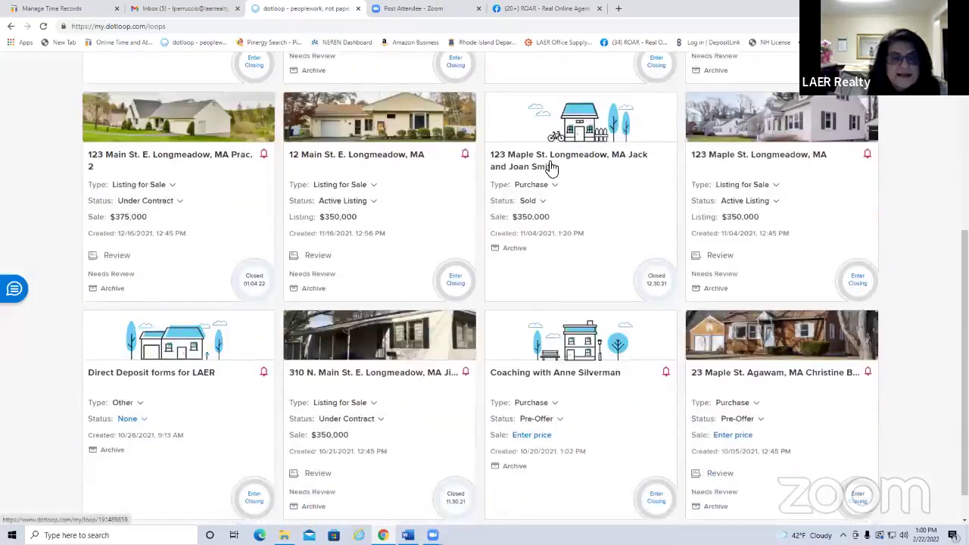
{"action": "left_click", "coordinate": [552, 164]}
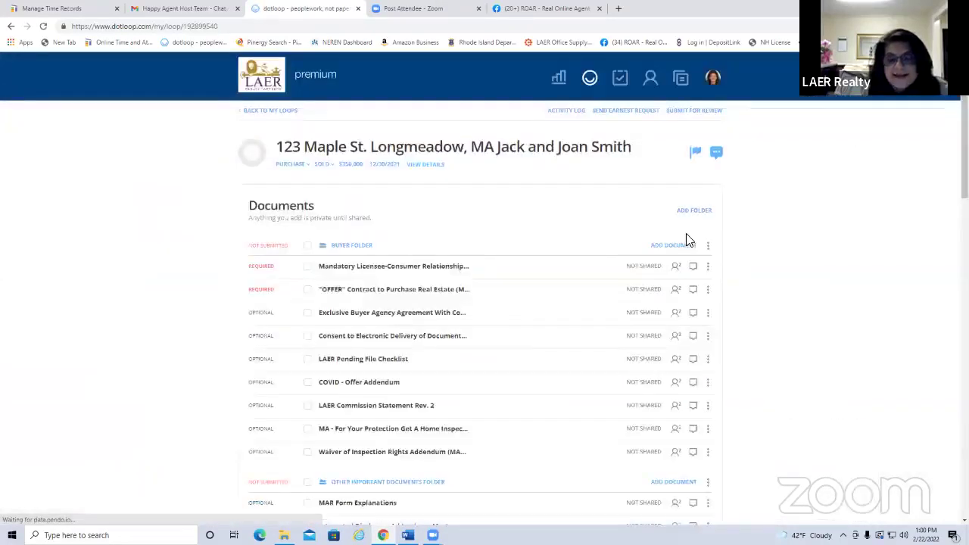
{"action": "left_click", "coordinate": [256, 114]}
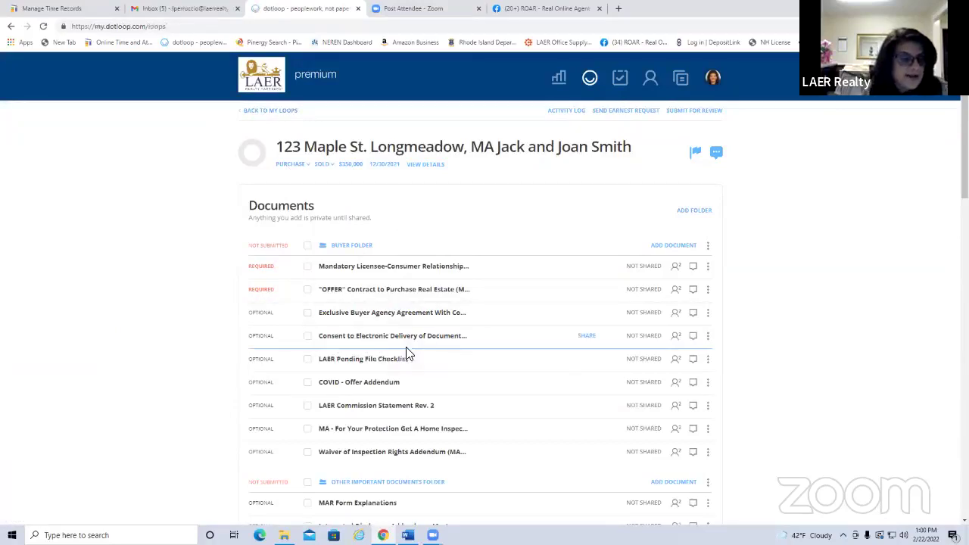
- Look through the 123 Main St. Middletown loop's documents, then return to the loops overview
{"action": "scroll", "coordinate": [439, 371], "scroll_direction": "down", "scroll_amount": 2}
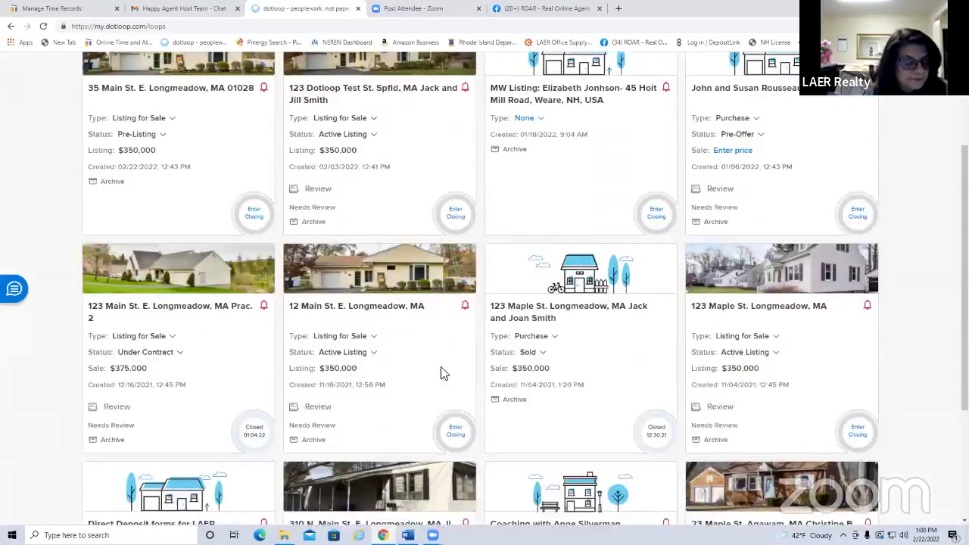
{"action": "scroll", "coordinate": [435, 370], "scroll_direction": "down", "scroll_amount": 6}
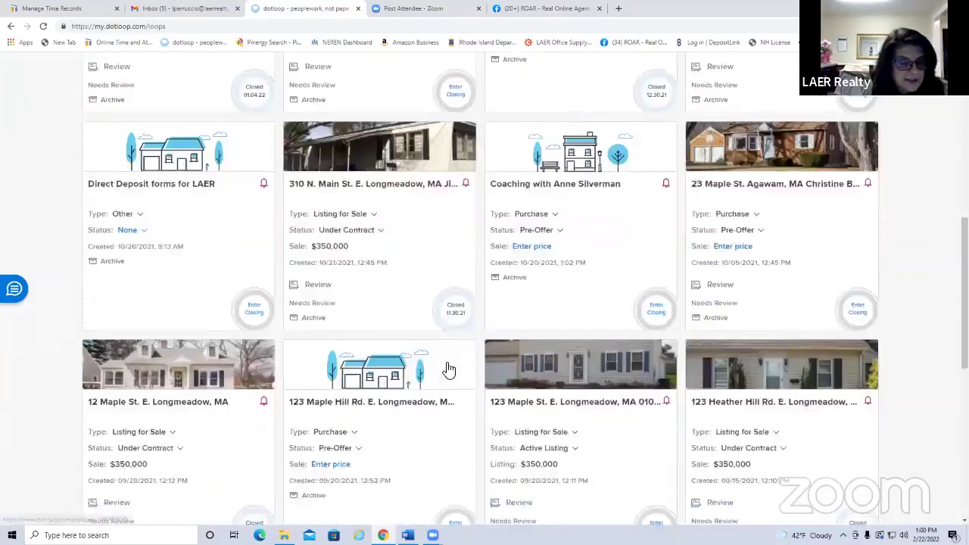
{"action": "scroll", "coordinate": [597, 409], "scroll_direction": "down", "scroll_amount": 4}
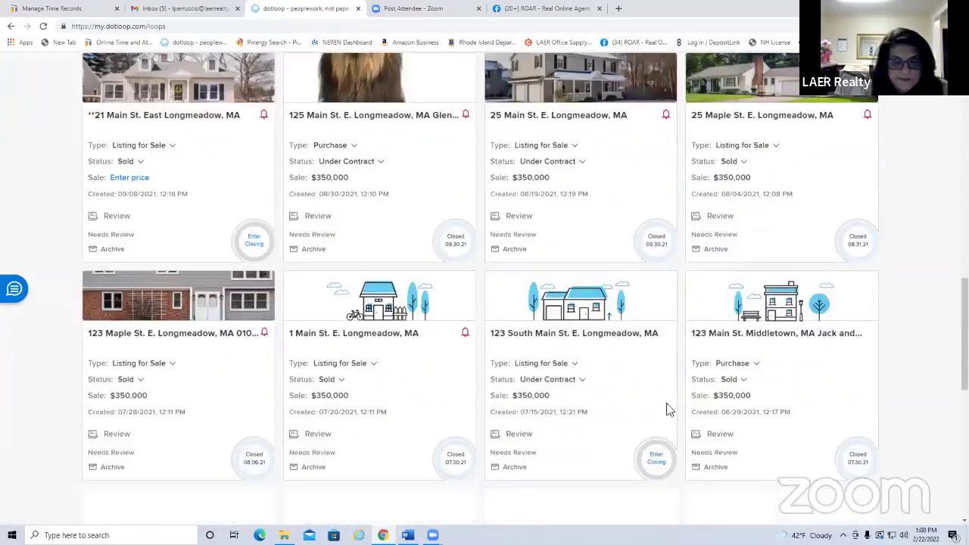
{"action": "left_click", "coordinate": [788, 337]}
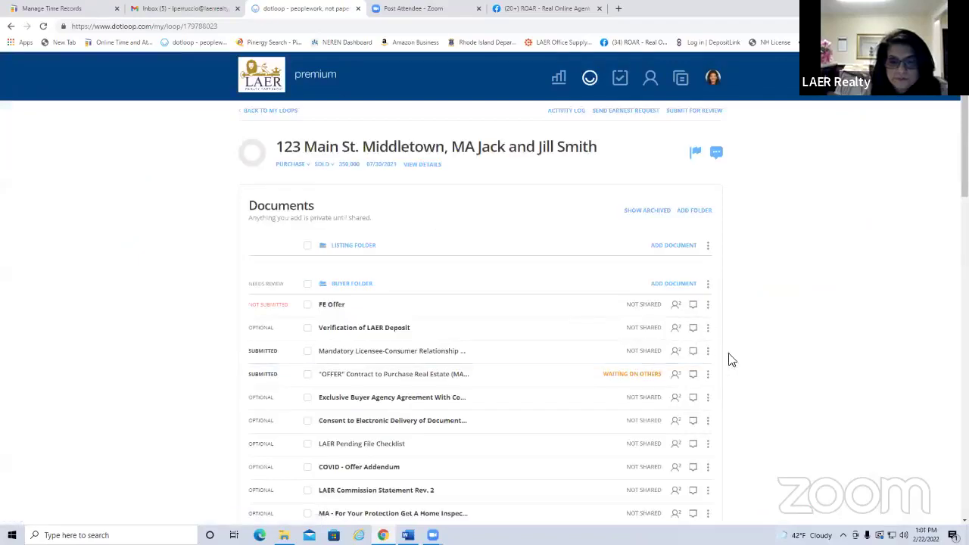
{"action": "scroll", "coordinate": [659, 426], "scroll_direction": "down", "scroll_amount": 3}
{"action": "scroll", "coordinate": [460, 279], "scroll_direction": "up", "scroll_amount": 3}
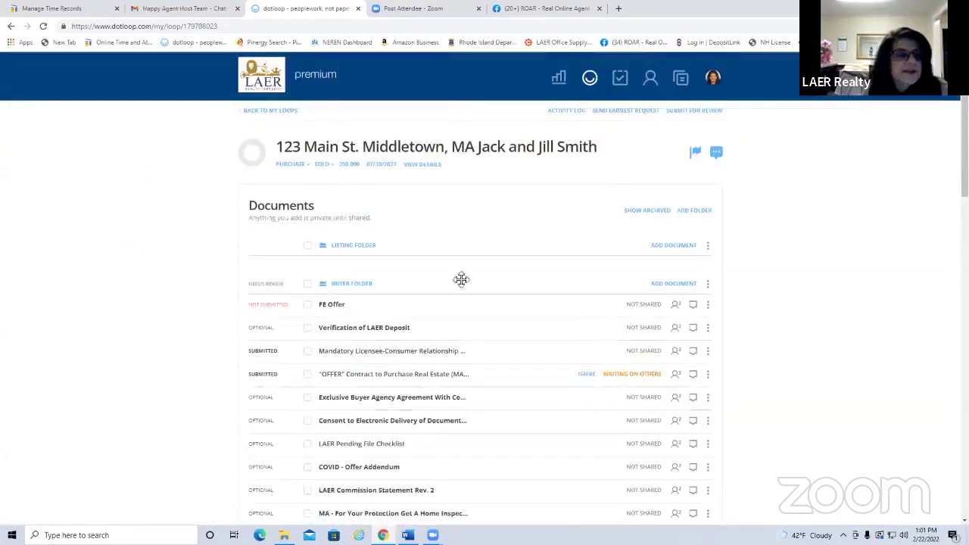
{"action": "left_click", "coordinate": [246, 113]}
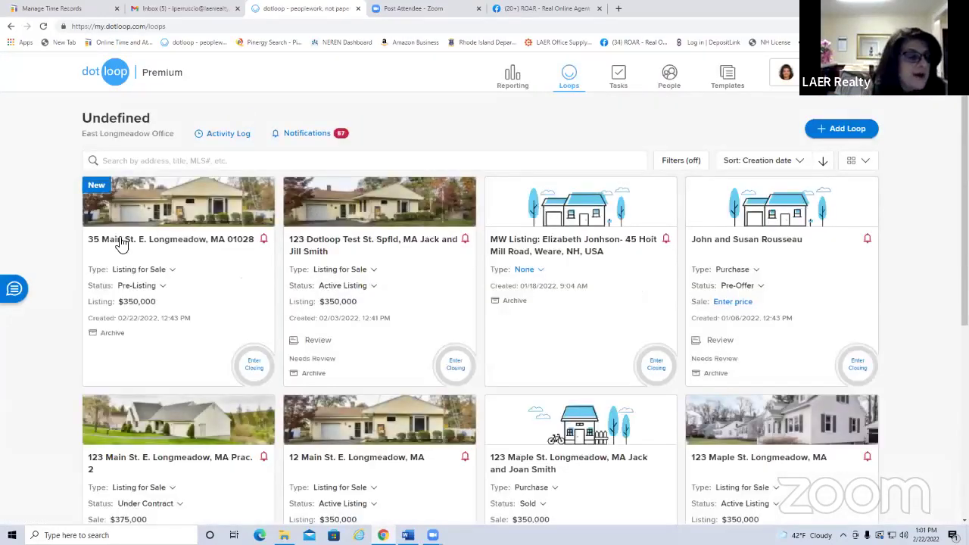
{"action": "left_click", "coordinate": [121, 241]}
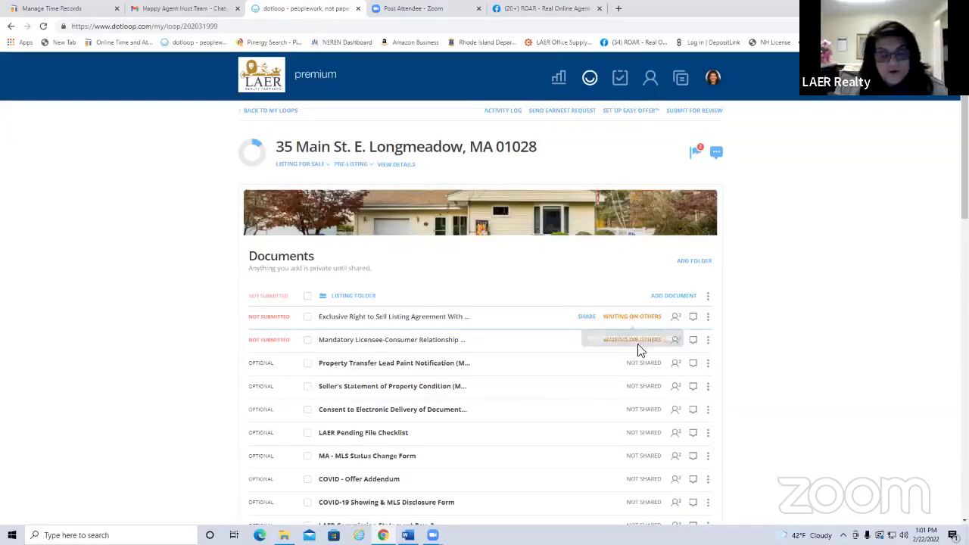
{"action": "mouse_move", "coordinate": [639, 344]}
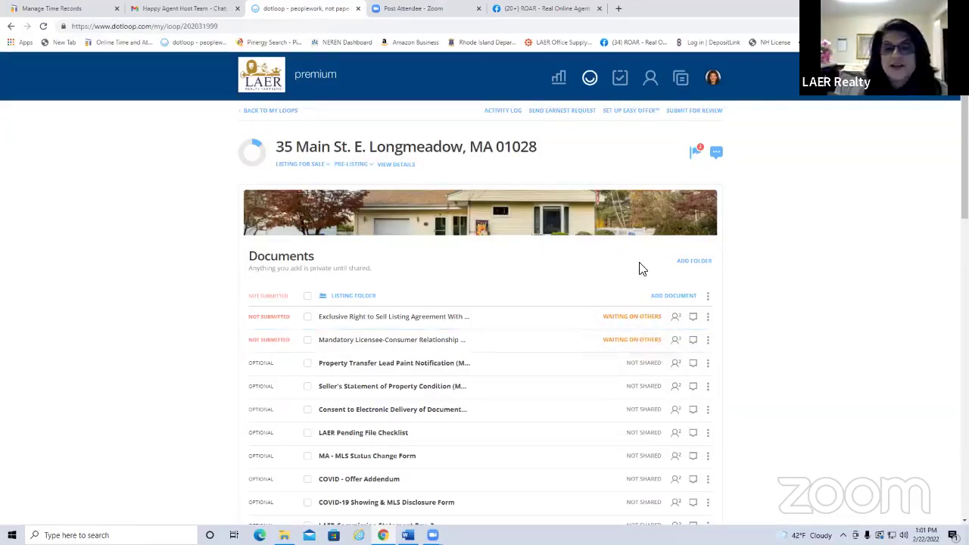
- Open the loop's compliance review notes and type a note asking the seller about her unsigned forms
{"action": "left_click", "coordinate": [716, 154]}
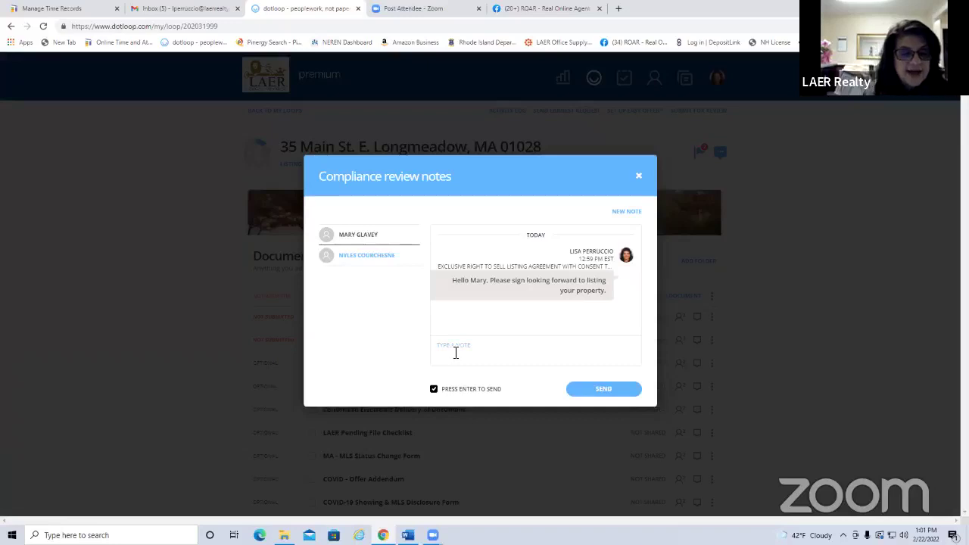
{"action": "type", "text": "Hello Mary"}
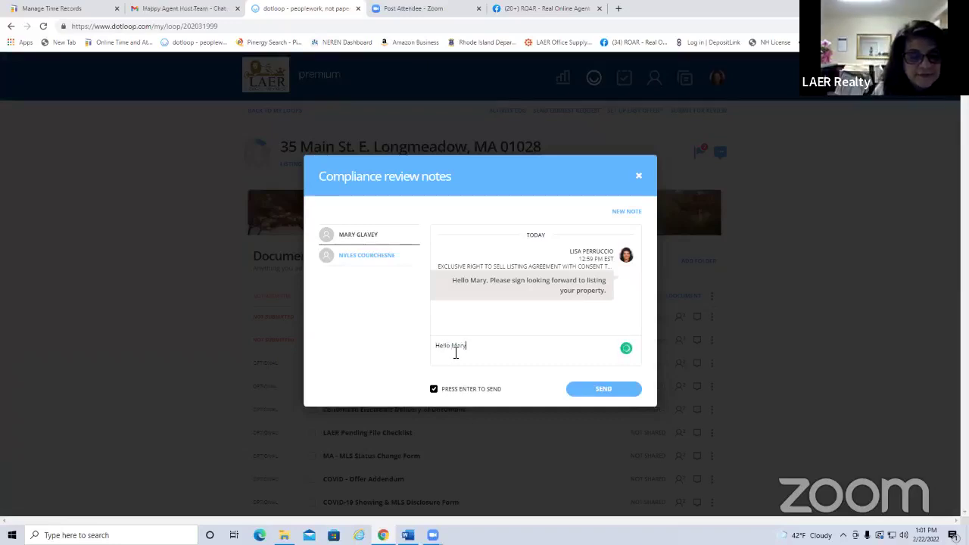
{"action": "type", "text": ", Di"}
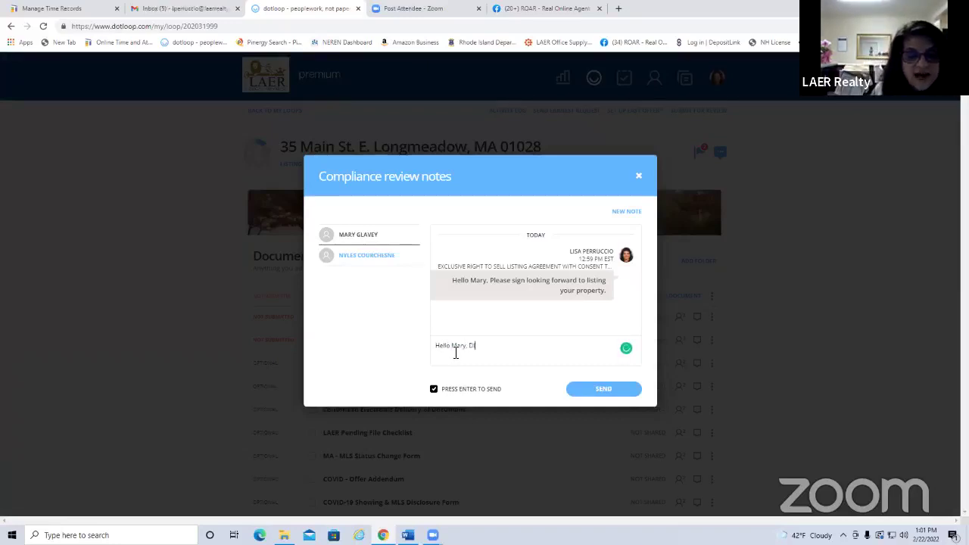
{"action": "type", "text": "d you have q"}
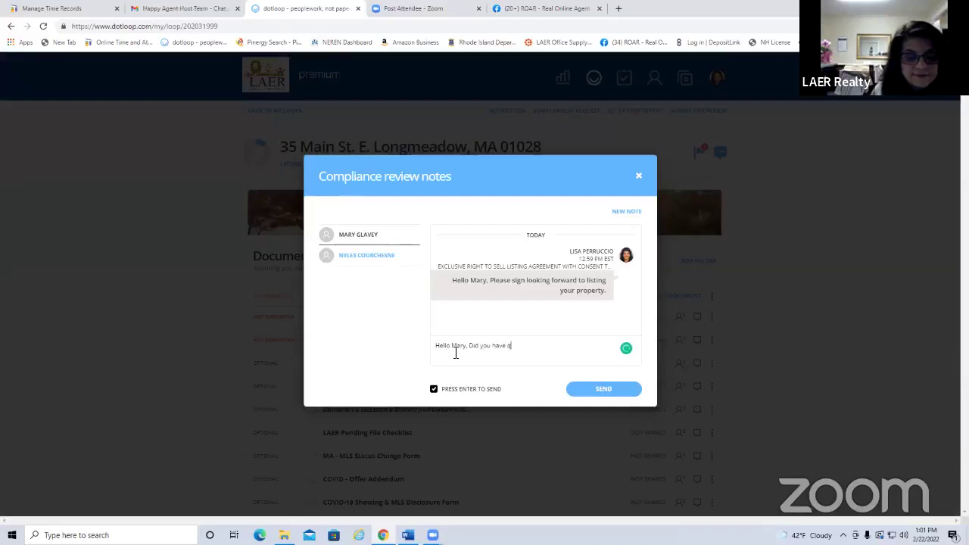
{"action": "type", "text": "uestions"}
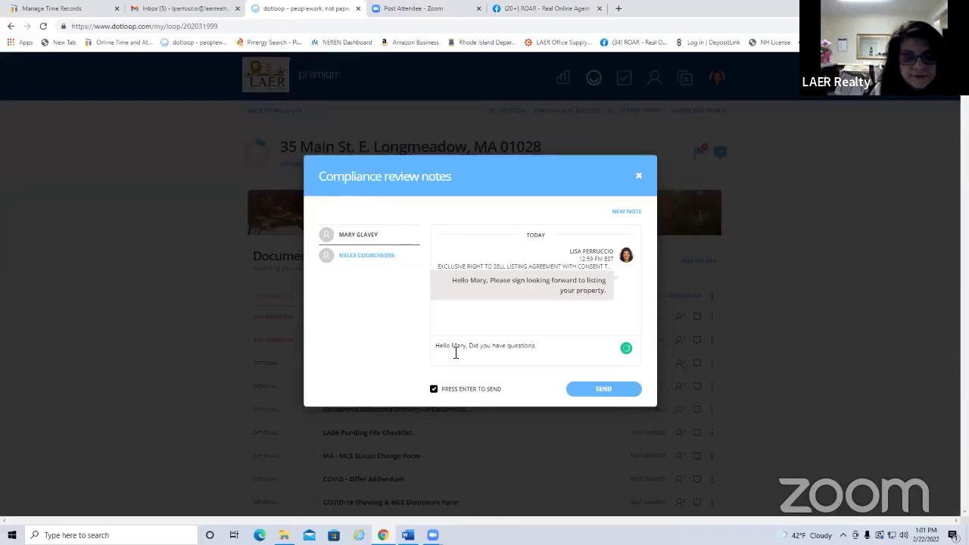
{"action": "type", "text": " about the forms"}
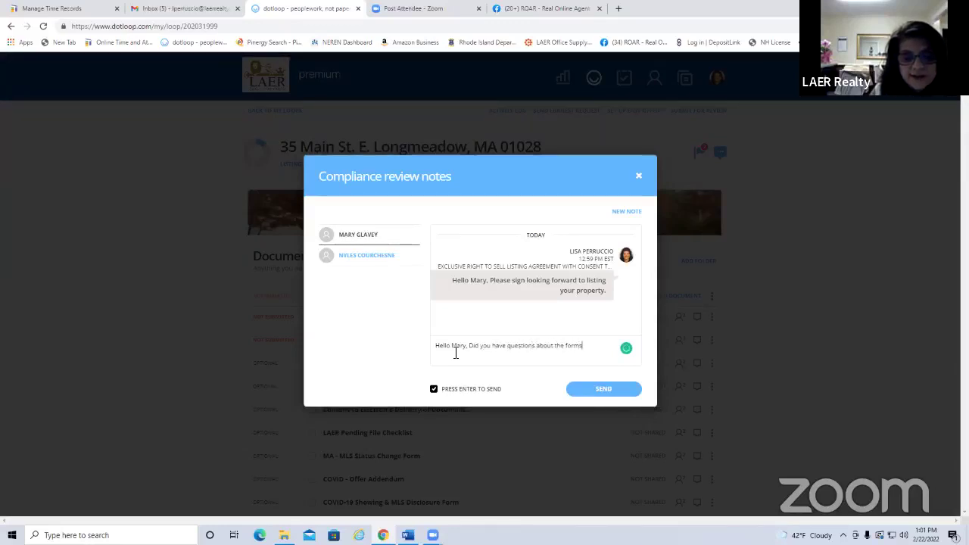
{"action": "type", "text": " because "}
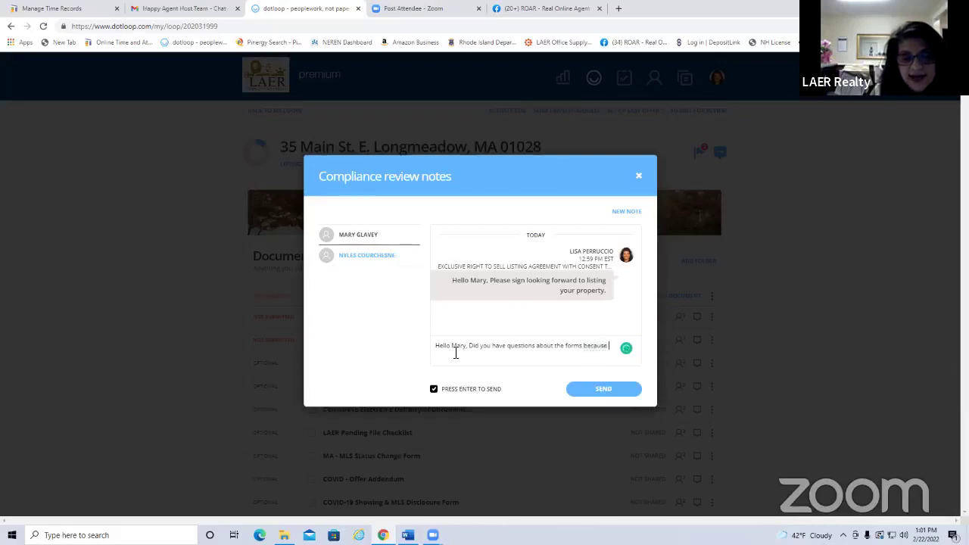
{"action": "type", "text": "I notice"}
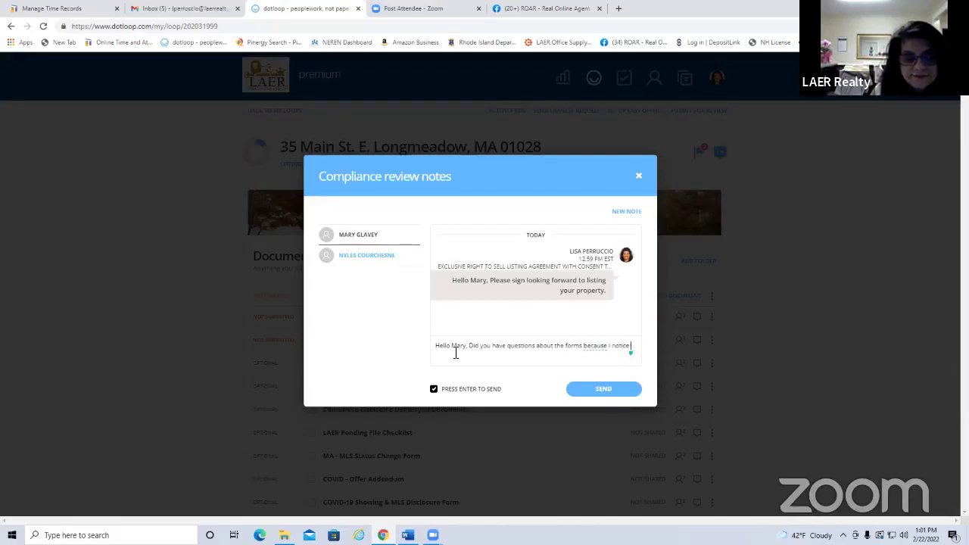
{"action": "type", "text": " you haven't si"}
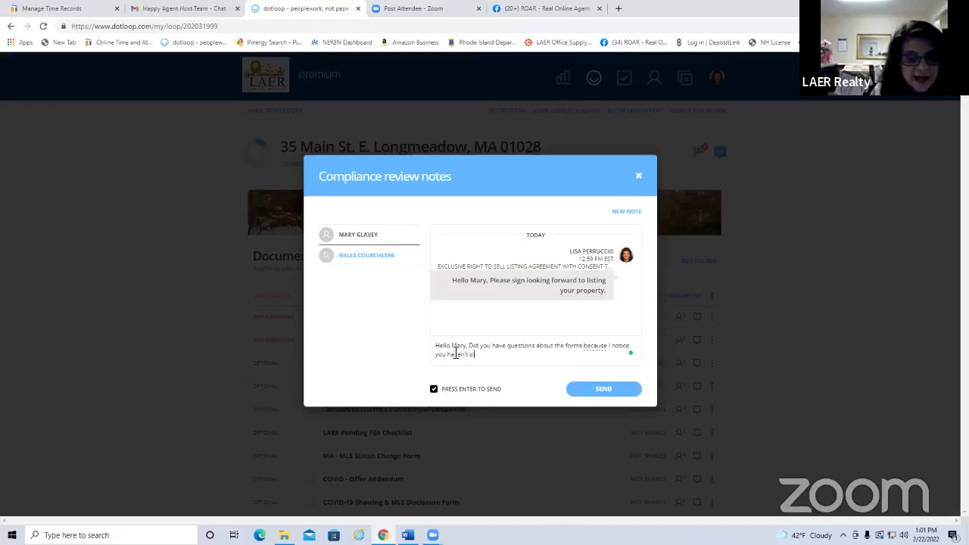
{"action": "type", "text": "gned them yet"}
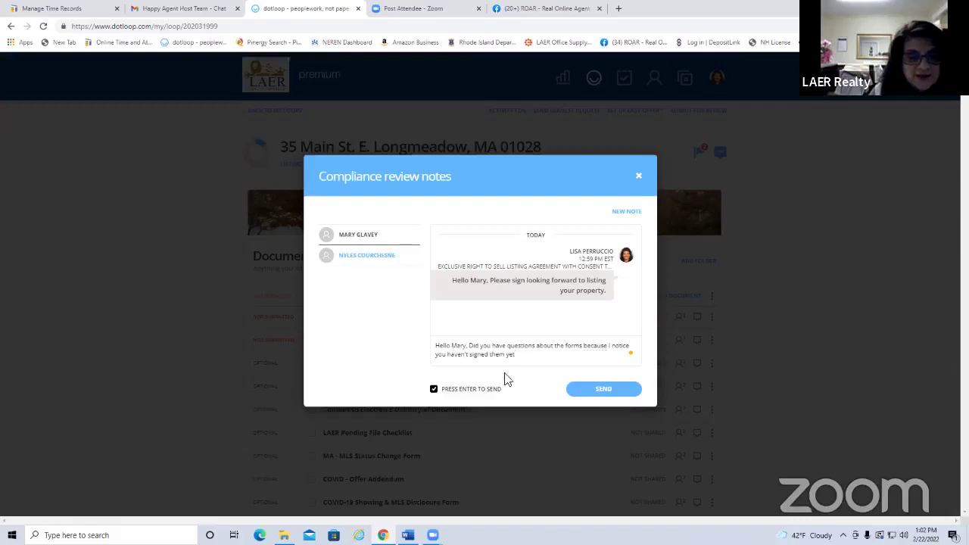
- Send the unsigned-forms note, review each contact's notes thread, and close the compliance notes window
{"action": "left_click", "coordinate": [603, 390]}
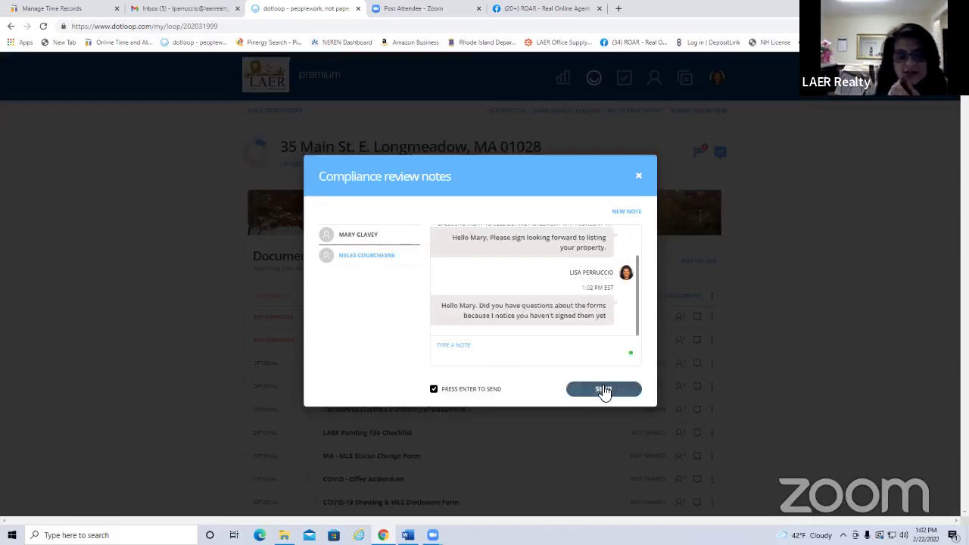
{"action": "scroll", "coordinate": [594, 309], "scroll_direction": "up", "scroll_amount": 2}
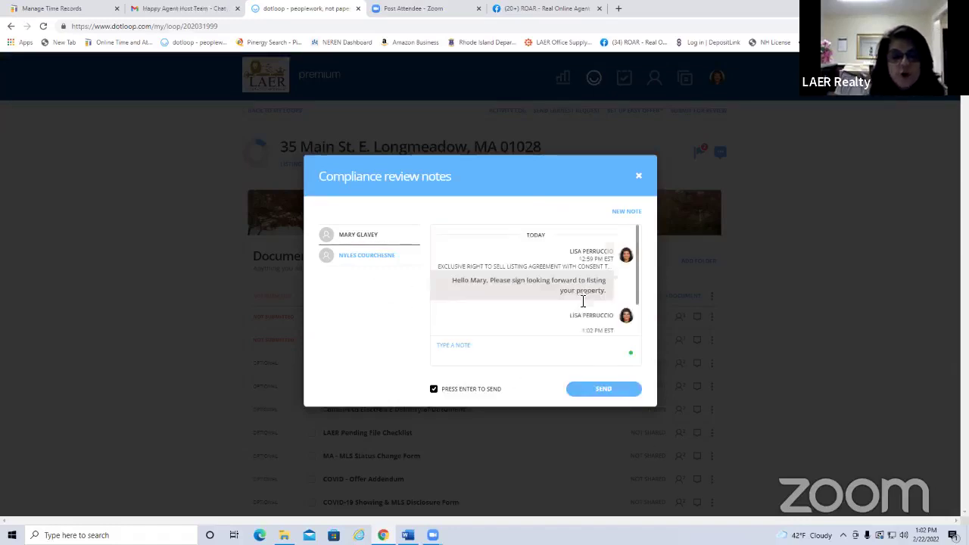
{"action": "scroll", "coordinate": [554, 279], "scroll_direction": "down", "scroll_amount": 2}
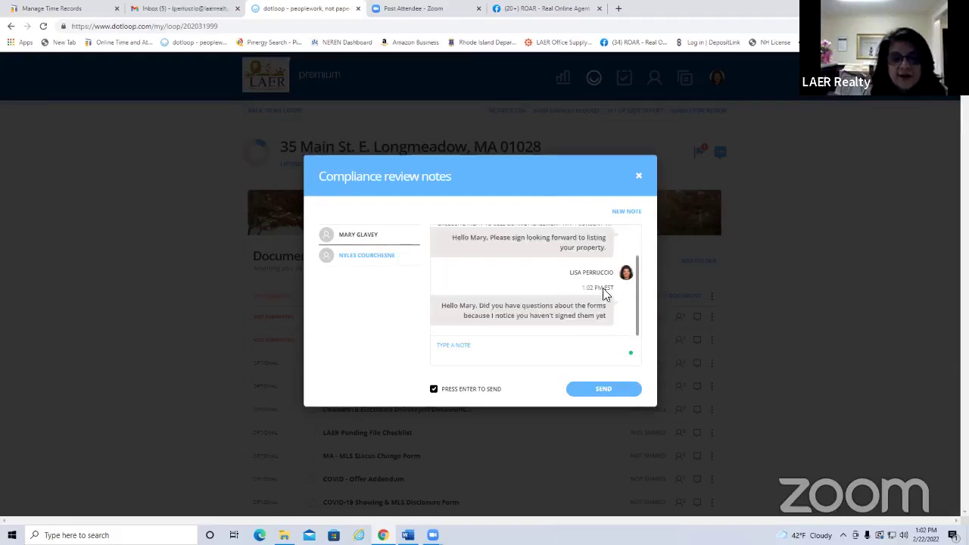
{"action": "scroll", "coordinate": [572, 257], "scroll_direction": "up", "scroll_amount": 2}
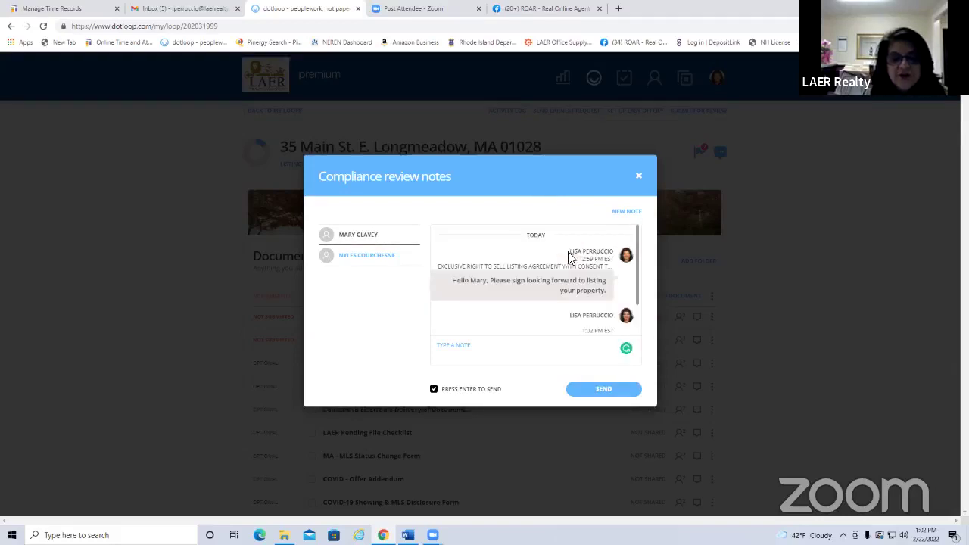
{"action": "scroll", "coordinate": [573, 273], "scroll_direction": "down", "scroll_amount": 2}
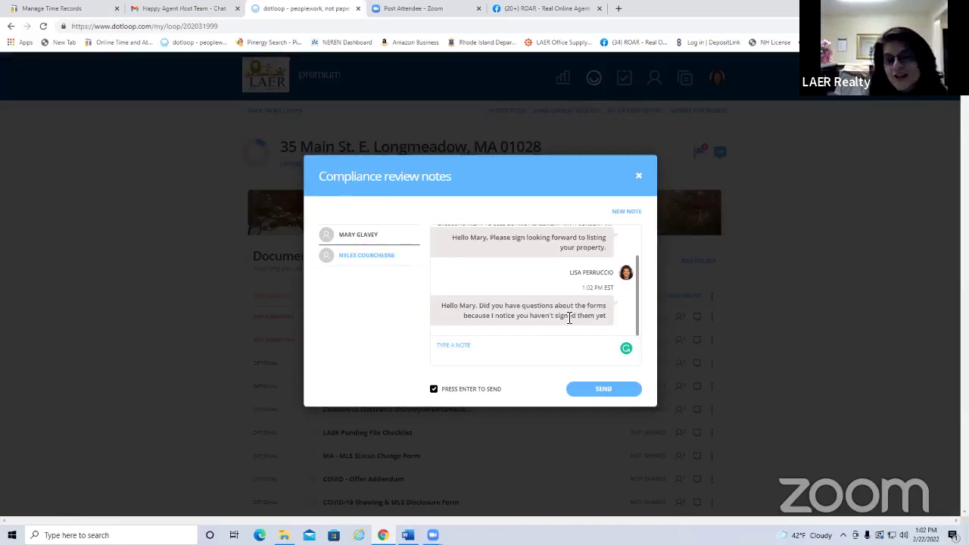
{"action": "left_click", "coordinate": [376, 259]}
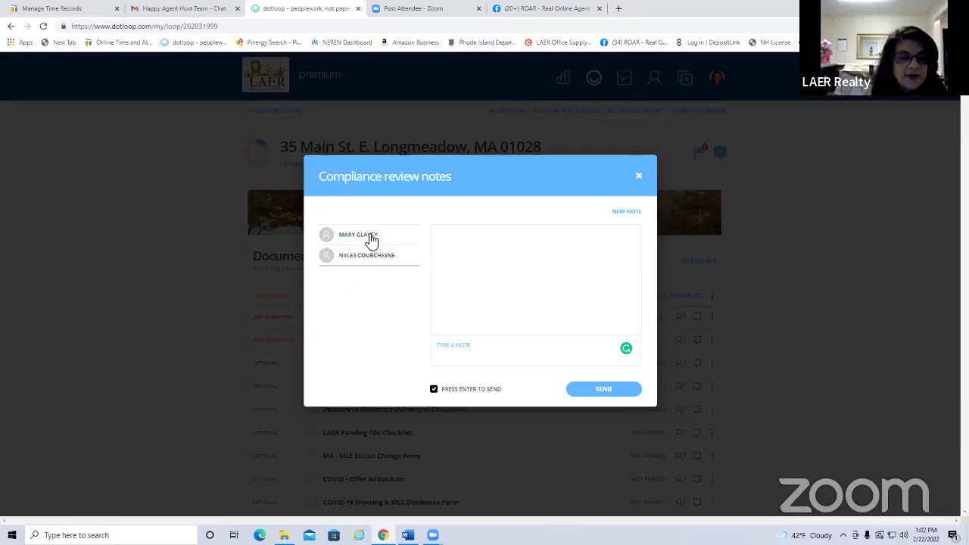
{"action": "left_click", "coordinate": [370, 240]}
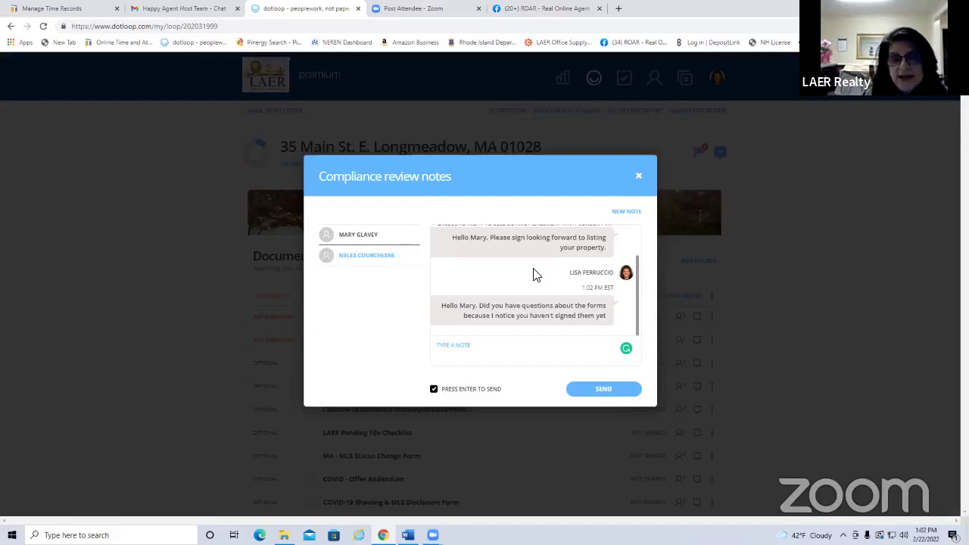
{"action": "left_click", "coordinate": [639, 177]}
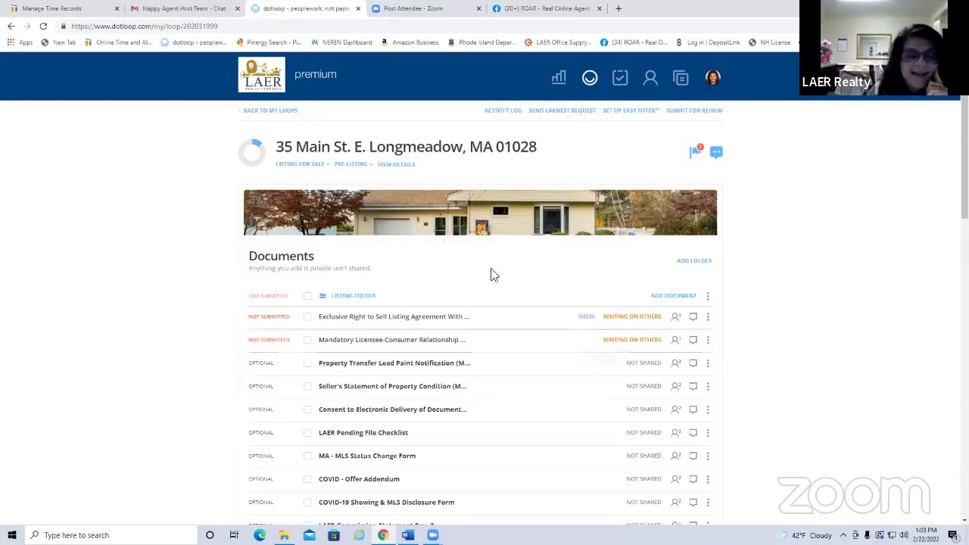
{"action": "left_click", "coordinate": [368, 167]}
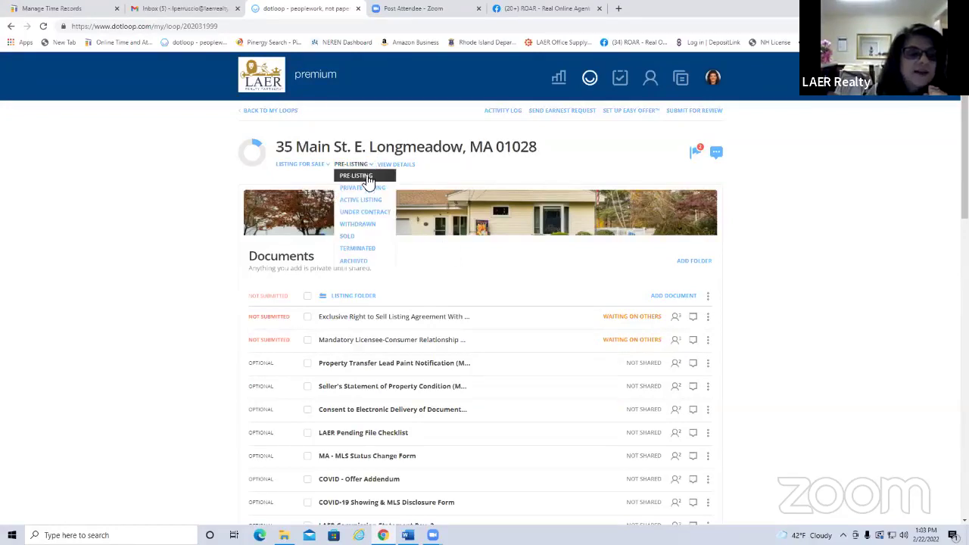
{"action": "left_click", "coordinate": [368, 209]}
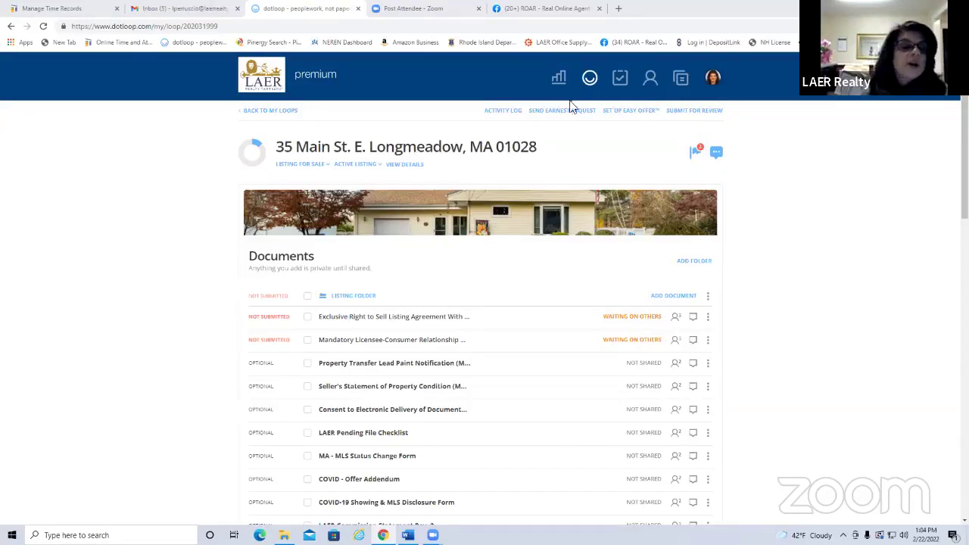
{"action": "left_click", "coordinate": [253, 111]}
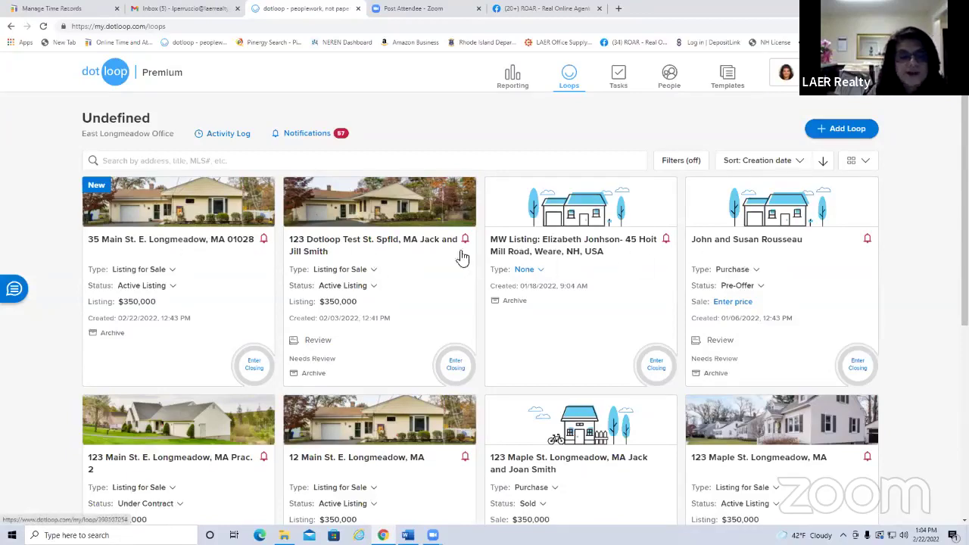
{"action": "left_click", "coordinate": [187, 247]}
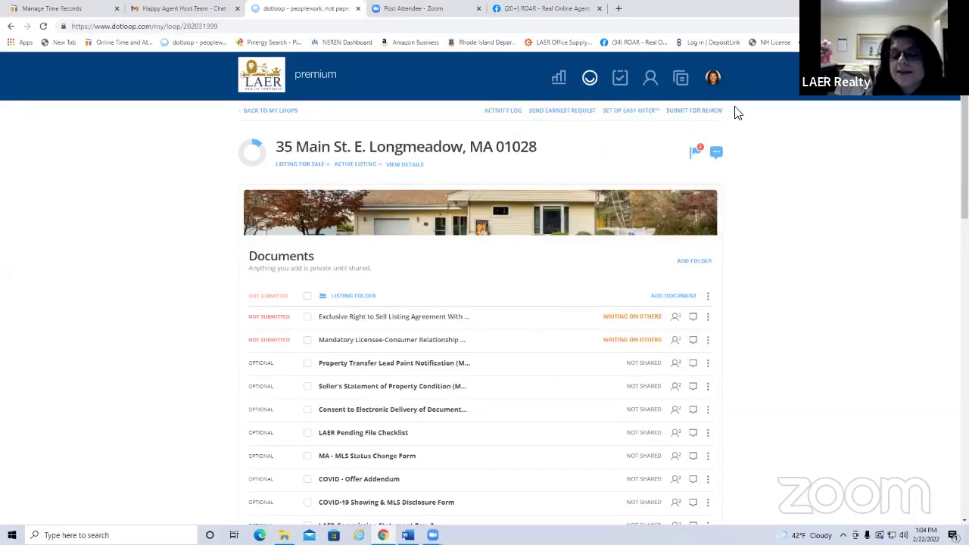
- Attempt a review submission, then dismiss the 'Additional details required to submit' prompt
{"action": "left_click", "coordinate": [695, 111]}
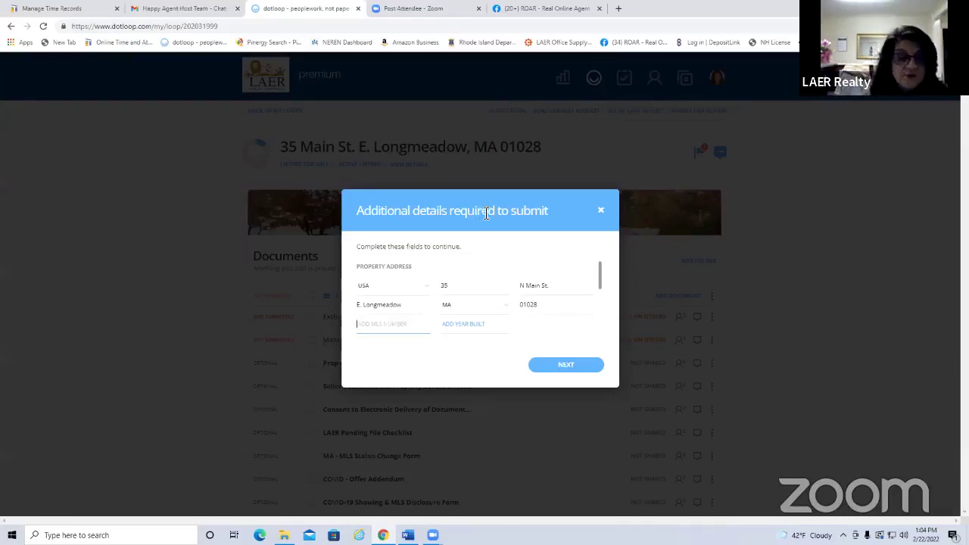
{"action": "left_click", "coordinate": [469, 324]}
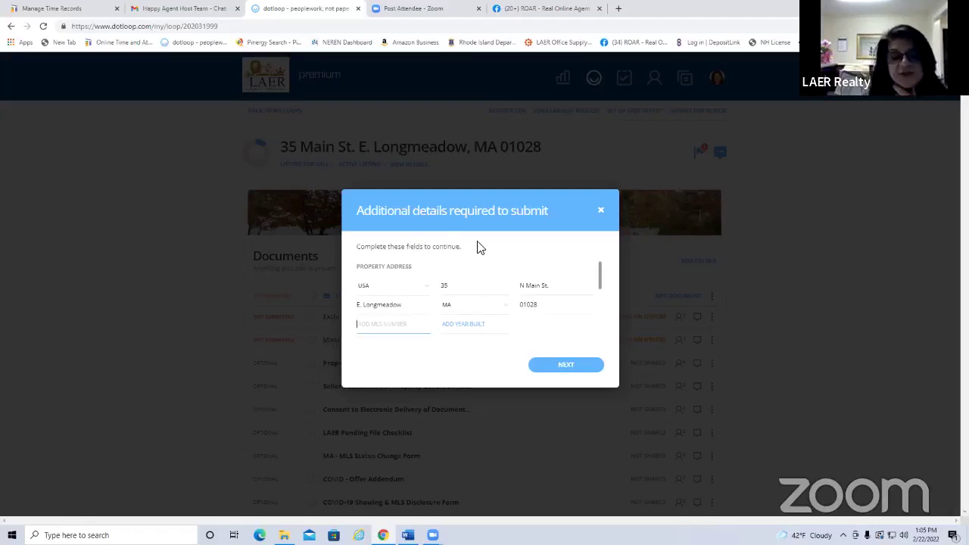
{"action": "mouse_move", "coordinate": [599, 274]}
{"action": "left_mouse_down"}
{"action": "mouse_move", "coordinate": [601, 331]}
{"action": "mouse_move", "coordinate": [599, 268]}
{"action": "left_mouse_up"}
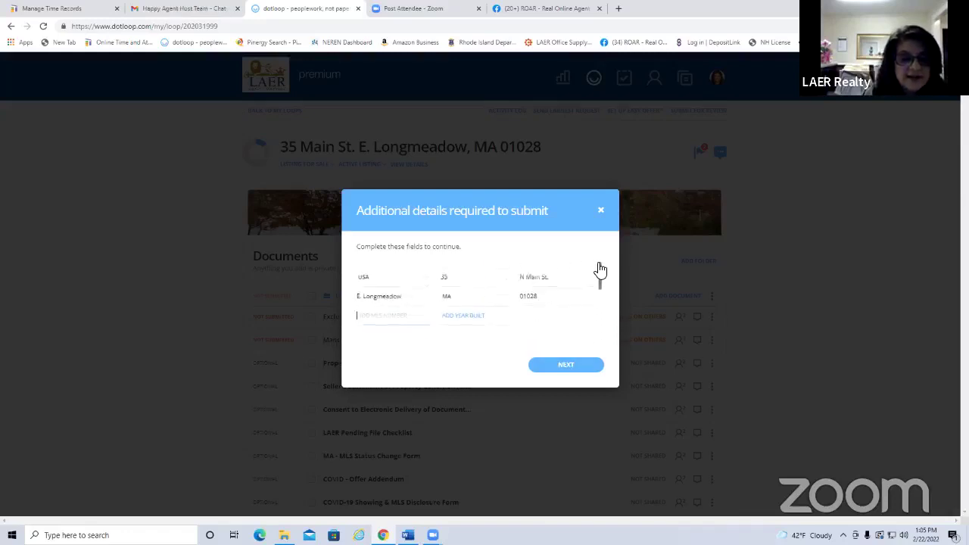
{"action": "left_click", "coordinate": [380, 326]}
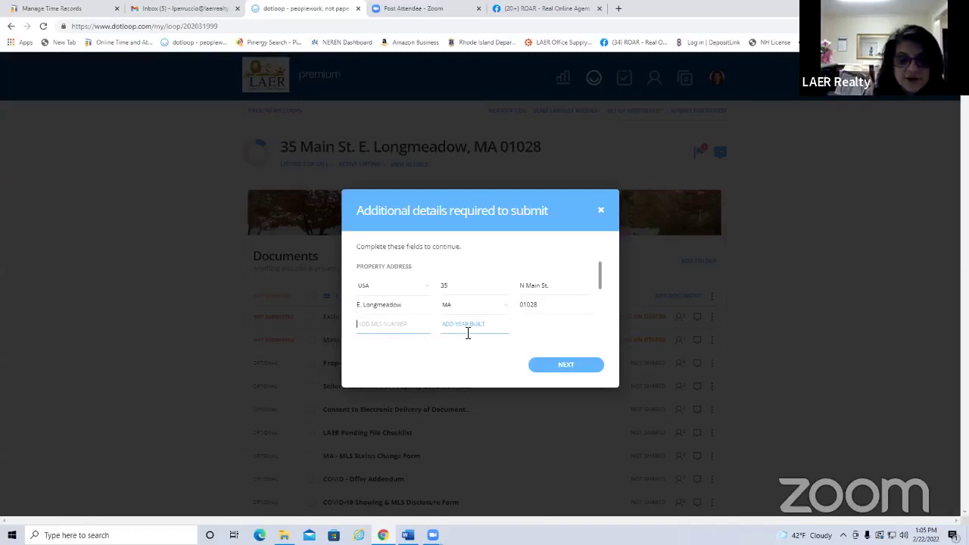
{"action": "left_click", "coordinate": [601, 211]}
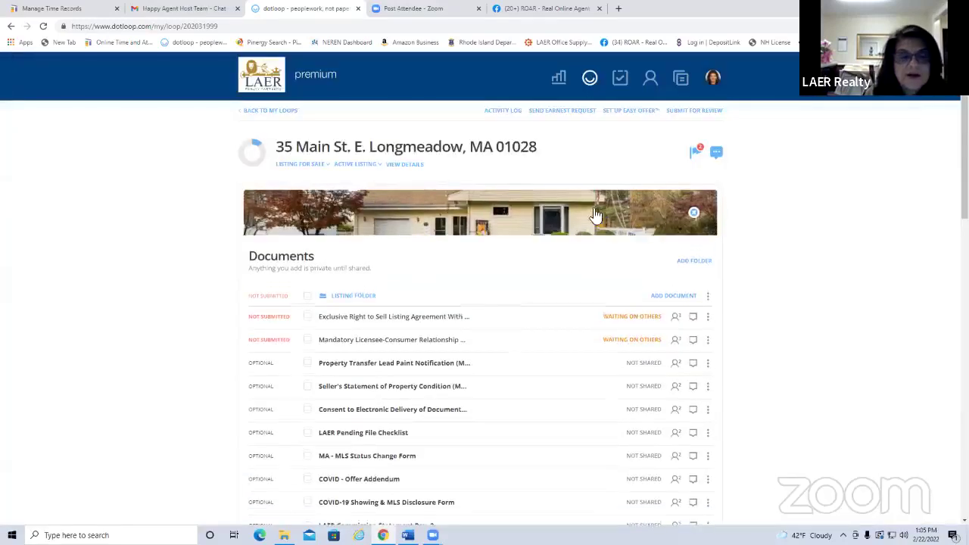
- On the loop details page, enter MLS number 72781005 and year built 1990
{"action": "left_click", "coordinate": [406, 167]}
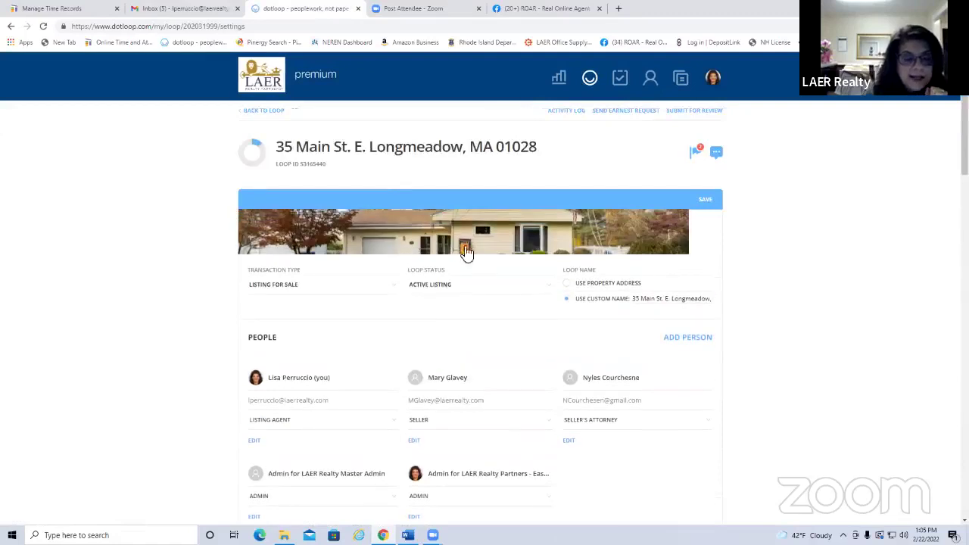
{"action": "scroll", "coordinate": [473, 258], "scroll_direction": "down", "scroll_amount": 3}
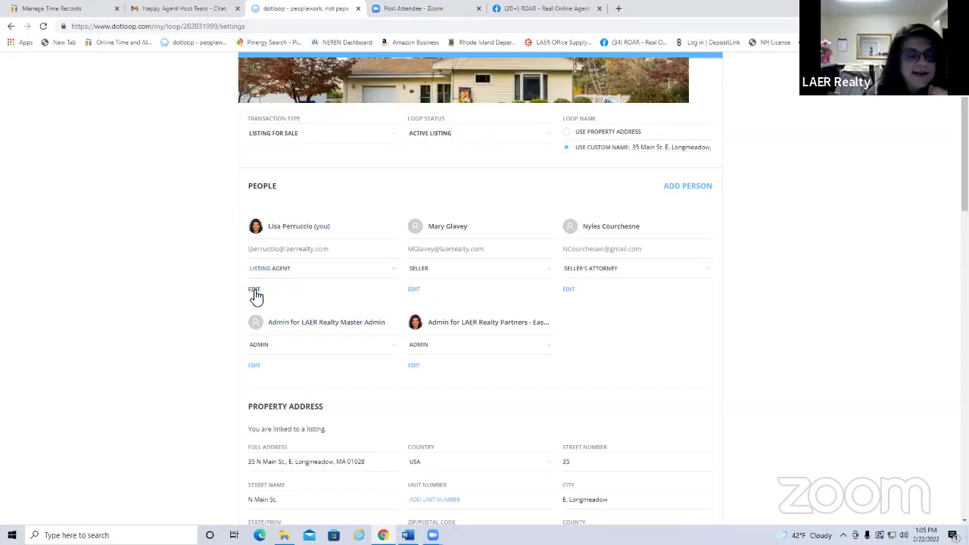
{"action": "scroll", "coordinate": [303, 269], "scroll_direction": "down", "scroll_amount": 2}
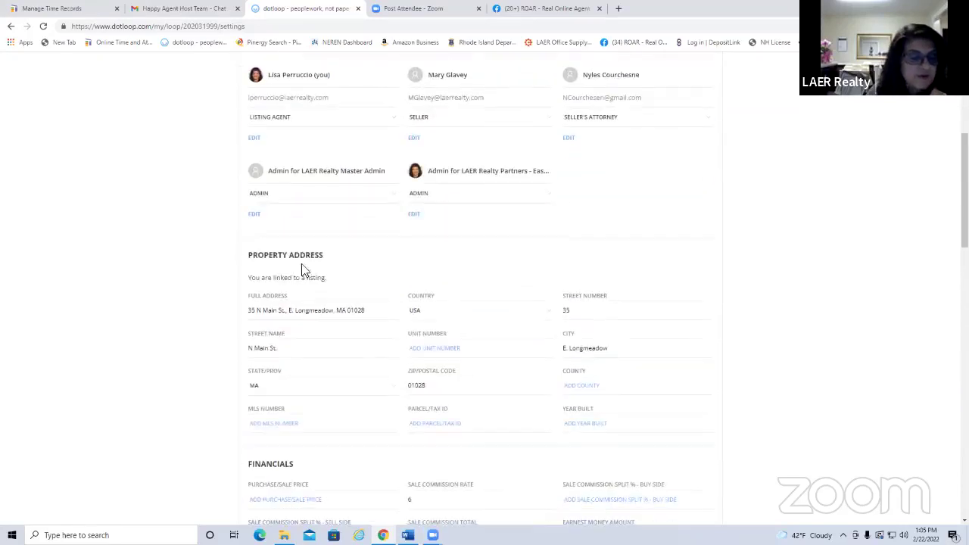
{"action": "scroll", "coordinate": [288, 369], "scroll_direction": "down", "scroll_amount": 1}
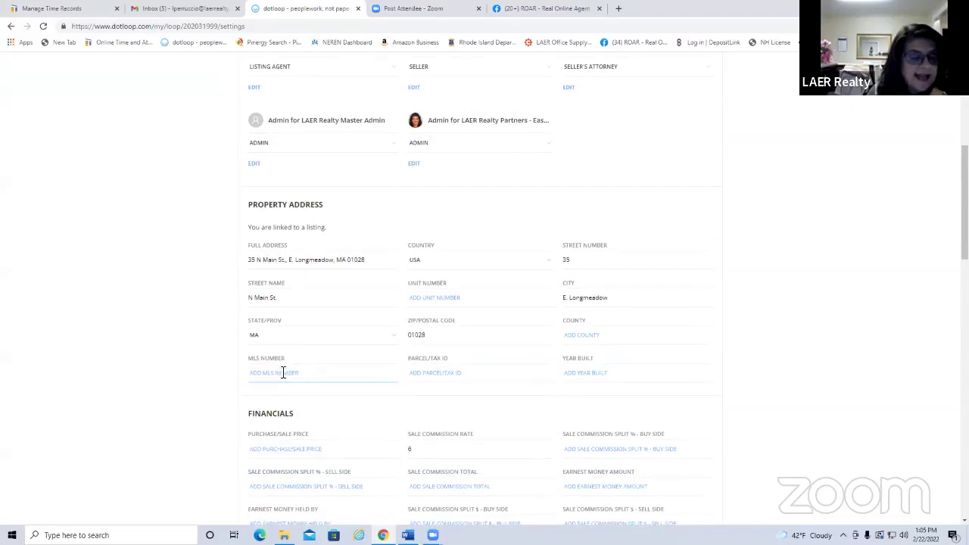
{"action": "left_click", "coordinate": [274, 371]}
{"action": "left_click", "coordinate": [272, 395]}
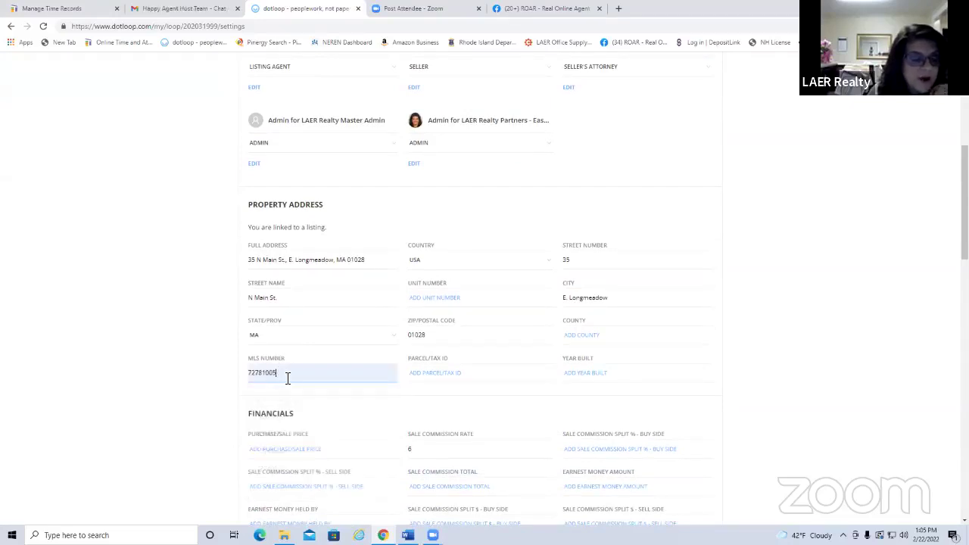
{"action": "left_click", "coordinate": [599, 374]}
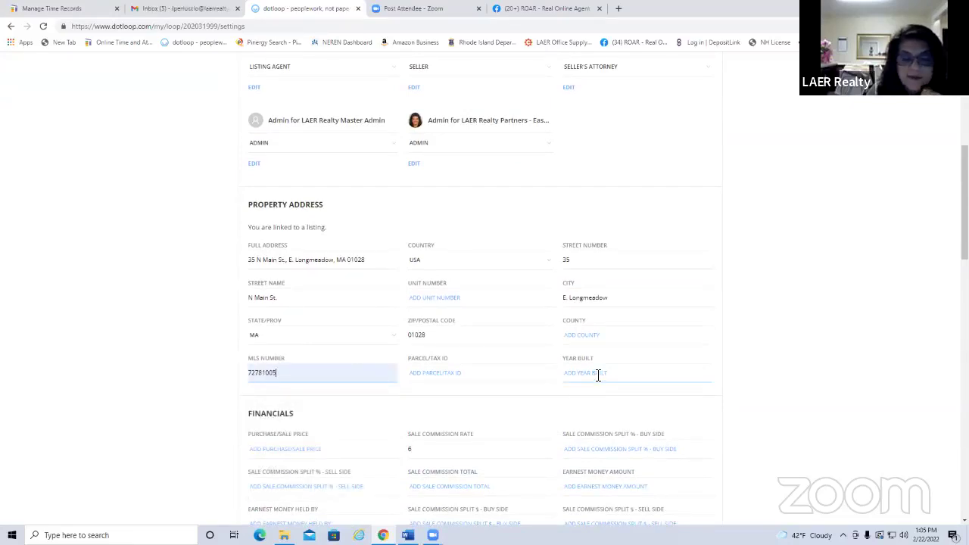
{"action": "type", "text": "1"}
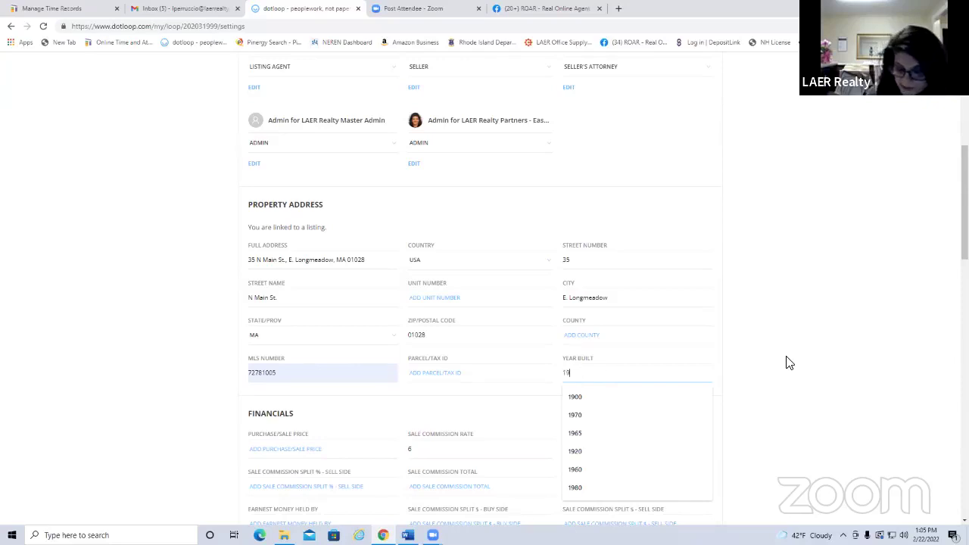
{"action": "type", "text": "990"}
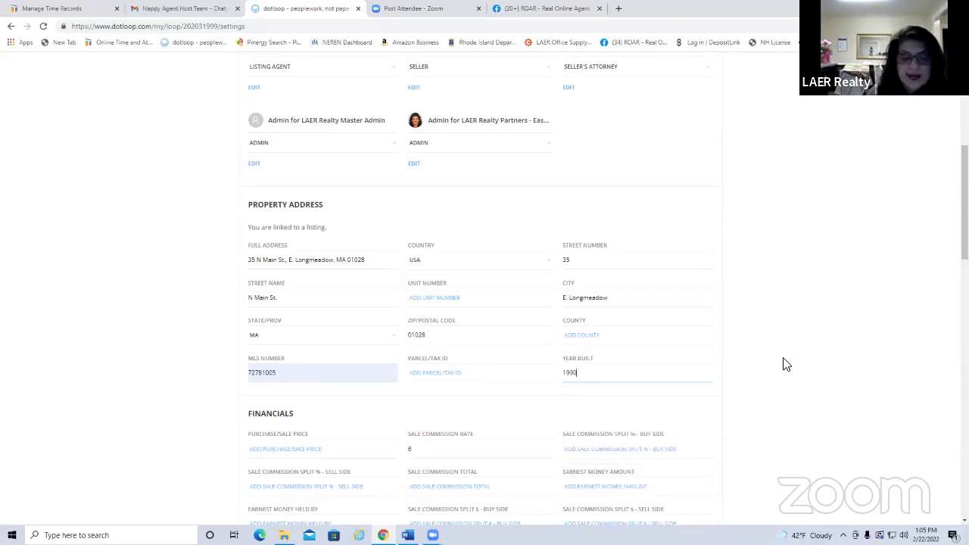
{"action": "left_click", "coordinate": [832, 364]}
- Save the updated loop details and bring up the Submit for Review form
{"action": "scroll", "coordinate": [660, 462], "scroll_direction": "down", "scroll_amount": 9}
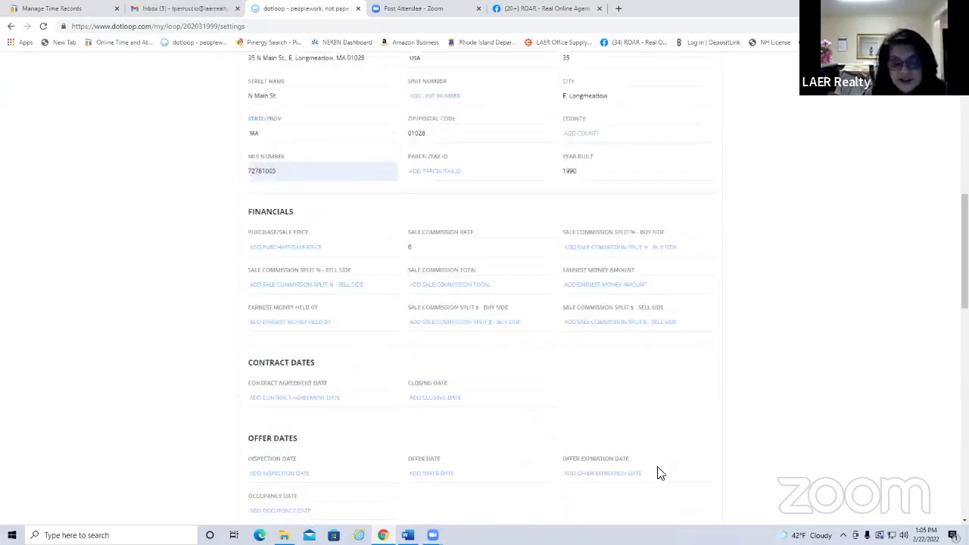
{"action": "scroll", "coordinate": [673, 468], "scroll_direction": "down", "scroll_amount": 6}
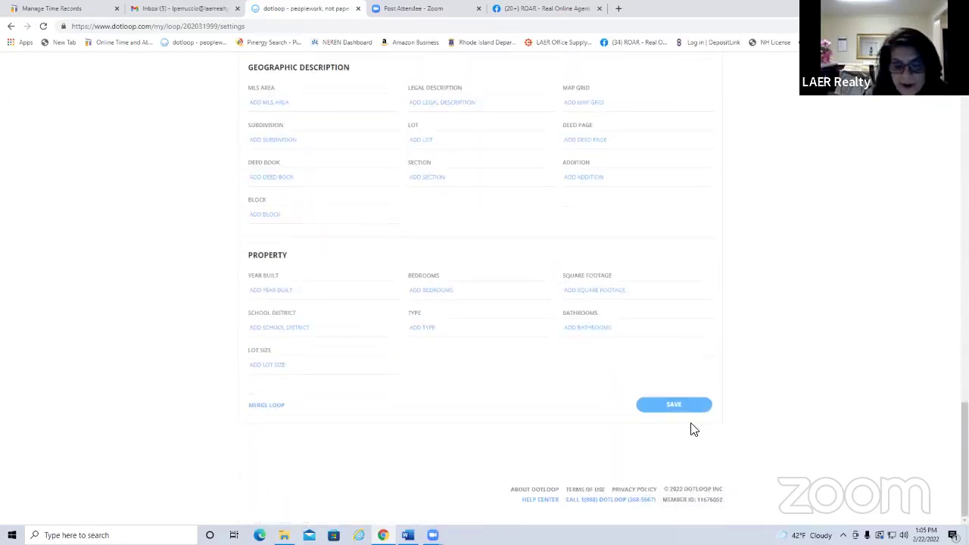
{"action": "left_click", "coordinate": [686, 410]}
{"action": "scroll", "coordinate": [729, 335], "scroll_direction": "up", "scroll_amount": 10}
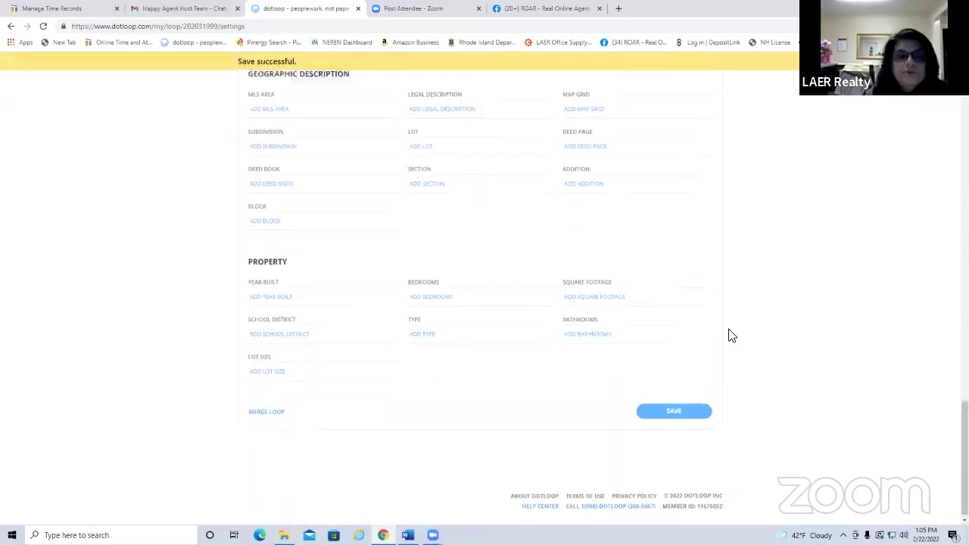
{"action": "scroll", "coordinate": [728, 335], "scroll_direction": "up", "scroll_amount": 5}
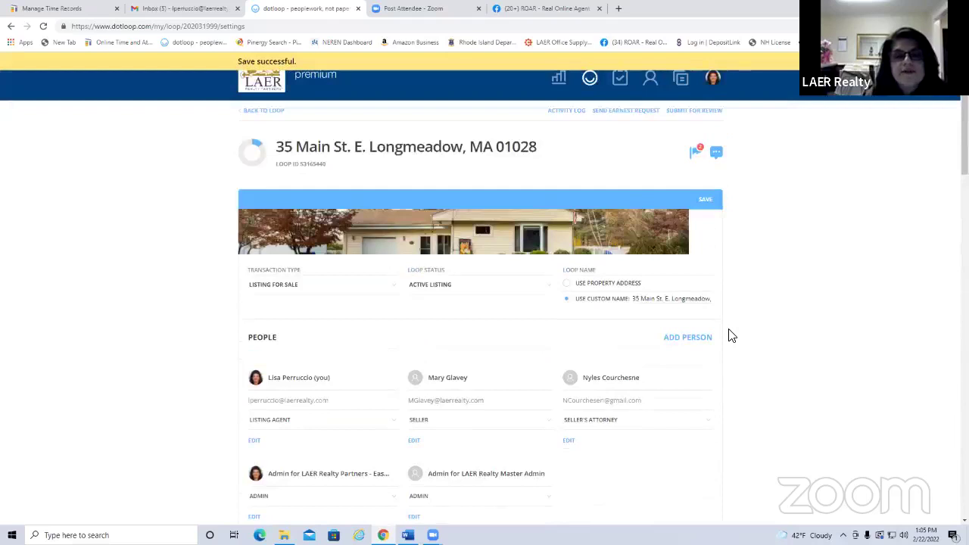
{"action": "left_click", "coordinate": [692, 112]}
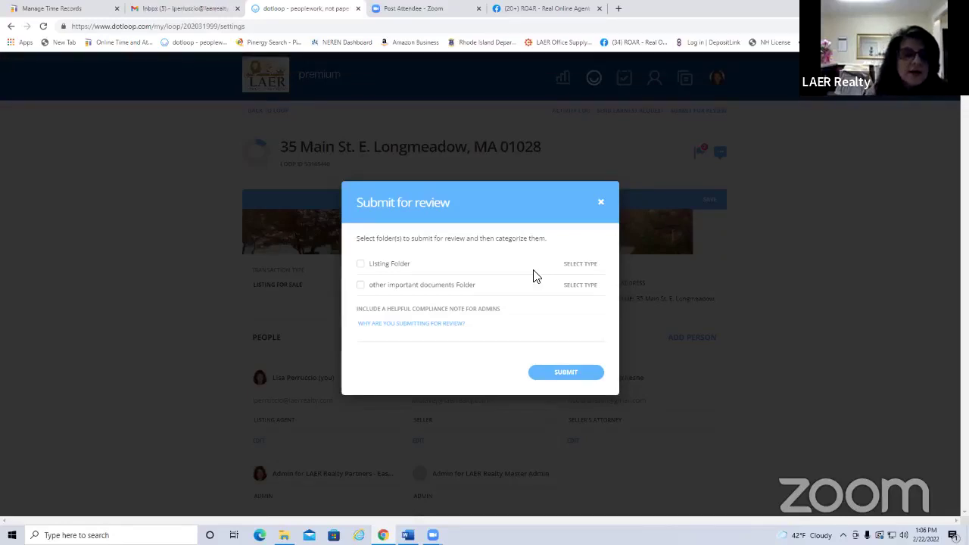
{"action": "left_click", "coordinate": [600, 202]}
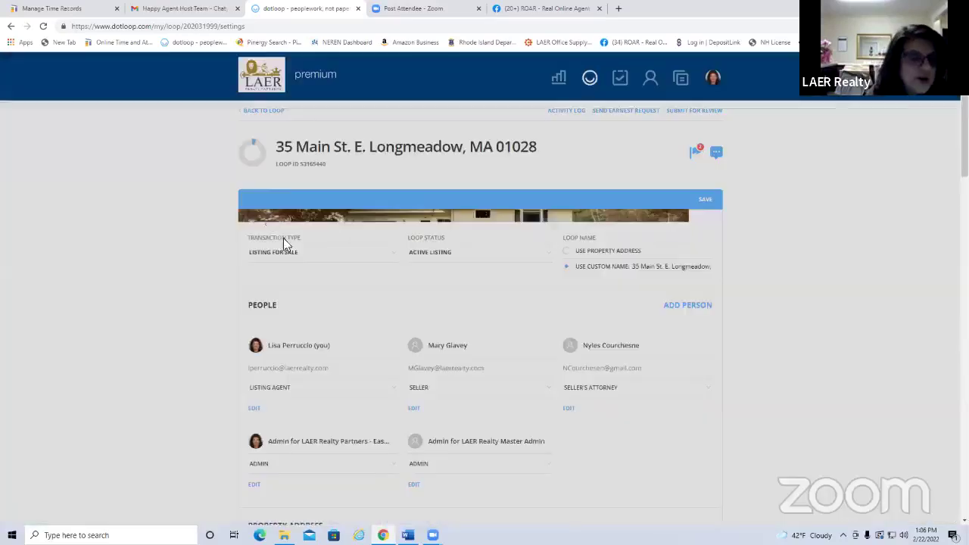
{"action": "left_click", "coordinate": [257, 112]}
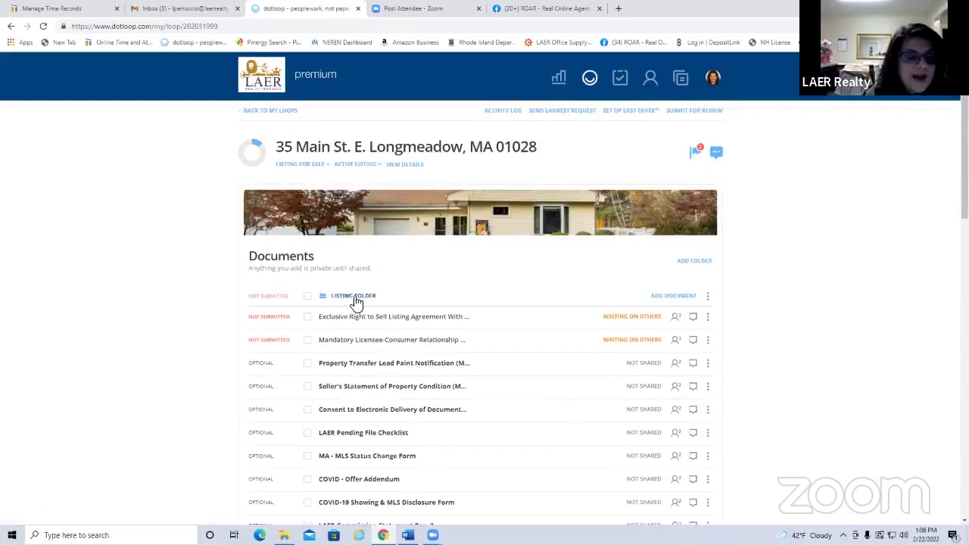
{"action": "scroll", "coordinate": [512, 357], "scroll_direction": "down", "scroll_amount": 3}
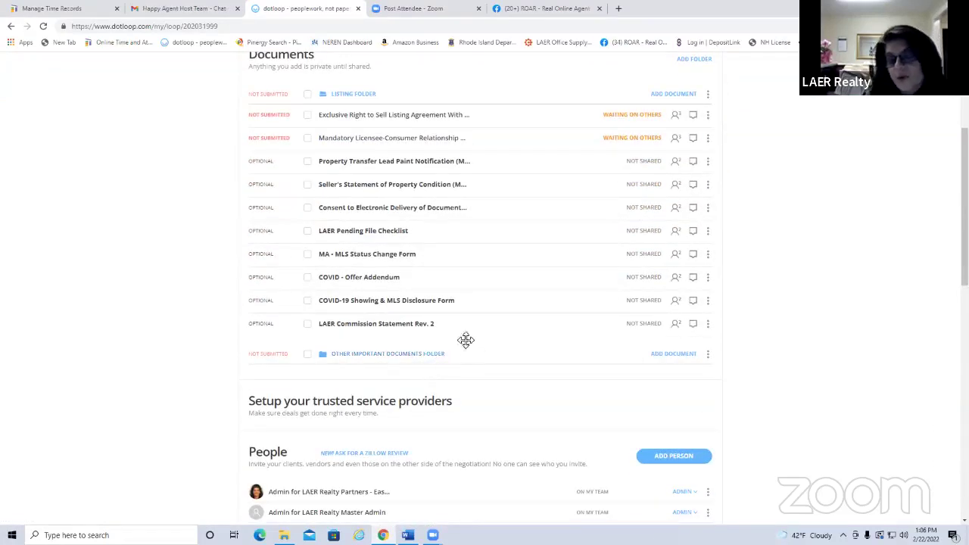
{"action": "scroll", "coordinate": [491, 301], "scroll_direction": "up", "scroll_amount": 2}
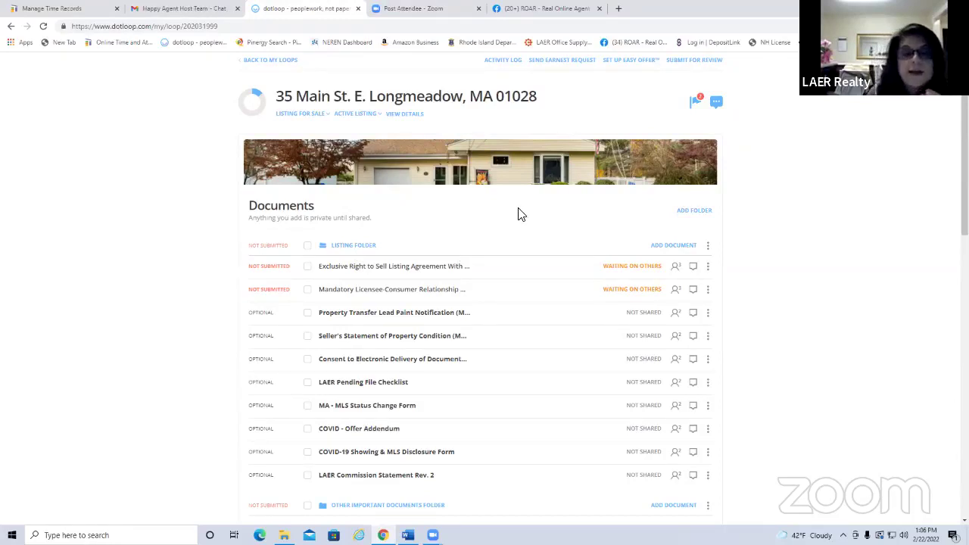
{"action": "scroll", "coordinate": [541, 219], "scroll_direction": "up", "scroll_amount": 1}
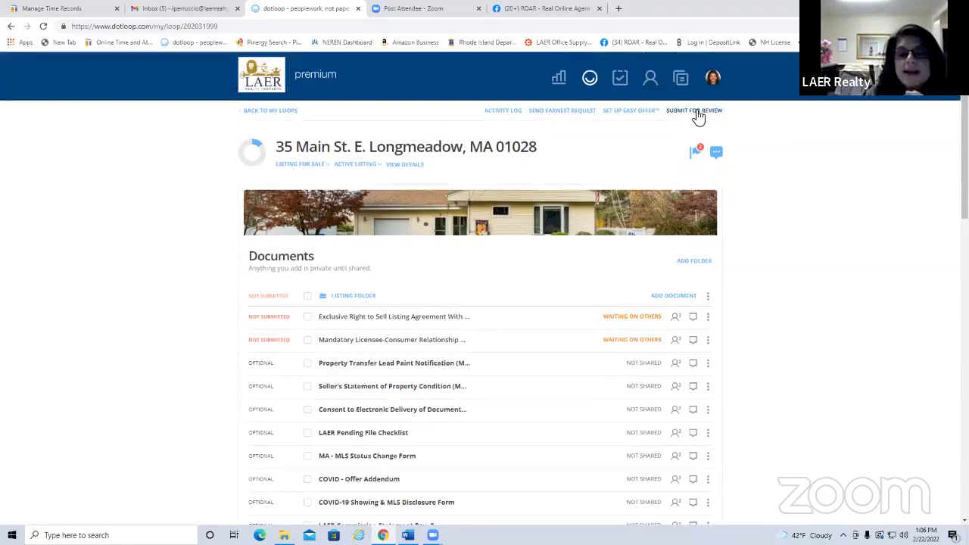
- Submit the Listing Folder for review with type LISTING REVIEW
{"action": "left_click", "coordinate": [697, 113]}
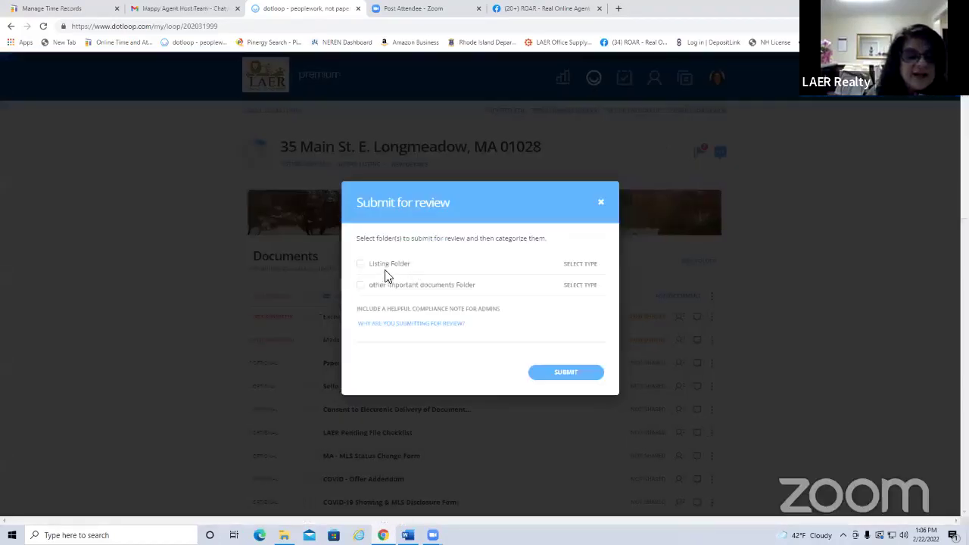
{"action": "left_click", "coordinate": [361, 264]}
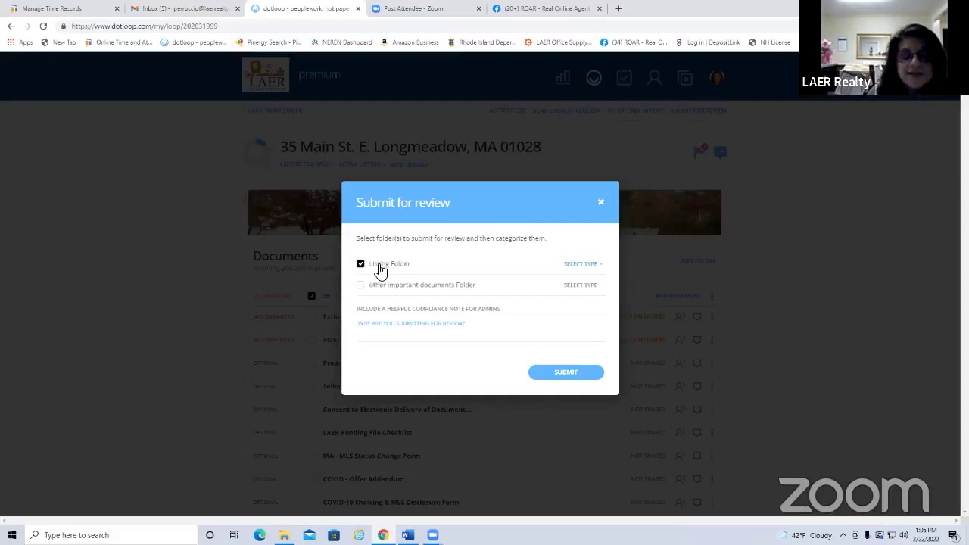
{"action": "left_click", "coordinate": [598, 265]}
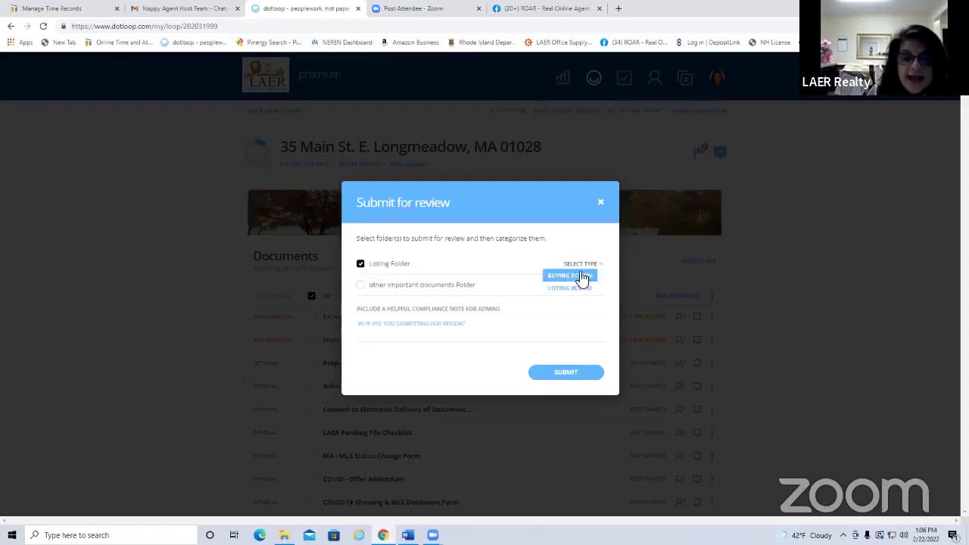
{"action": "left_click", "coordinate": [572, 288]}
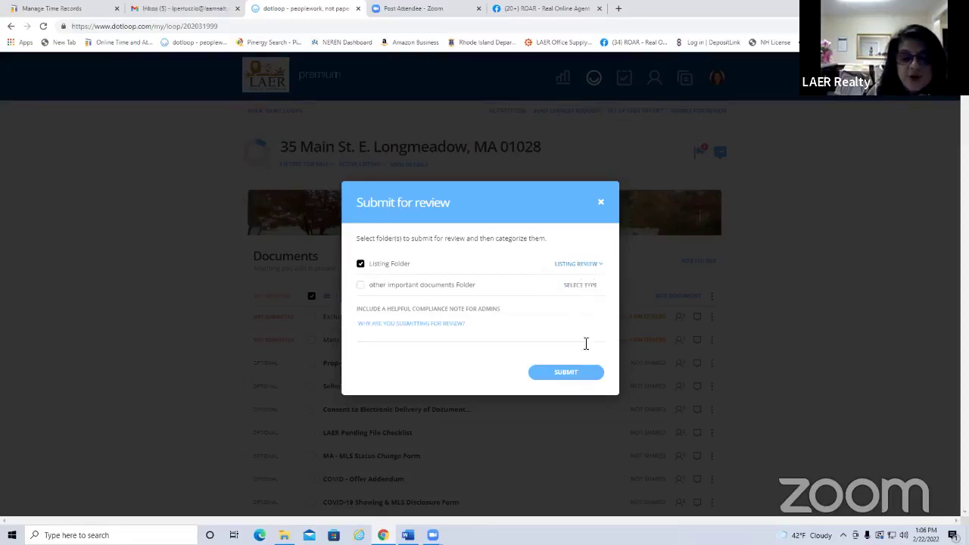
{"action": "left_click", "coordinate": [562, 372]}
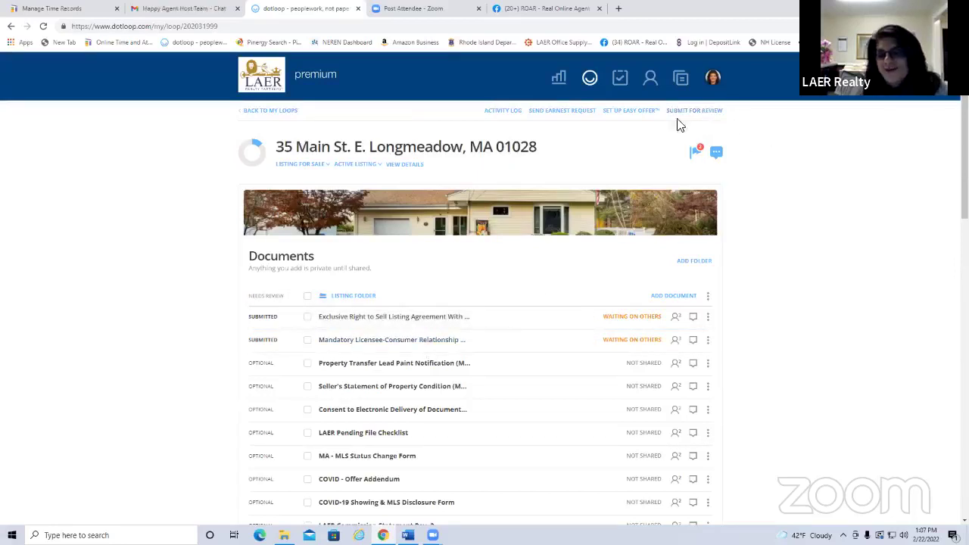
- Open the LAER Pending File Checklist in the Listing Folder
{"action": "scroll", "coordinate": [413, 352], "scroll_direction": "down", "scroll_amount": 1}
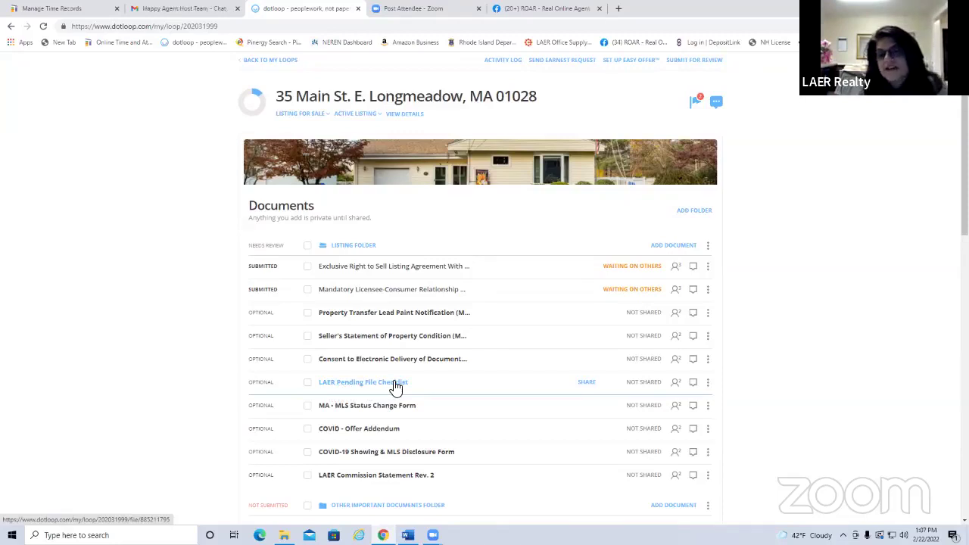
{"action": "left_click", "coordinate": [394, 385]}
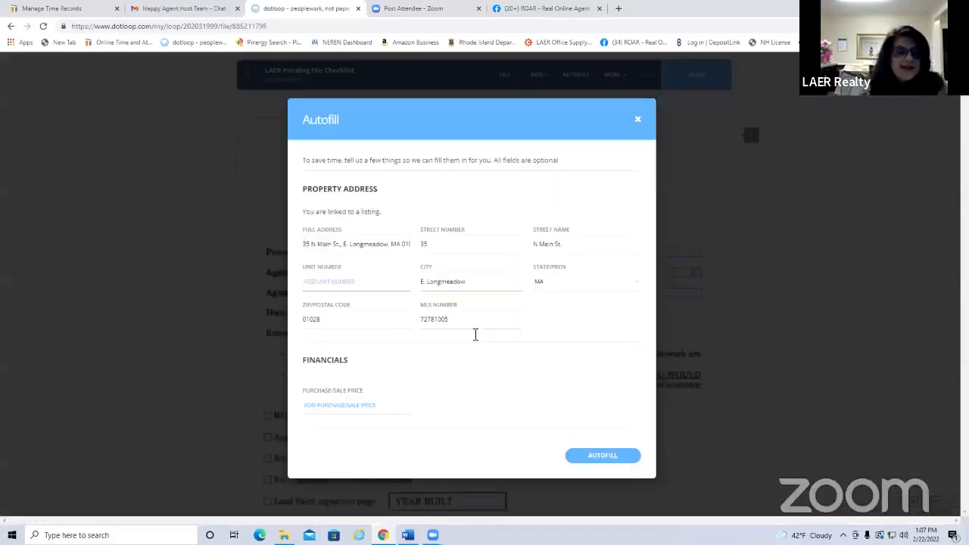
- Autofill the checklist's property address and MLS# fields, then scroll through to review it
{"action": "left_click", "coordinate": [603, 457]}
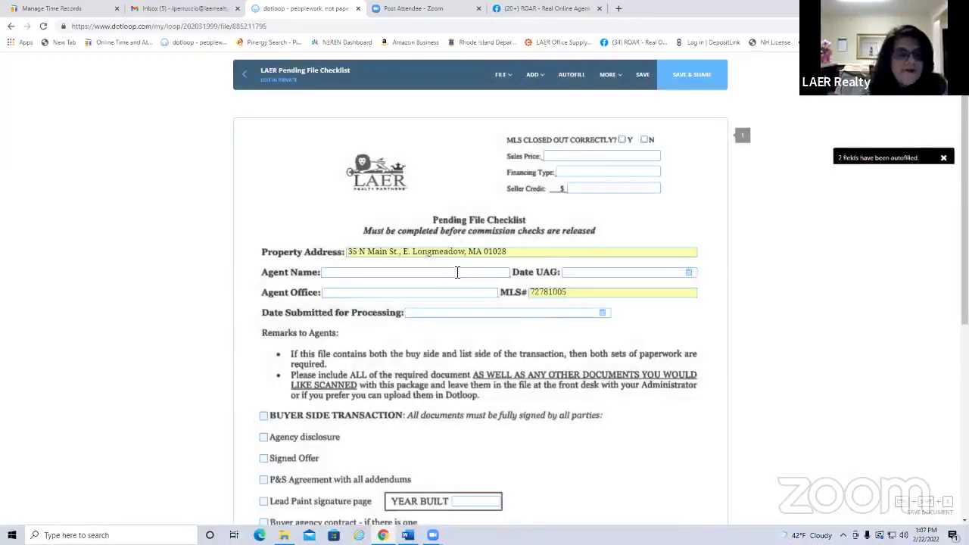
{"action": "scroll", "coordinate": [454, 277], "scroll_direction": "down", "scroll_amount": 3}
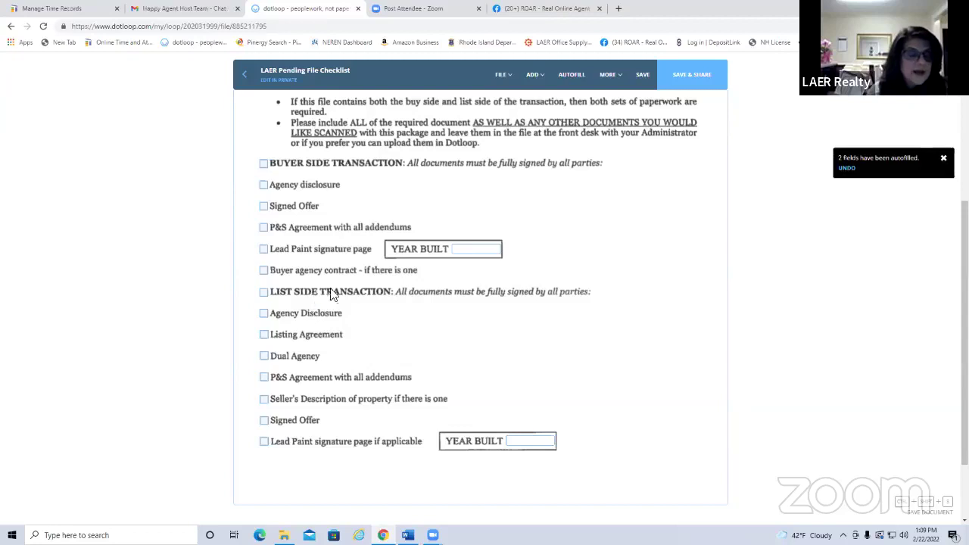
{"action": "scroll", "coordinate": [333, 287], "scroll_direction": "down", "scroll_amount": 1}
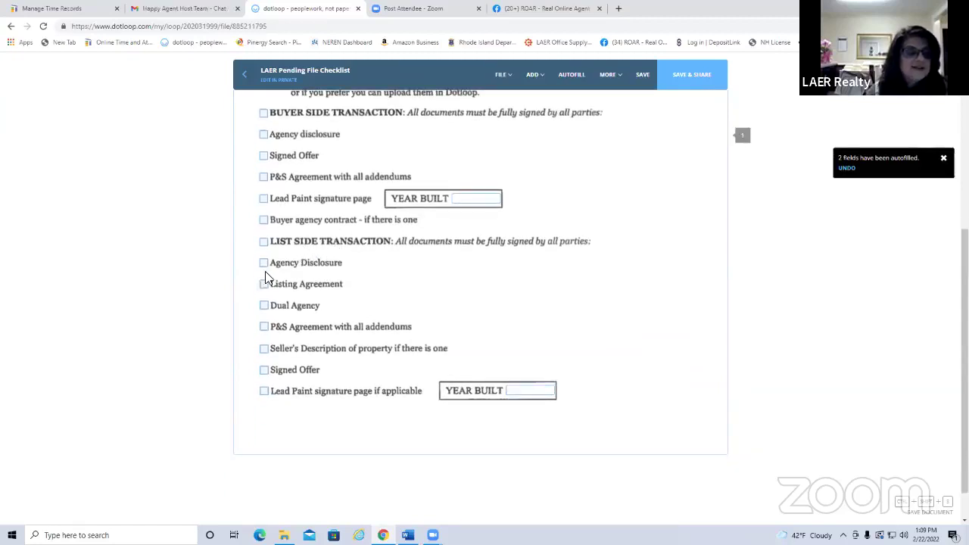
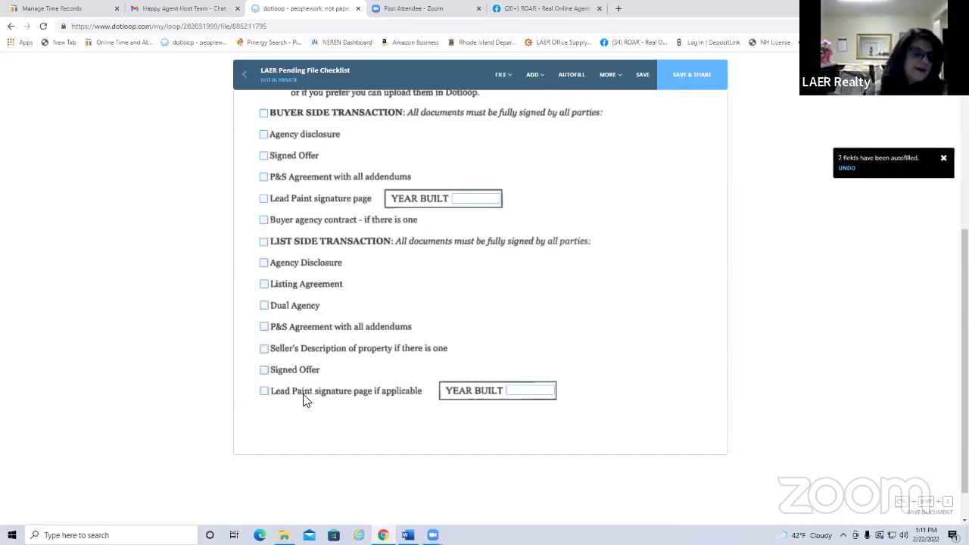
{"action": "scroll", "coordinate": [434, 249], "scroll_direction": "up", "scroll_amount": 4}
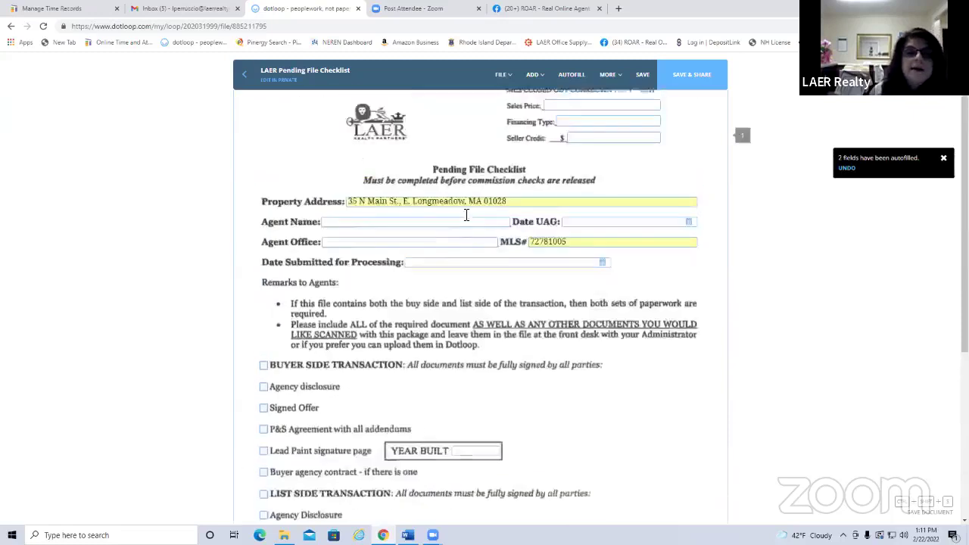
{"action": "left_click", "coordinate": [246, 74]}
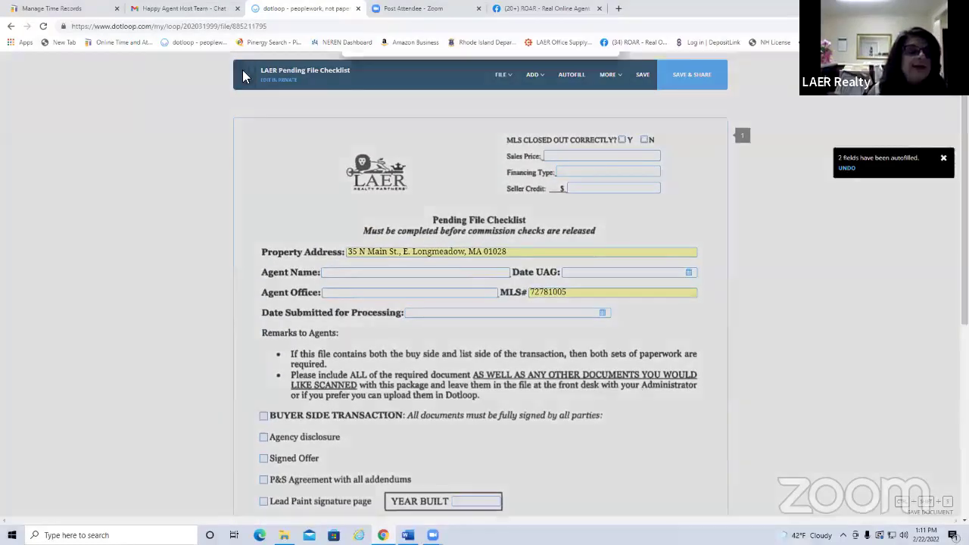
{"action": "left_click", "coordinate": [510, 327]}
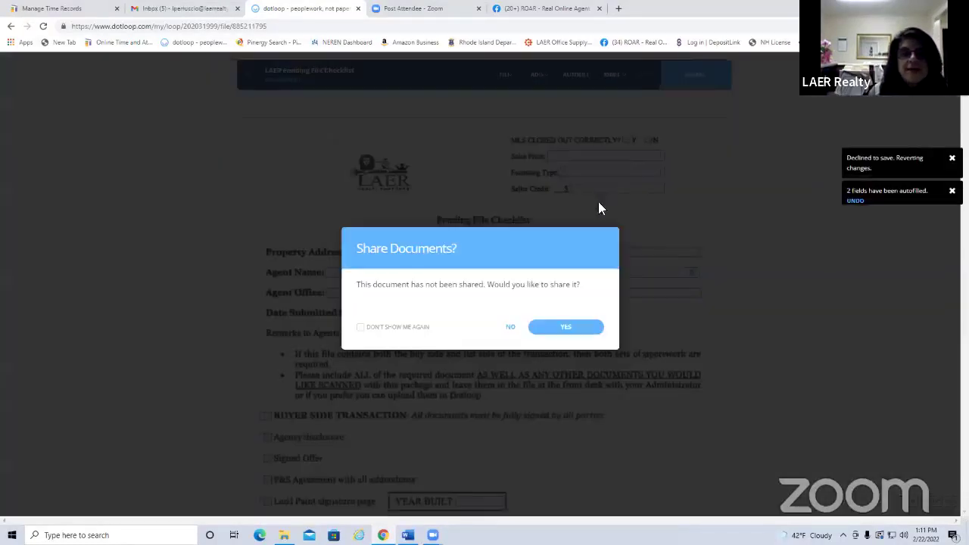
{"action": "left_click", "coordinate": [519, 326]}
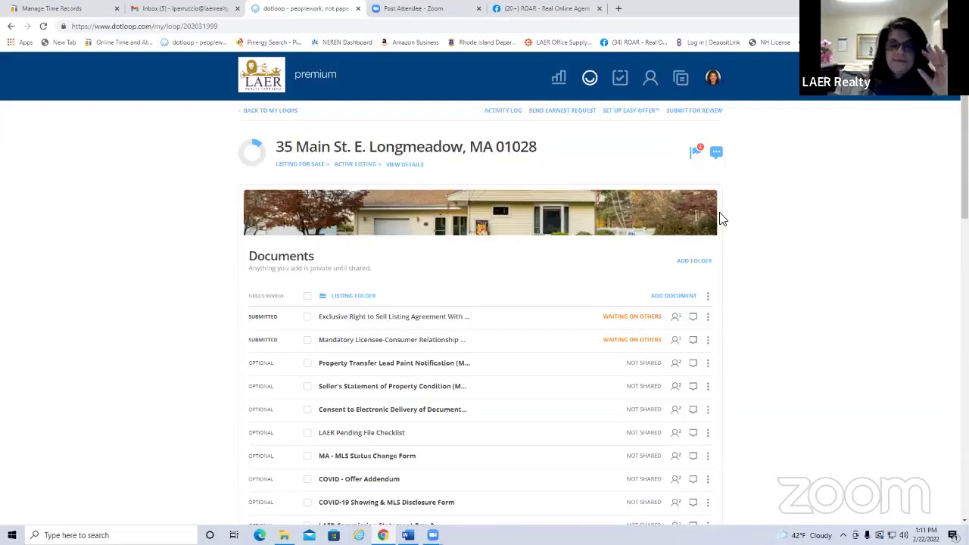
{"action": "mouse_move", "coordinate": [711, 227]}
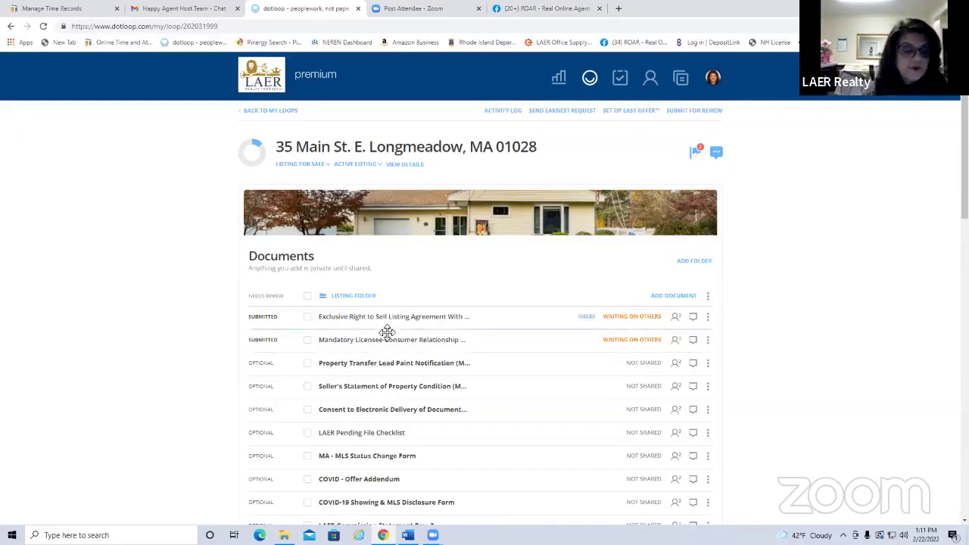
{"action": "scroll", "coordinate": [390, 340], "scroll_direction": "down", "scroll_amount": 2}
{"action": "scroll", "coordinate": [488, 363], "scroll_direction": "up", "scroll_amount": 2}
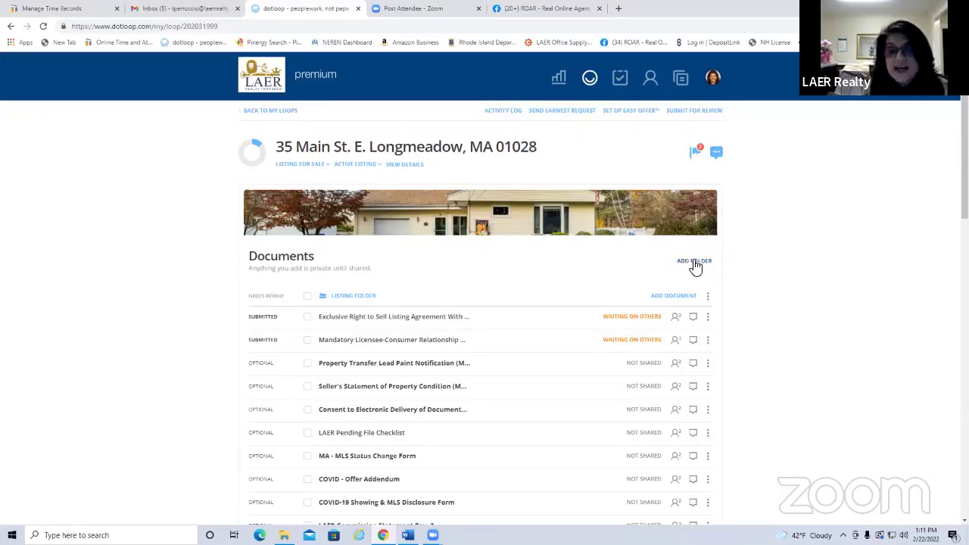
- Create a new folder above the Listing Folder named 'Buyer Folder'
{"action": "left_click", "coordinate": [695, 265]}
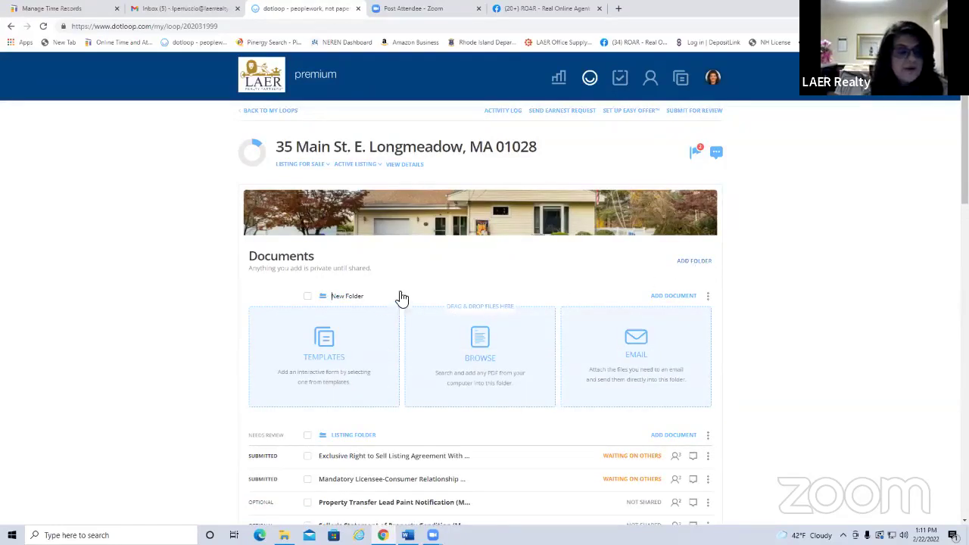
{"action": "left_click_drag", "start_coordinate": [332, 296], "coordinate": [363, 297]}
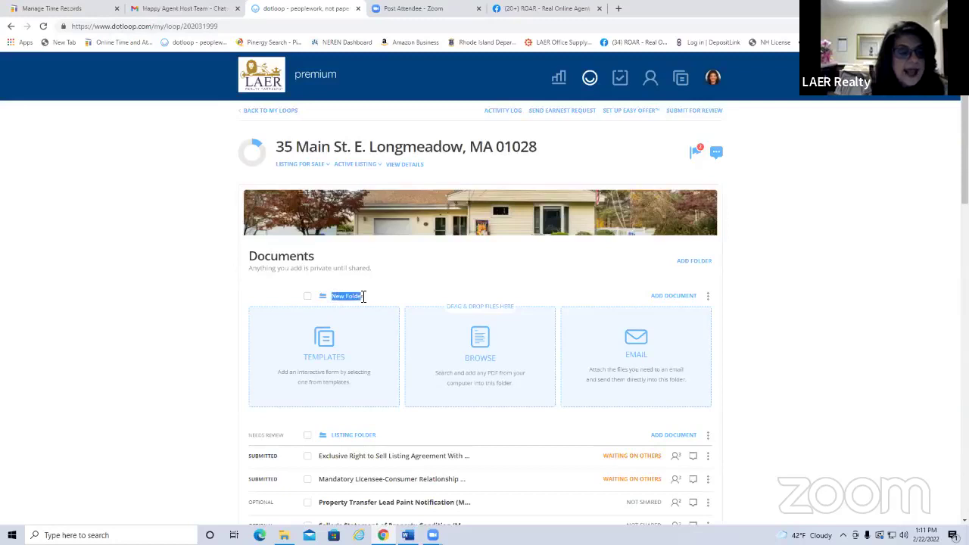
{"action": "type", "text": "Su"}
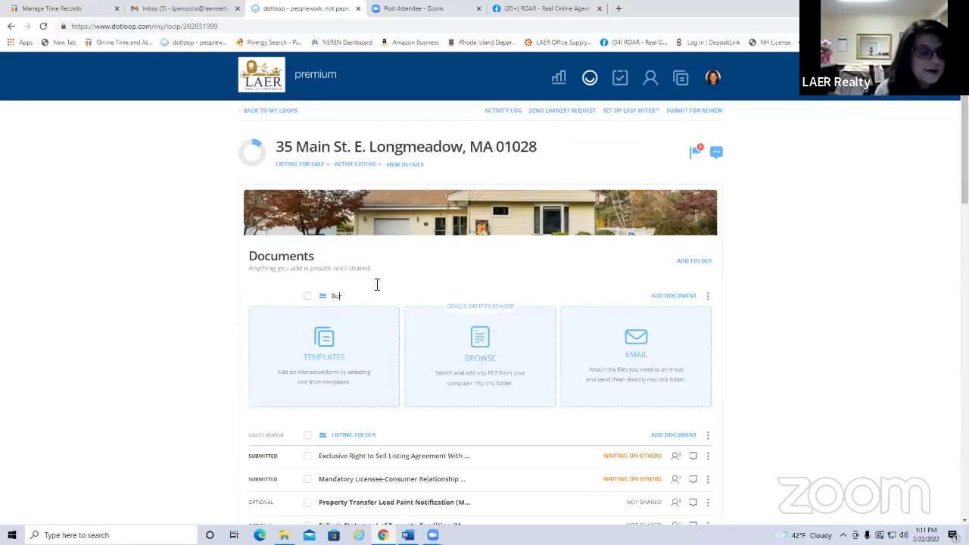
{"action": "type", "text": "r"}
{"action": "type", "text": "er Fol"}
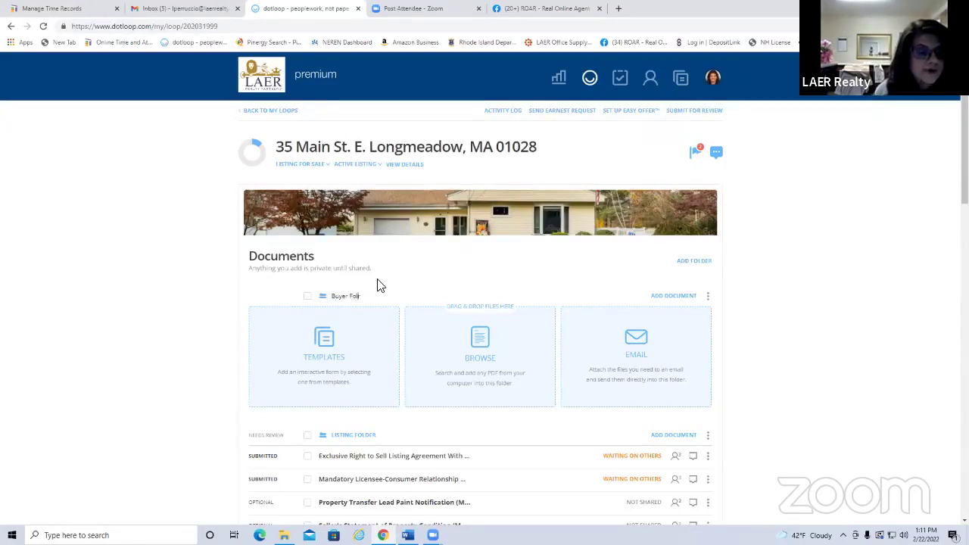
{"action": "type", "text": "der"}
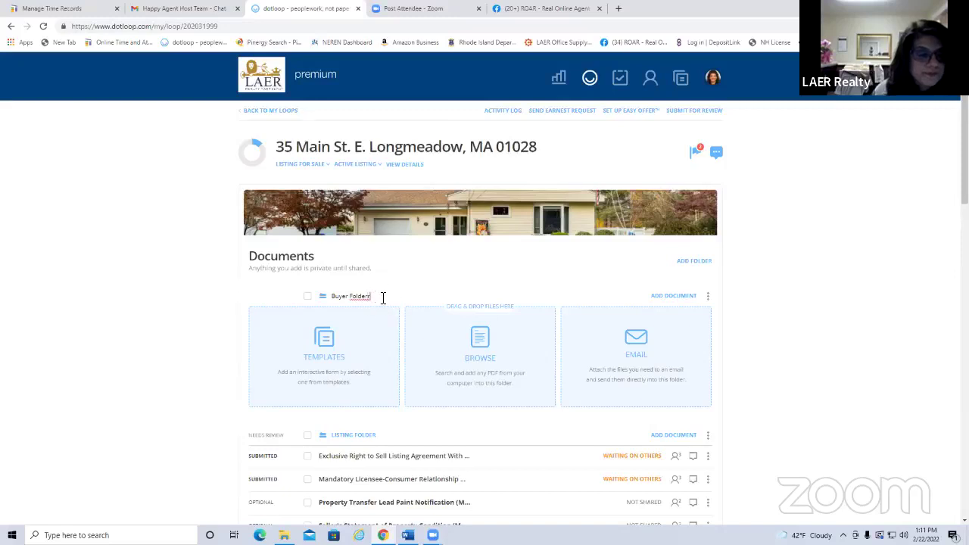
{"action": "key", "text": "Return"}
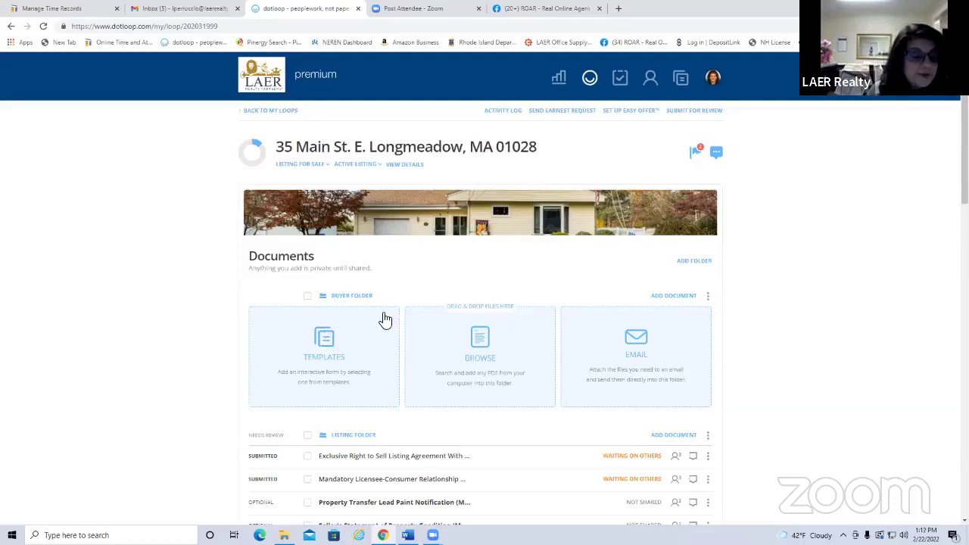
- Import Consent to Dual Agency - Listing (MAR 710) from the MA - LAER Master File templates into Buyer Folder
{"action": "left_click", "coordinate": [329, 345]}
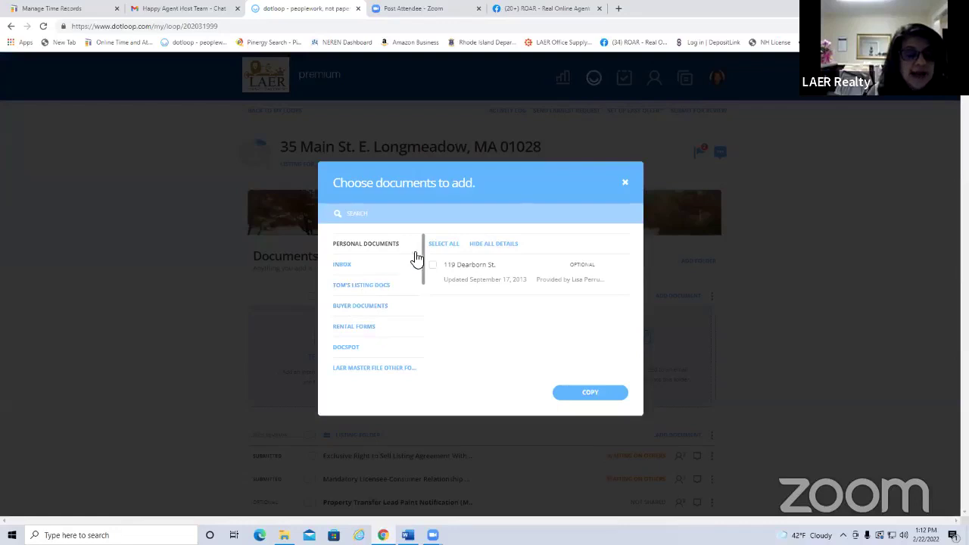
{"action": "left_click_drag", "start_coordinate": [424, 260], "coordinate": [426, 293]}
{"action": "left_click", "coordinate": [374, 307]}
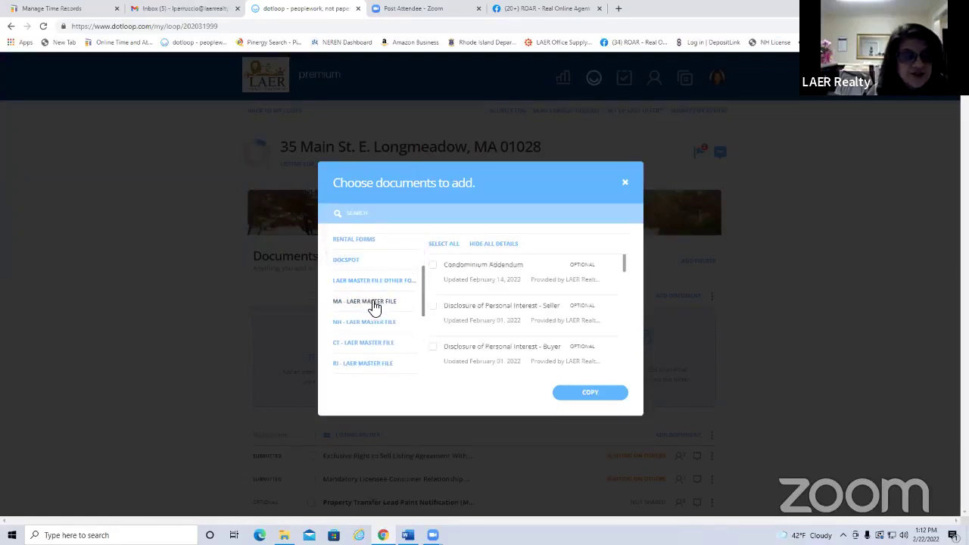
{"action": "left_click", "coordinate": [379, 210]}
{"action": "type", "text": "dua"}
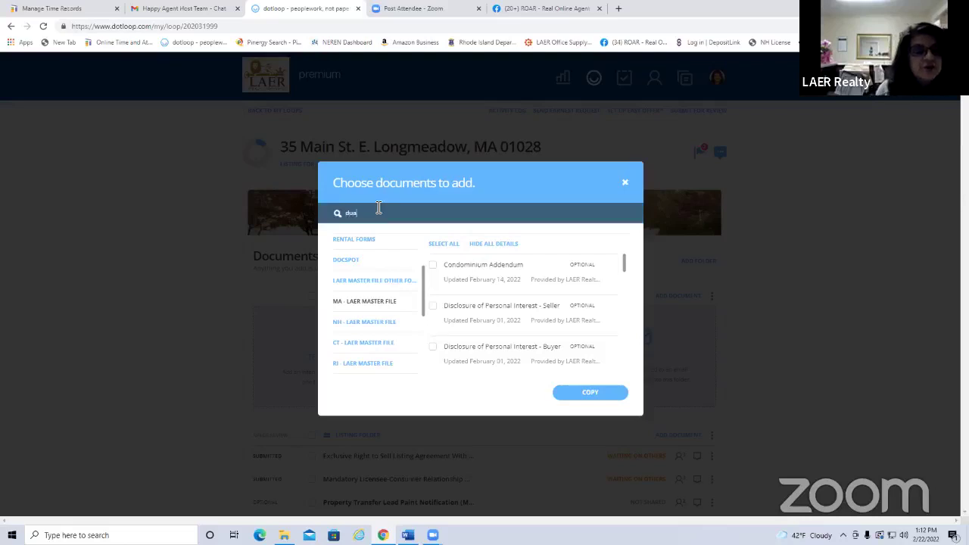
{"action": "type", "text": "l"}
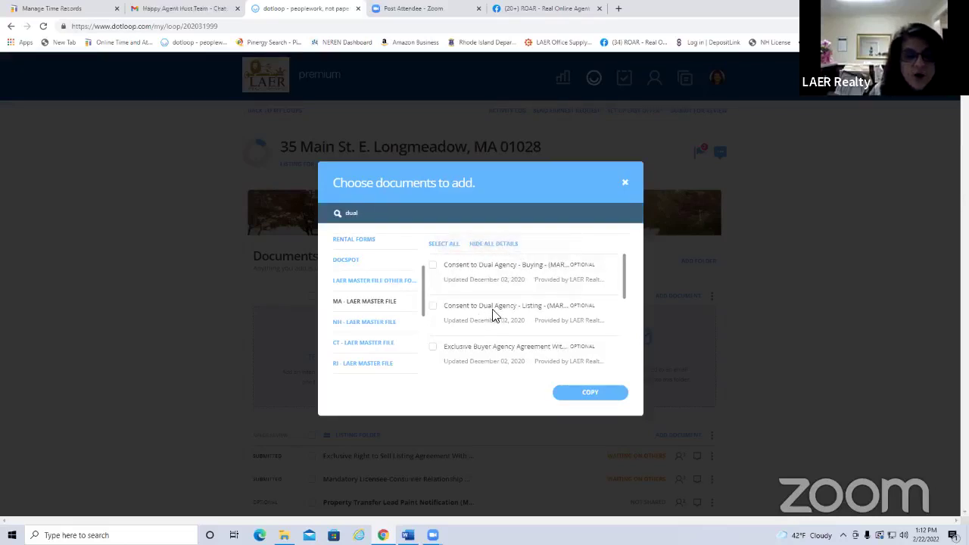
{"action": "left_click", "coordinate": [436, 308]}
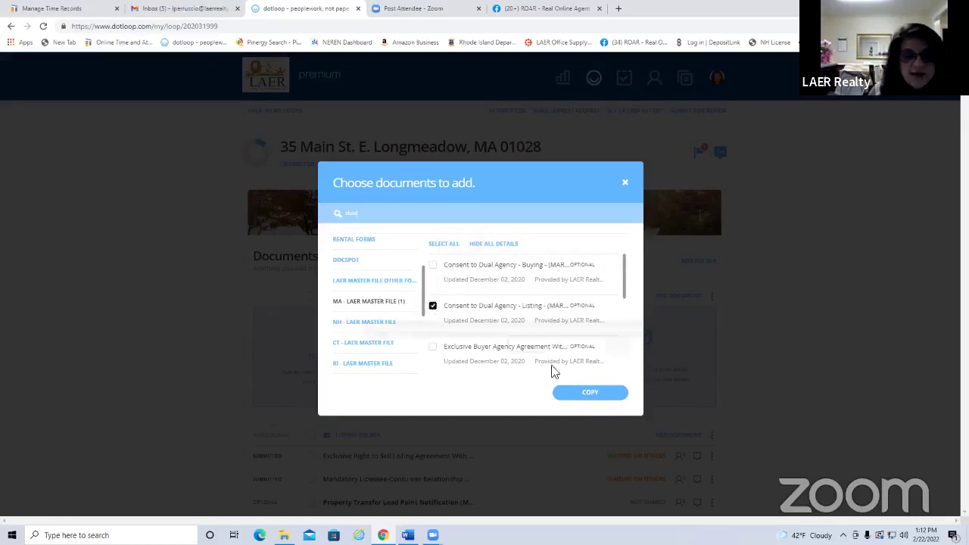
{"action": "left_click", "coordinate": [590, 395]}
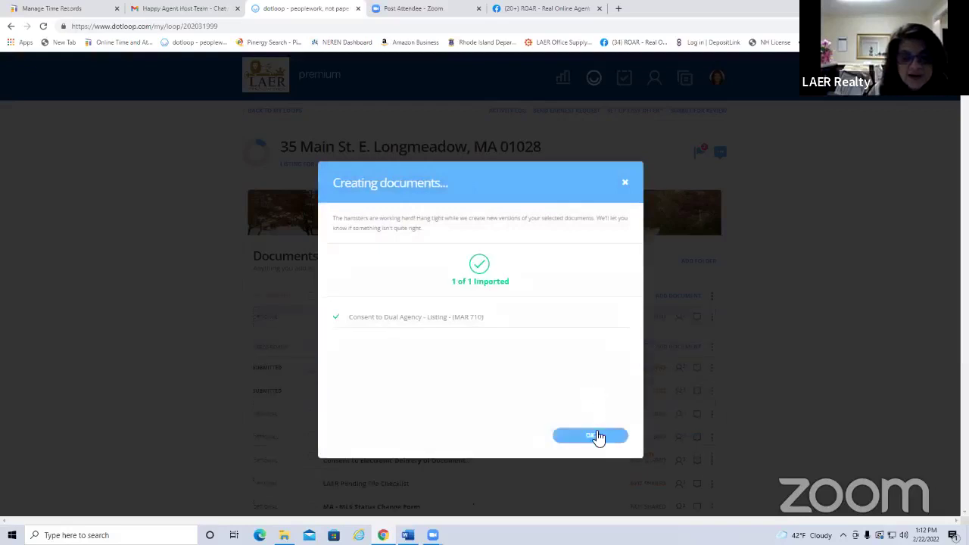
{"action": "left_click", "coordinate": [597, 438]}
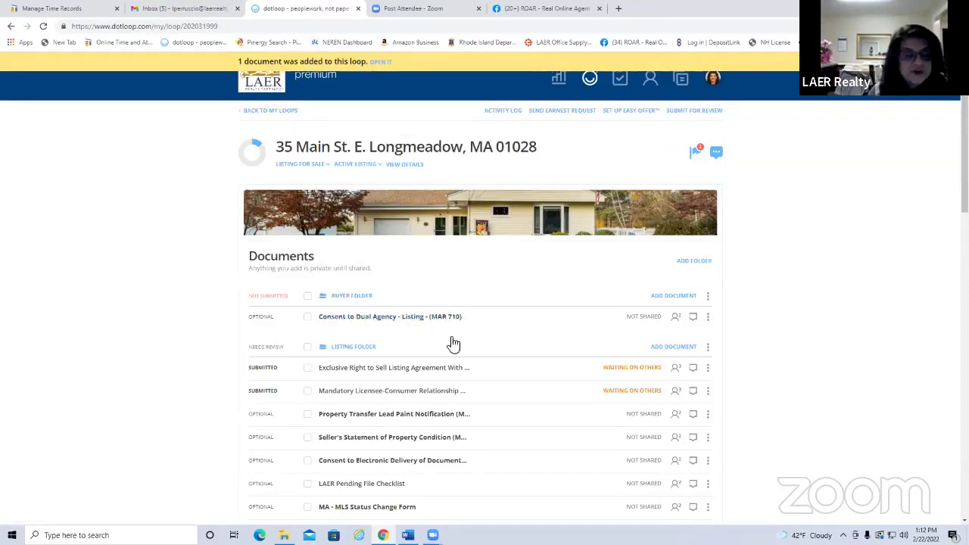
- Drag the Consent to Dual Agency - Listing (MAR 710) form from Buyer Folder into Listing Folder
{"action": "scroll", "coordinate": [457, 346], "scroll_direction": "down", "scroll_amount": 4}
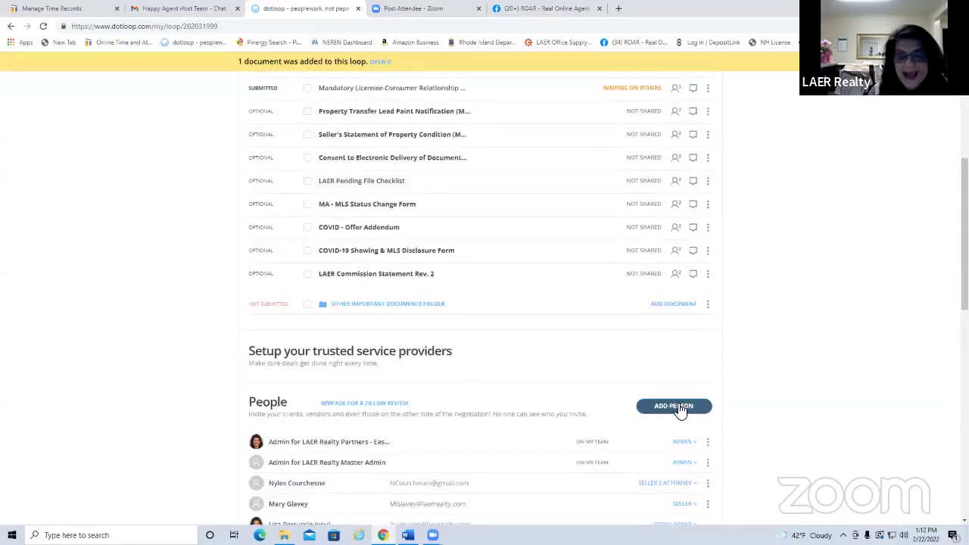
{"action": "scroll", "coordinate": [650, 452], "scroll_direction": "up", "scroll_amount": 4}
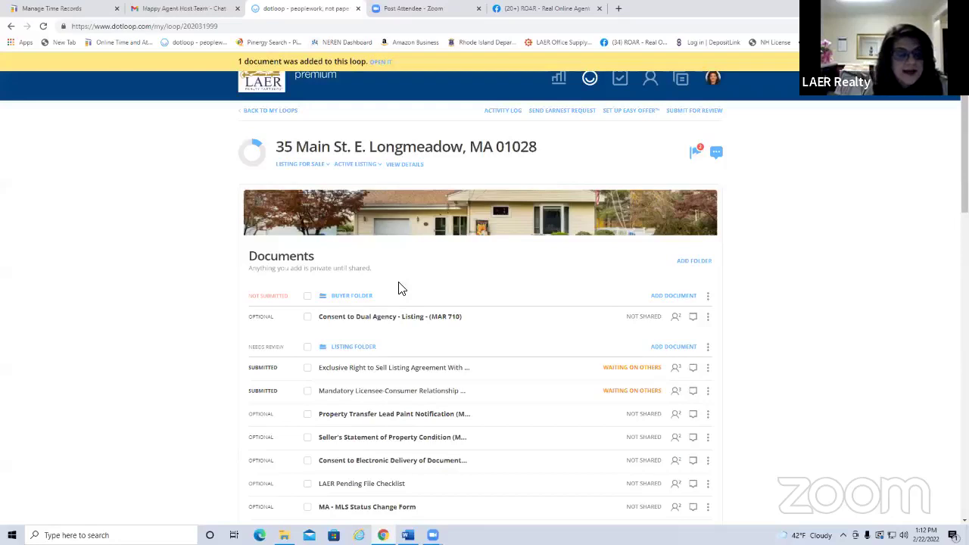
{"action": "left_click_drag", "start_coordinate": [416, 319], "coordinate": [417, 364]}
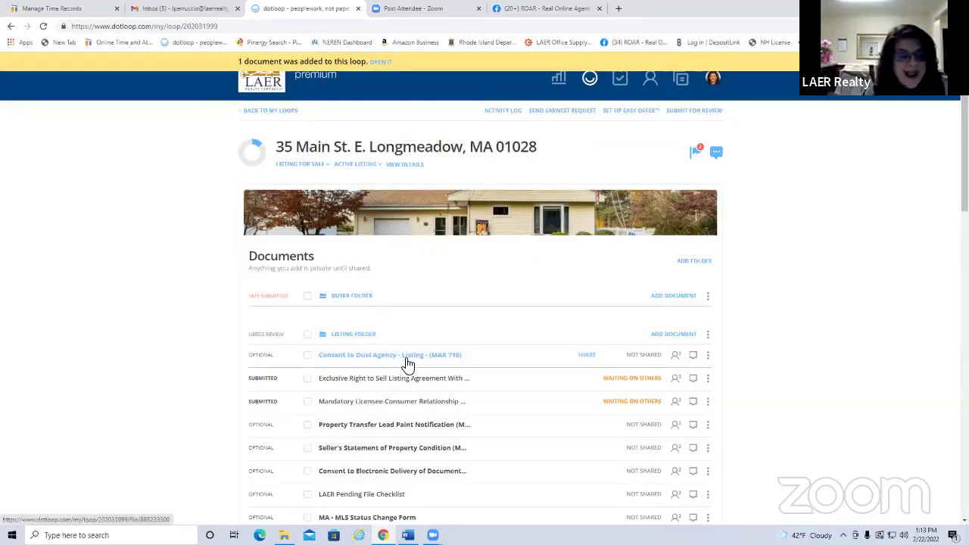
- Import Consent to Dual Agency - Buying (MAR 710) from the MA - LAER Master File templates into Buyer Folder
{"action": "left_click", "coordinate": [667, 298]}
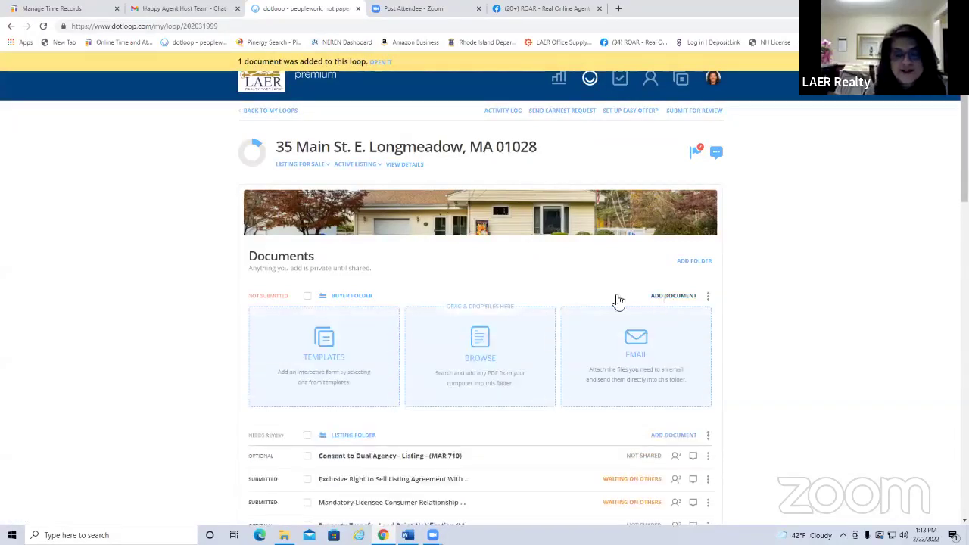
{"action": "left_click", "coordinate": [324, 338]}
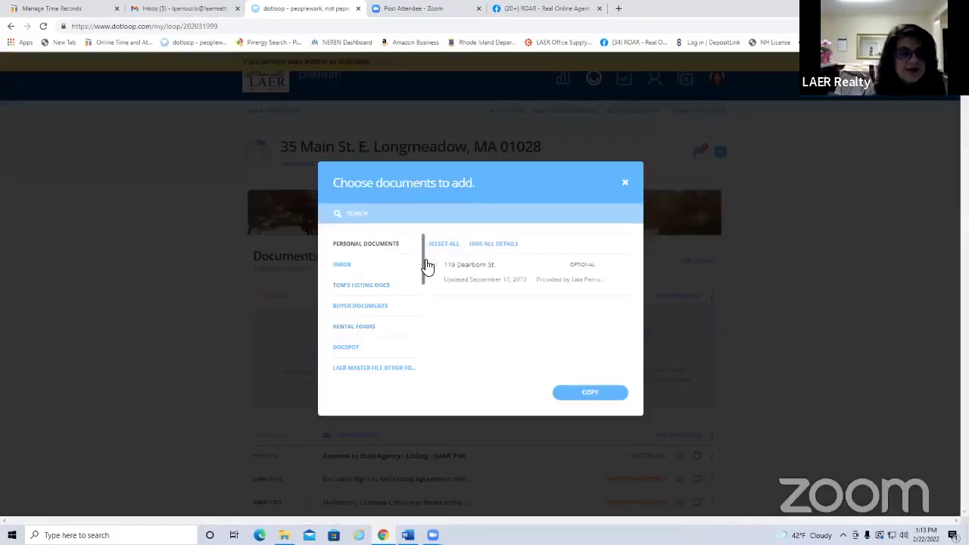
{"action": "left_click_drag", "start_coordinate": [424, 266], "coordinate": [389, 303]}
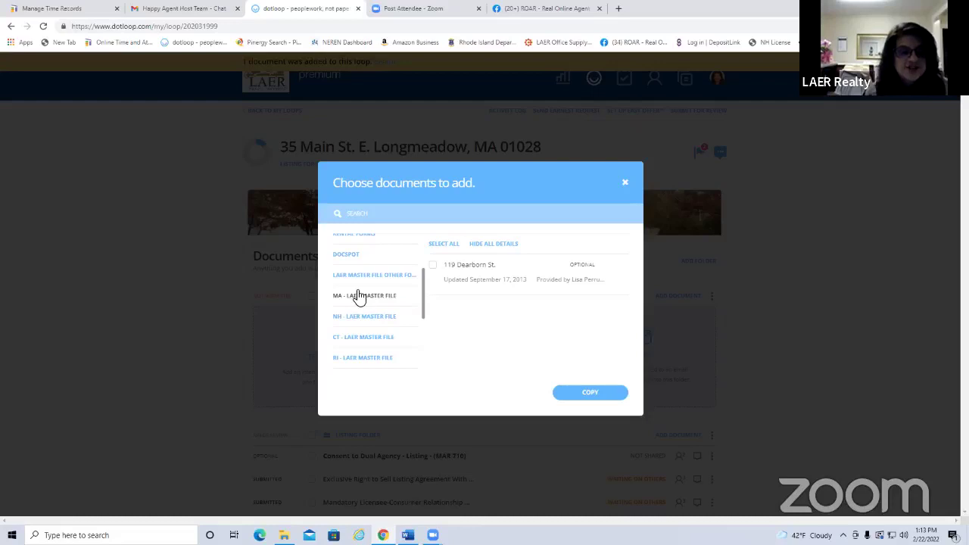
{"action": "left_click", "coordinate": [359, 296]}
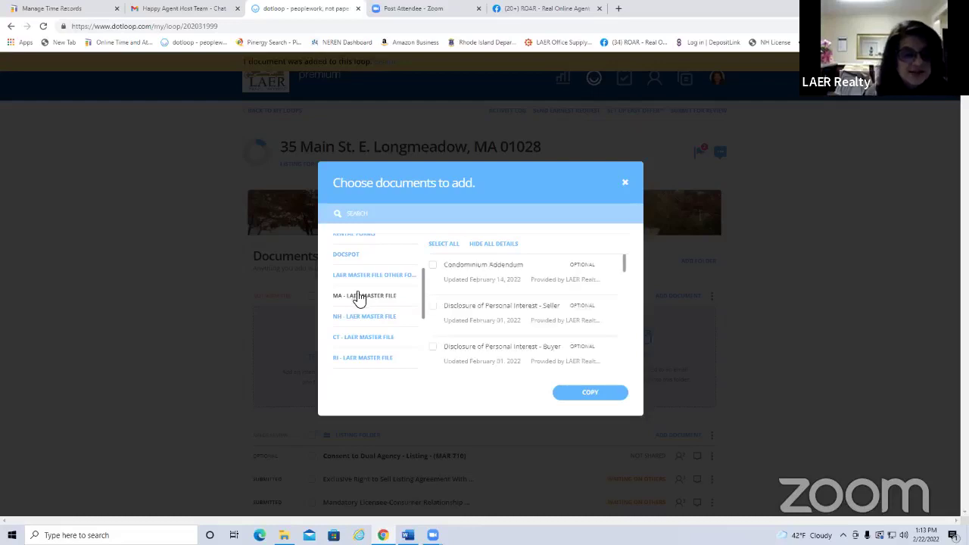
{"action": "left_click", "coordinate": [374, 210]}
{"action": "type", "text": "du"}
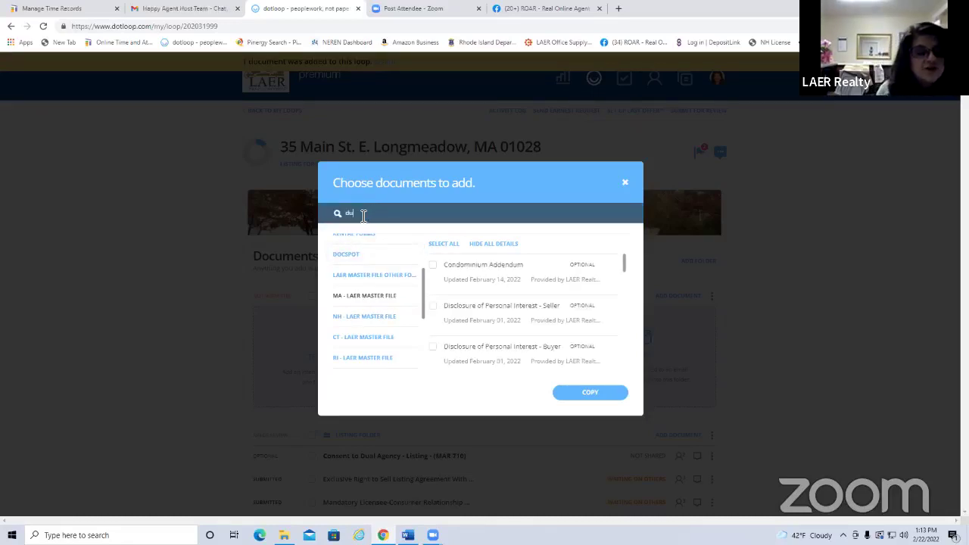
{"action": "type", "text": "al"}
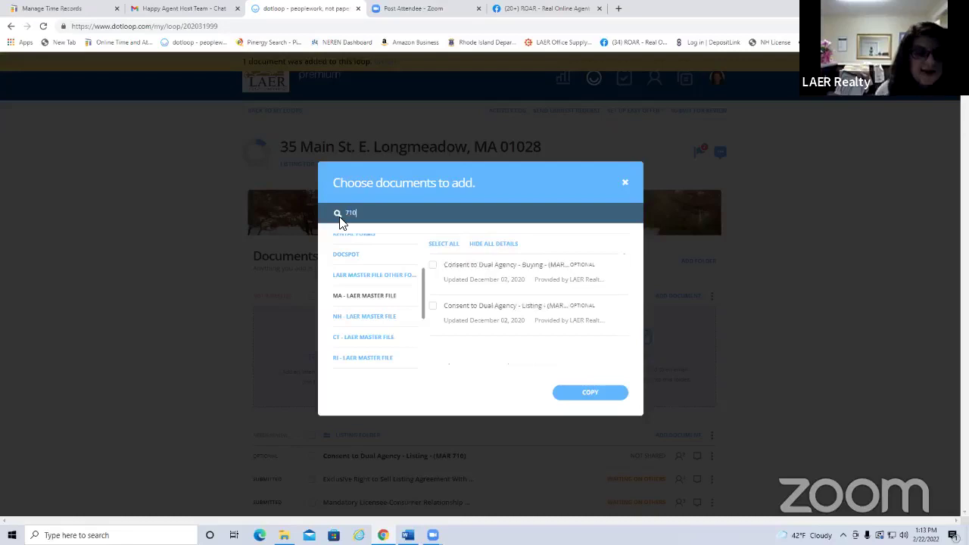
{"action": "type", "text": "10"}
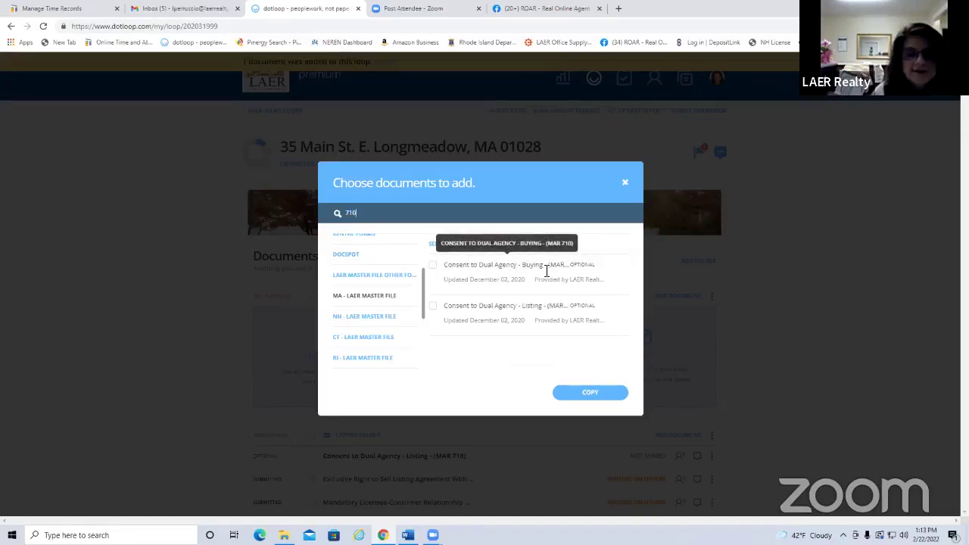
{"action": "left_click", "coordinate": [432, 266]}
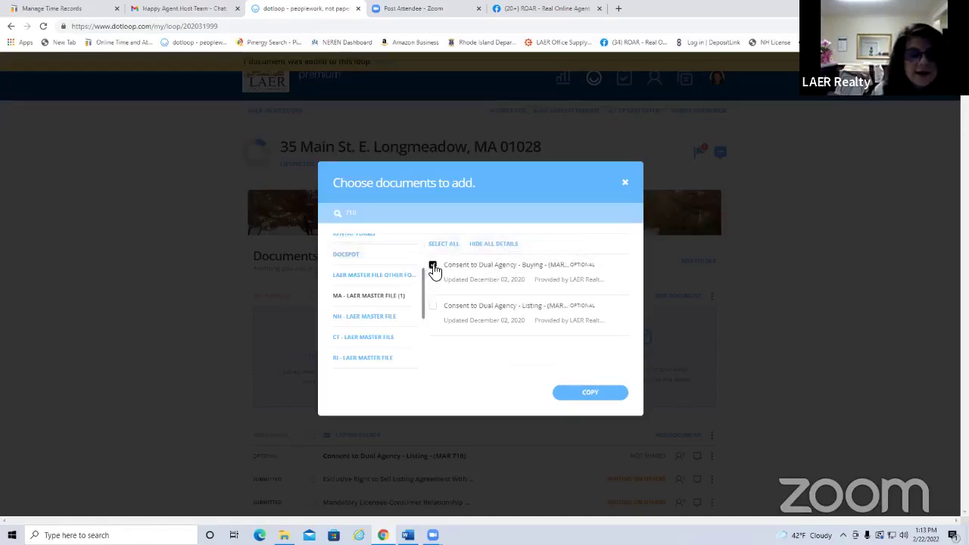
{"action": "left_click", "coordinate": [606, 394]}
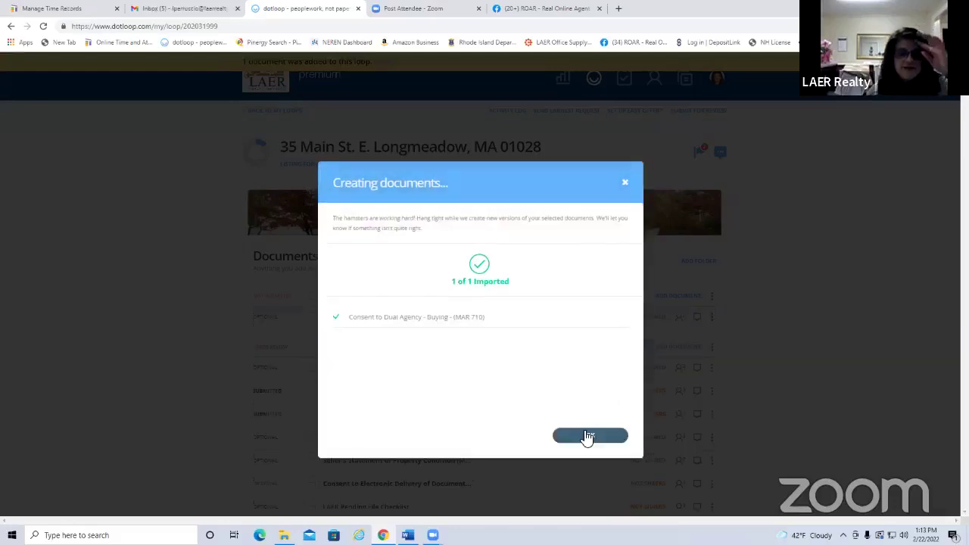
{"action": "left_click", "coordinate": [587, 437]}
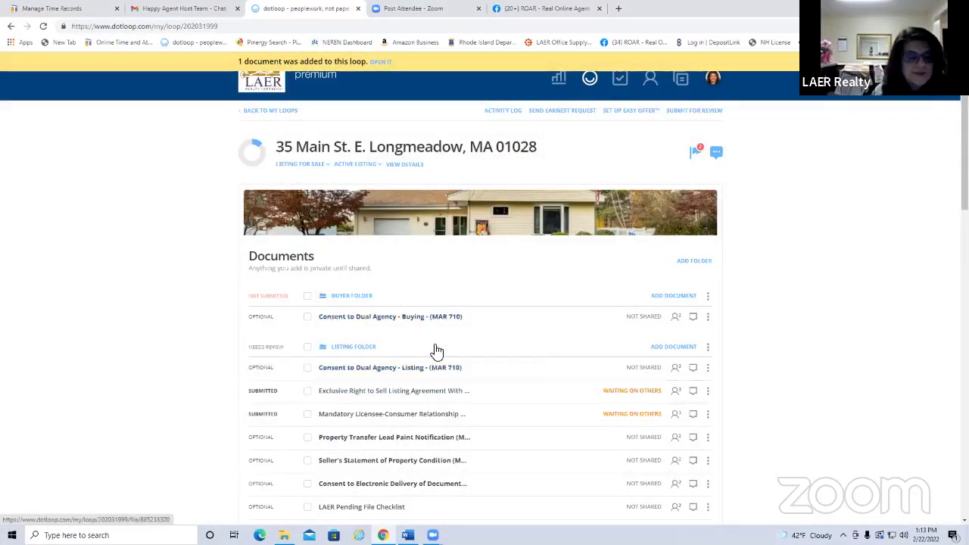
- Show the Buyer Folder's Templates, Browse and Email add-document options
{"action": "scroll", "coordinate": [439, 341], "scroll_direction": "down", "scroll_amount": 1}
{"action": "scroll", "coordinate": [441, 336], "scroll_direction": "down", "scroll_amount": 2}
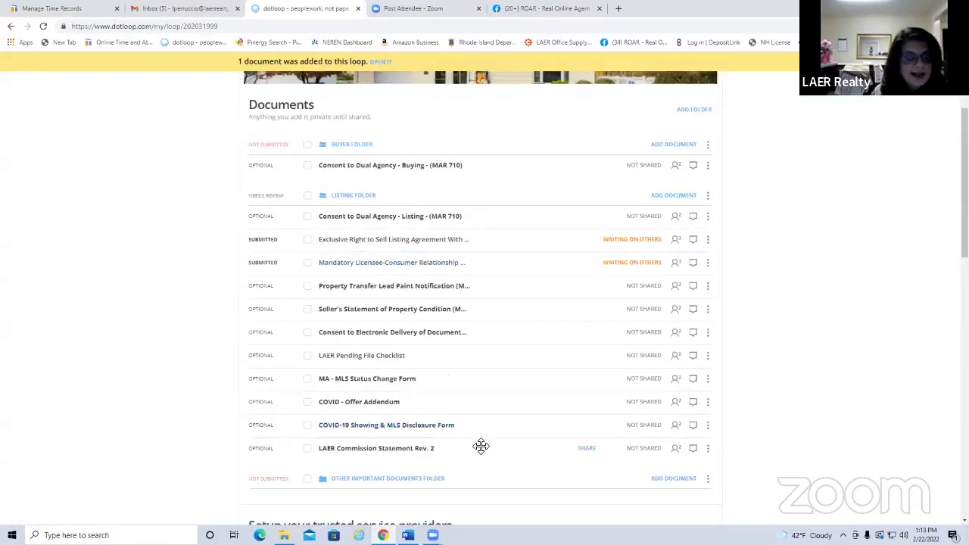
{"action": "scroll", "coordinate": [479, 445], "scroll_direction": "up", "scroll_amount": 1}
{"action": "scroll", "coordinate": [475, 417], "scroll_direction": "up", "scroll_amount": 2}
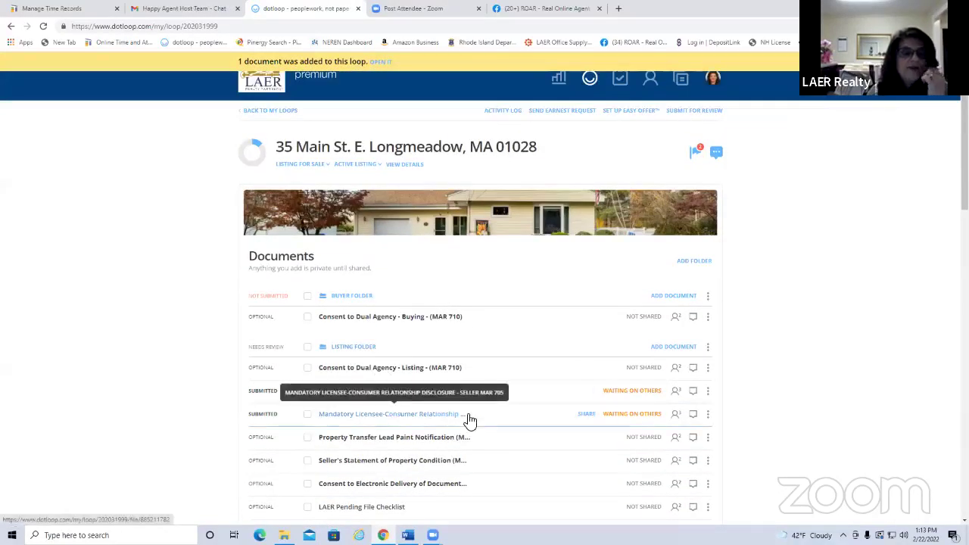
{"action": "left_click", "coordinate": [681, 297]}
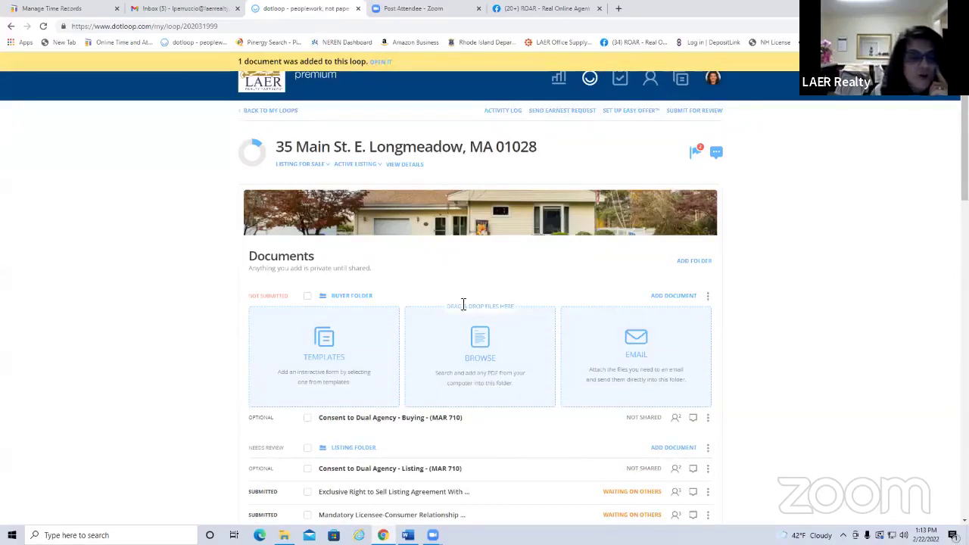
{"action": "scroll", "coordinate": [817, 371], "scroll_direction": "down", "scroll_amount": 1}
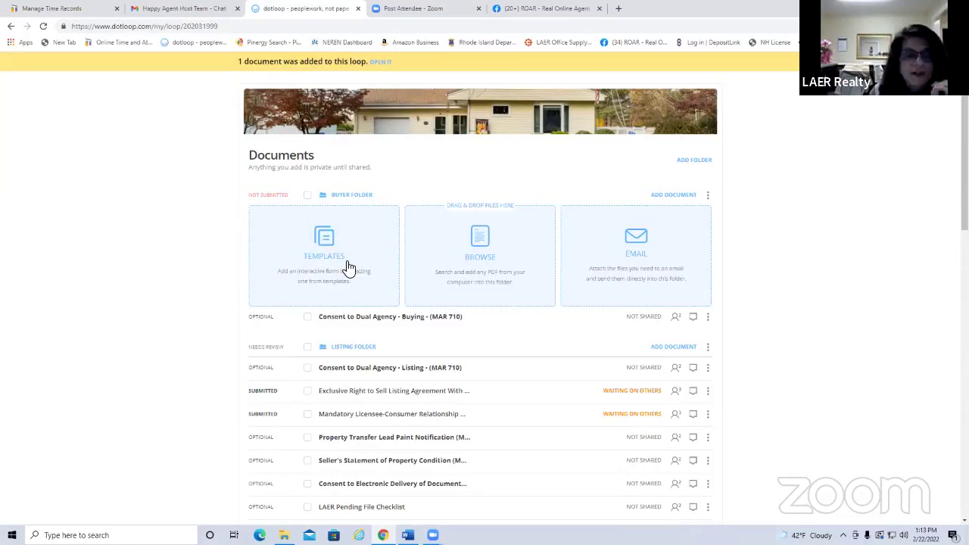
{"action": "left_click", "coordinate": [320, 250]}
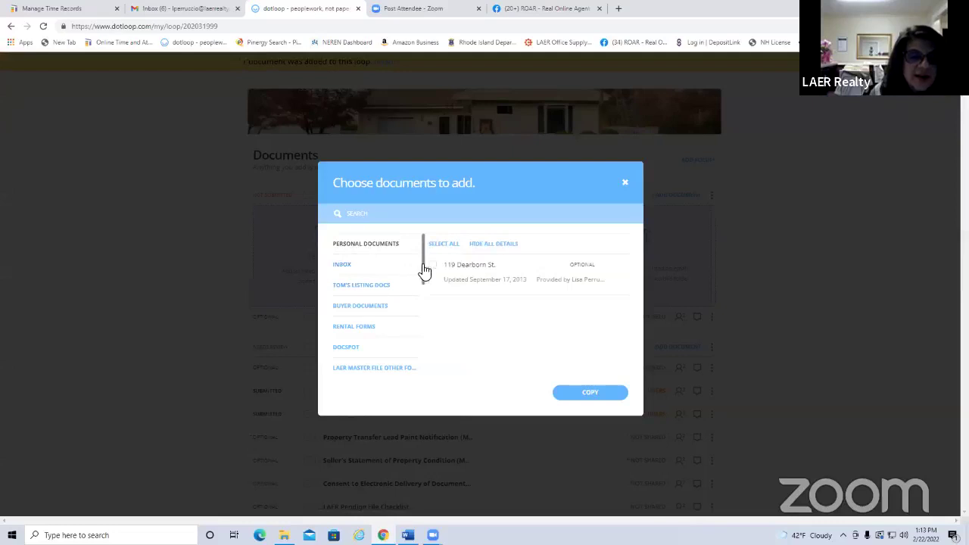
{"action": "left_click_drag", "start_coordinate": [424, 270], "coordinate": [424, 311]}
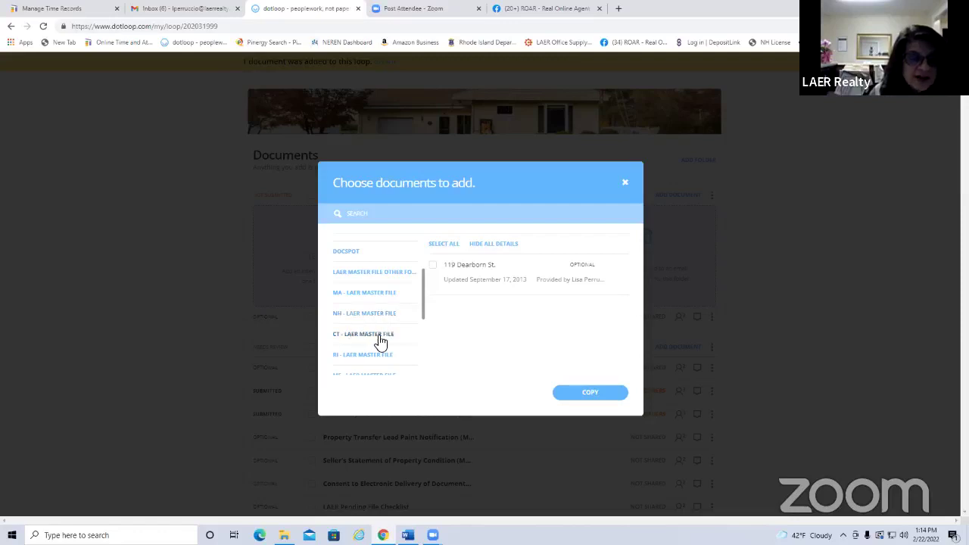
{"action": "mouse_move", "coordinate": [425, 321]}
{"action": "left_mouse_down"}
{"action": "mouse_move", "coordinate": [425, 335]}
{"action": "mouse_move", "coordinate": [422, 277]}
{"action": "mouse_move", "coordinate": [423, 315]}
{"action": "left_mouse_up"}
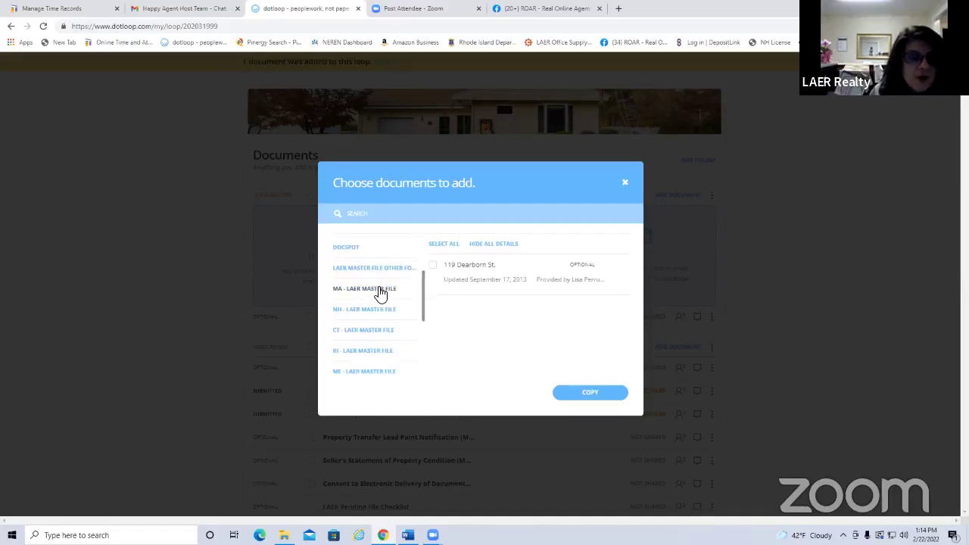
{"action": "left_click", "coordinate": [381, 292]}
{"action": "left_click", "coordinate": [372, 215]}
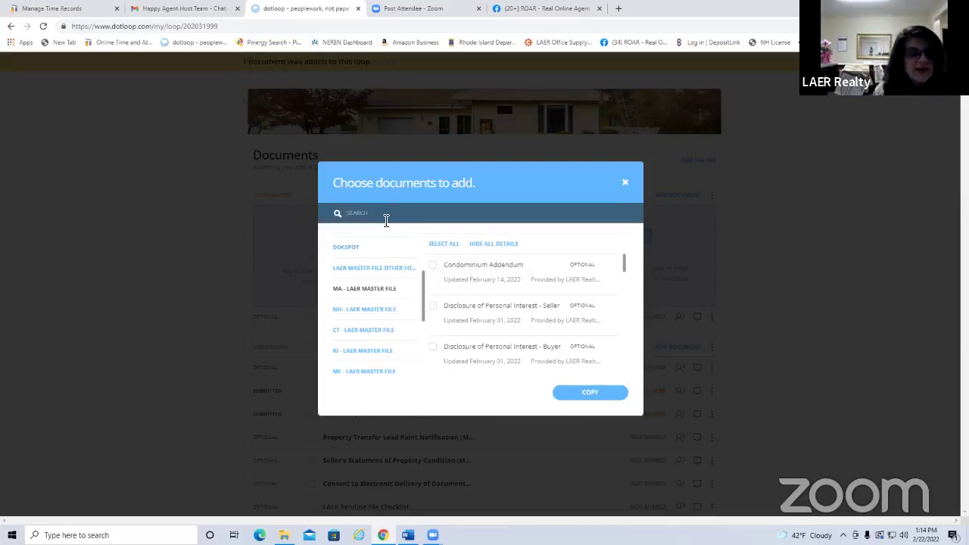
{"action": "type", "text": "exte"}
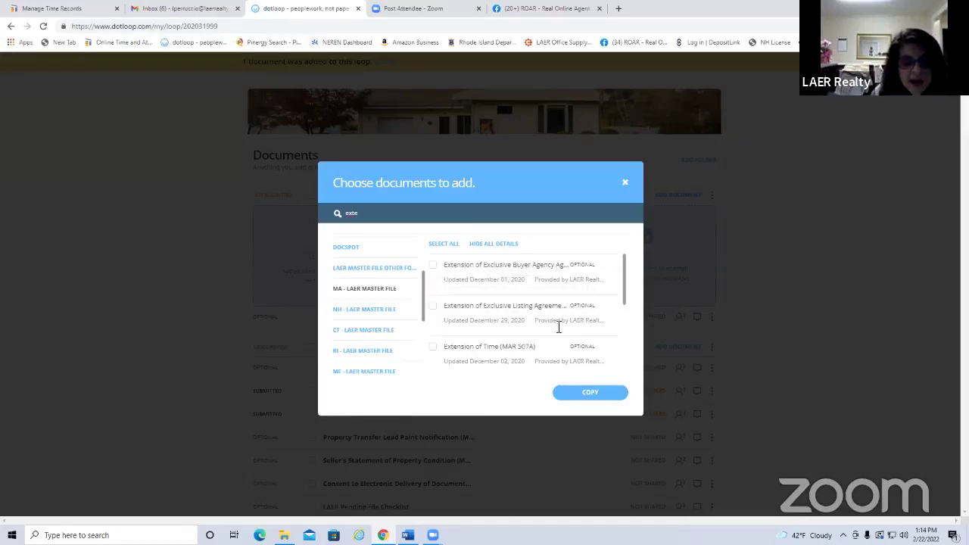
{"action": "mouse_move", "coordinate": [625, 300]}
{"action": "left_mouse_down"}
{"action": "mouse_move", "coordinate": [628, 335]}
{"action": "mouse_move", "coordinate": [627, 309]}
{"action": "left_mouse_up"}
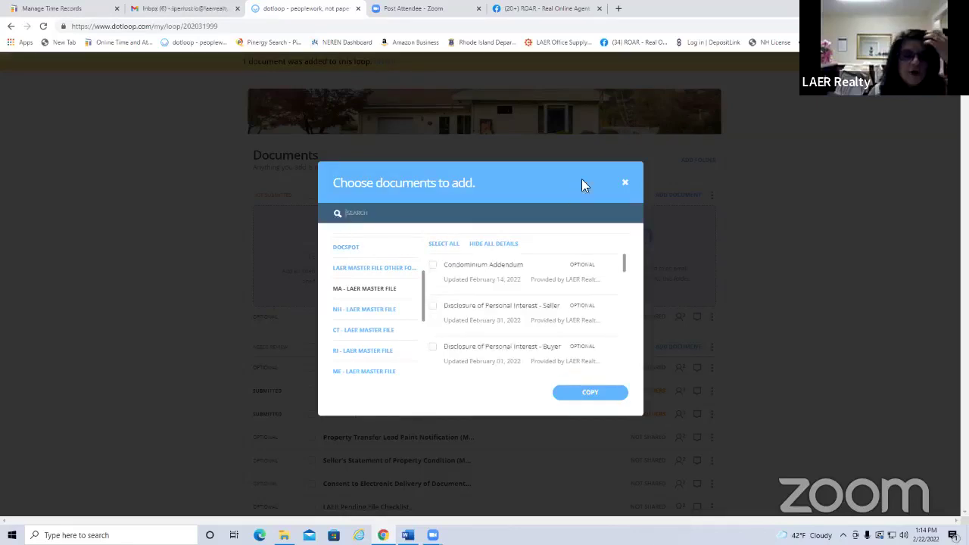
{"action": "left_click", "coordinate": [625, 184]}
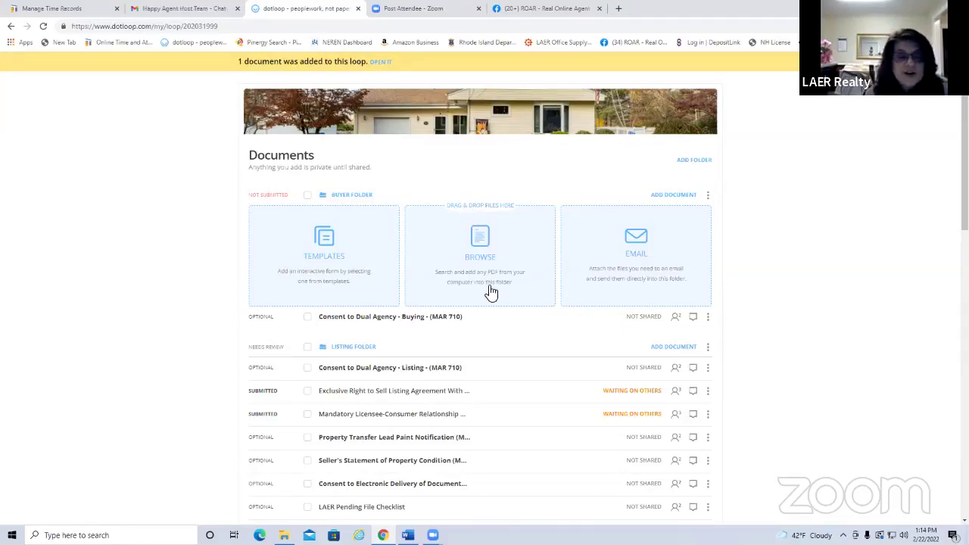
- Upload the CHELMSFORD (7) PDF from Downloads into the Buyer Folder
{"action": "left_click", "coordinate": [485, 242]}
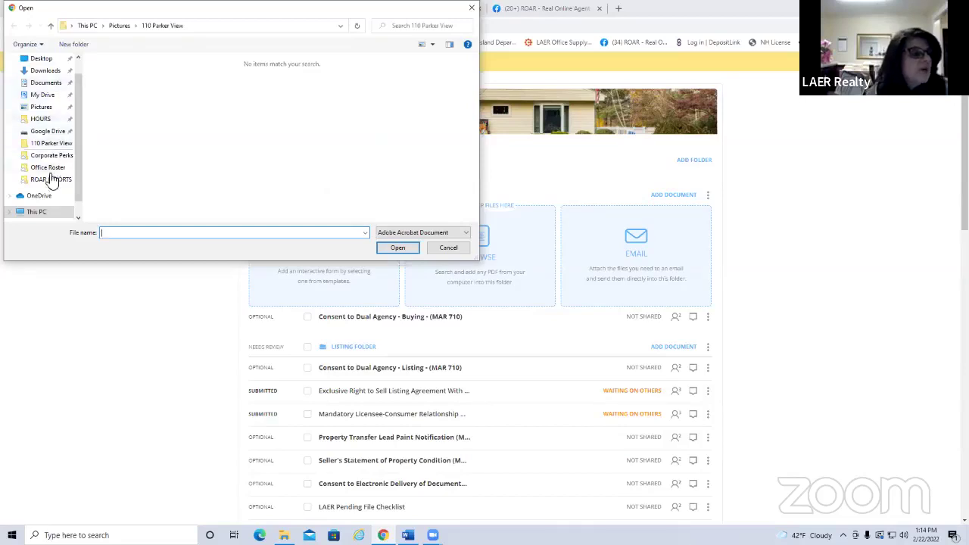
{"action": "left_click", "coordinate": [47, 70]}
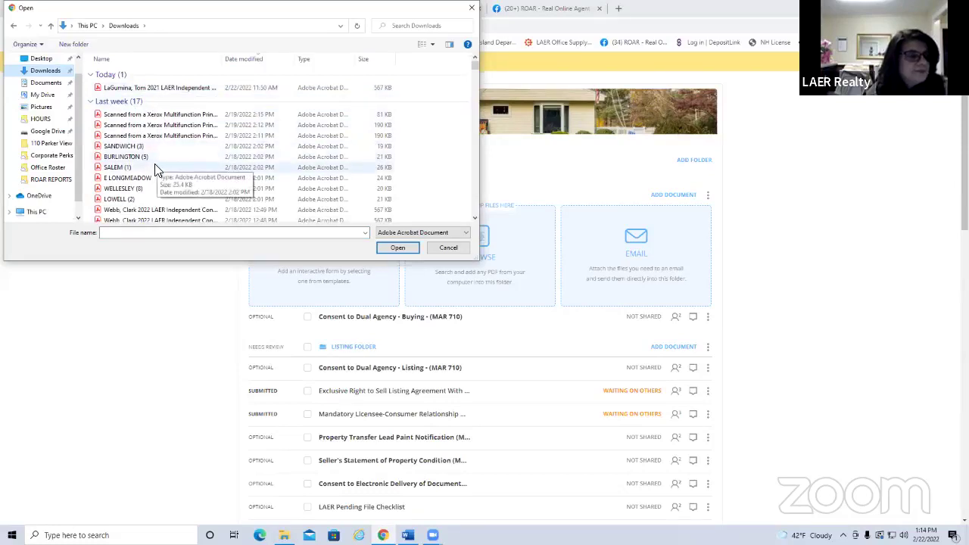
{"action": "scroll", "coordinate": [155, 168], "scroll_direction": "down", "scroll_amount": 6}
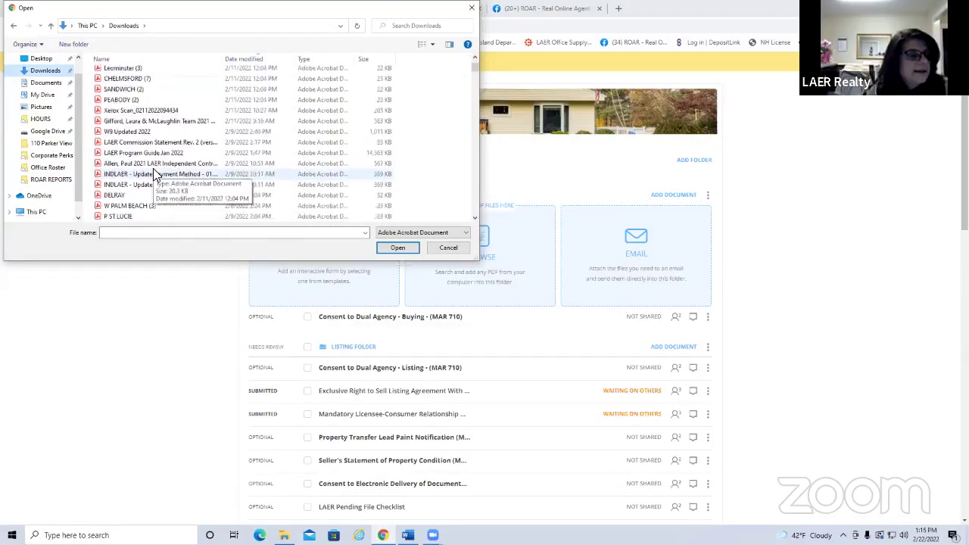
{"action": "scroll", "coordinate": [142, 149], "scroll_direction": "up", "scroll_amount": 1}
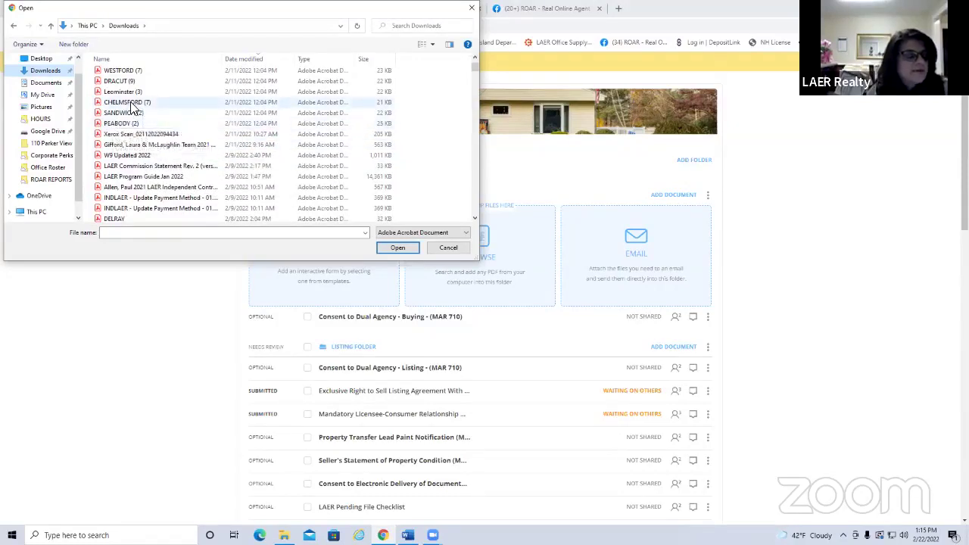
{"action": "double_click", "coordinate": [132, 106]}
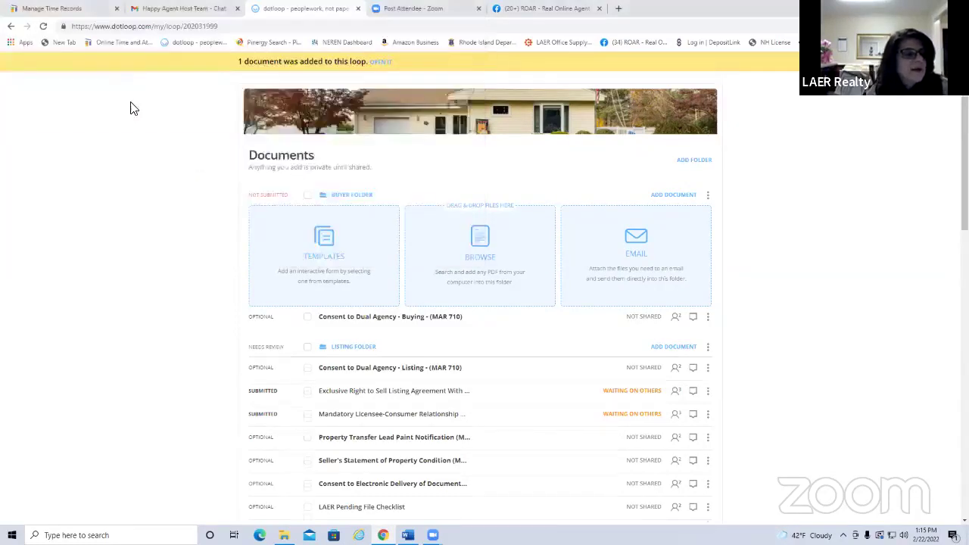
- Rename the uploaded CHELMSFORD (7) document in Buyer Folder to 'FE Offer'
{"action": "scroll", "coordinate": [358, 232], "scroll_direction": "down", "scroll_amount": 2}
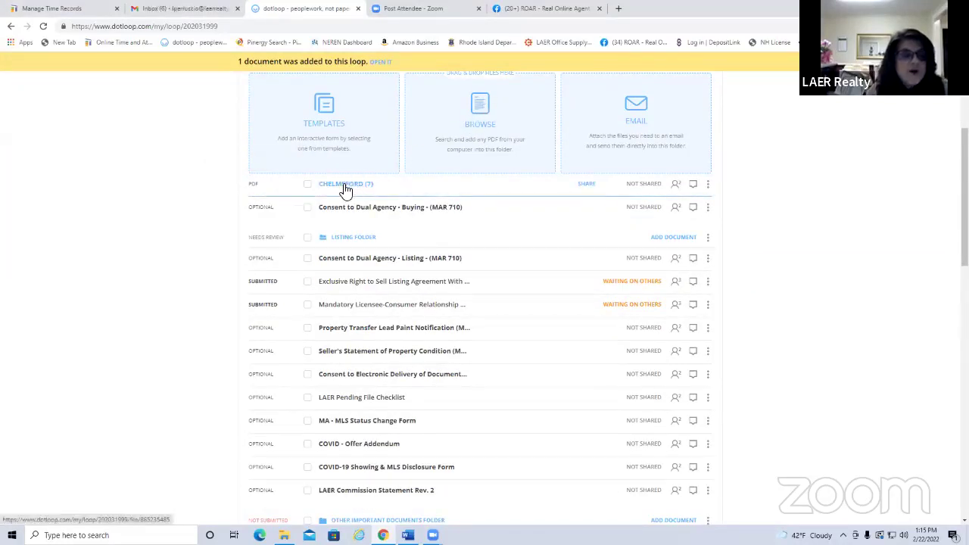
{"action": "left_click", "coordinate": [707, 186]}
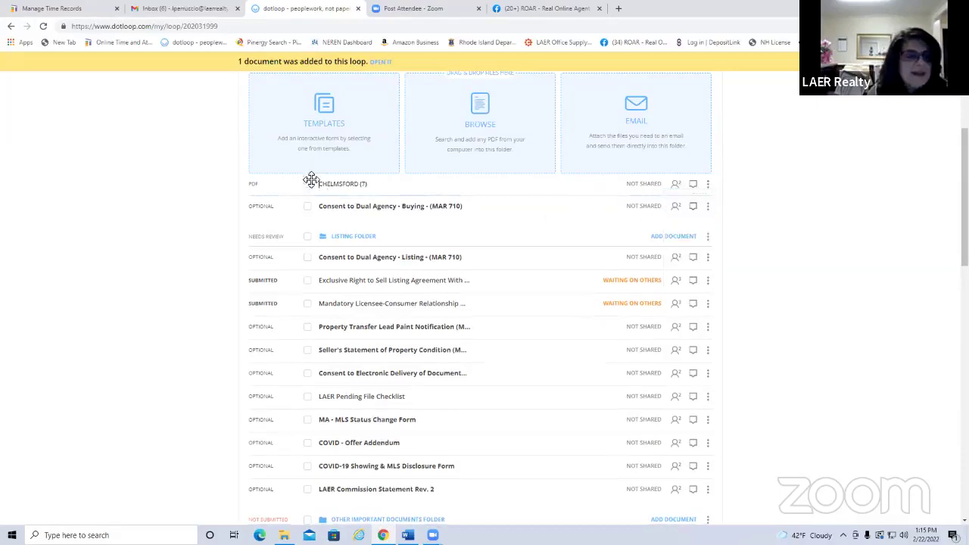
{"action": "left_click_drag", "start_coordinate": [321, 186], "coordinate": [372, 190]}
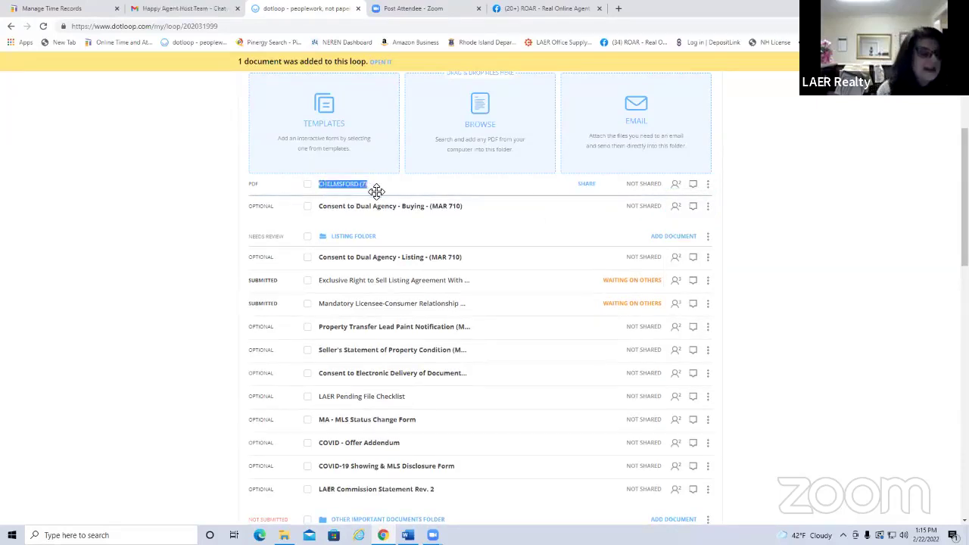
{"action": "type", "text": "FE C"}
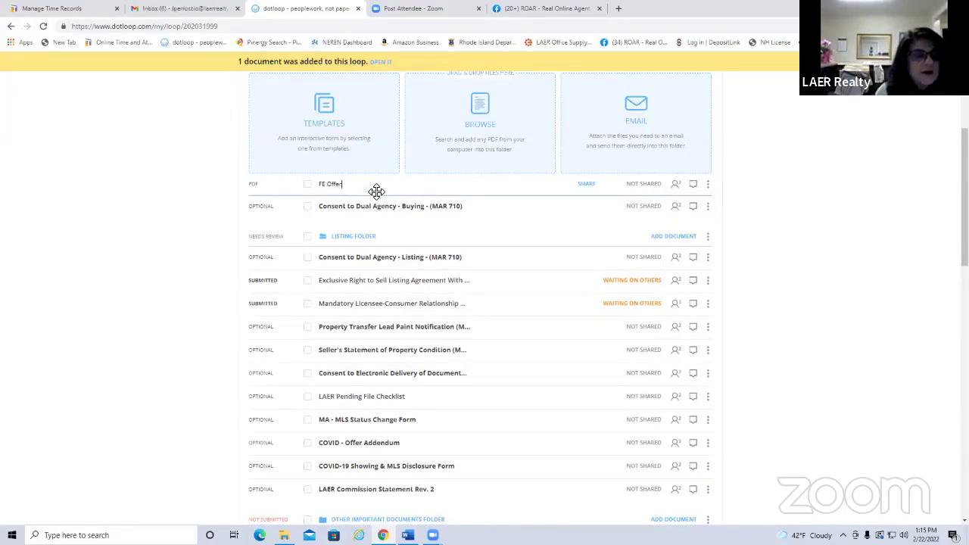
{"action": "type", "text": "ffer"}
{"action": "key", "text": "Return"}
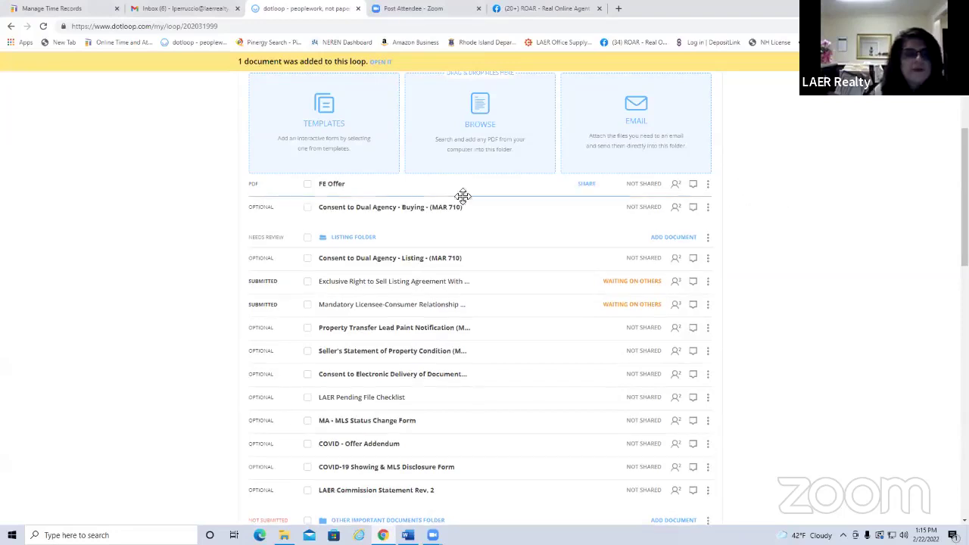
{"action": "scroll", "coordinate": [460, 250], "scroll_direction": "up", "scroll_amount": 1}
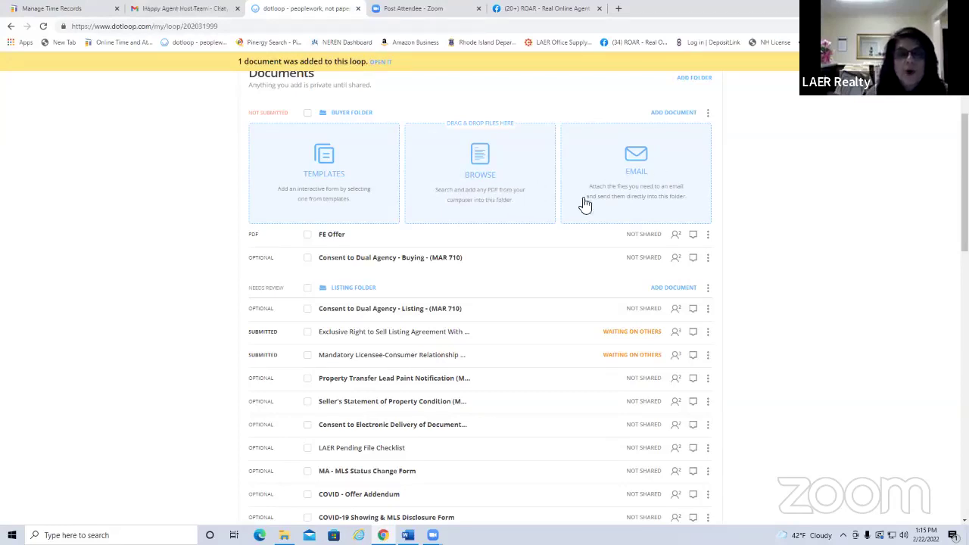
{"action": "scroll", "coordinate": [498, 220], "scroll_direction": "up", "scroll_amount": 1}
{"action": "scroll", "coordinate": [498, 218], "scroll_direction": "up", "scroll_amount": 1}
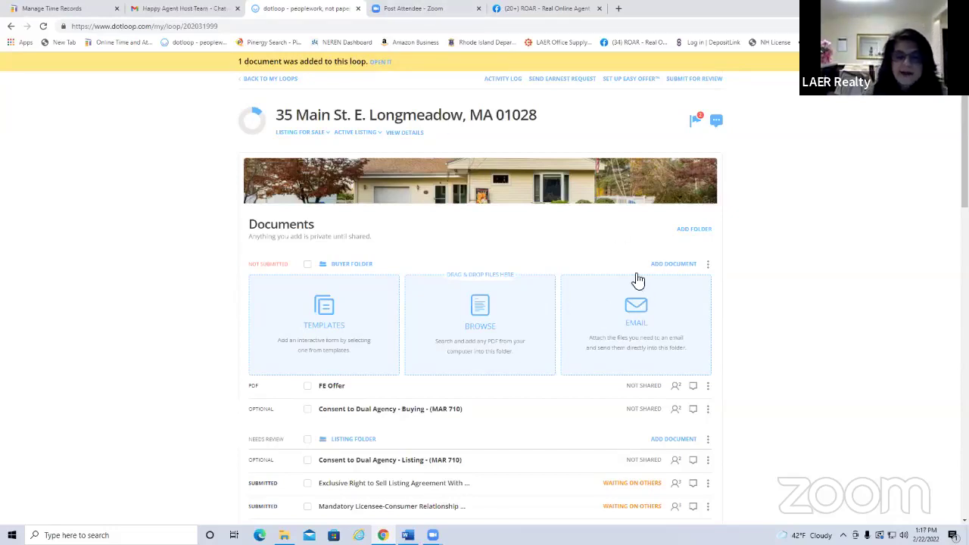
- Copy the Buyer Folder's upload email address to the clipboard and switch to Gmail
{"action": "left_click", "coordinate": [640, 313]}
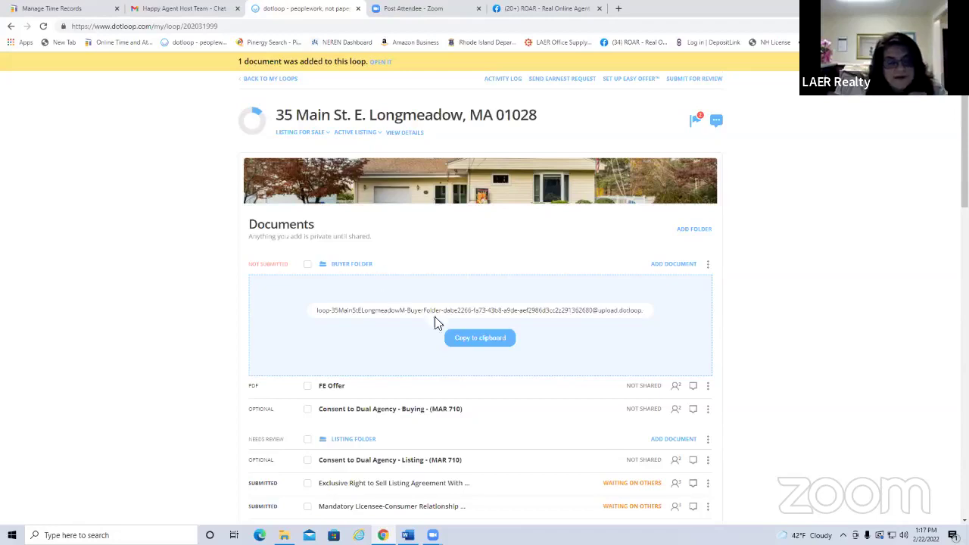
{"action": "left_click", "coordinate": [493, 340]}
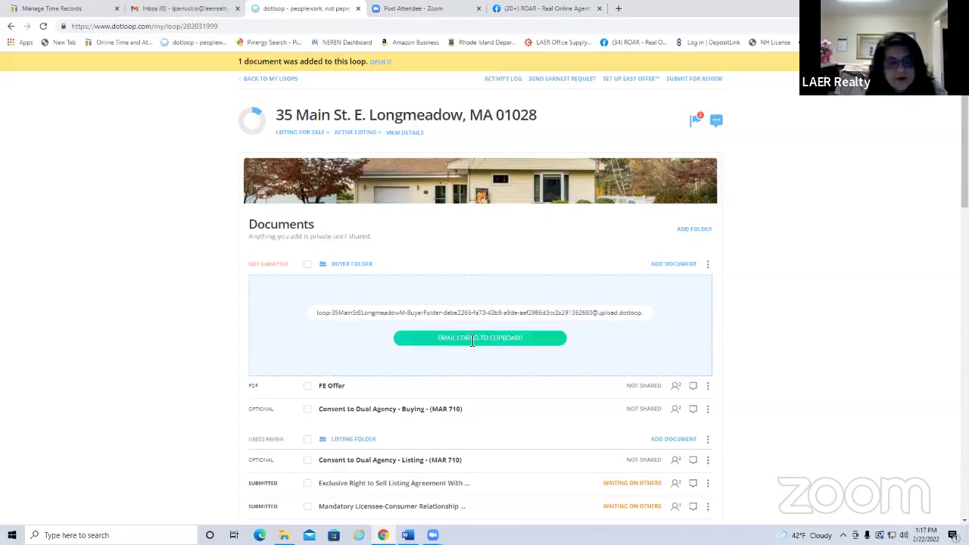
{"action": "left_click", "coordinate": [151, 9]}
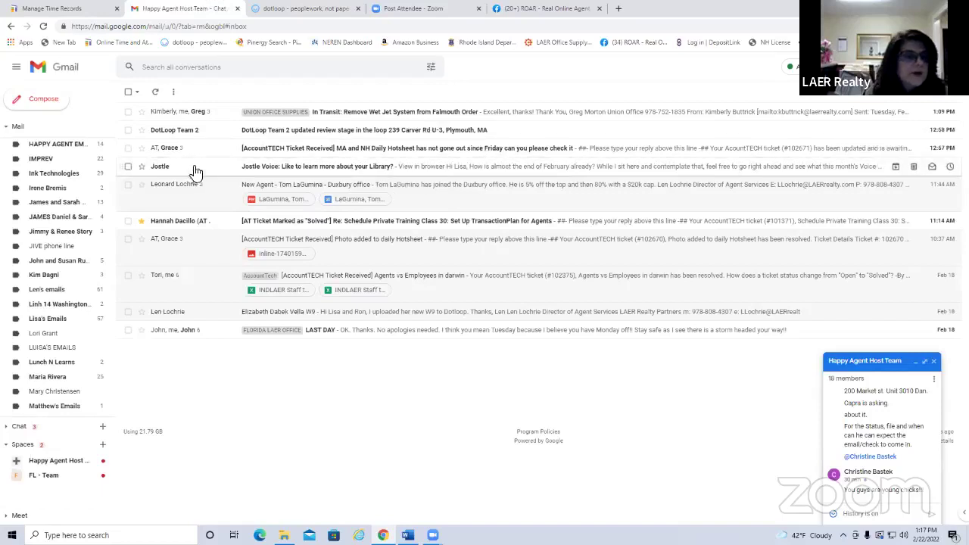
- Move the Duxbury office new-agent announcement email to Trash
{"action": "left_click", "coordinate": [129, 184]}
{"action": "left_click", "coordinate": [195, 92]}
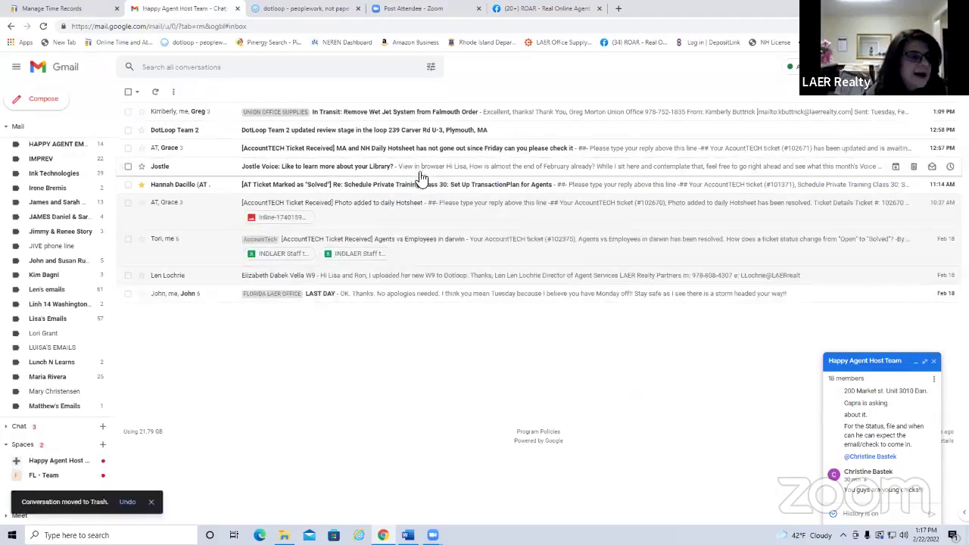
{"action": "scroll", "coordinate": [61, 166], "scroll_direction": "up", "scroll_amount": 5}
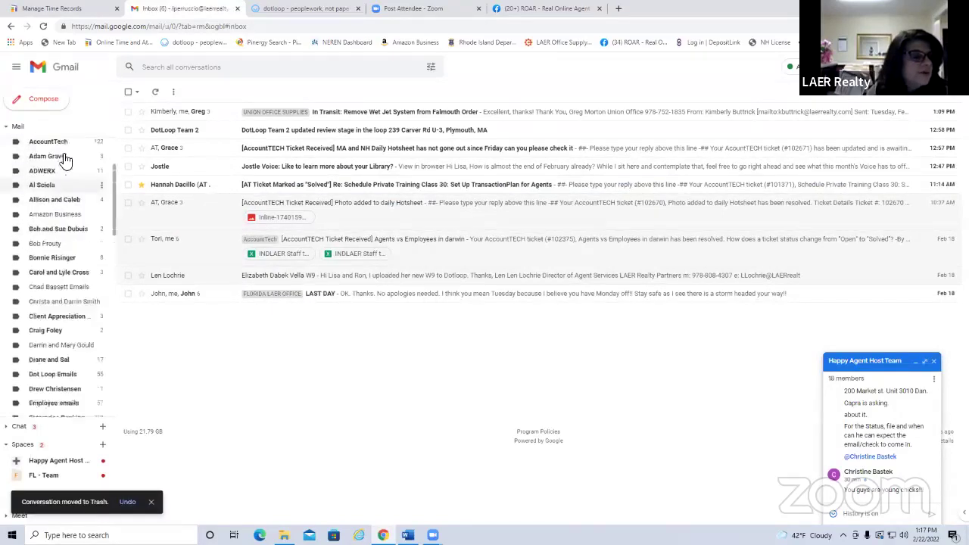
{"action": "scroll", "coordinate": [64, 162], "scroll_direction": "up", "scroll_amount": 3}
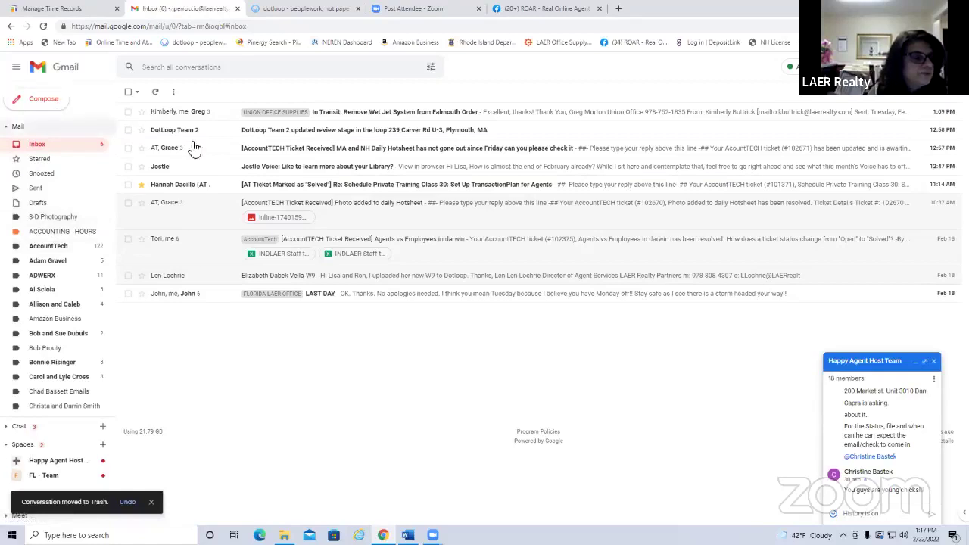
- Bring up the Corporate Perks Program folder in File Explorer
{"action": "scroll", "coordinate": [55, 286], "scroll_direction": "down", "scroll_amount": 2}
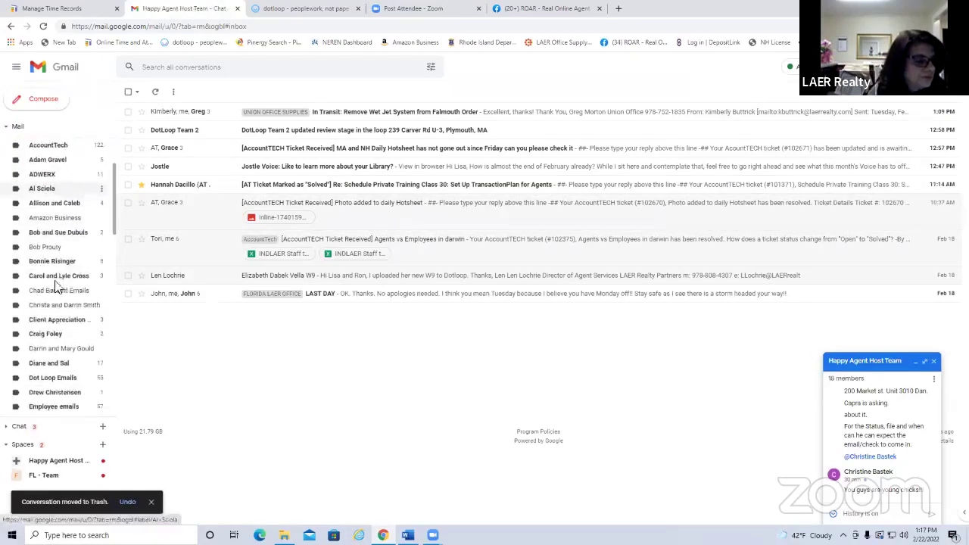
{"action": "scroll", "coordinate": [55, 286], "scroll_direction": "down", "scroll_amount": 2}
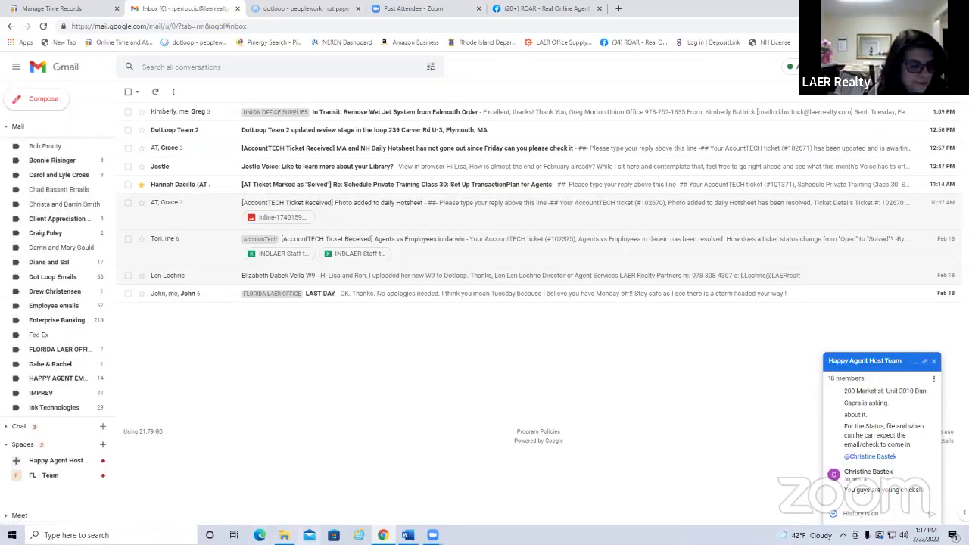
{"action": "left_click", "coordinate": [284, 535]}
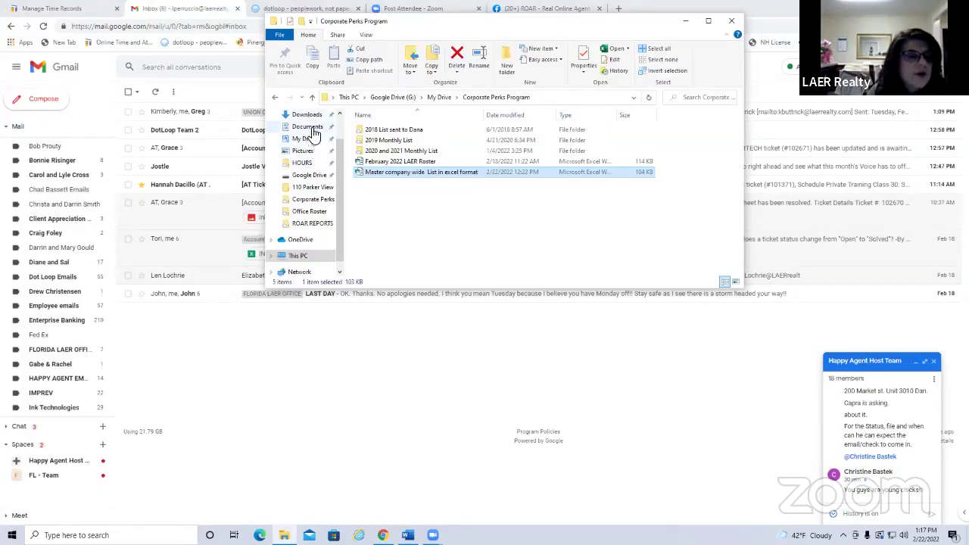
- Browse the Downloads folder in File Explorer, then close the window to return to Gmail
{"action": "scroll", "coordinate": [312, 151], "scroll_direction": "up", "scroll_amount": 1}
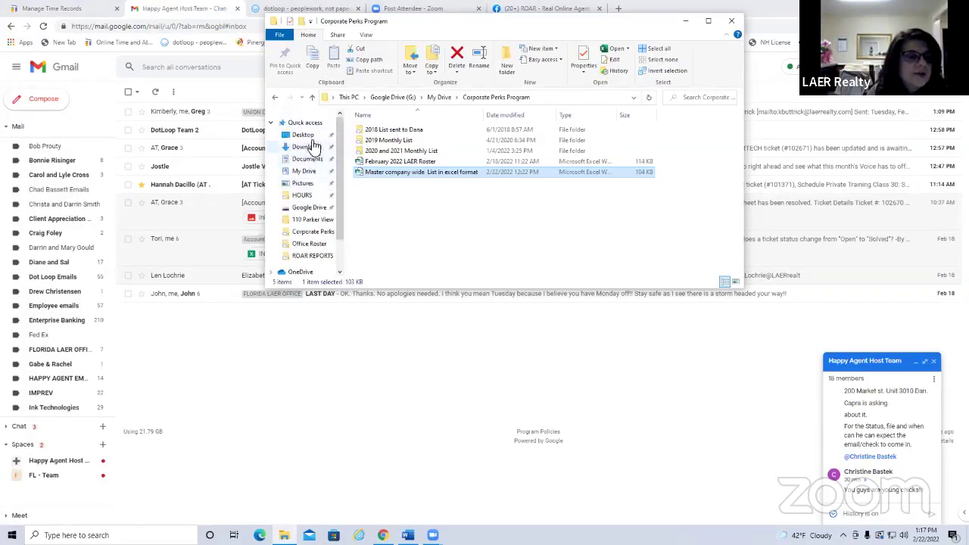
{"action": "left_click", "coordinate": [312, 147]}
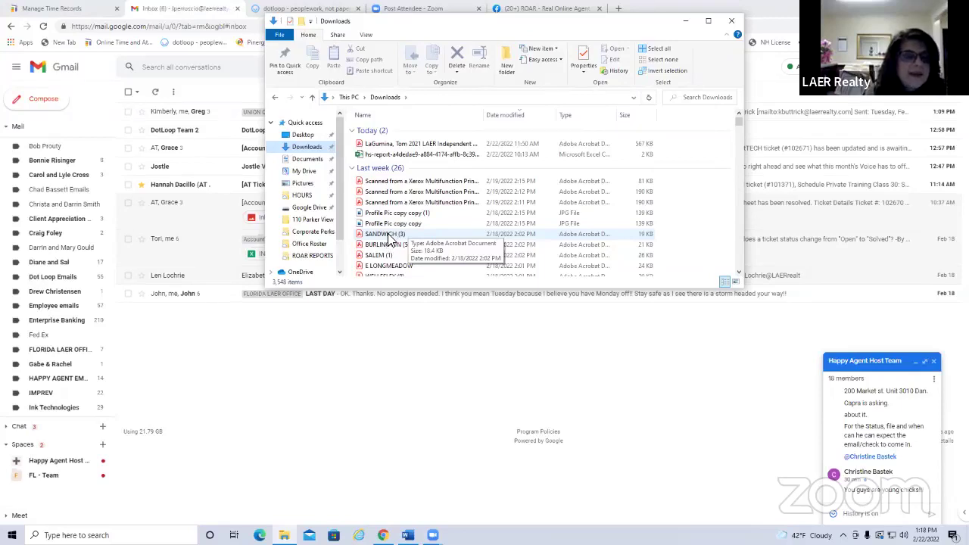
{"action": "left_click", "coordinate": [731, 20]}
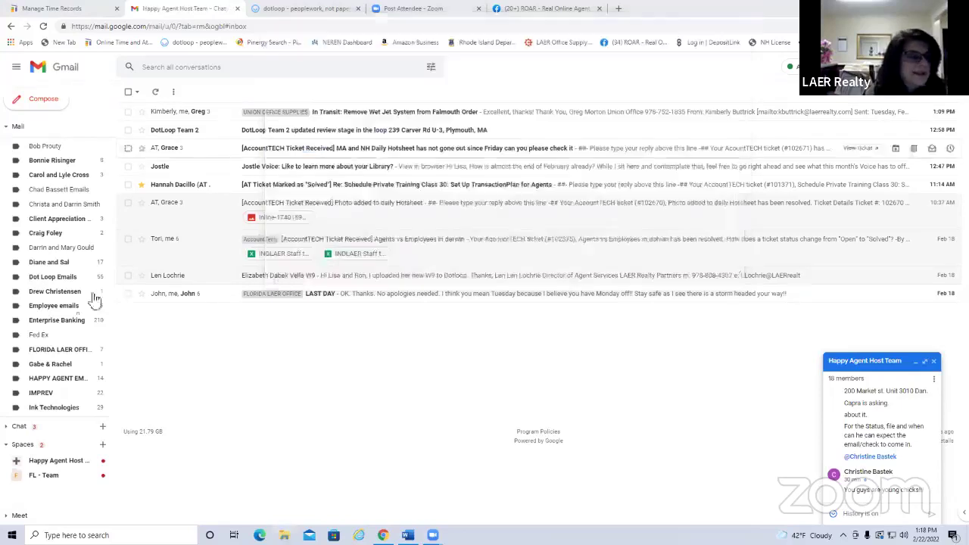
- Page back through Trash to late-January messages, then collapse the extra mail folders
{"action": "scroll", "coordinate": [76, 326], "scroll_direction": "down", "scroll_amount": 10}
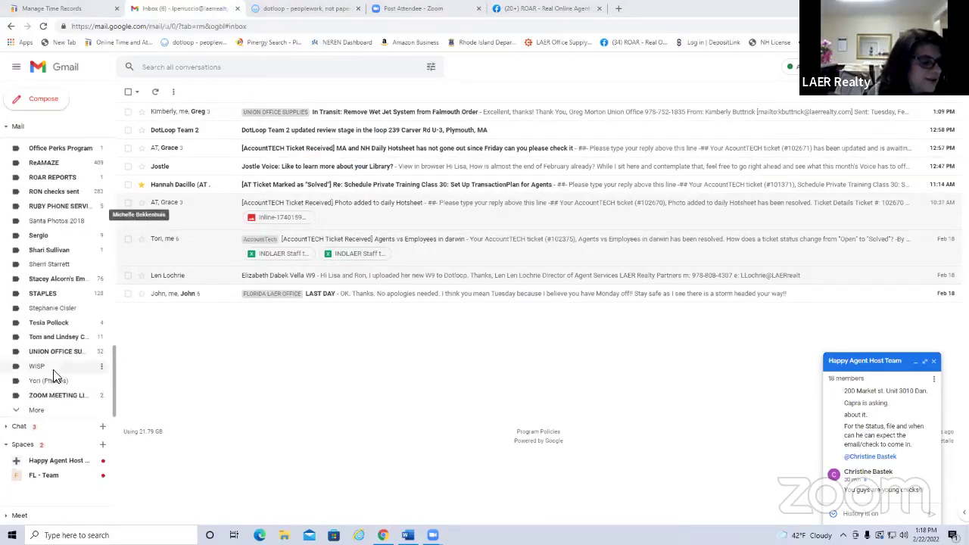
{"action": "left_click", "coordinate": [19, 410]}
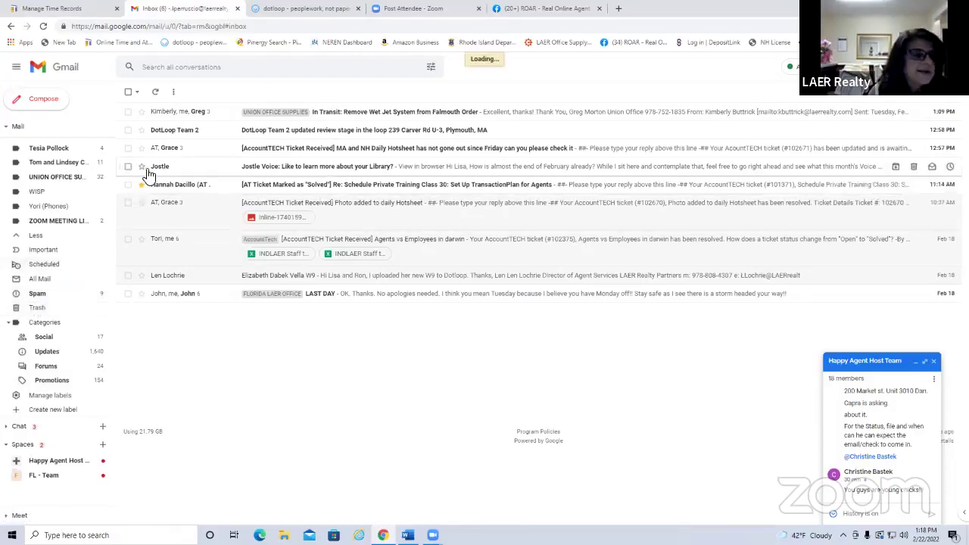
{"action": "scroll", "coordinate": [250, 280], "scroll_direction": "down", "scroll_amount": 3}
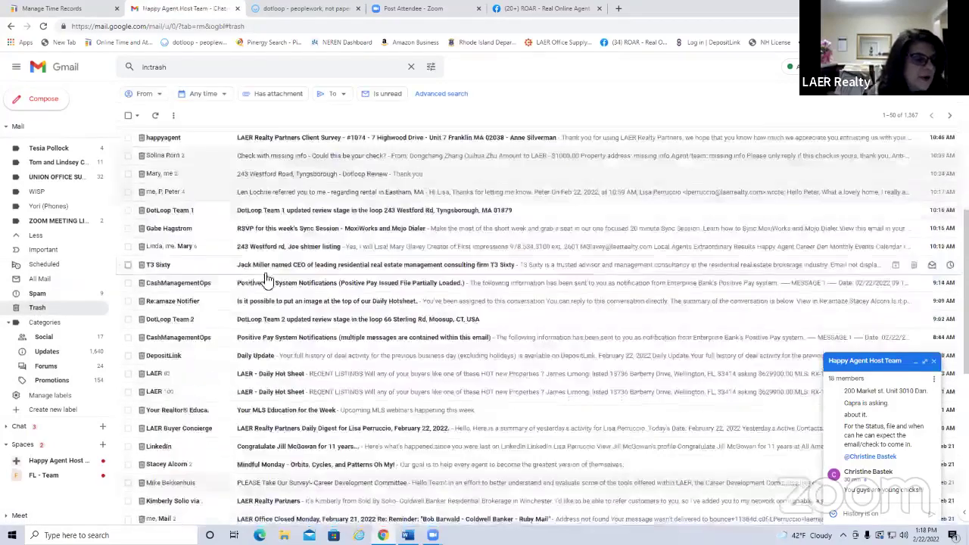
{"action": "scroll", "coordinate": [264, 280], "scroll_direction": "down", "scroll_amount": 5}
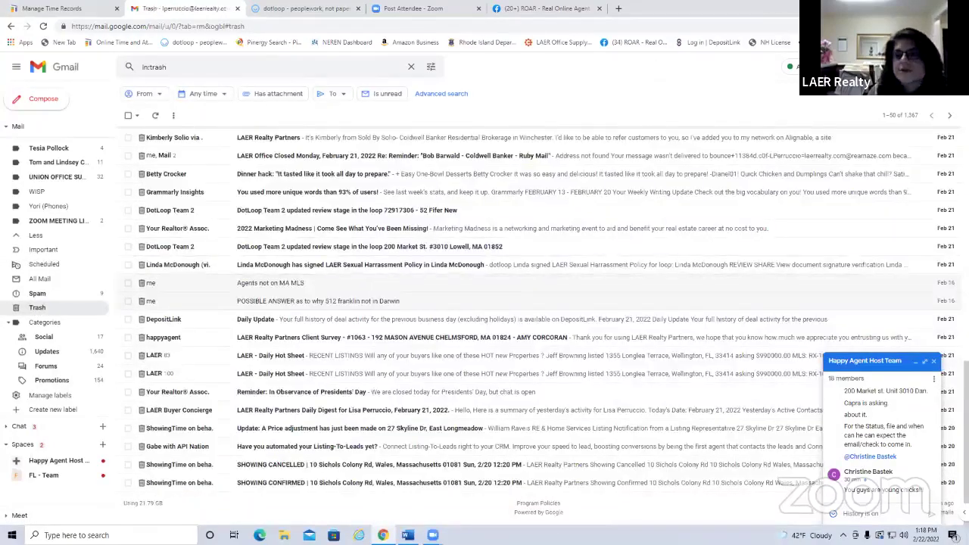
{"action": "left_click", "coordinate": [950, 118]}
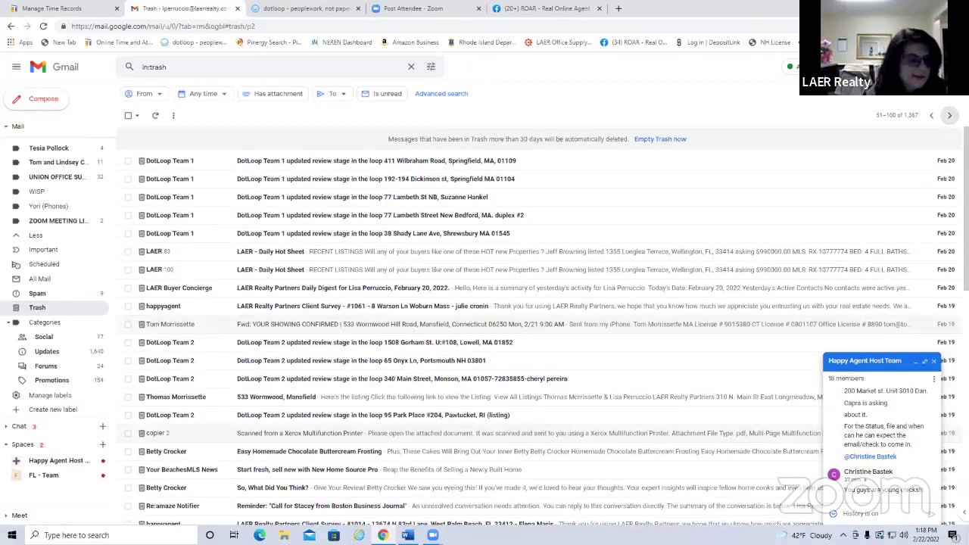
{"action": "left_click", "coordinate": [950, 115]}
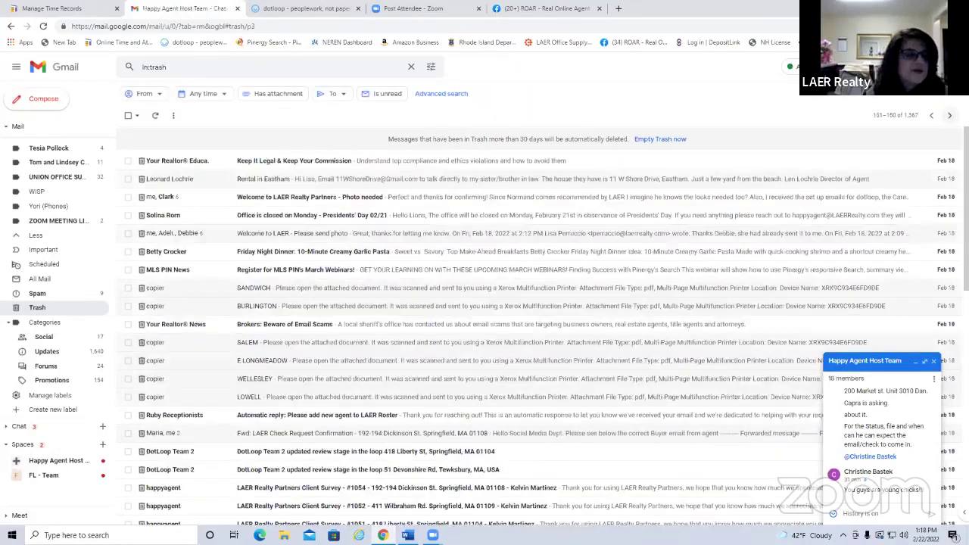
{"action": "left_click", "coordinate": [949, 115]}
{"action": "left_click", "coordinate": [949, 115]}
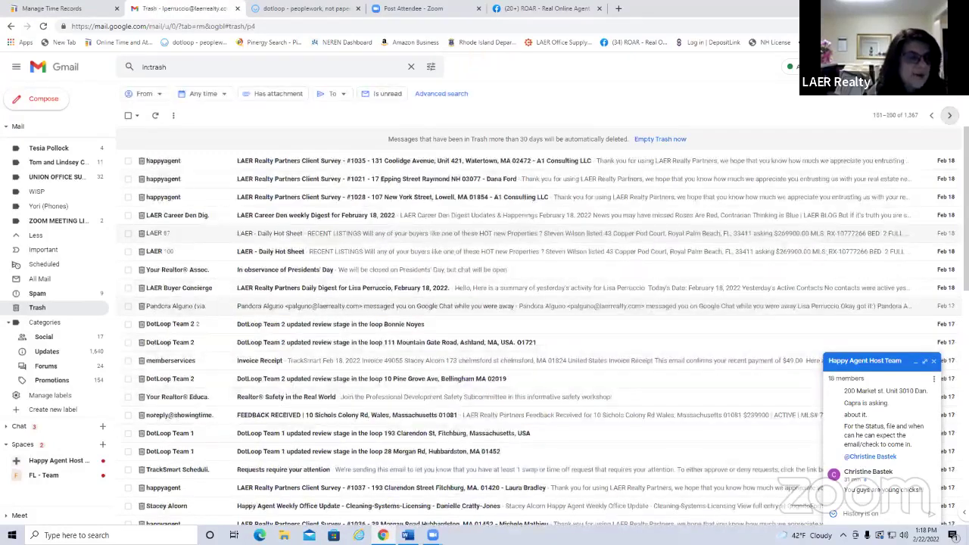
{"action": "left_click", "coordinate": [949, 115]}
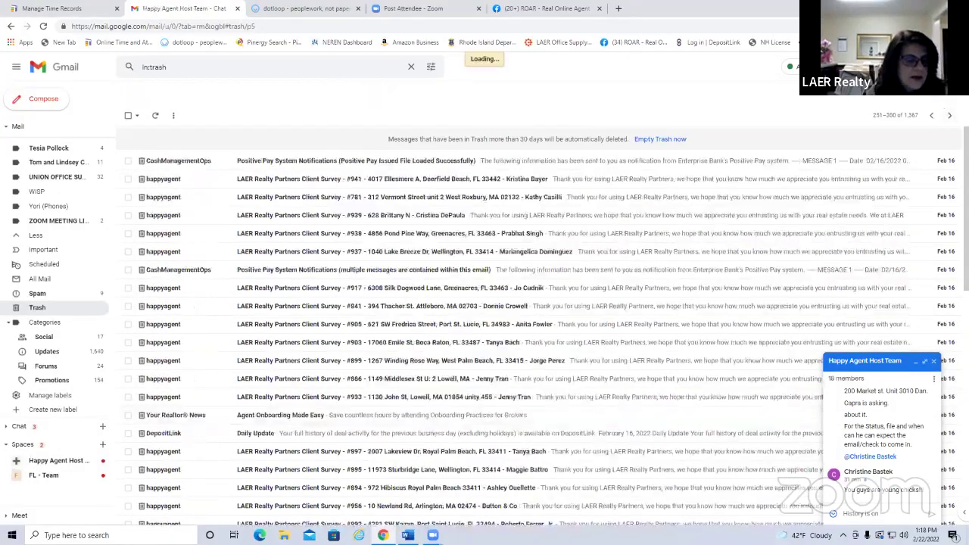
{"action": "left_click", "coordinate": [950, 115]}
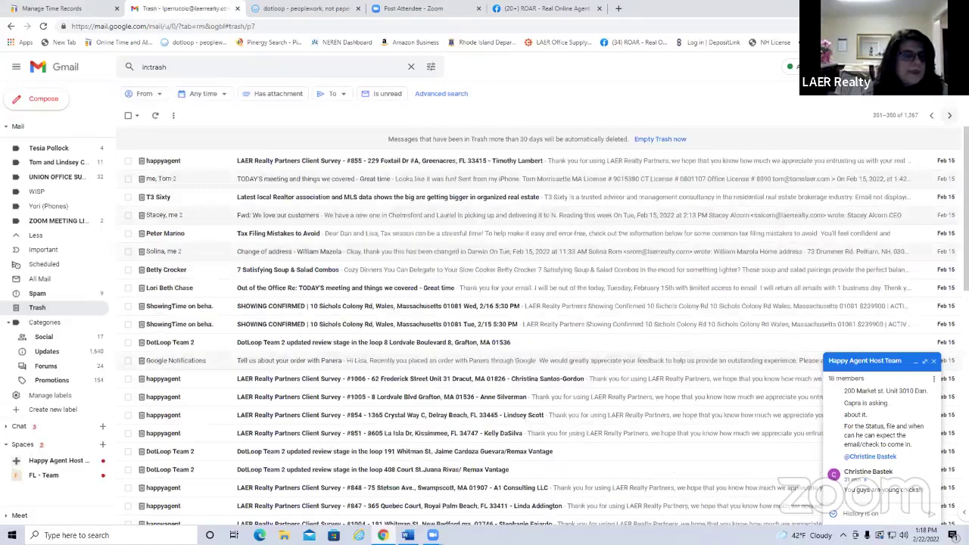
{"action": "left_click", "coordinate": [949, 115]}
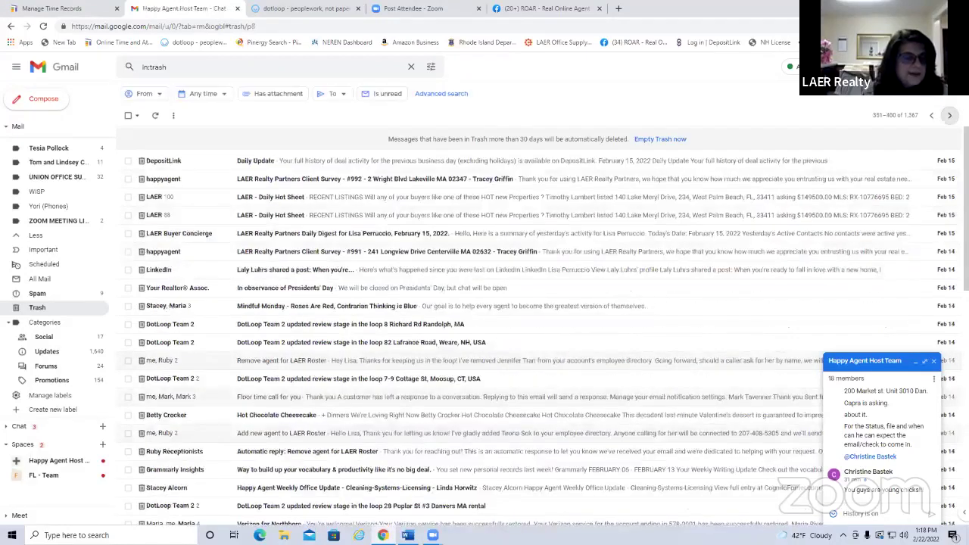
{"action": "left_click", "coordinate": [949, 115]}
{"action": "left_click", "coordinate": [949, 115]}
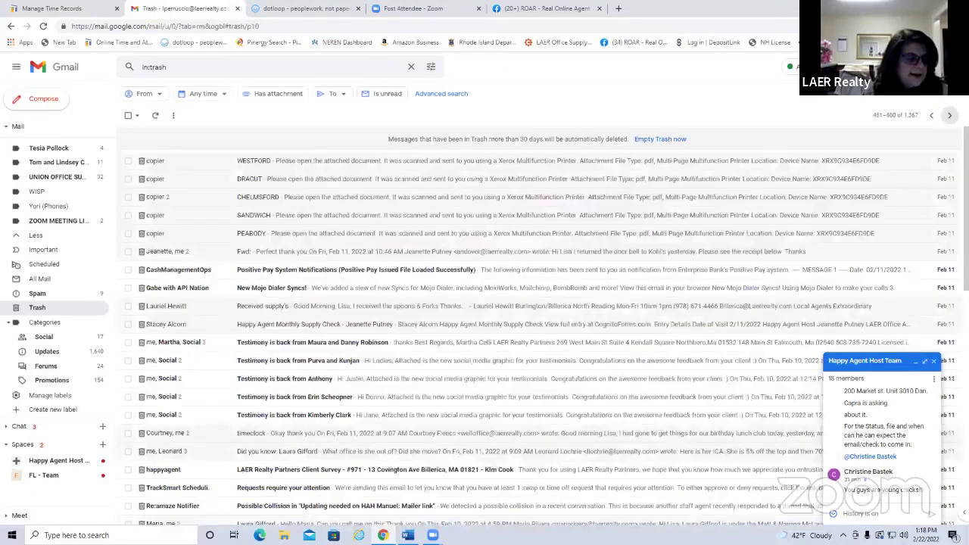
{"action": "left_click", "coordinate": [949, 115]}
{"action": "left_click", "coordinate": [949, 115]}
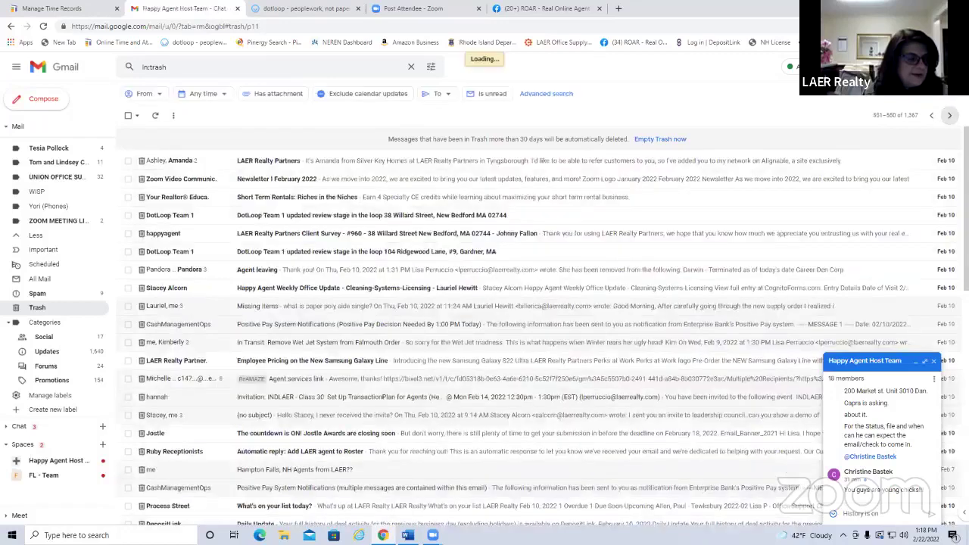
{"action": "left_click", "coordinate": [949, 115]}
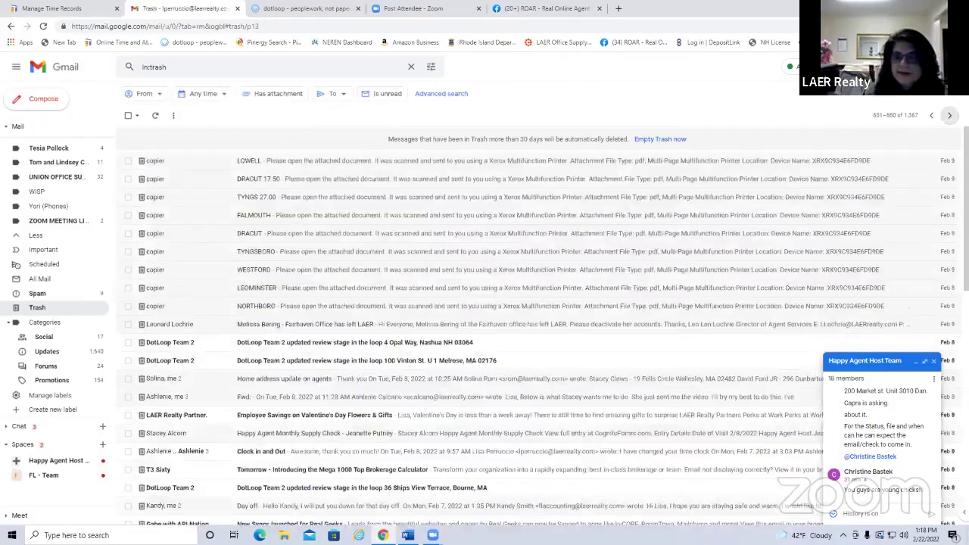
{"action": "left_click", "coordinate": [949, 115]}
{"action": "left_click", "coordinate": [949, 115]}
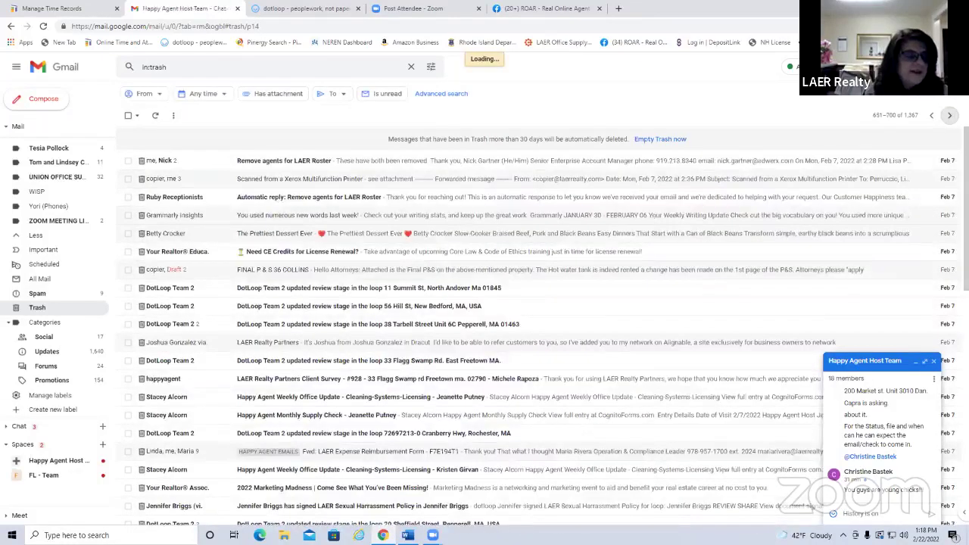
{"action": "left_click", "coordinate": [949, 115]}
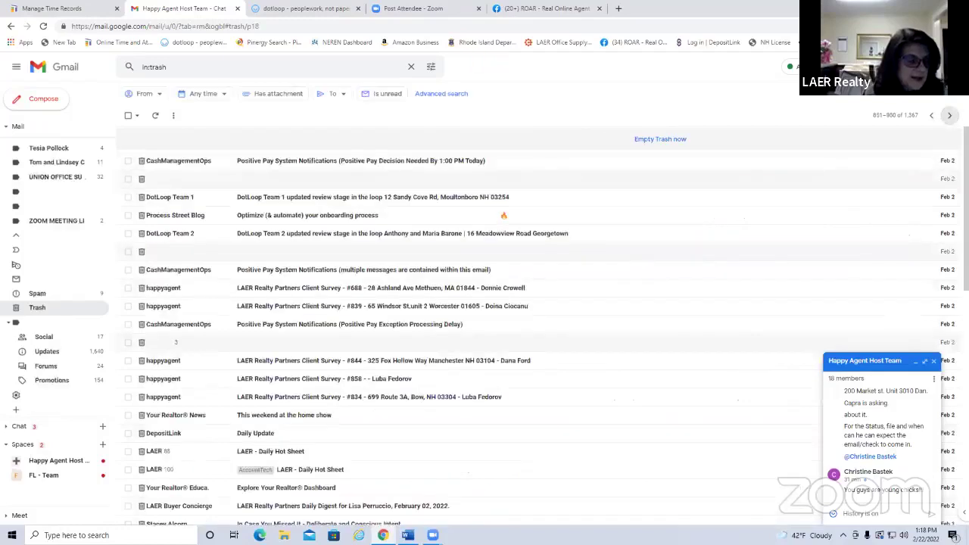
{"action": "left_click", "coordinate": [949, 115]}
{"action": "scroll", "coordinate": [681, 227], "scroll_direction": "down", "scroll_amount": 10}
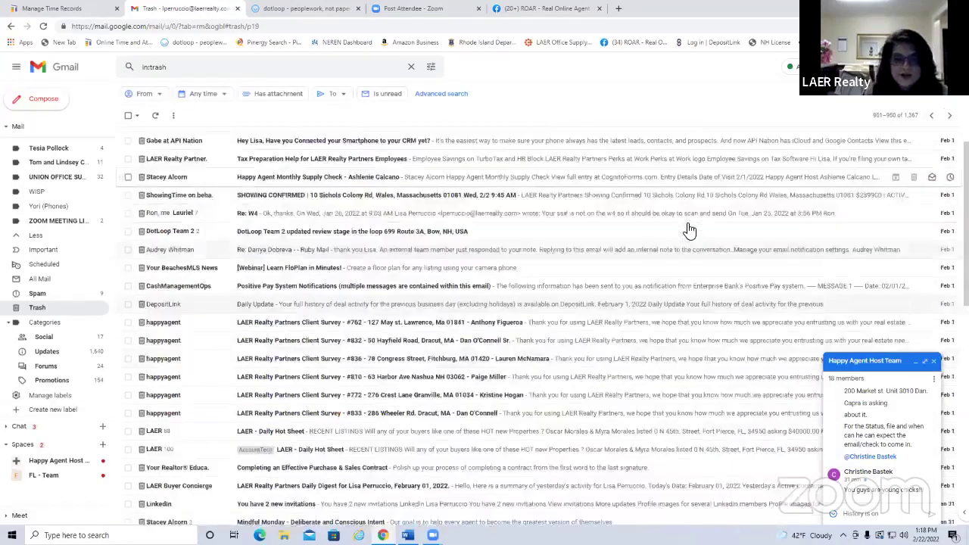
{"action": "left_click", "coordinate": [949, 118]}
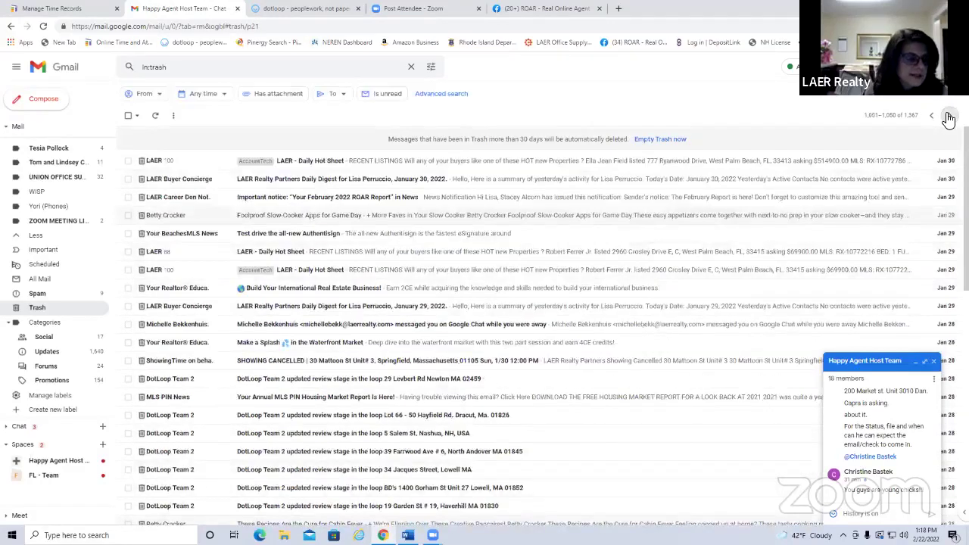
{"action": "left_click", "coordinate": [949, 117]}
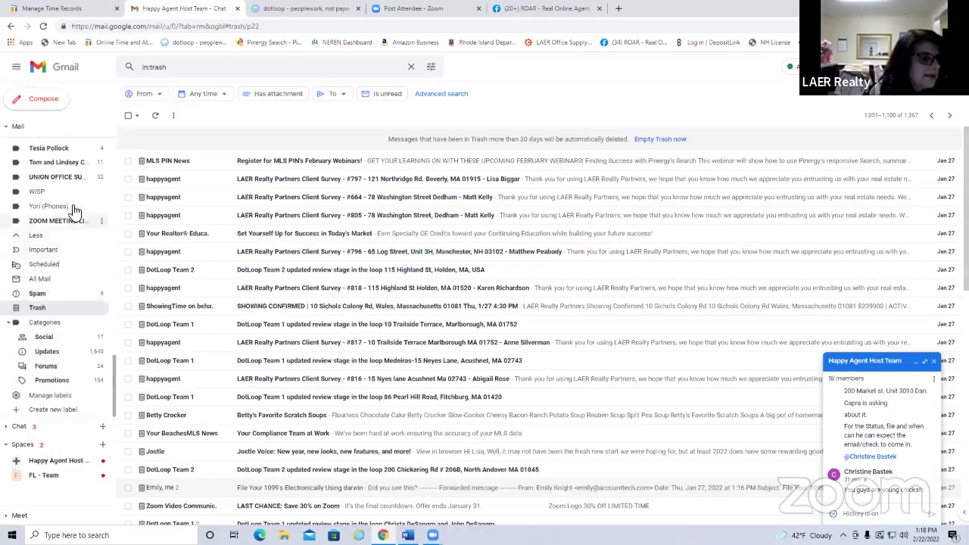
{"action": "scroll", "coordinate": [74, 227], "scroll_direction": "up", "scroll_amount": 3}
{"action": "left_click", "coordinate": [65, 281]}
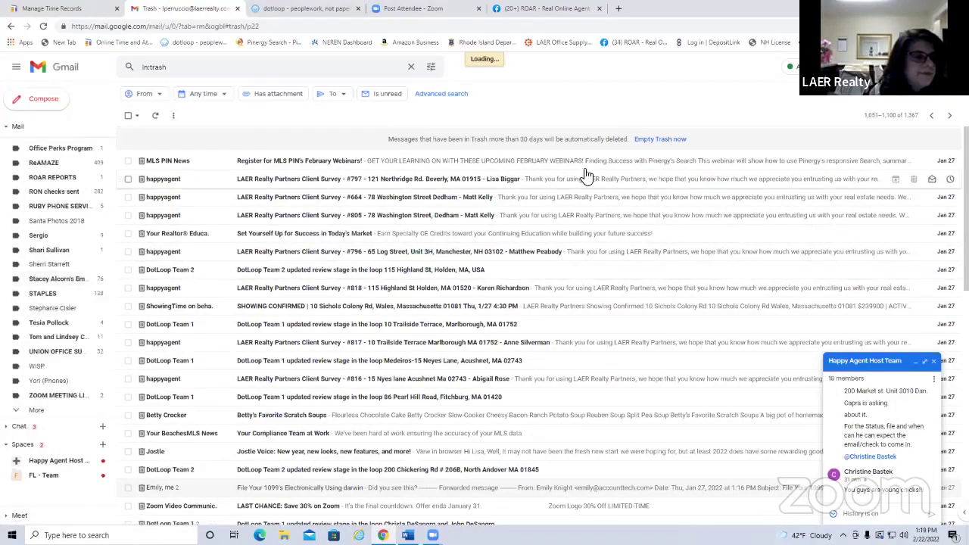
- Move the LAER Realty Bills To Be Paid conversation to Inbox and view the Inbox
{"action": "scroll", "coordinate": [847, 171], "scroll_direction": "down", "scroll_amount": 1}
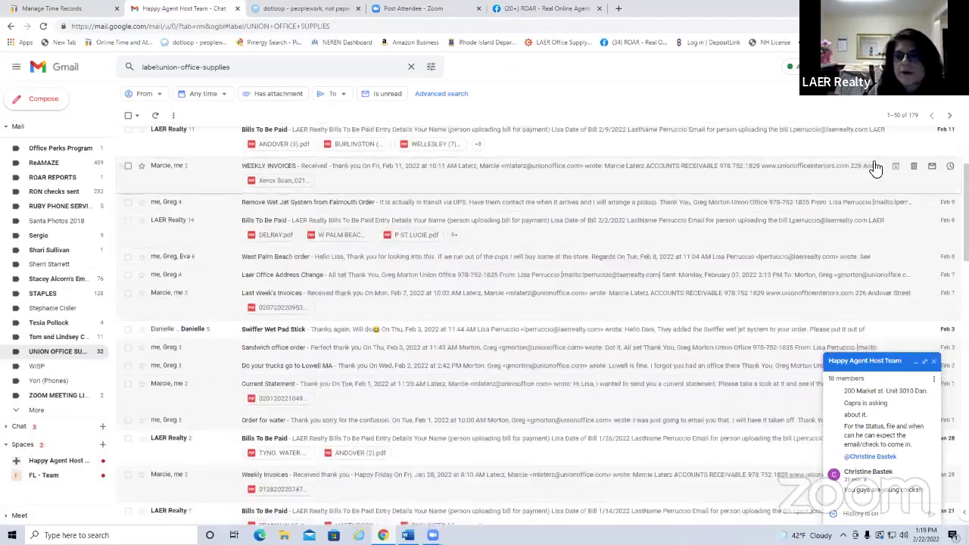
{"action": "scroll", "coordinate": [874, 167], "scroll_direction": "down", "scroll_amount": 4}
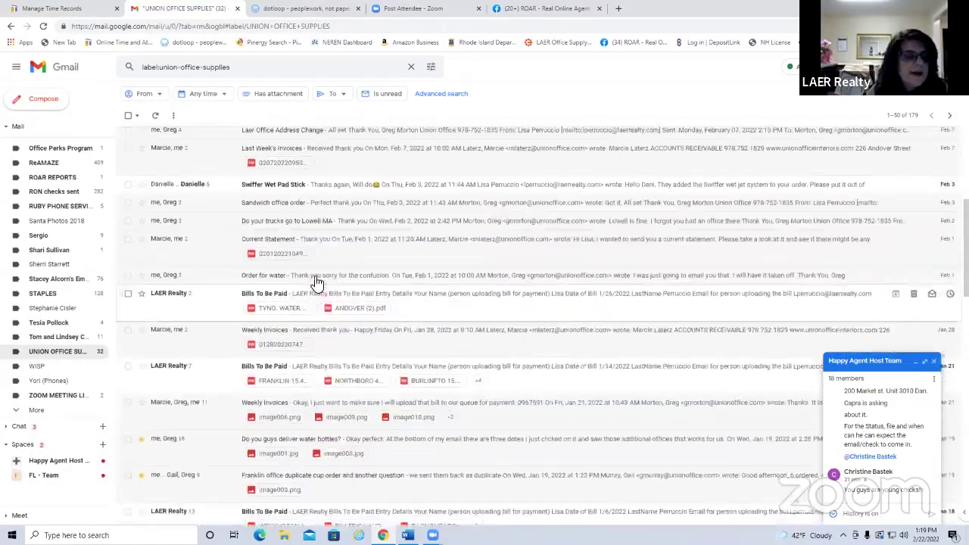
{"action": "scroll", "coordinate": [322, 265], "scroll_direction": "up", "scroll_amount": 3}
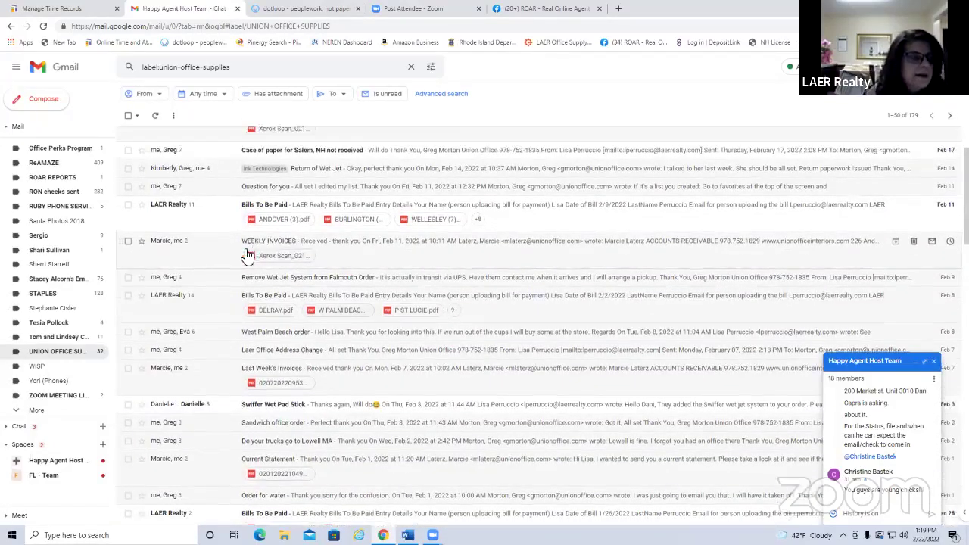
{"action": "scroll", "coordinate": [273, 265], "scroll_direction": "up", "scroll_amount": 2}
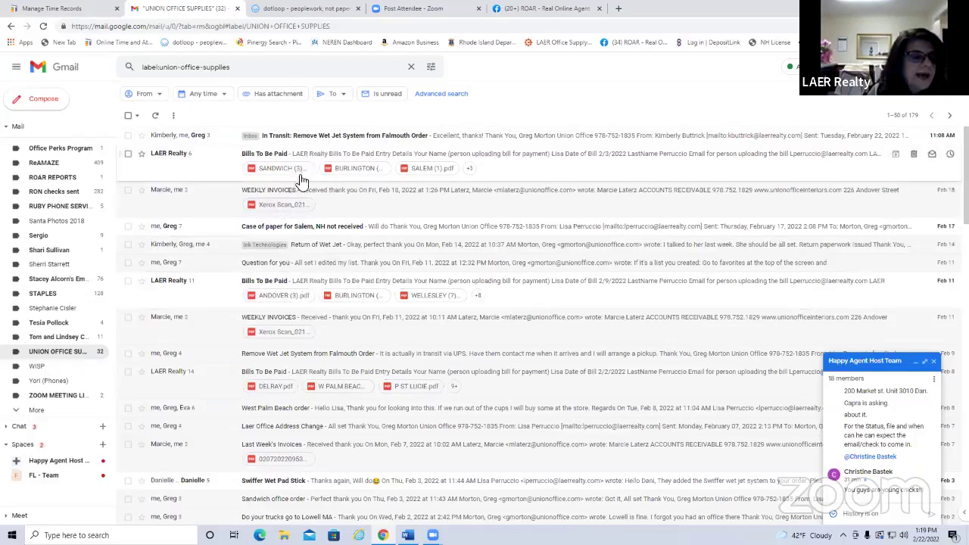
{"action": "left_click", "coordinate": [128, 154]}
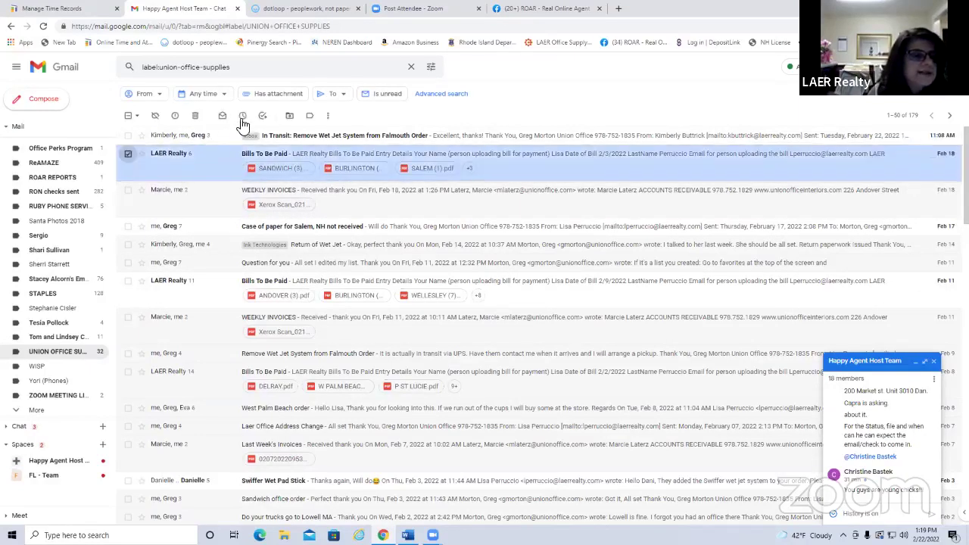
{"action": "left_click", "coordinate": [289, 116]}
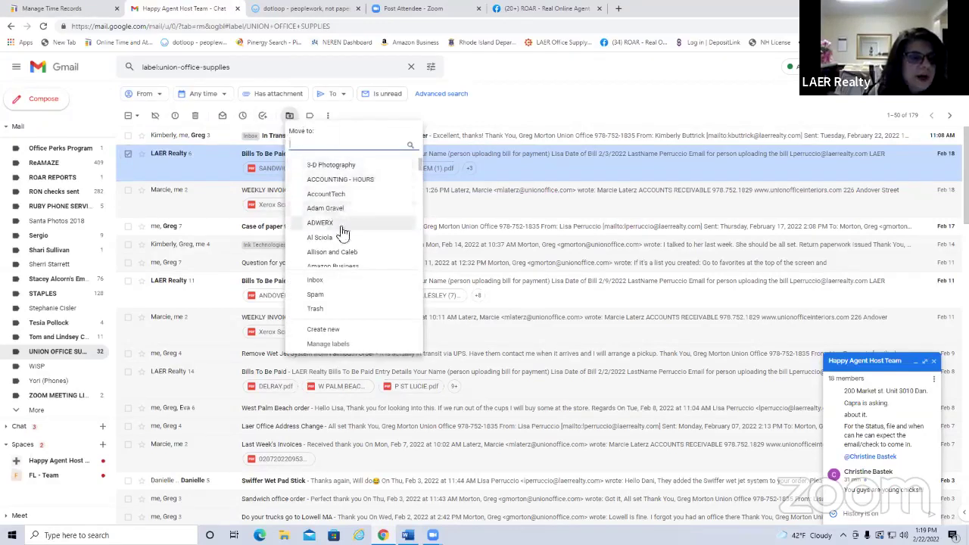
{"action": "left_click", "coordinate": [326, 280]}
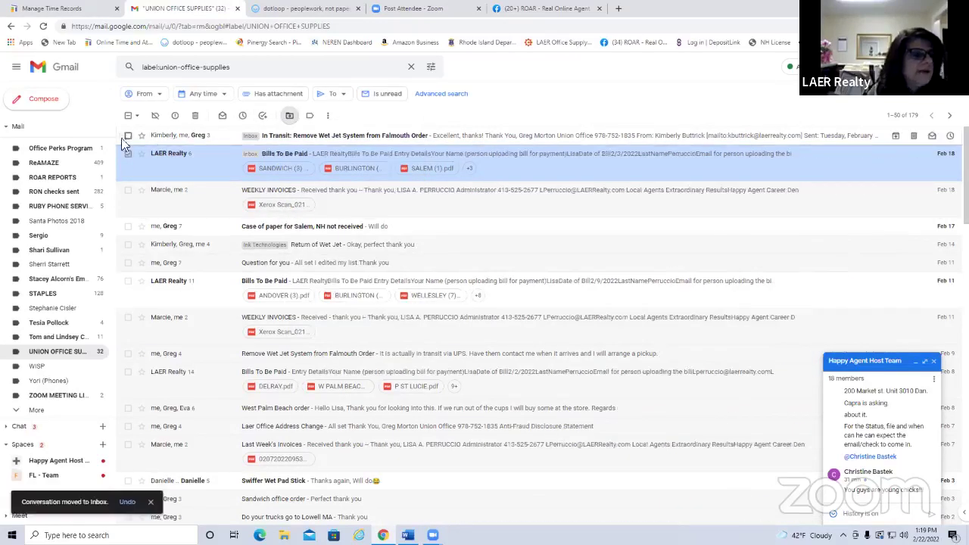
{"action": "scroll", "coordinate": [45, 156], "scroll_direction": "up", "scroll_amount": 10}
{"action": "left_click", "coordinate": [37, 145]}
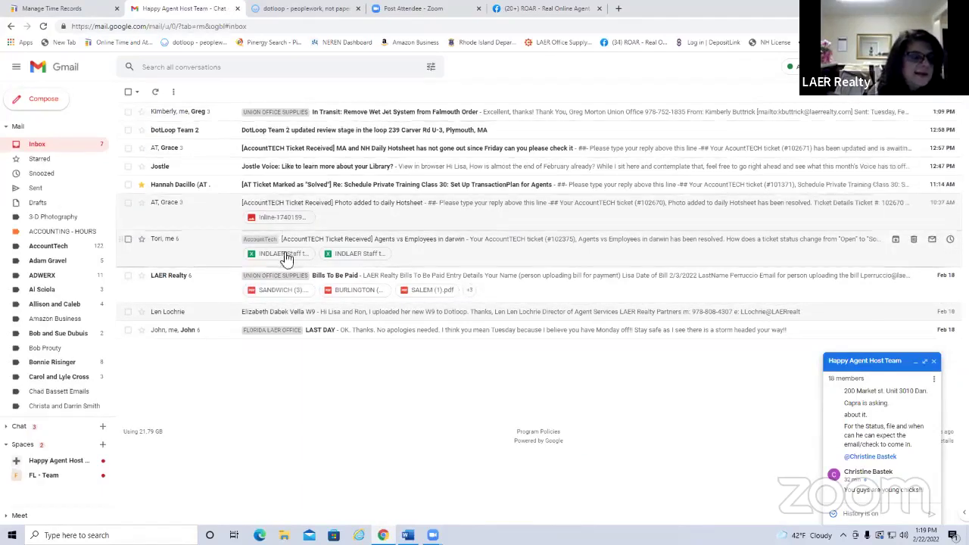
- Open the Bills To Be Paid thread and go to the older W9 email
{"action": "left_click", "coordinate": [379, 276]}
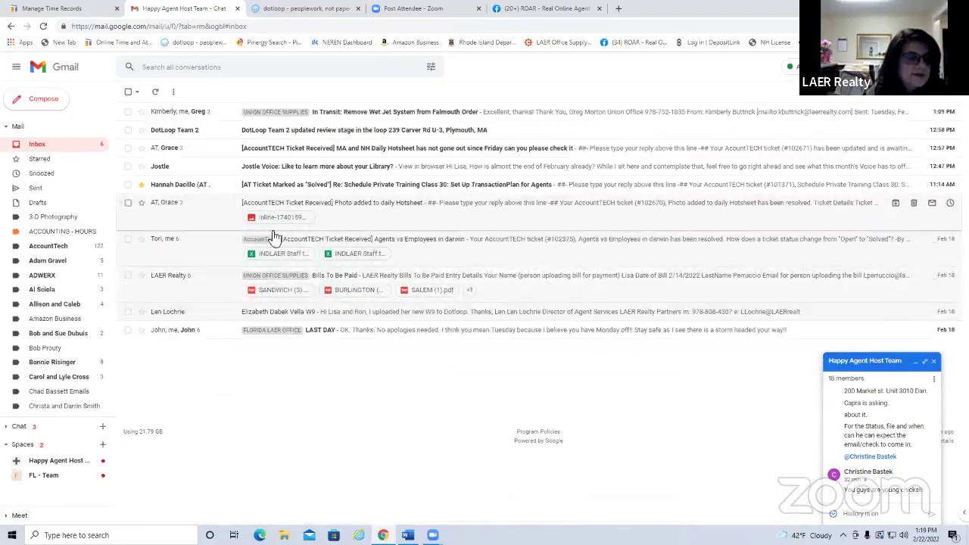
{"action": "left_click", "coordinate": [361, 282]}
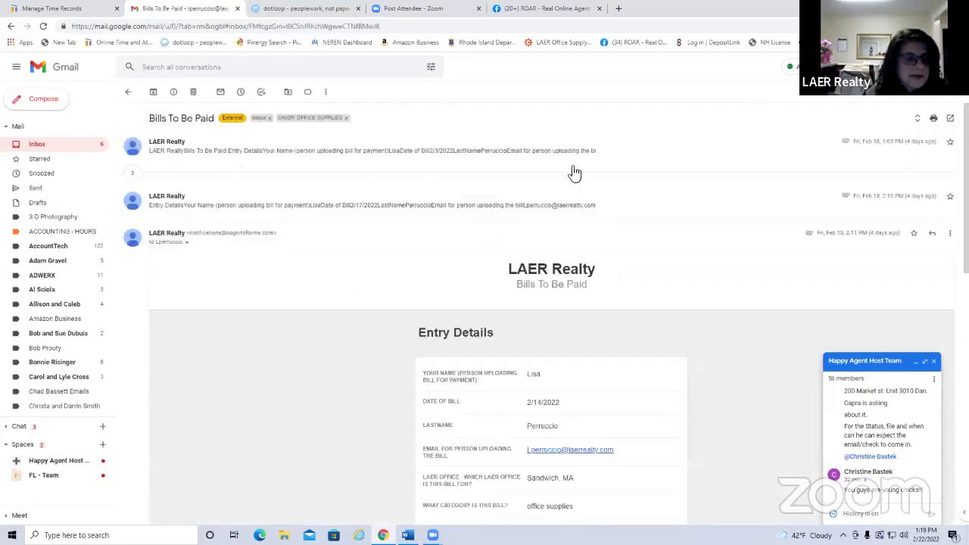
{"action": "scroll", "coordinate": [583, 250], "scroll_direction": "down", "scroll_amount": 2}
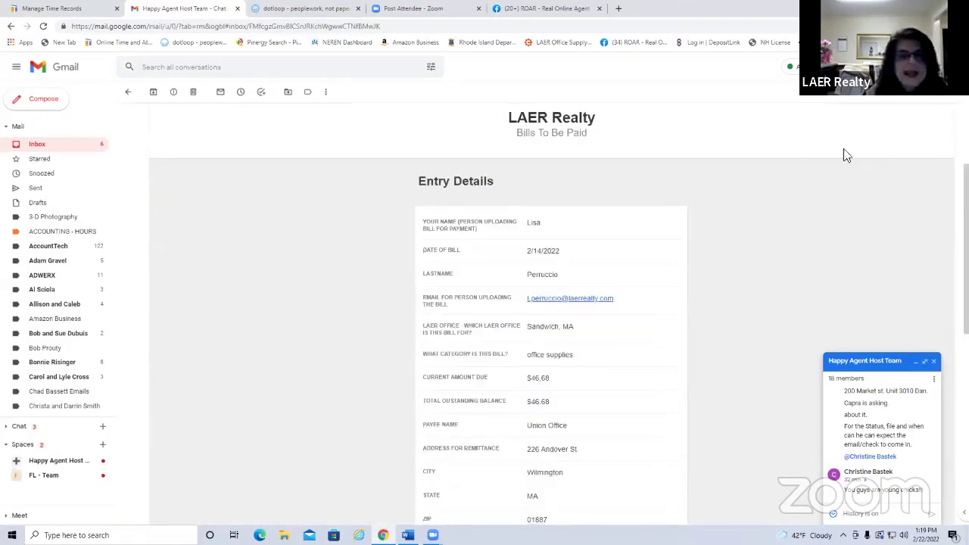
{"action": "left_click", "coordinate": [948, 100]}
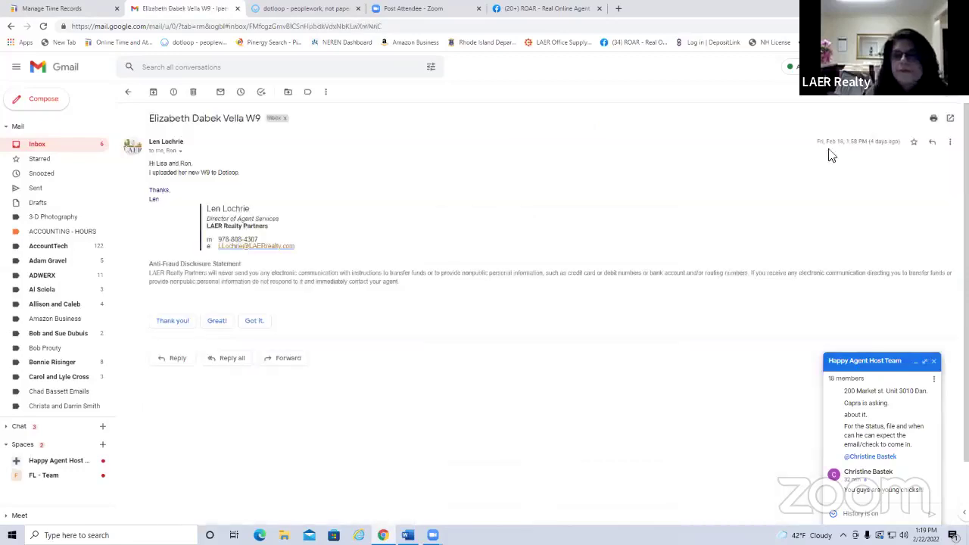
- Draft a reply to the W9 email addressed to the pasted dotloop upload address
{"action": "left_click", "coordinate": [931, 142]}
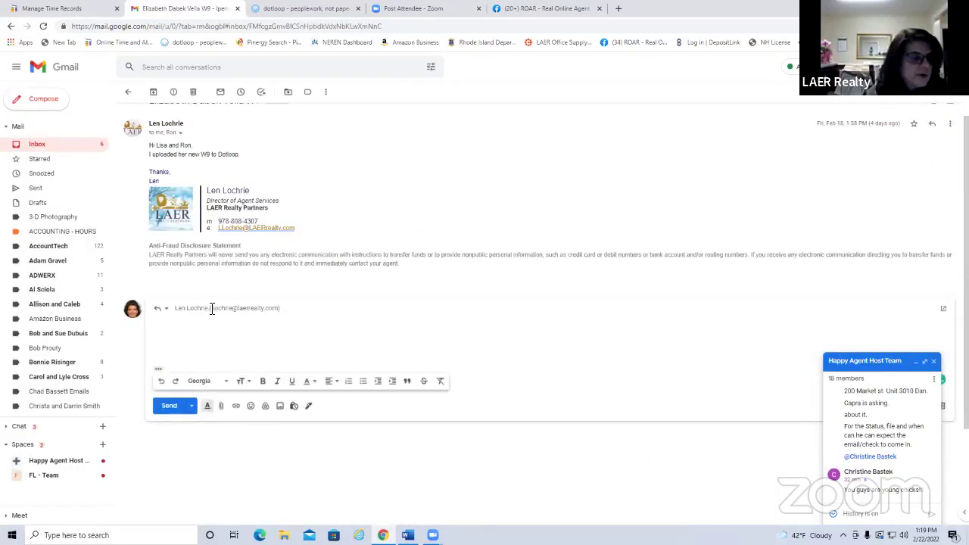
{"action": "left_click", "coordinate": [227, 309]}
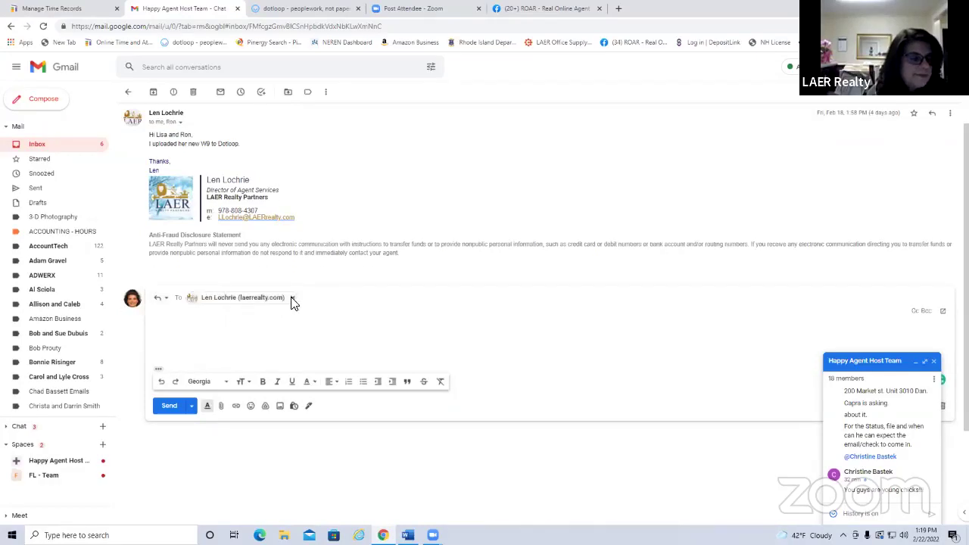
{"action": "left_click", "coordinate": [293, 303]}
{"action": "right_click", "coordinate": [198, 300]}
{"action": "left_click", "coordinate": [230, 384]}
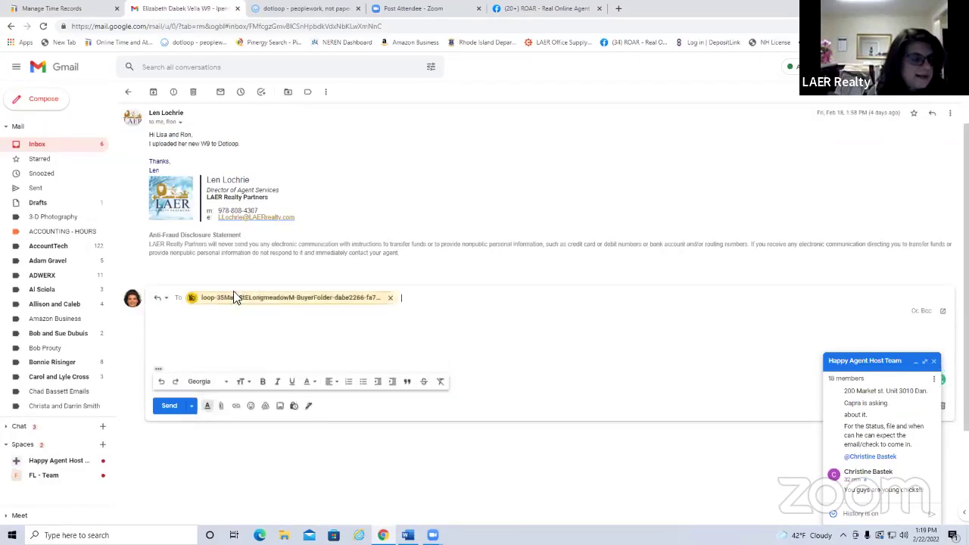
{"action": "left_click", "coordinate": [169, 328]}
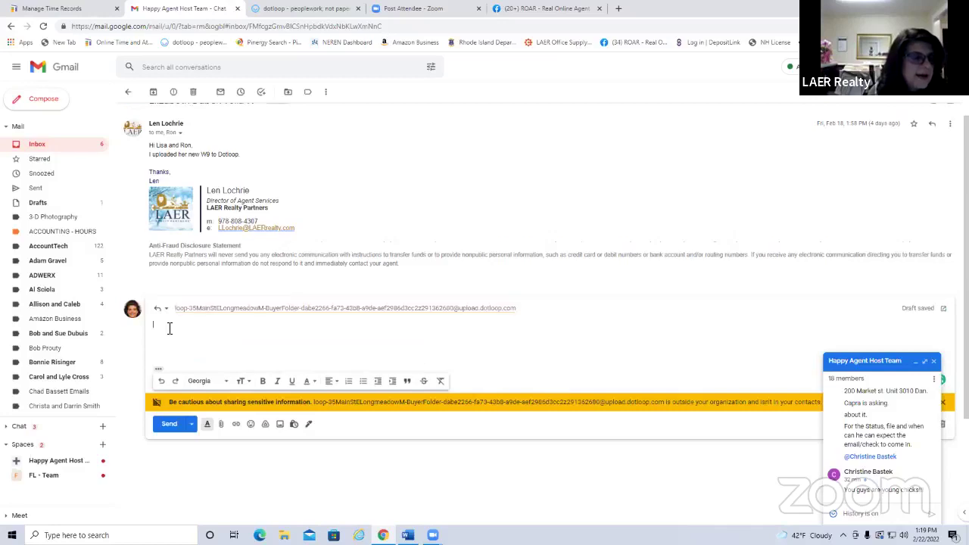
{"action": "scroll", "coordinate": [346, 162], "scroll_direction": "up", "scroll_amount": 1}
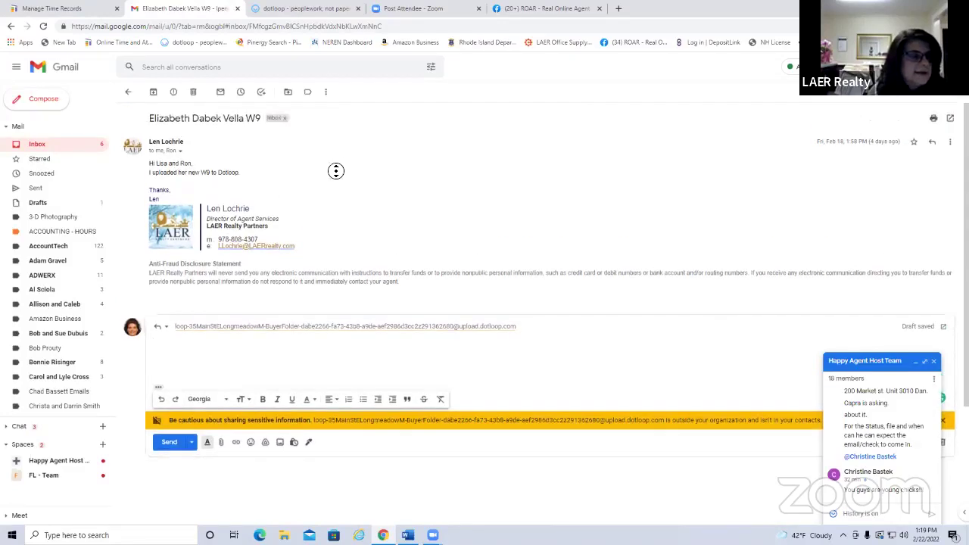
{"action": "left_click", "coordinate": [128, 92]}
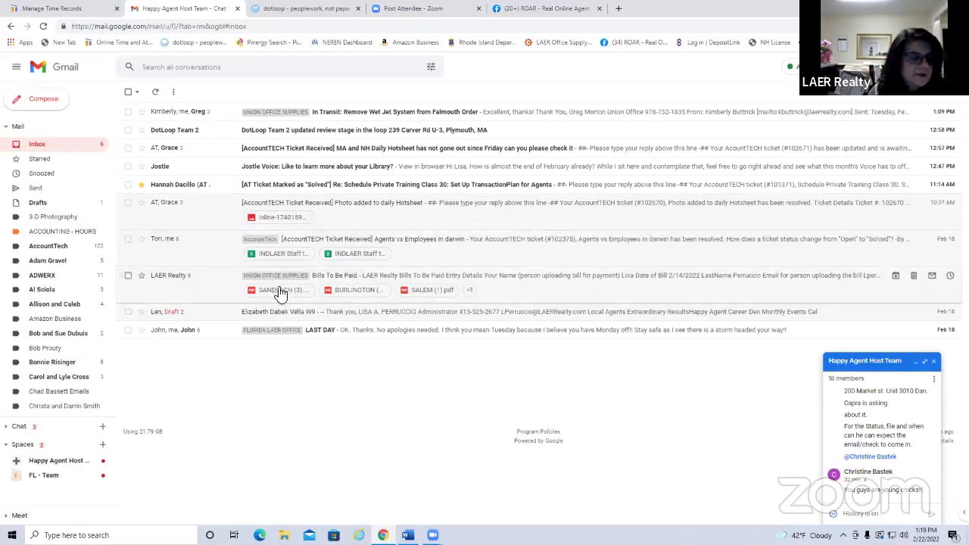
- Forward the Bills To Be Paid email to the pasted dotloop upload address, typing 'offer from Je'
{"action": "left_click", "coordinate": [324, 277]}
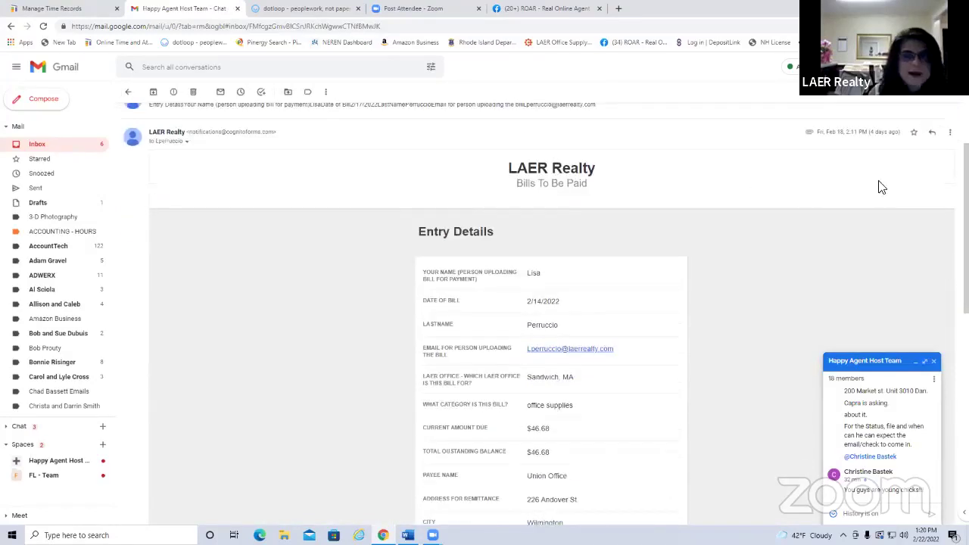
{"action": "left_click", "coordinate": [949, 132]}
{"action": "left_click", "coordinate": [217, 312]}
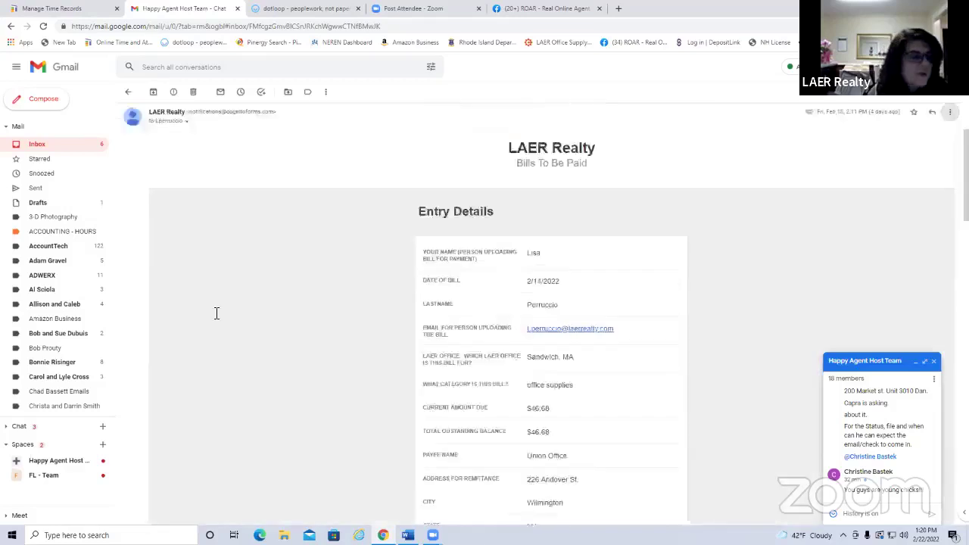
{"action": "right_click", "coordinate": [196, 319]}
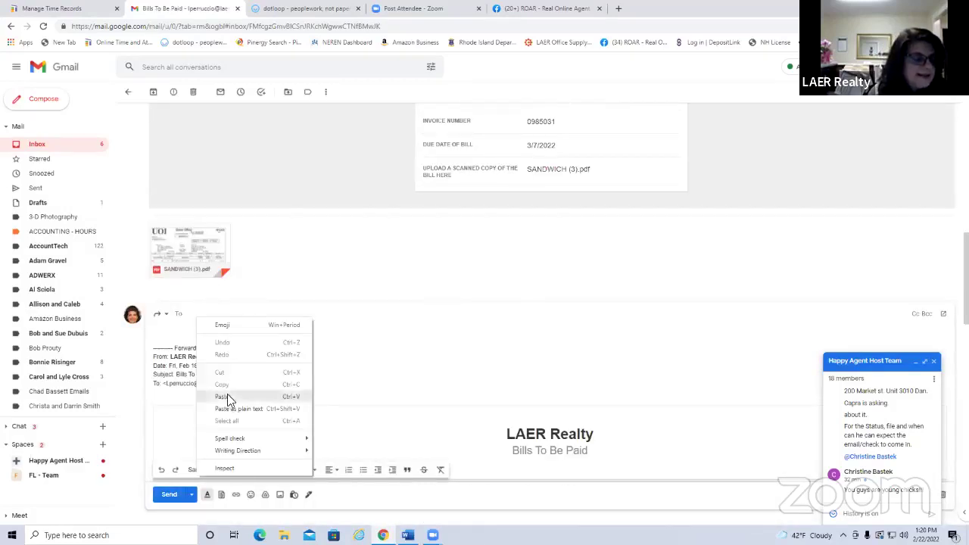
{"action": "left_click", "coordinate": [226, 398]}
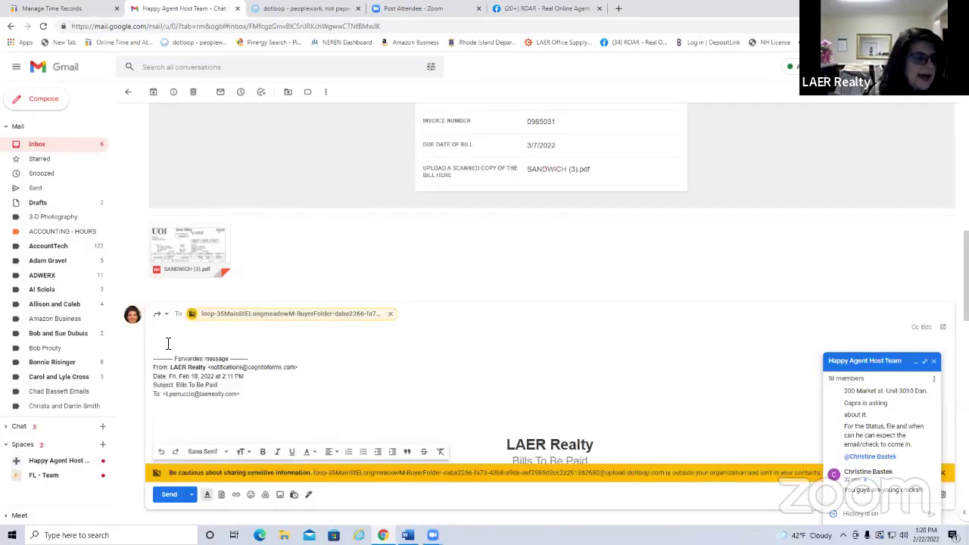
{"action": "left_click", "coordinate": [168, 344]}
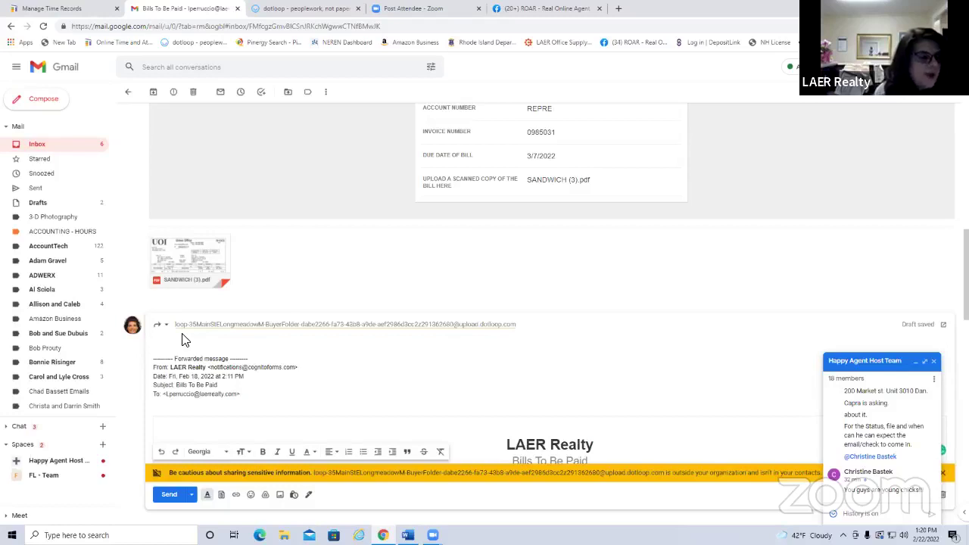
{"action": "type", "text": "offer from"}
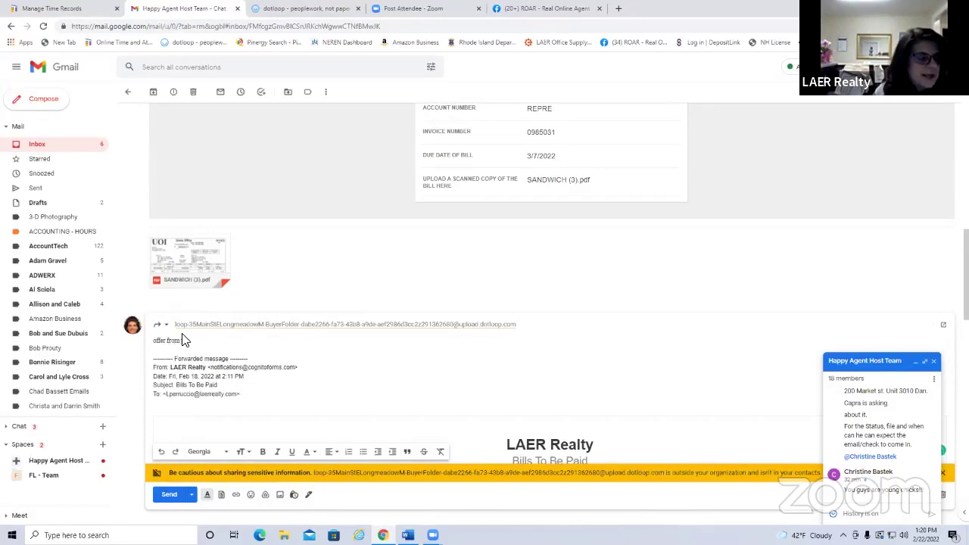
{"action": "type", "text": " Je"}
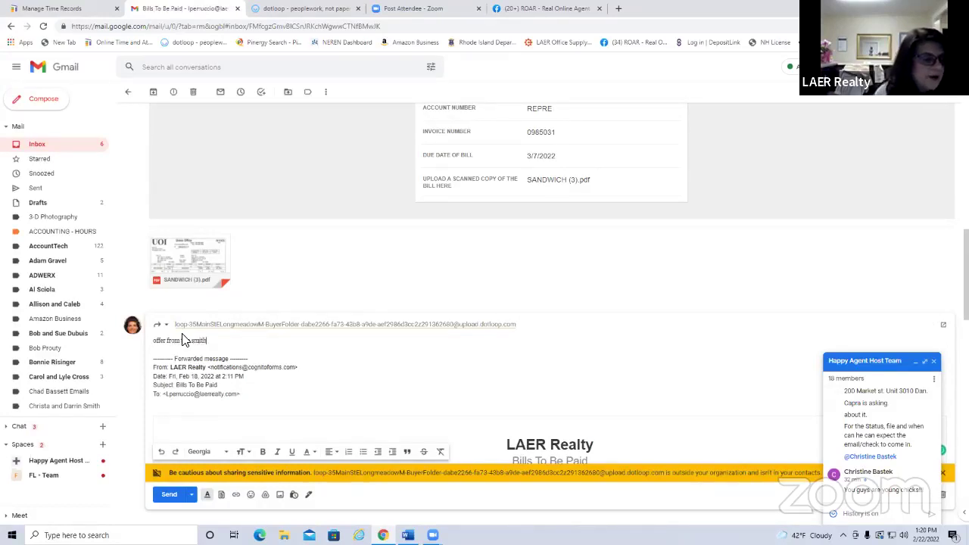
- Set the forward's subject to 'Offer from' plus the buyer's name and send it
{"action": "left_click", "coordinate": [167, 324]}
{"action": "left_click", "coordinate": [636, 310]}
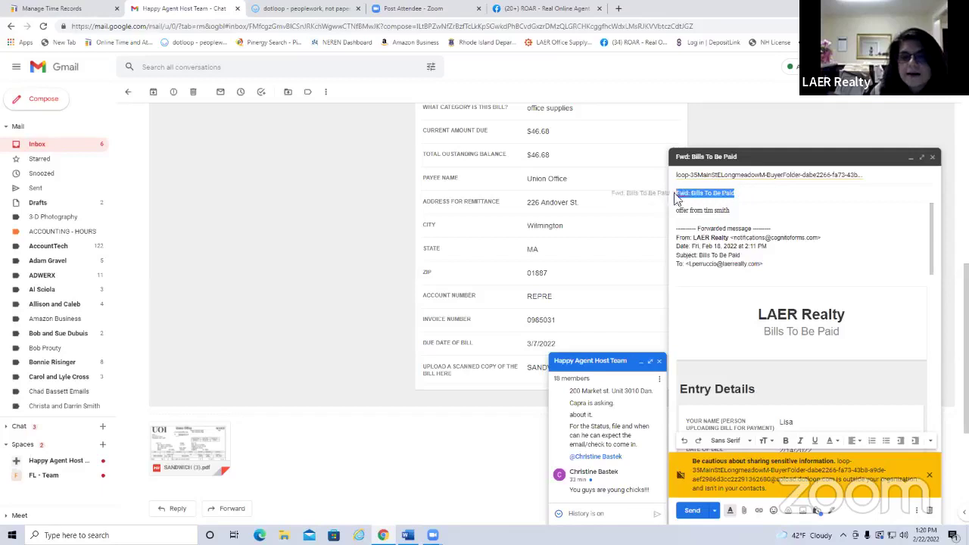
{"action": "type", "text": "Offer"}
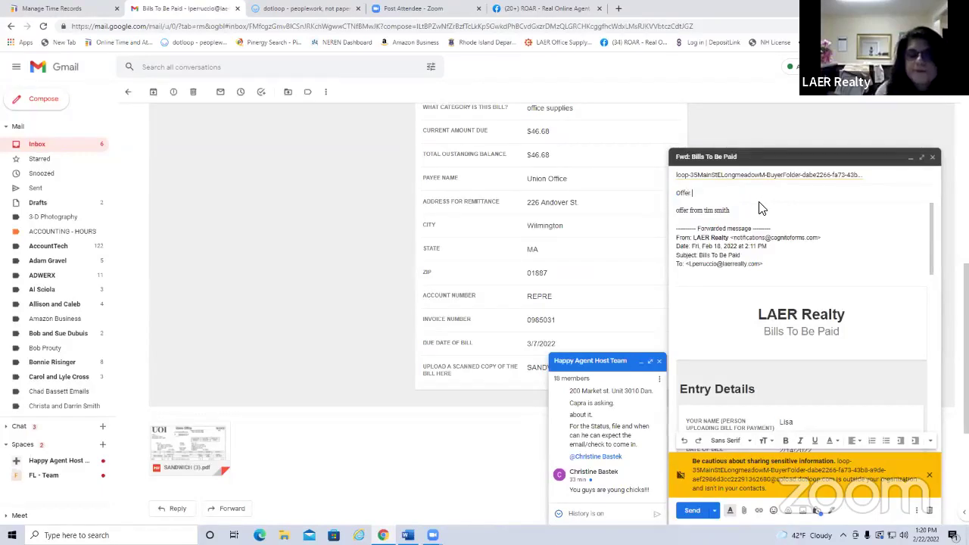
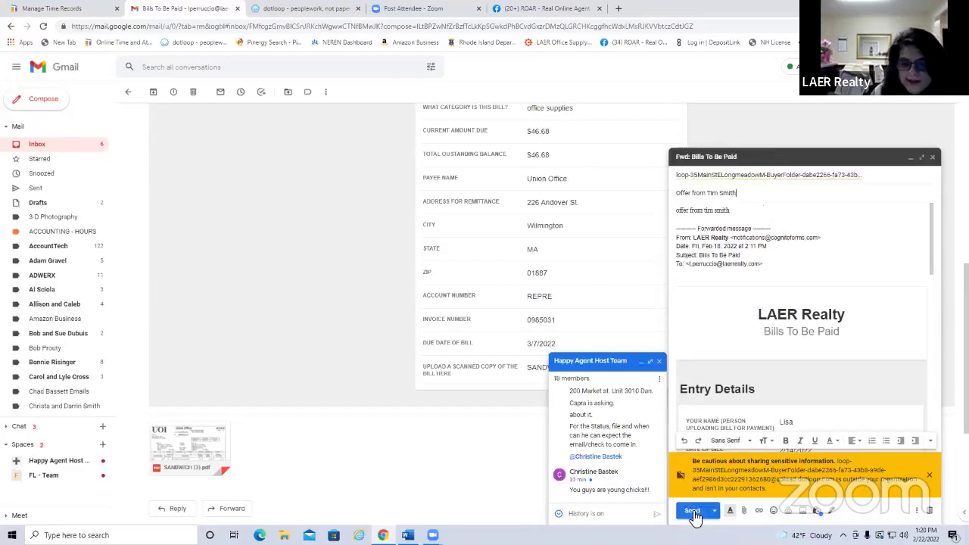
{"action": "key", "text": "ctrl+Return"}
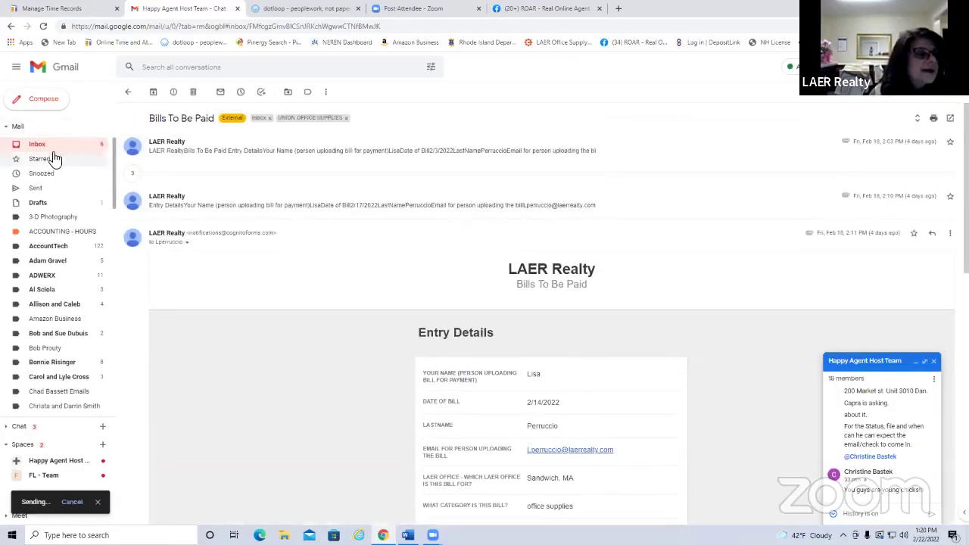
{"action": "left_click", "coordinate": [47, 146]}
{"action": "left_click", "coordinate": [549, 9]}
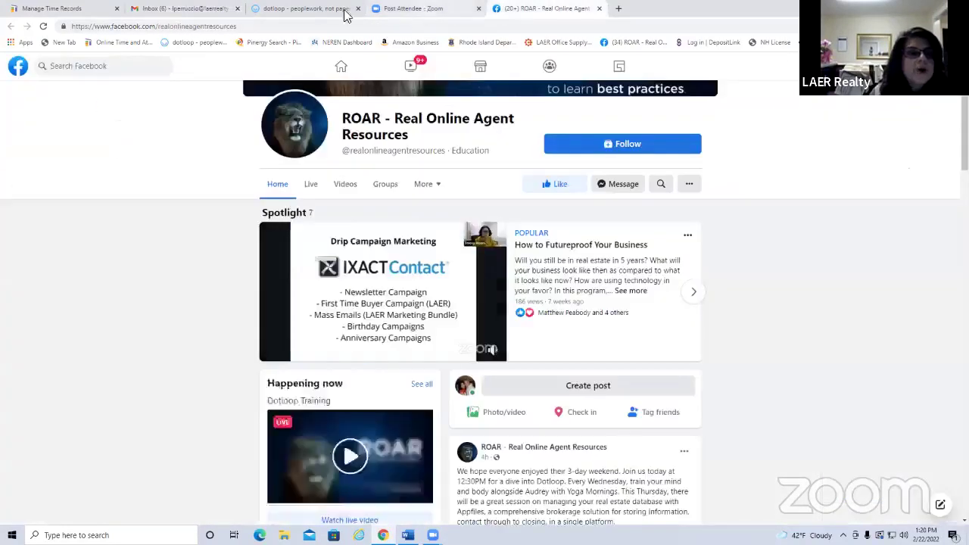
{"action": "left_click", "coordinate": [429, 11]}
{"action": "left_click", "coordinate": [314, 9]}
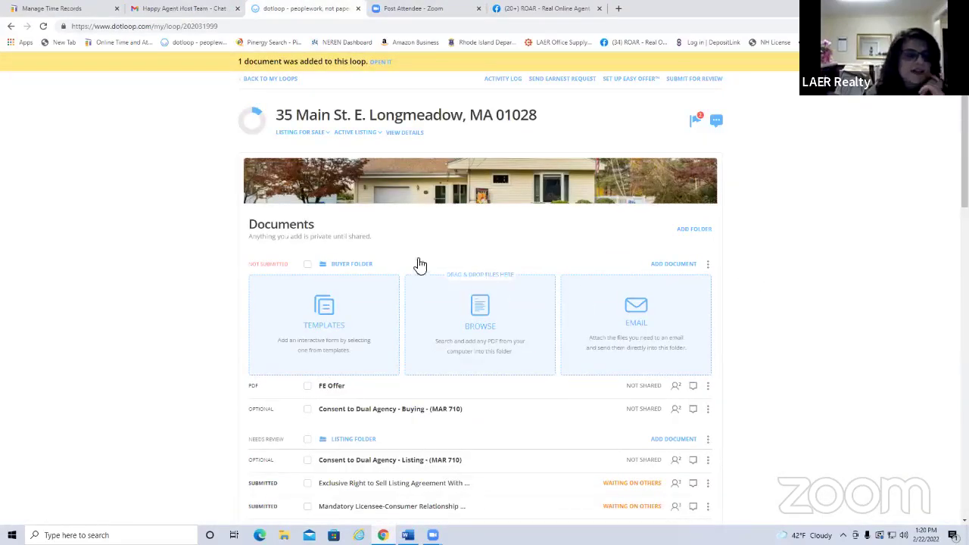
{"action": "right_click", "coordinate": [748, 276]}
{"action": "left_click", "coordinate": [774, 306]}
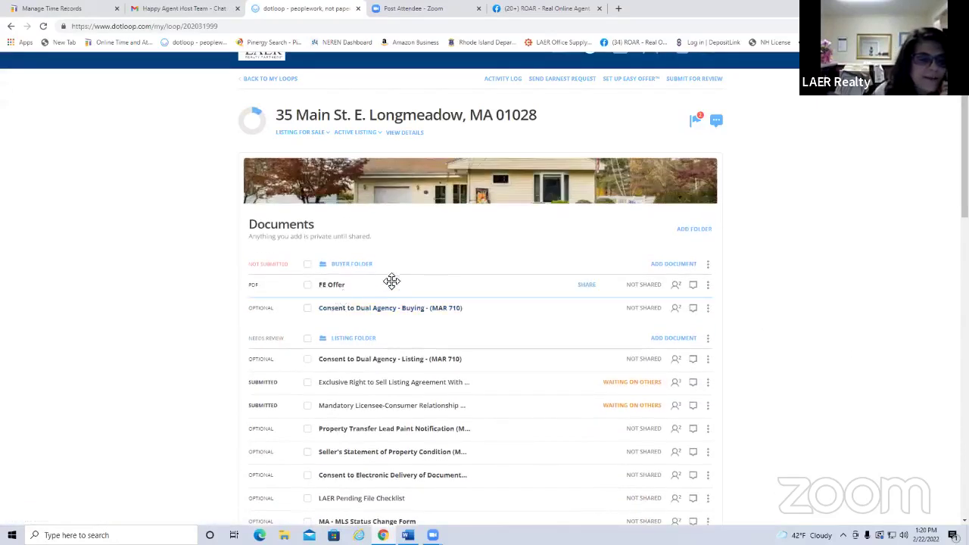
{"action": "right_click", "coordinate": [756, 264]}
{"action": "left_click", "coordinate": [780, 295]}
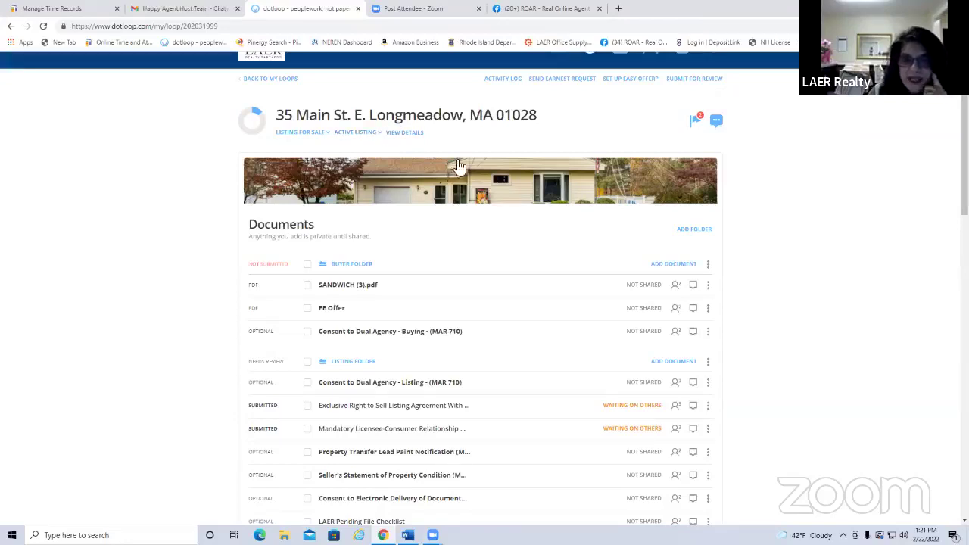
- Copy the loop's upload email address from Add Document > Email
{"action": "left_click", "coordinate": [673, 264]}
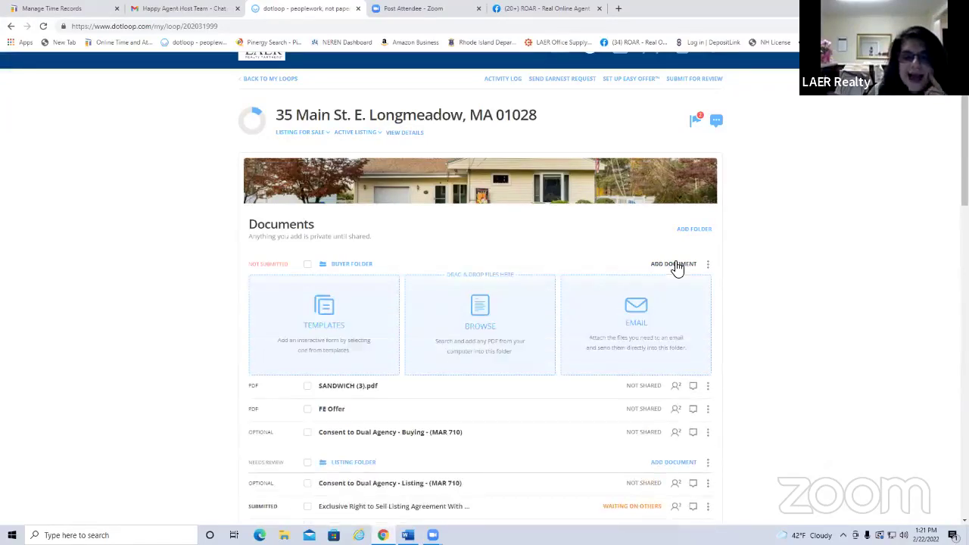
{"action": "left_click", "coordinate": [636, 309]}
{"action": "left_click", "coordinate": [474, 338]}
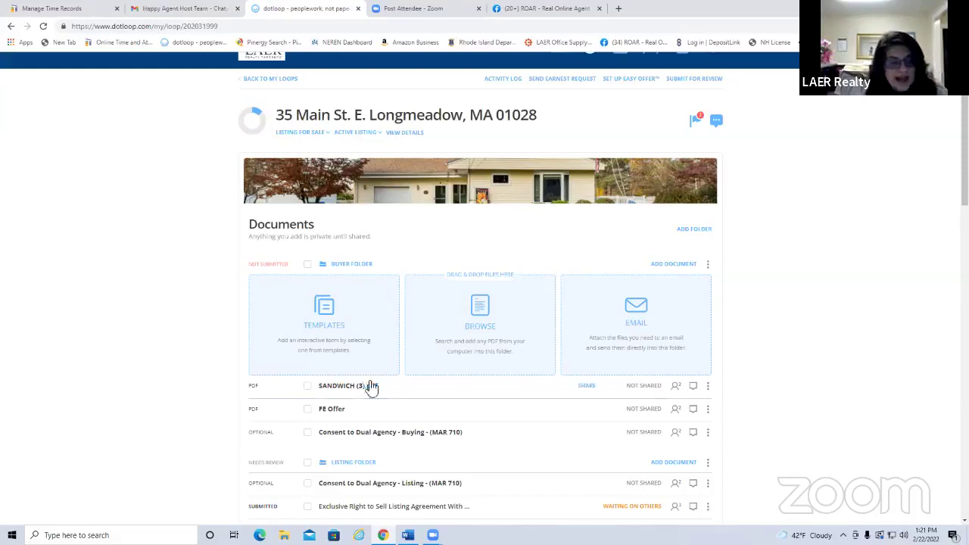
- Rename SANDWICH (3).pdf to 'Offer from' followed by the buyer's name
{"action": "left_click", "coordinate": [707, 386]}
{"action": "left_click", "coordinate": [693, 409]}
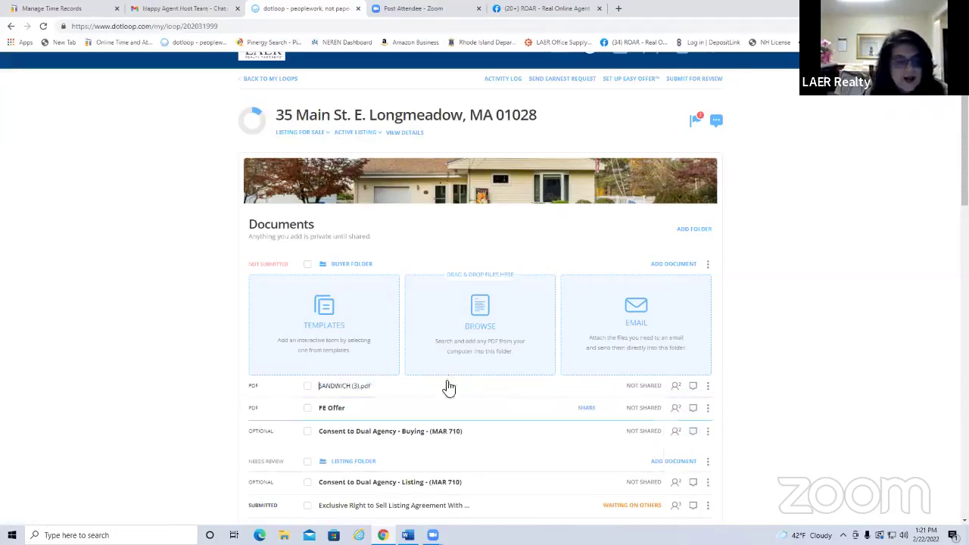
{"action": "left_click_drag", "start_coordinate": [322, 387], "coordinate": [373, 387]}
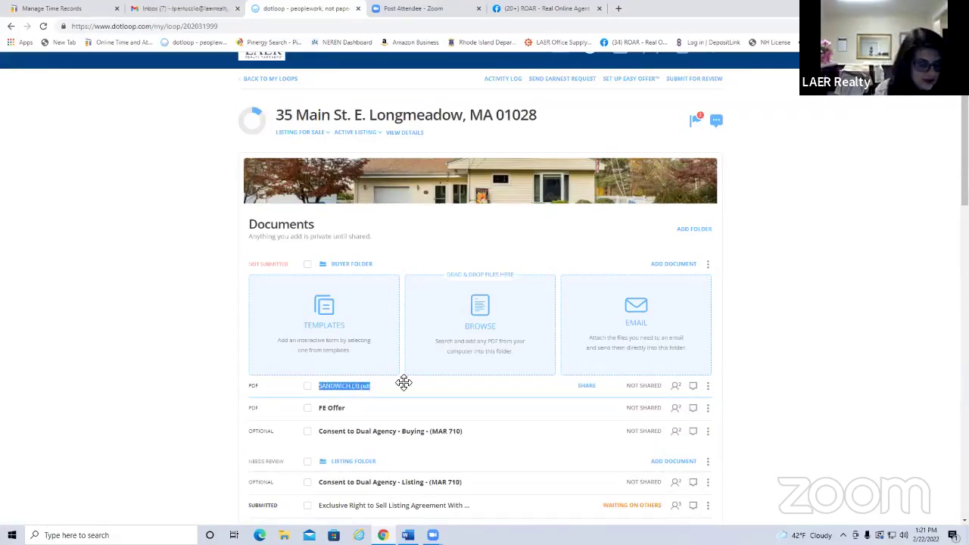
{"action": "type", "text": "Offer from "}
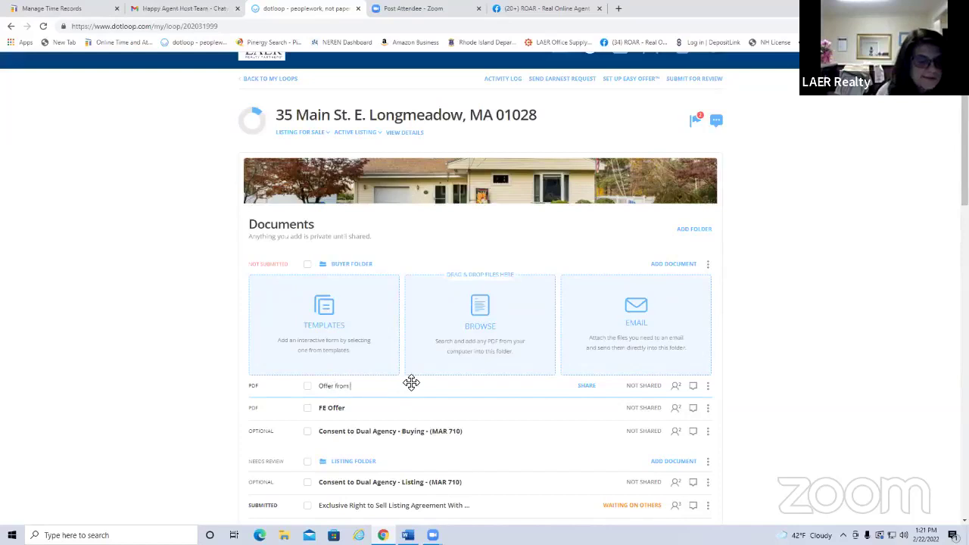
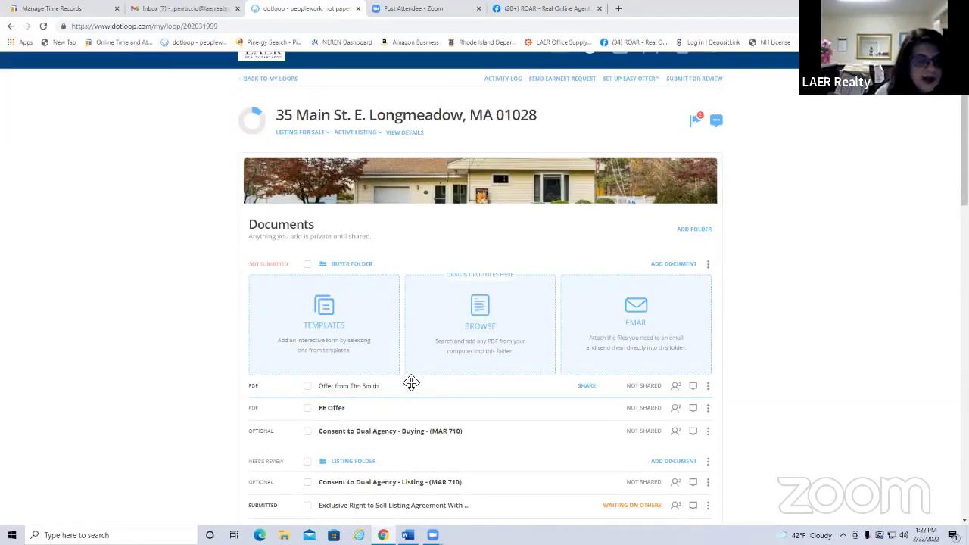
{"action": "left_click", "coordinate": [758, 372]}
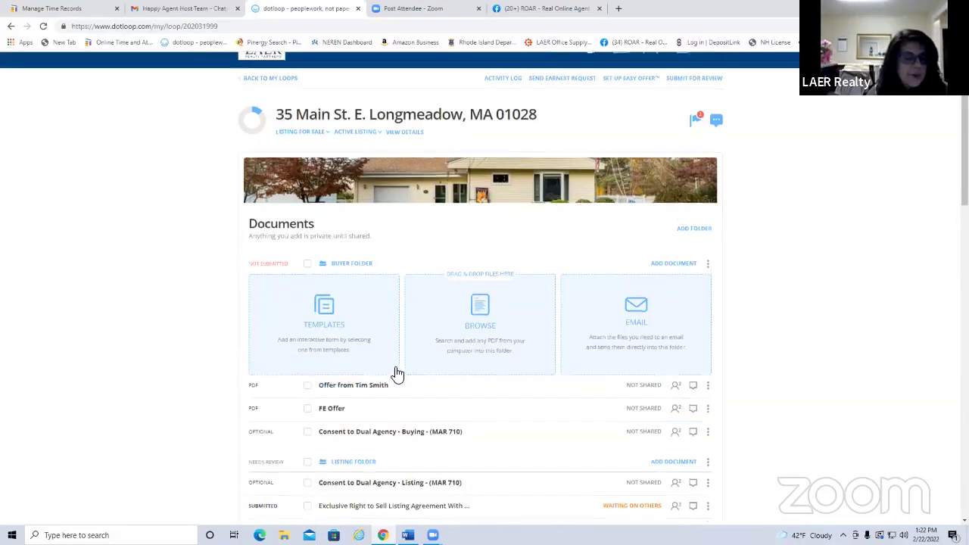
- Add a folder to the loop and name it 'Offers not accepted'
{"action": "scroll", "coordinate": [398, 373], "scroll_direction": "down", "scroll_amount": 3}
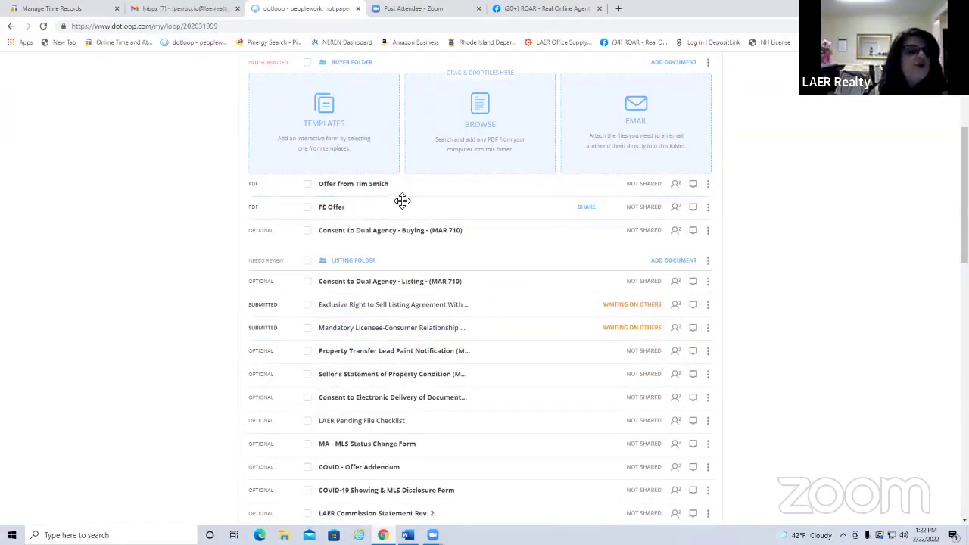
{"action": "scroll", "coordinate": [409, 201], "scroll_direction": "up", "scroll_amount": 3}
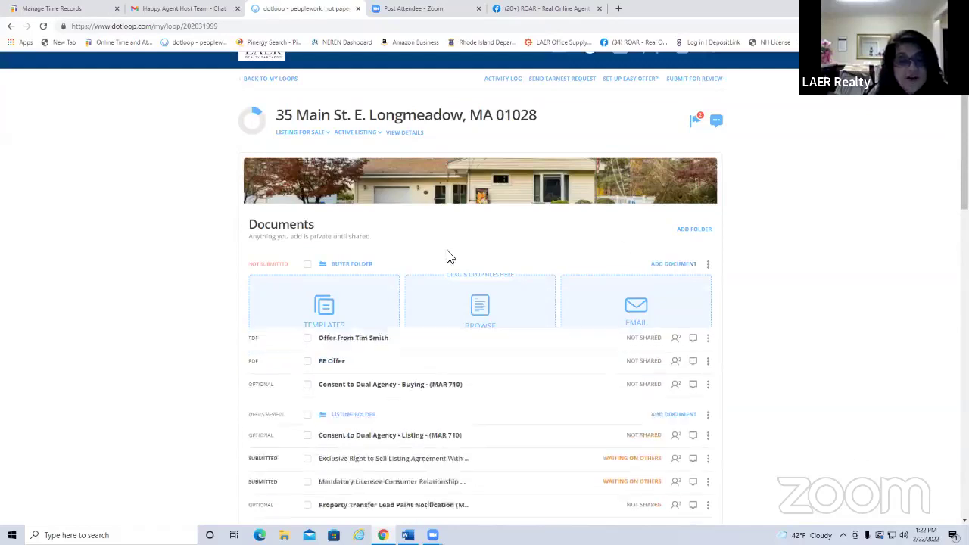
{"action": "left_click", "coordinate": [692, 231]}
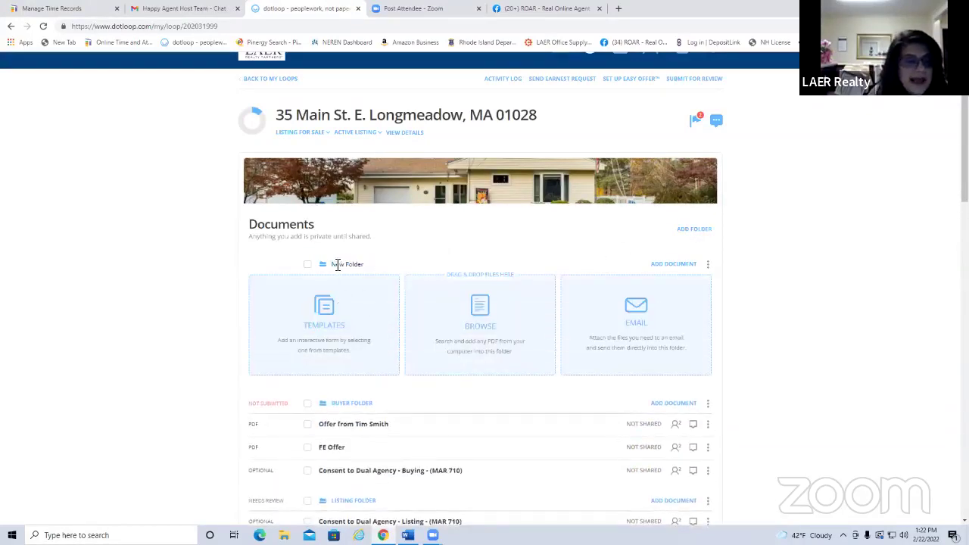
{"action": "left_click_drag", "start_coordinate": [334, 266], "coordinate": [378, 270]}
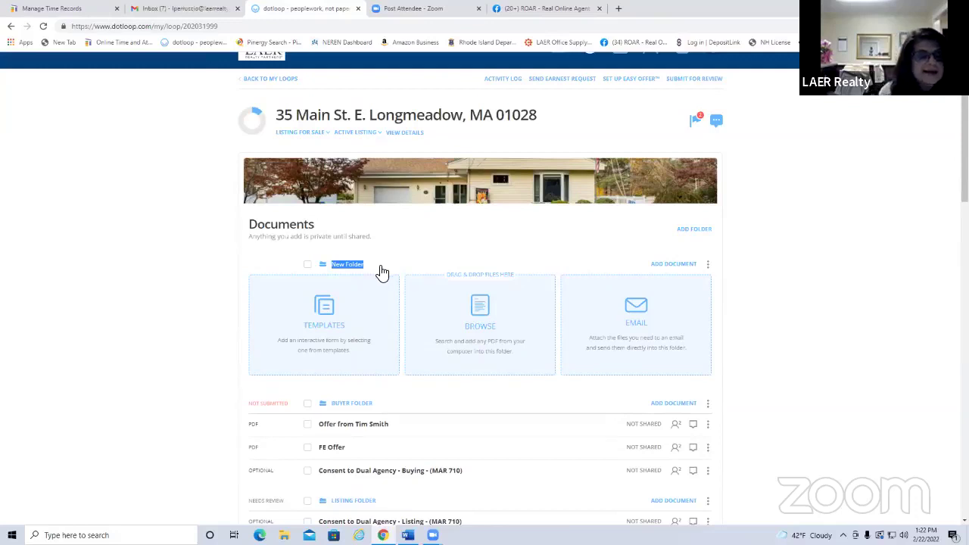
{"action": "type", "text": "Offers not"}
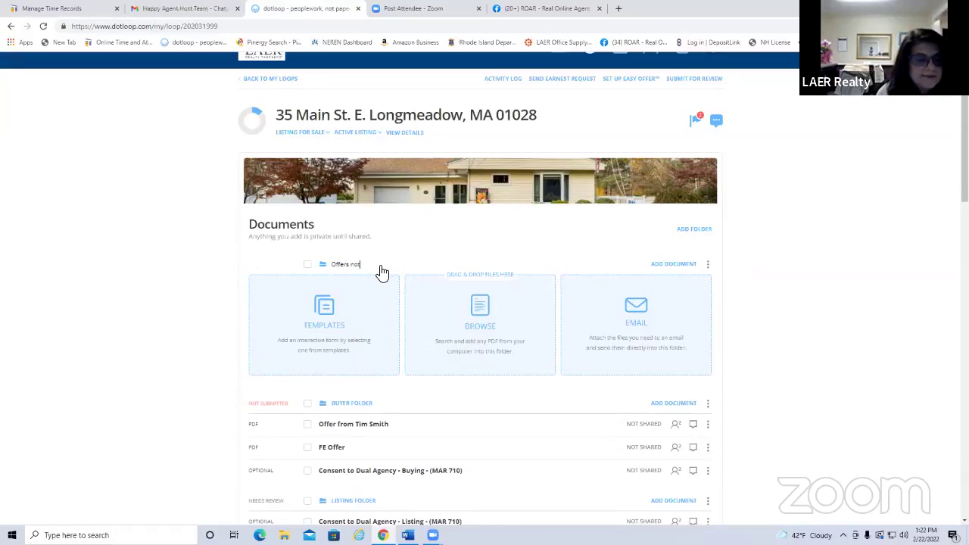
{"action": "type", "text": " accepted"}
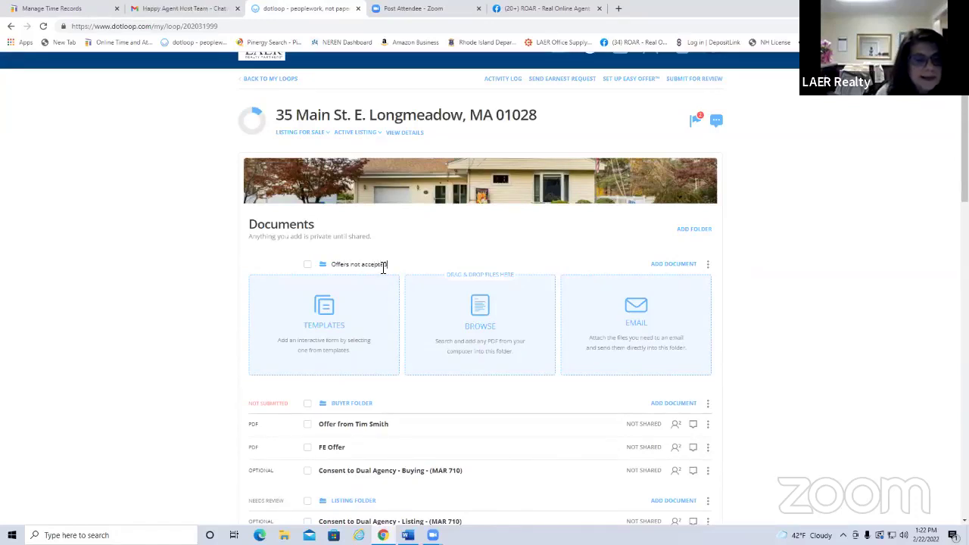
{"action": "left_click", "coordinate": [787, 302]}
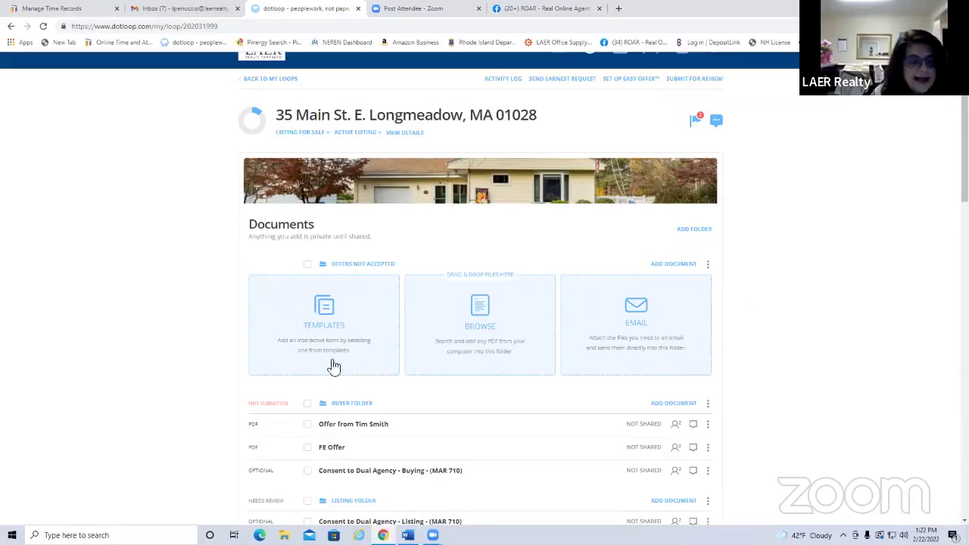
{"action": "scroll", "coordinate": [371, 329], "scroll_direction": "down", "scroll_amount": 1}
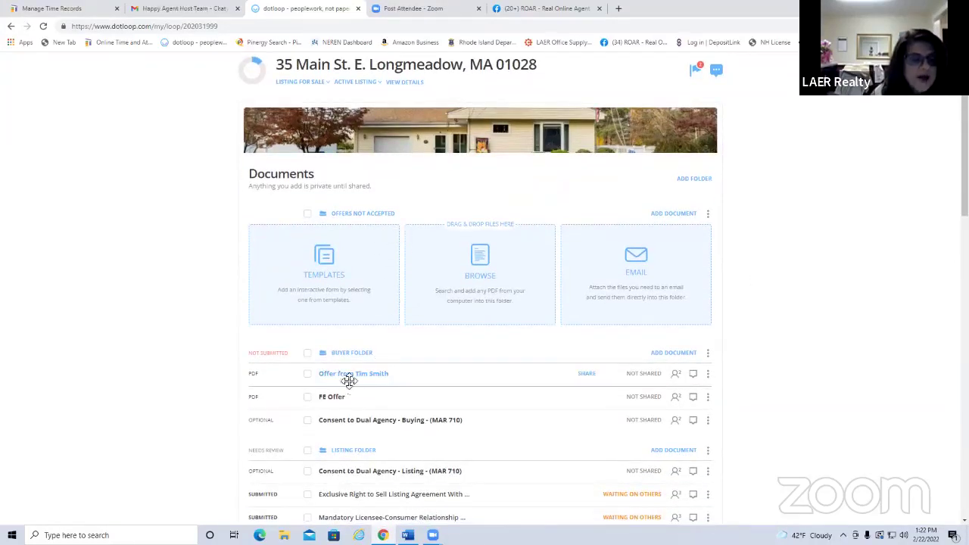
- Drag the buyer's offer from Buyer Folder onto the Offers Not Accepted folder
{"action": "left_click_drag", "start_coordinate": [354, 375], "coordinate": [387, 237]}
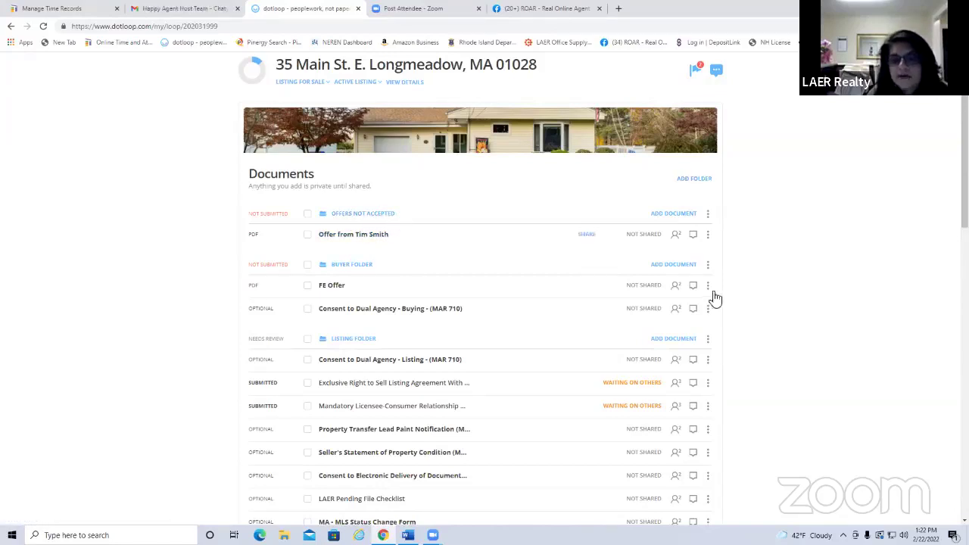
{"action": "left_click", "coordinate": [707, 235]}
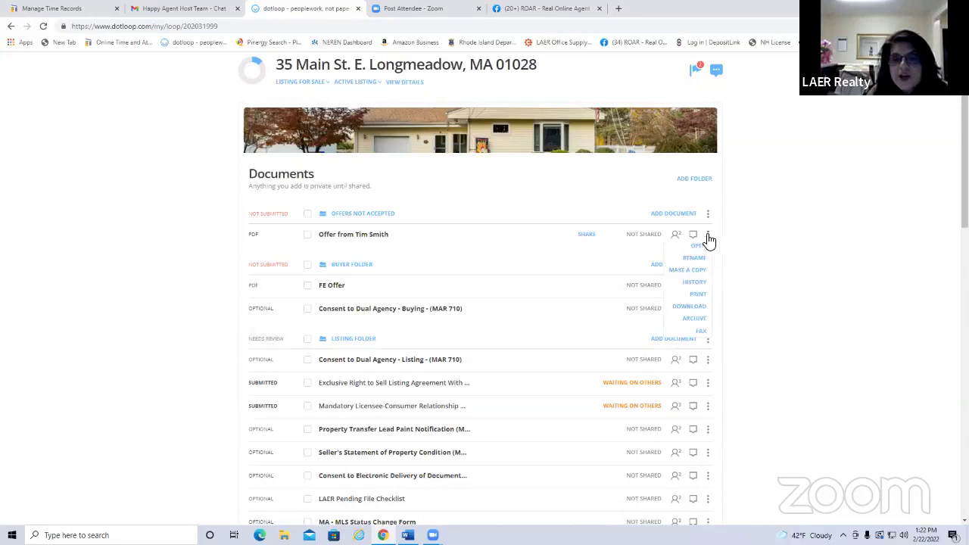
{"action": "left_click", "coordinate": [701, 318]}
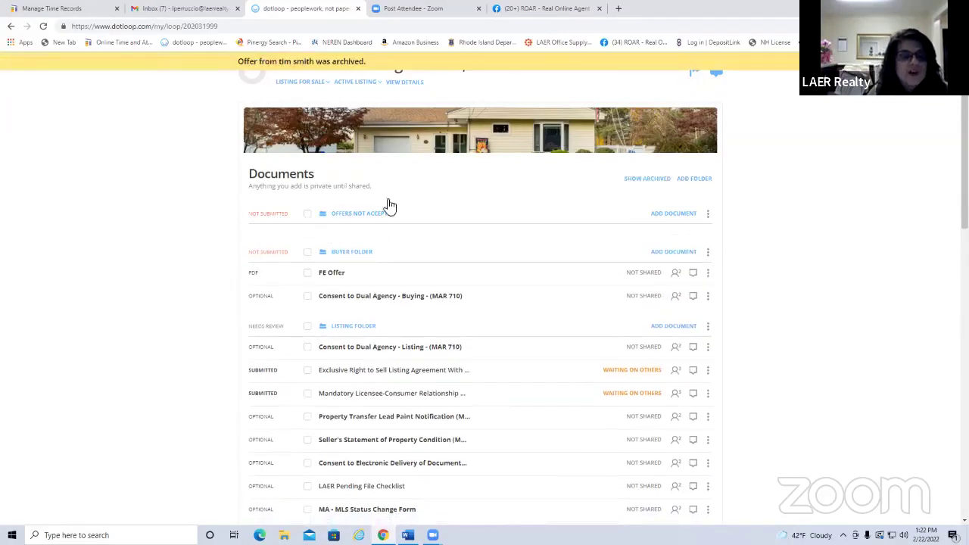
{"action": "scroll", "coordinate": [401, 265], "scroll_direction": "down", "scroll_amount": 3}
{"action": "scroll", "coordinate": [416, 356], "scroll_direction": "up", "scroll_amount": 1}
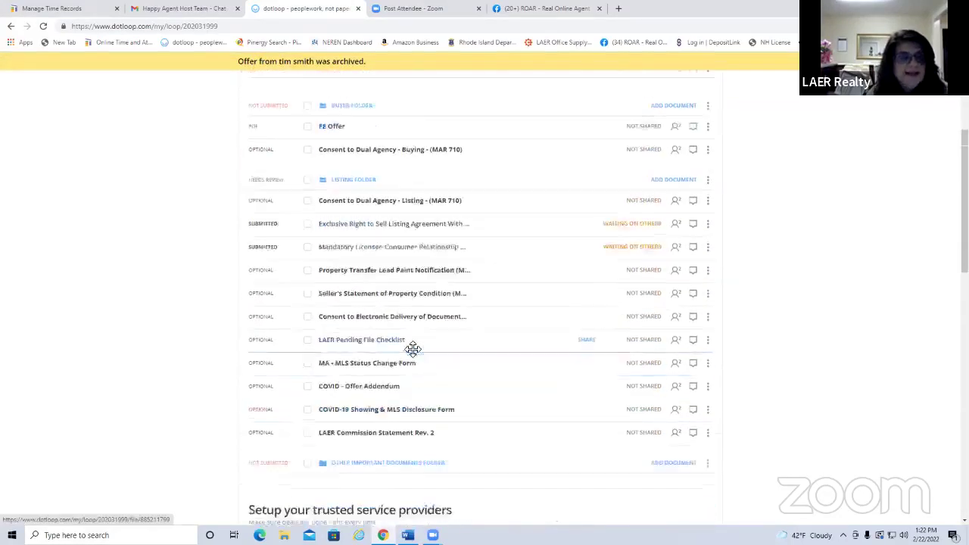
{"action": "scroll", "coordinate": [412, 348], "scroll_direction": "up", "scroll_amount": 2}
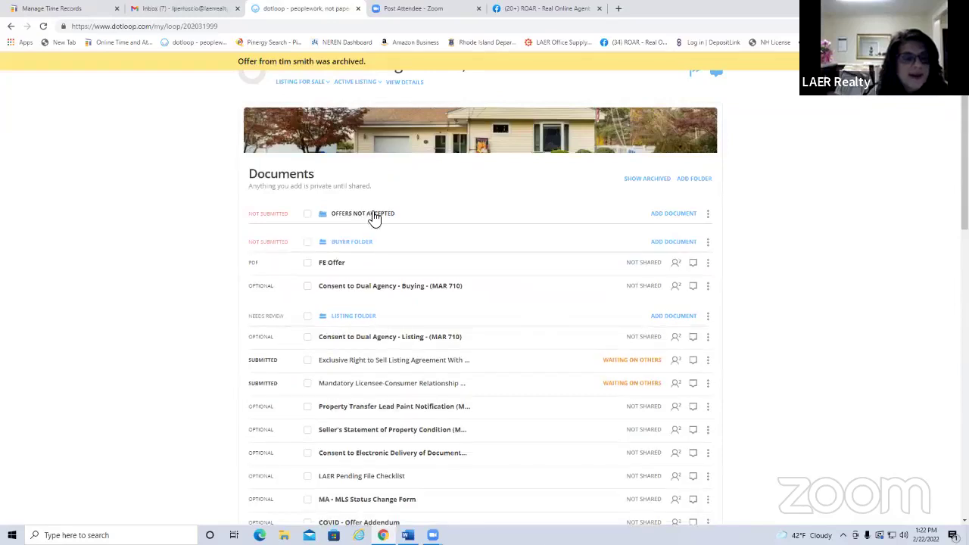
{"action": "left_click", "coordinate": [649, 181]}
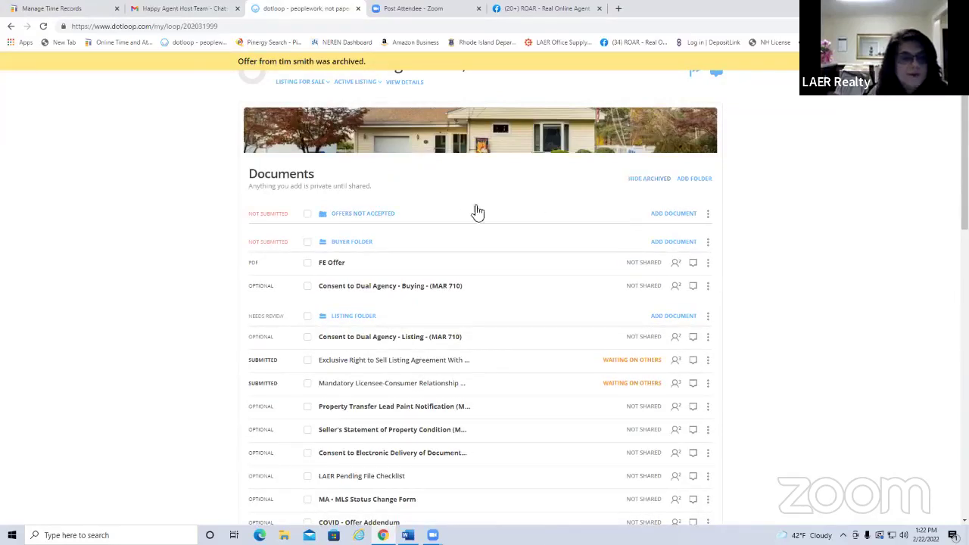
{"action": "scroll", "coordinate": [370, 394], "scroll_direction": "down", "scroll_amount": 2}
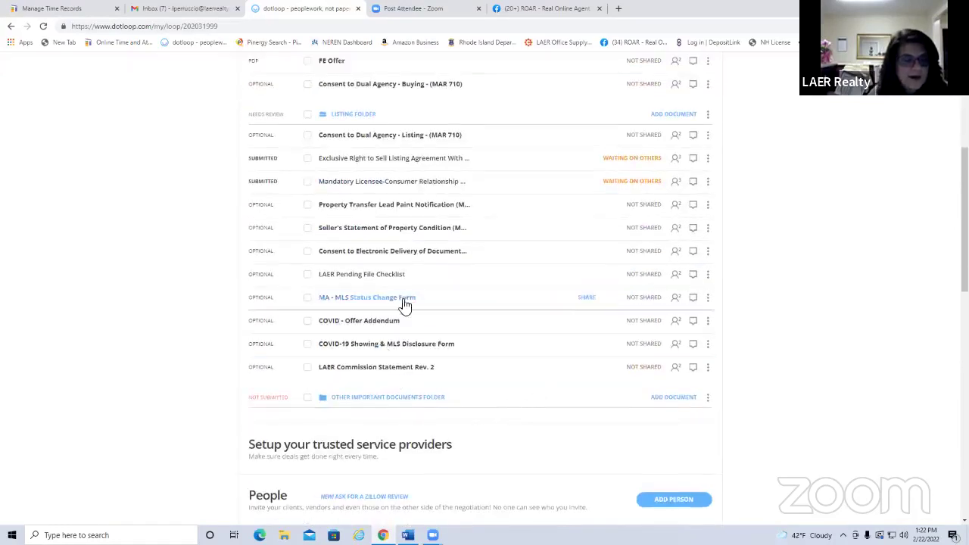
{"action": "scroll", "coordinate": [427, 306], "scroll_direction": "down", "scroll_amount": 1}
{"action": "scroll", "coordinate": [427, 306], "scroll_direction": "up", "scroll_amount": 5}
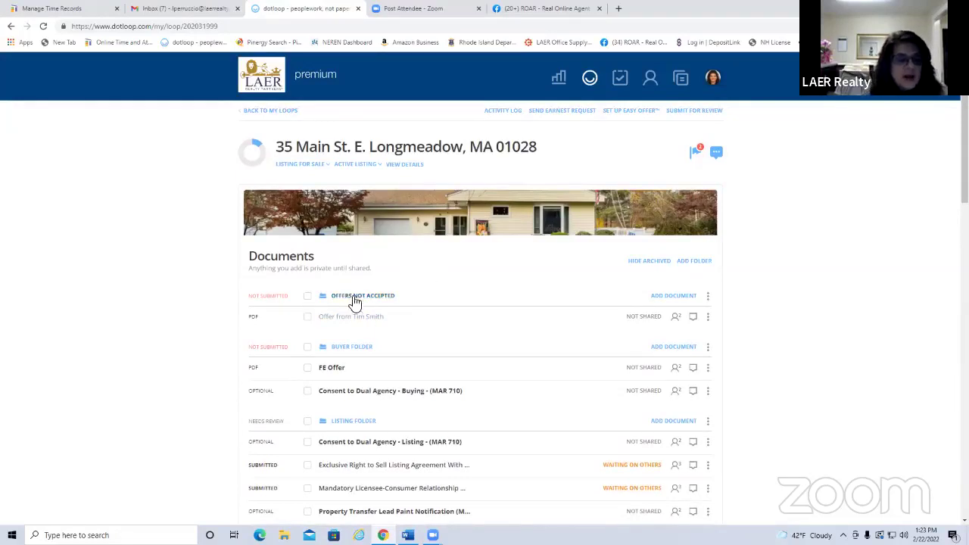
{"action": "left_click_drag", "start_coordinate": [356, 298], "coordinate": [383, 474]}
{"action": "scroll", "coordinate": [367, 431], "scroll_direction": "down", "scroll_amount": 1}
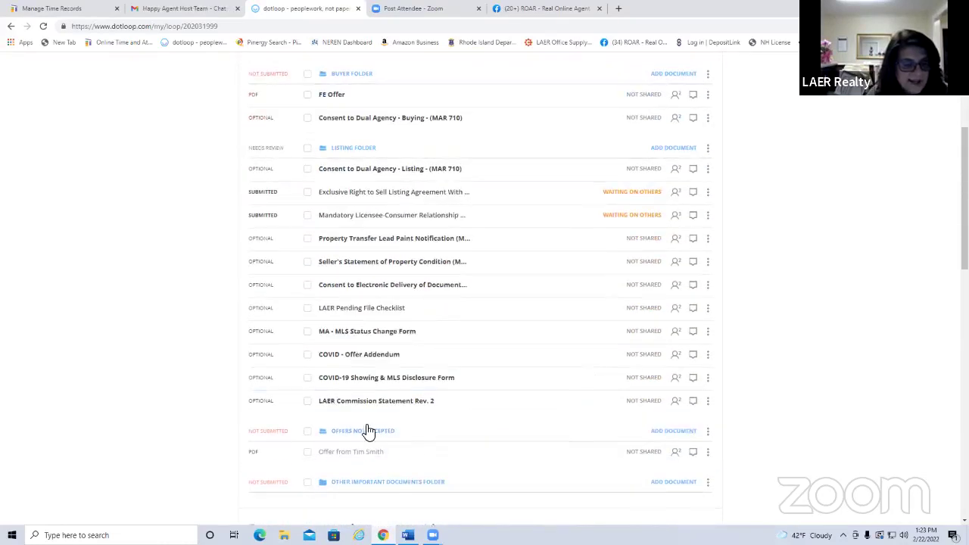
{"action": "scroll", "coordinate": [428, 408], "scroll_direction": "up", "scroll_amount": 5}
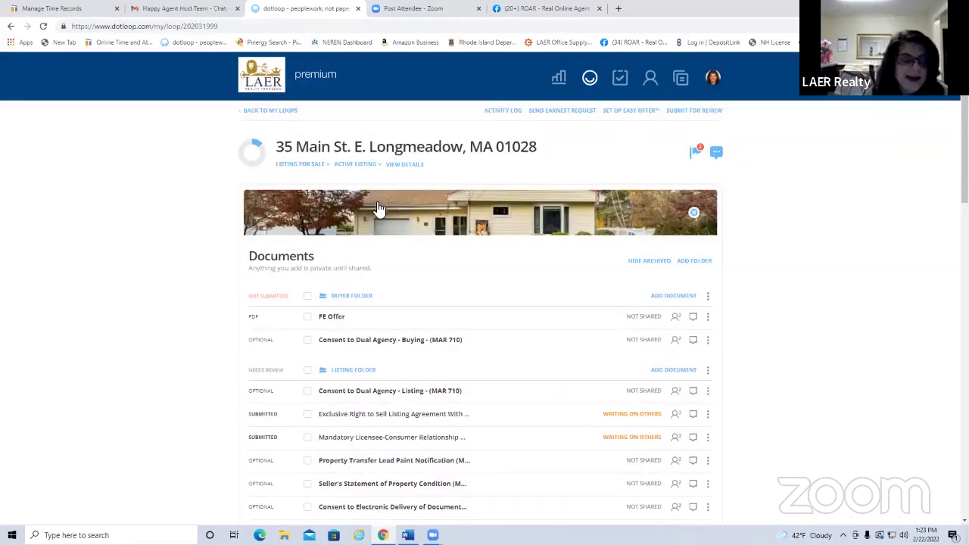
{"action": "scroll", "coordinate": [666, 167], "scroll_direction": "down", "scroll_amount": 1}
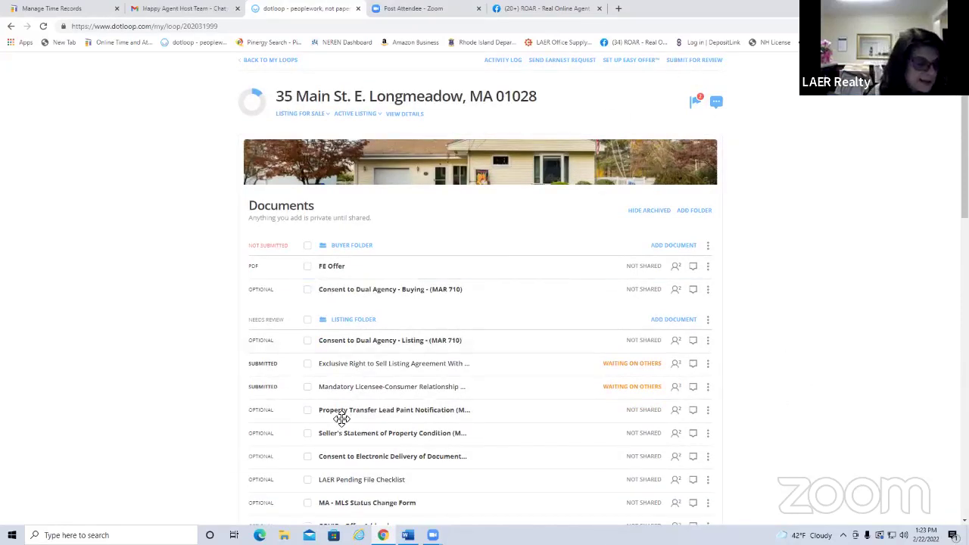
{"action": "scroll", "coordinate": [668, 98], "scroll_direction": "up", "scroll_amount": 1}
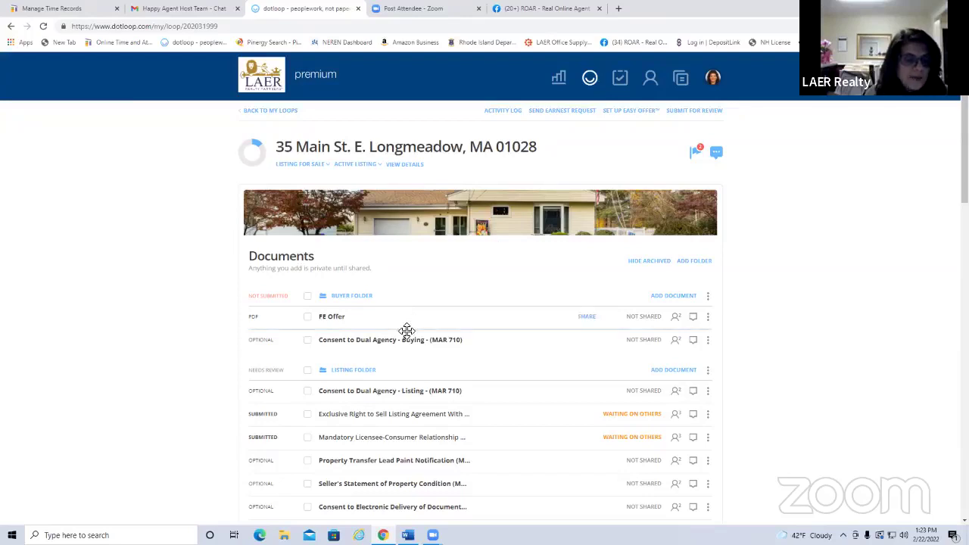
{"action": "scroll", "coordinate": [452, 327], "scroll_direction": "down", "scroll_amount": 2}
{"action": "scroll", "coordinate": [451, 326], "scroll_direction": "down", "scroll_amount": 1}
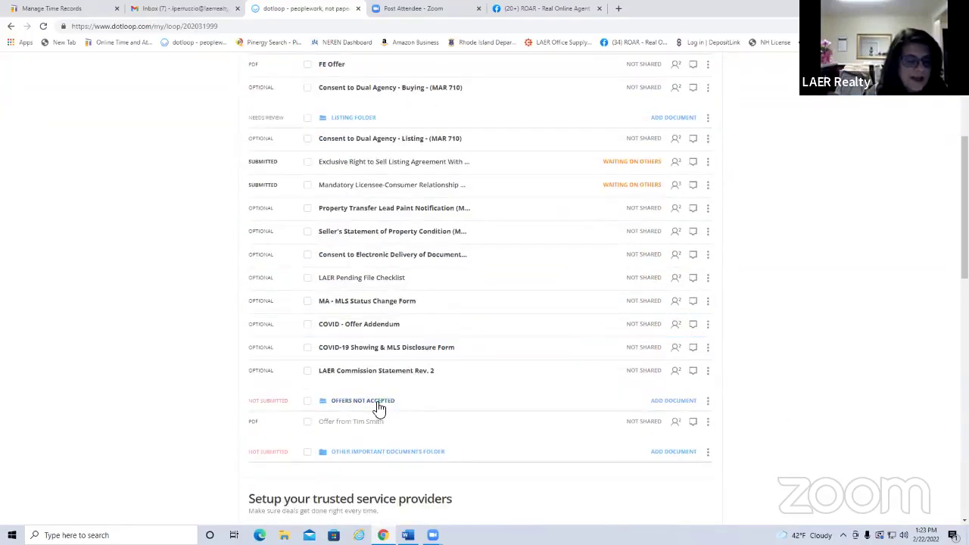
- Unarchive the offer, scroll through the opened document, then go back to the loop's documents
{"action": "left_click", "coordinate": [708, 423]}
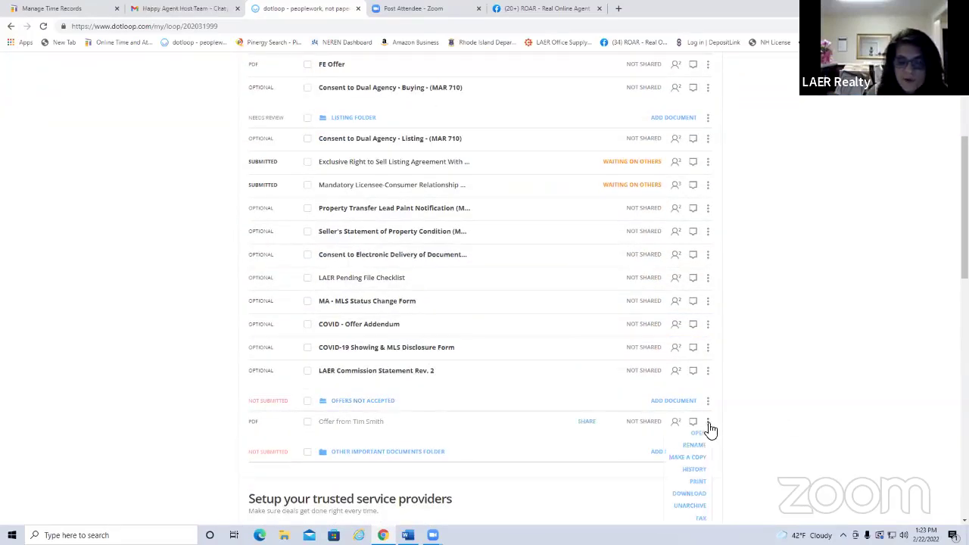
{"action": "left_click", "coordinate": [692, 504]}
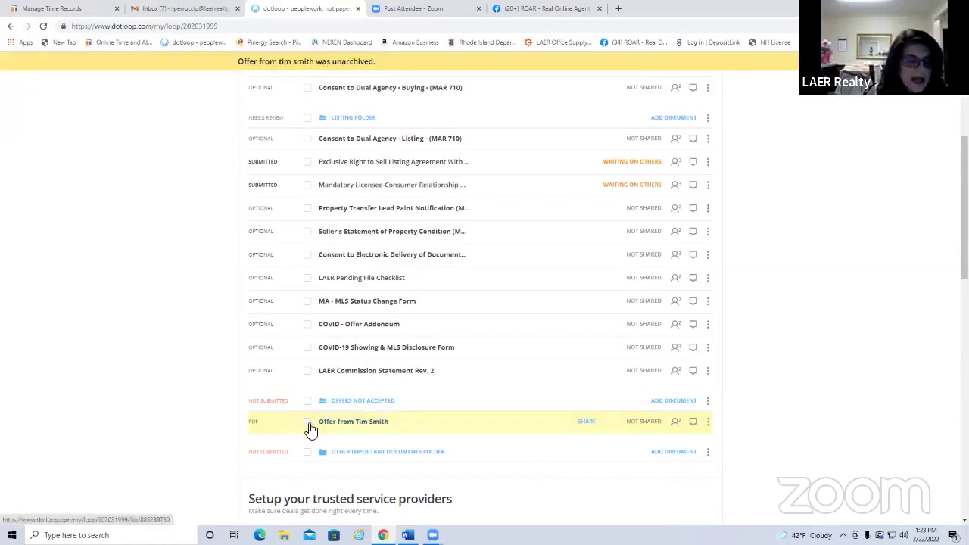
{"action": "left_click", "coordinate": [307, 423]}
{"action": "left_click", "coordinate": [360, 424]}
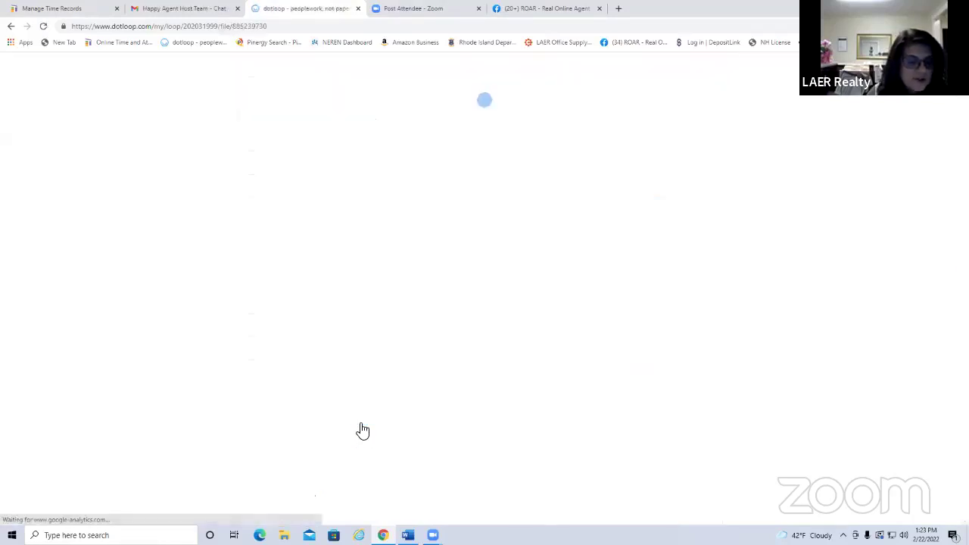
{"action": "scroll", "coordinate": [514, 219], "scroll_direction": "down", "scroll_amount": 5}
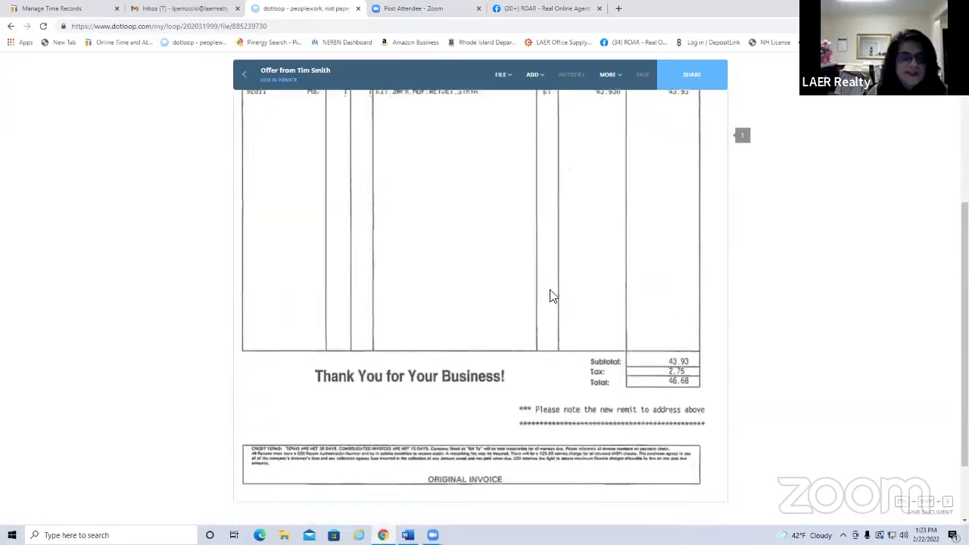
{"action": "scroll", "coordinate": [571, 307], "scroll_direction": "up", "scroll_amount": 3}
{"action": "scroll", "coordinate": [571, 306], "scroll_direction": "up", "scroll_amount": 2}
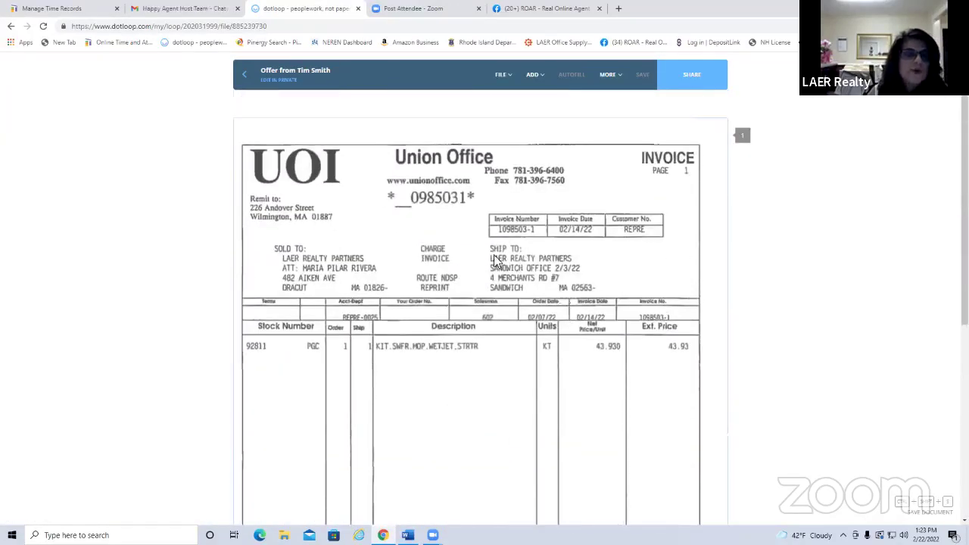
{"action": "left_click", "coordinate": [247, 75]}
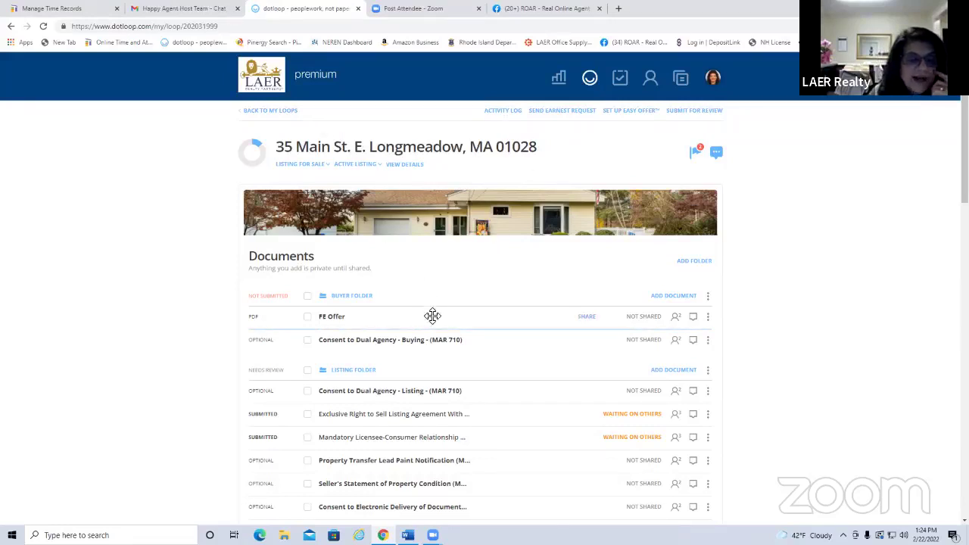
{"action": "left_click", "coordinate": [331, 320]}
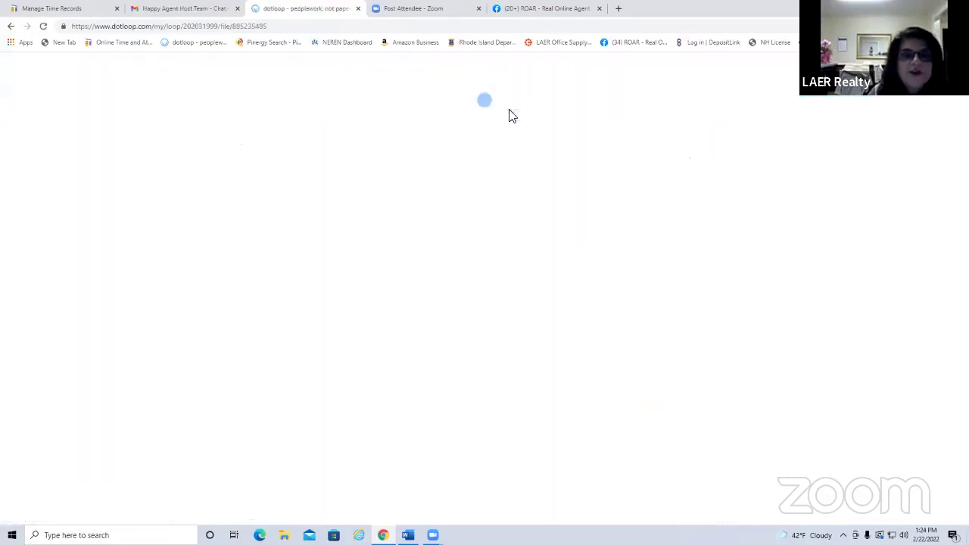
{"action": "left_click", "coordinate": [534, 75]}
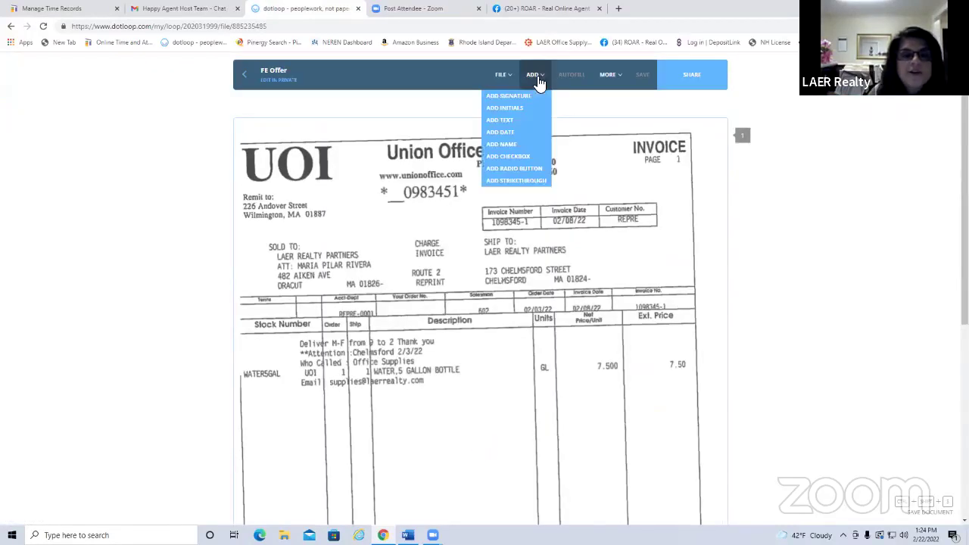
{"action": "left_click", "coordinate": [503, 76]}
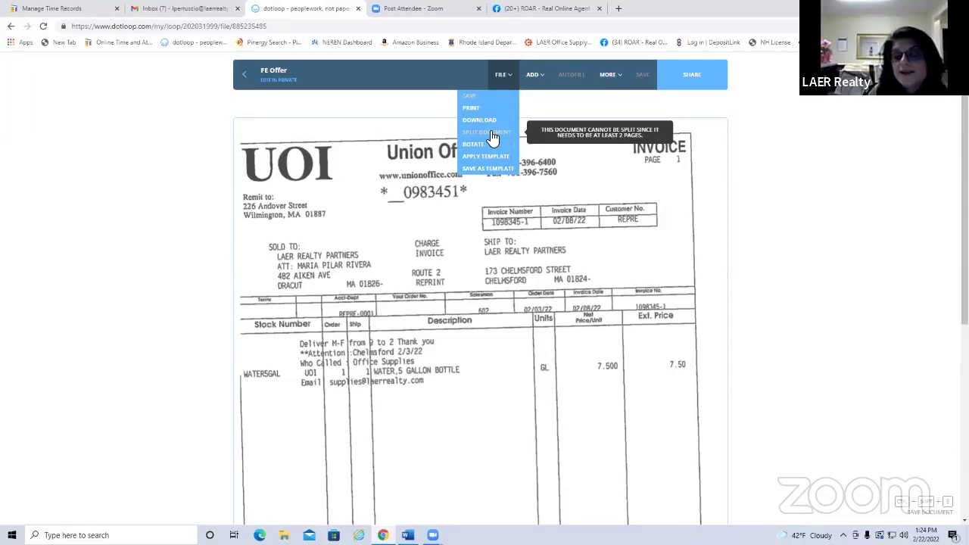
{"action": "left_click", "coordinate": [244, 74]}
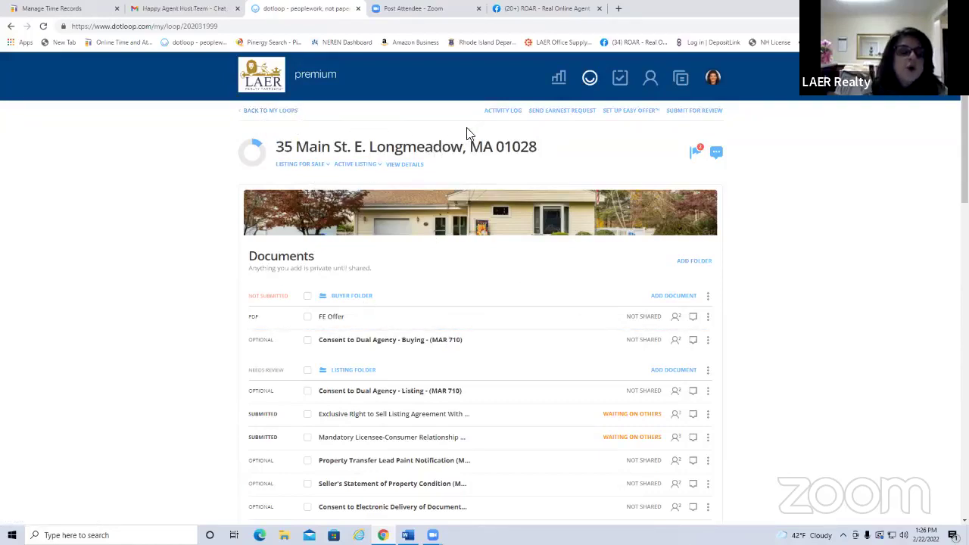
- View the current loop's details, then go back to the list of all loops
{"action": "left_click", "coordinate": [407, 164]}
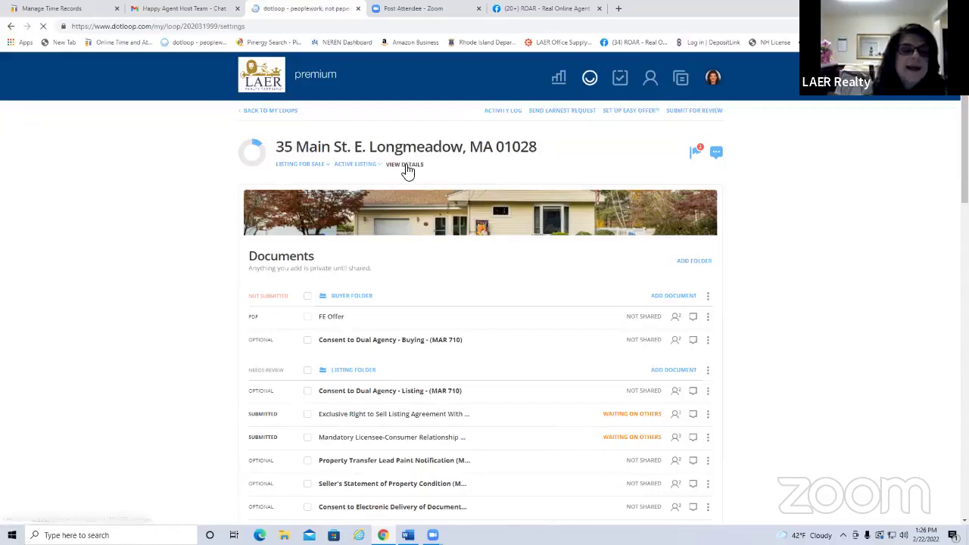
{"action": "left_click", "coordinate": [264, 111]}
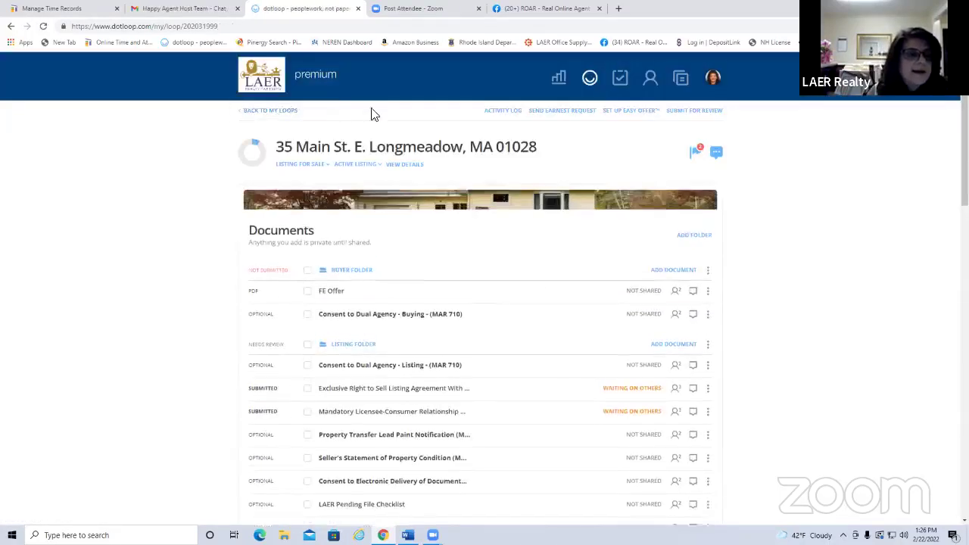
{"action": "left_click", "coordinate": [266, 114]}
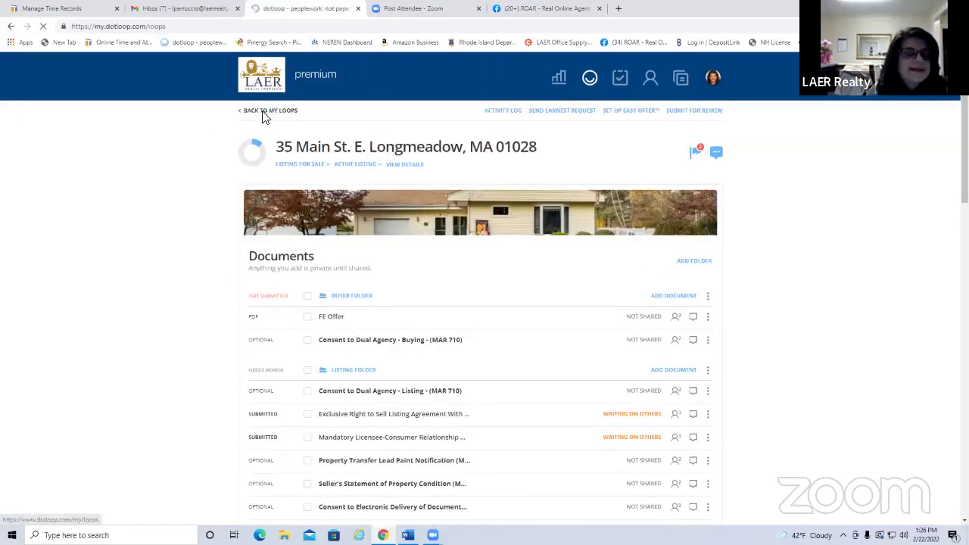
- Create a loop named after the buyer clients from MA - BUYER TEMPLATES and open it
{"action": "left_click", "coordinate": [825, 129]}
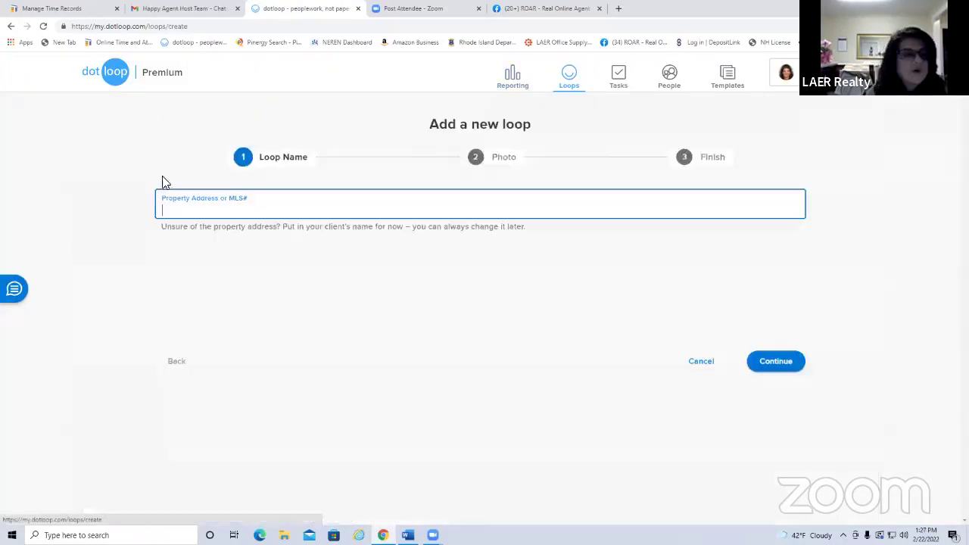
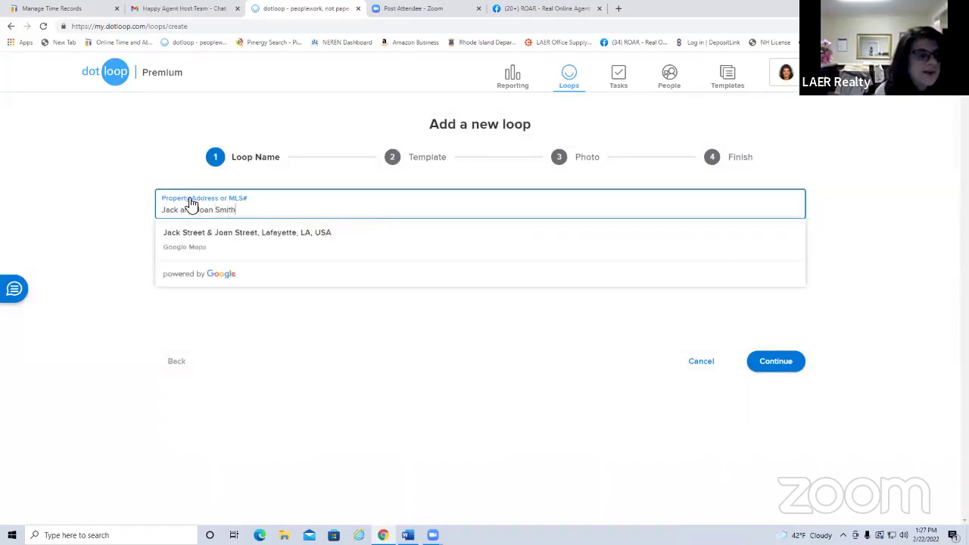
{"action": "left_click", "coordinate": [781, 365]}
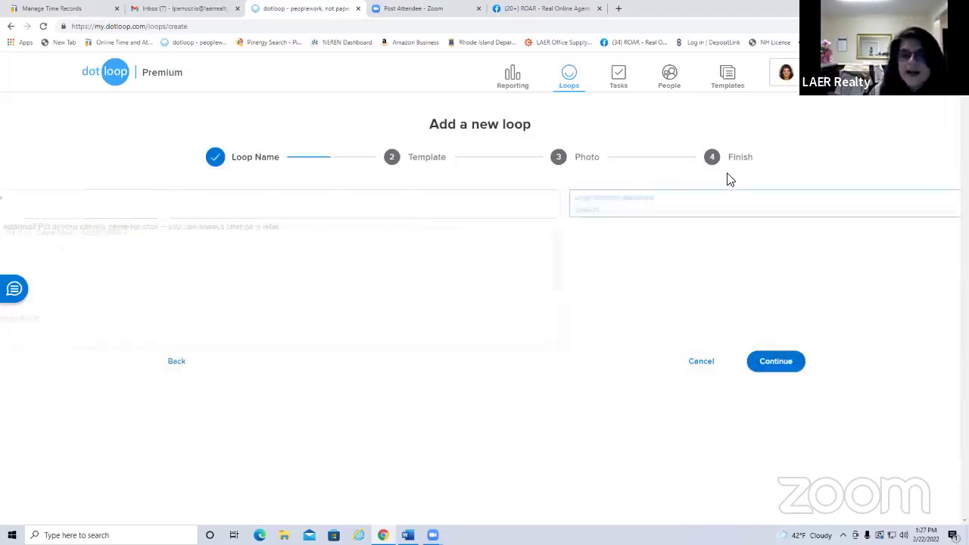
{"action": "left_click", "coordinate": [793, 210]}
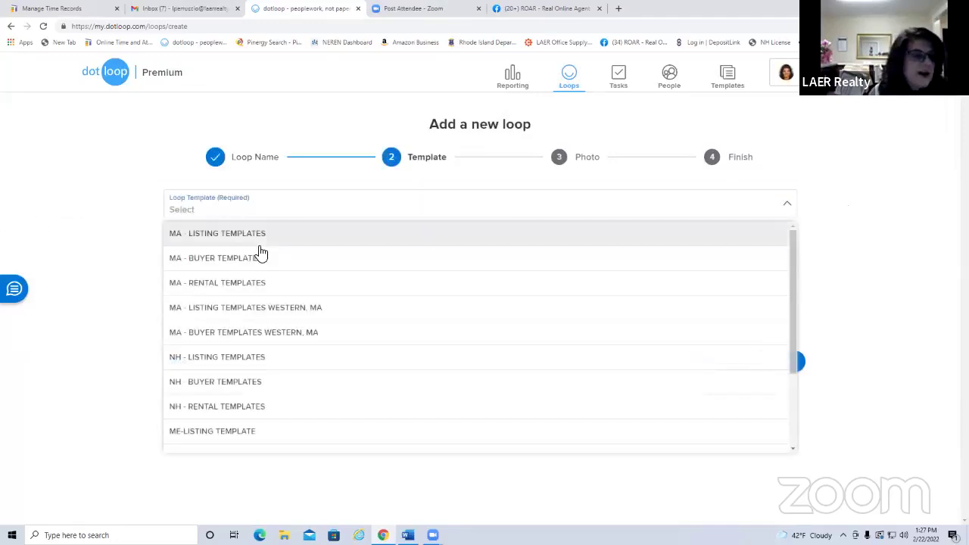
{"action": "left_click", "coordinate": [264, 258]}
{"action": "left_click", "coordinate": [779, 366]}
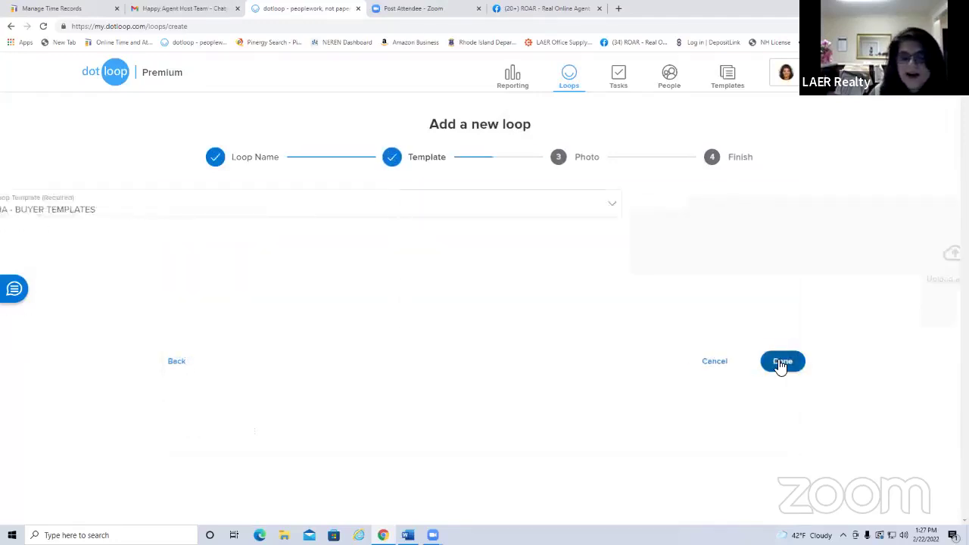
{"action": "left_click", "coordinate": [784, 367]}
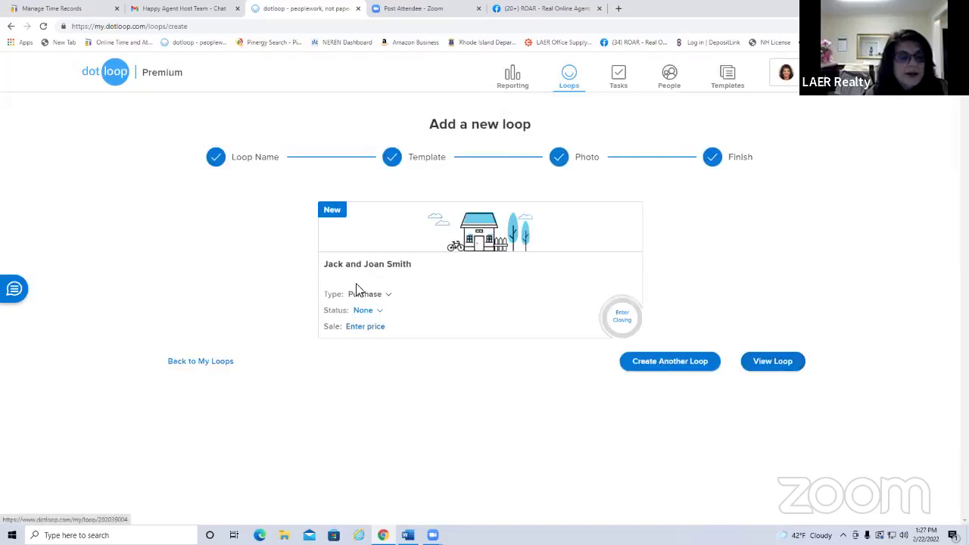
{"action": "left_click", "coordinate": [373, 271]}
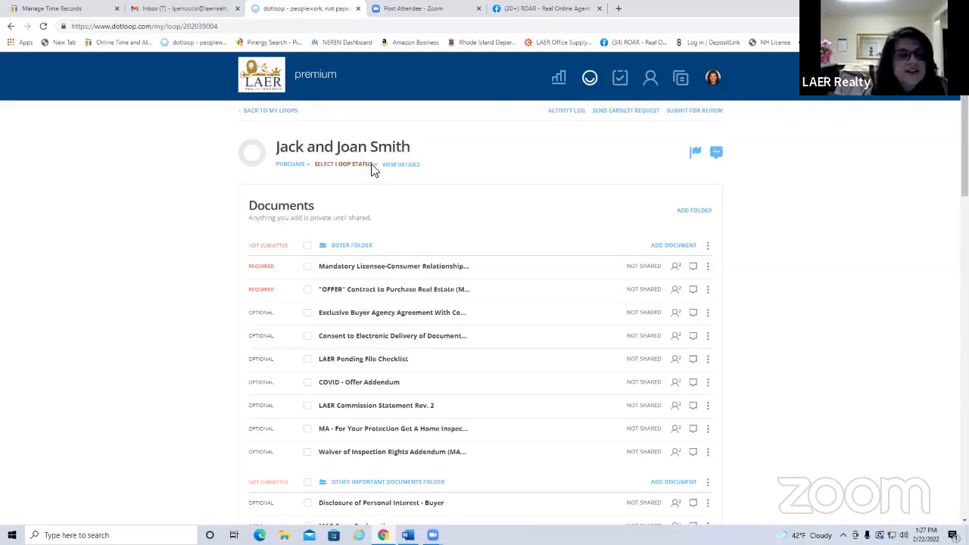
- Set the loop status to Under Contract and the sale price to 350,000
{"action": "left_click", "coordinate": [371, 168]}
{"action": "left_click", "coordinate": [379, 193]}
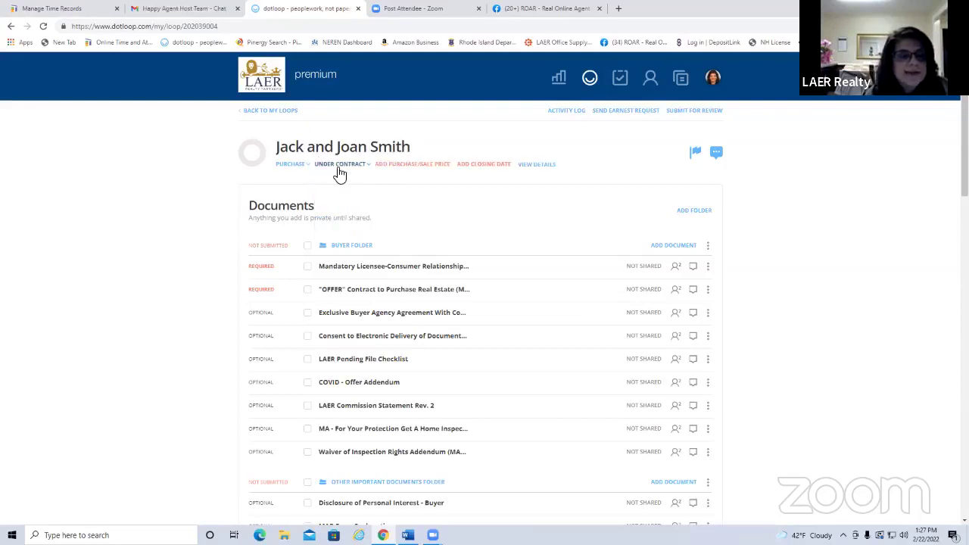
{"action": "left_click", "coordinate": [411, 167]}
{"action": "type", "text": "35"}
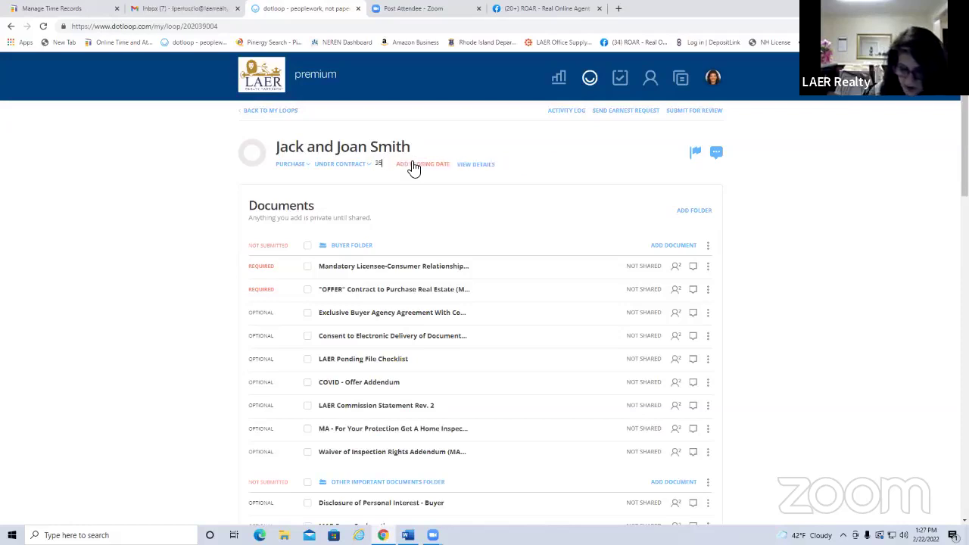
{"action": "type", "text": "0,00"}
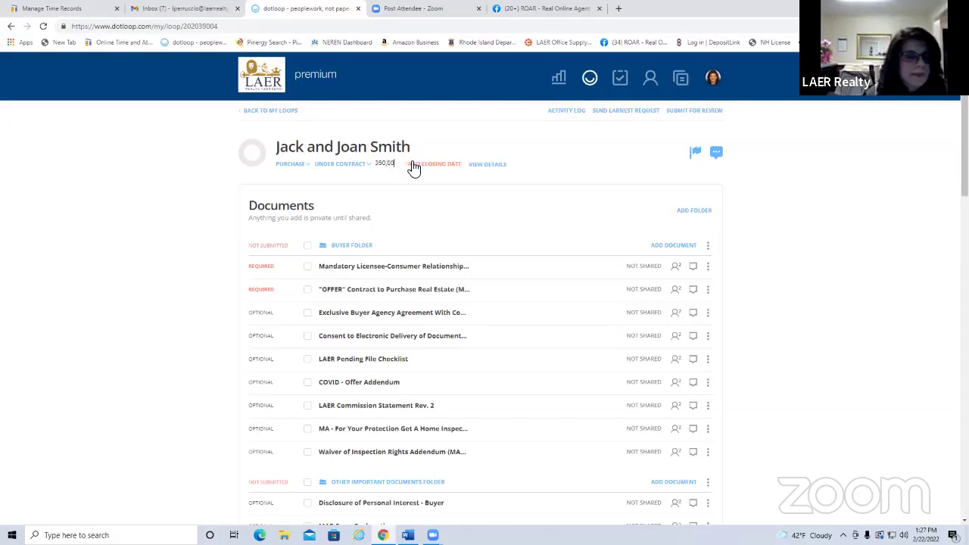
{"action": "type", "text": "0"}
{"action": "key", "text": "Return"}
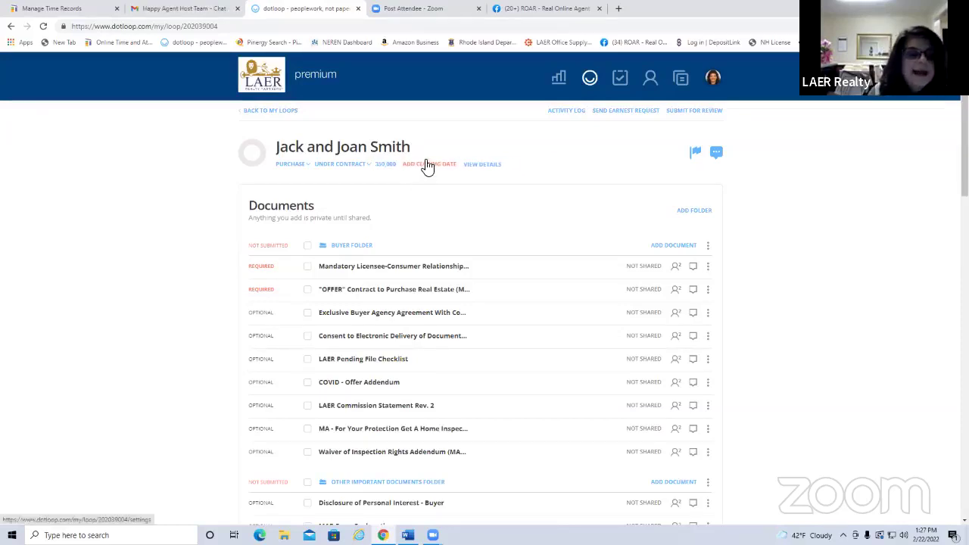
- Add a 03/31/2022 closing date and open the loop's details page
{"action": "left_click", "coordinate": [428, 166]}
{"action": "left_click", "coordinate": [491, 175]}
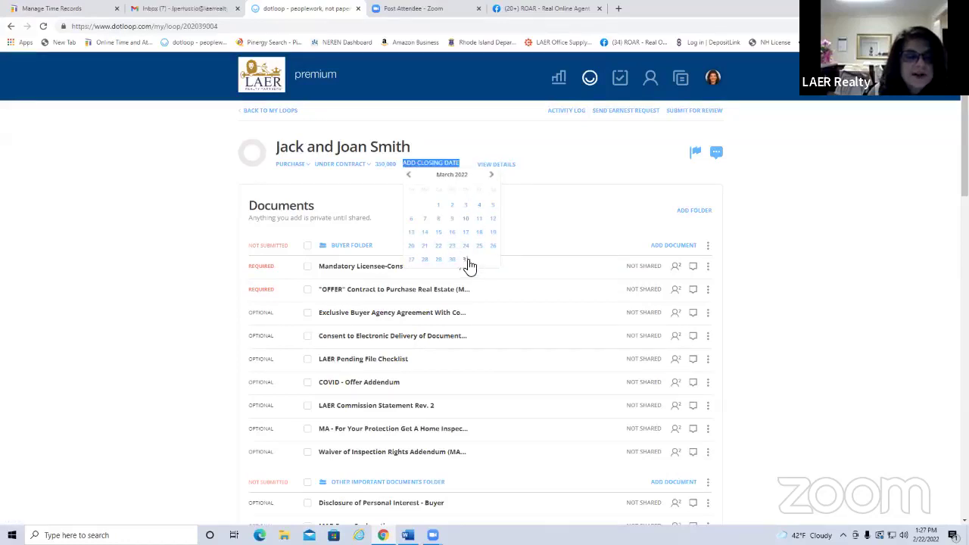
{"action": "left_click", "coordinate": [466, 260]}
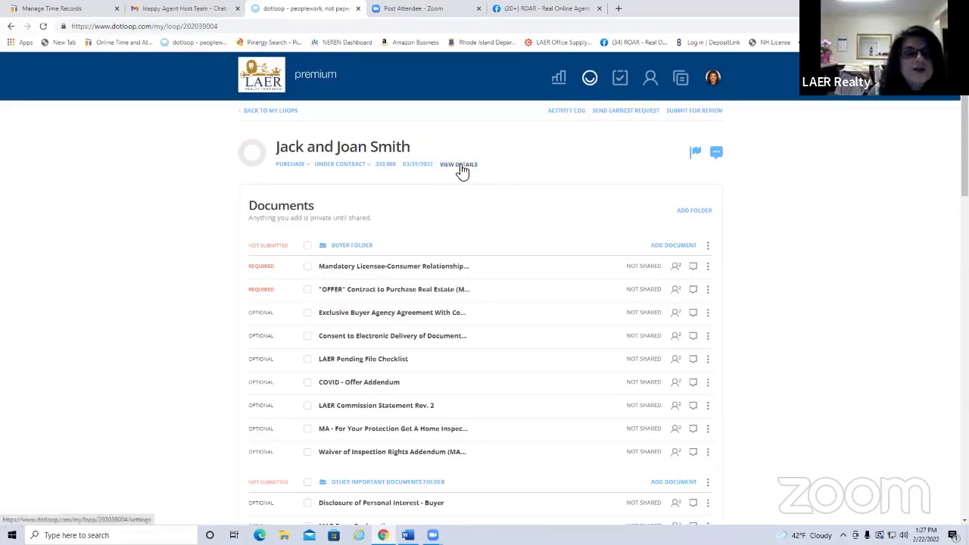
{"action": "left_click", "coordinate": [460, 167]}
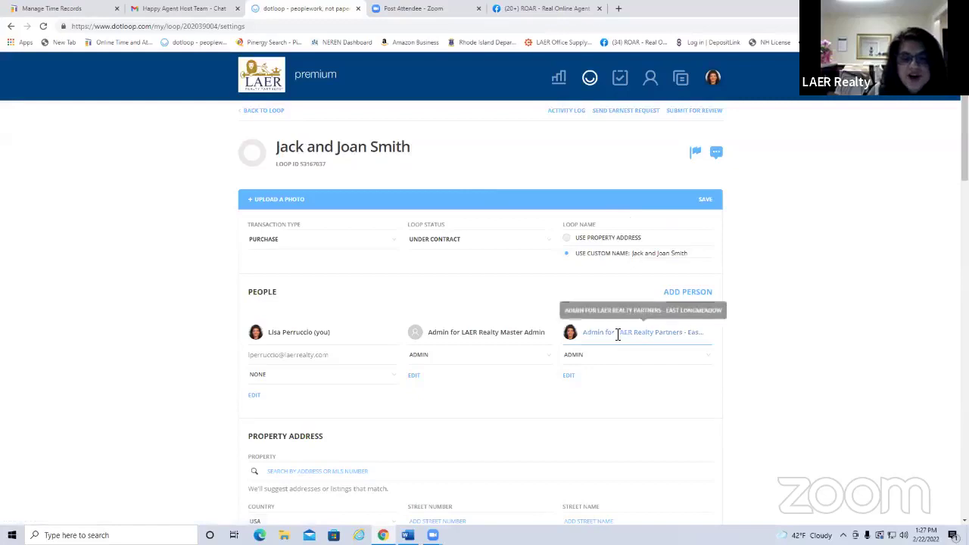
- Prepend the property address to the loop's custom name, add a space after MA, and save
{"action": "left_click", "coordinate": [635, 255]}
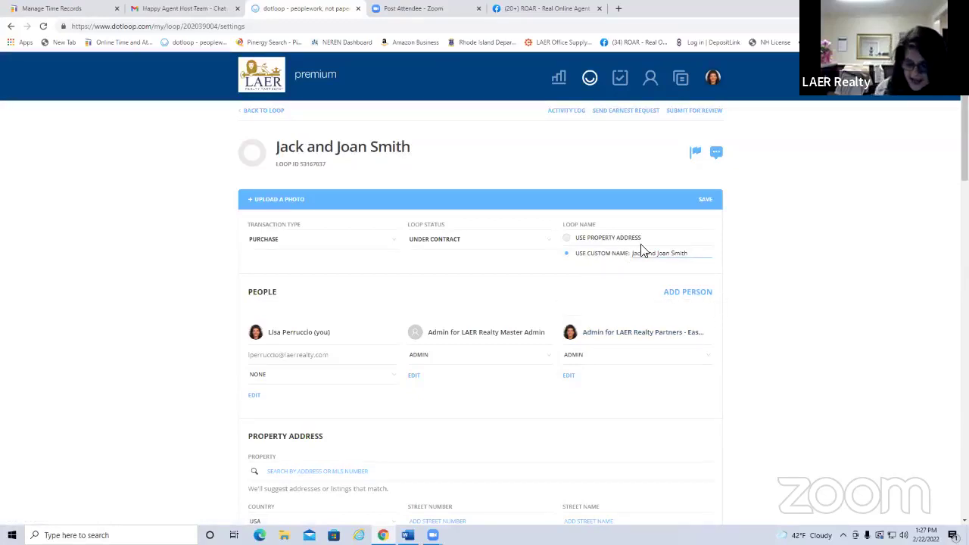
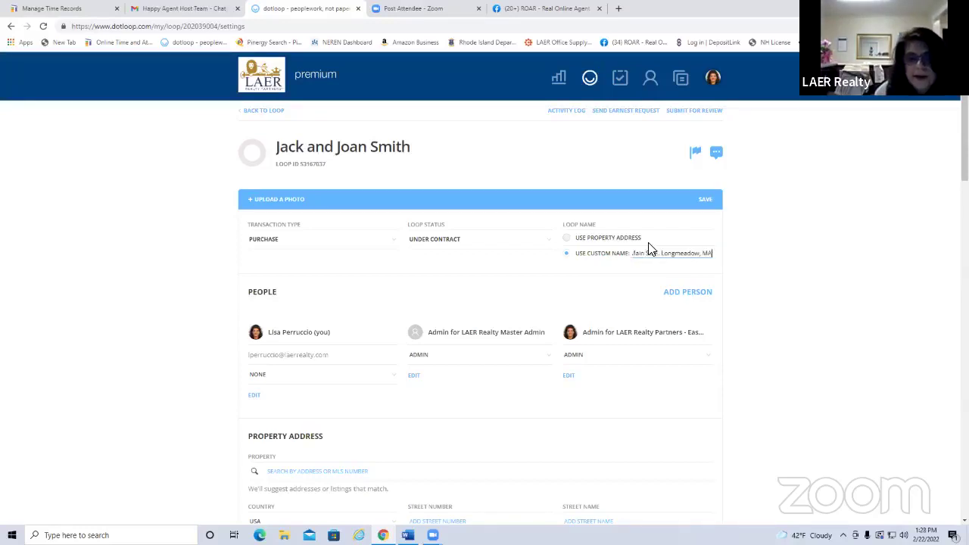
{"action": "left_click", "coordinate": [708, 199]}
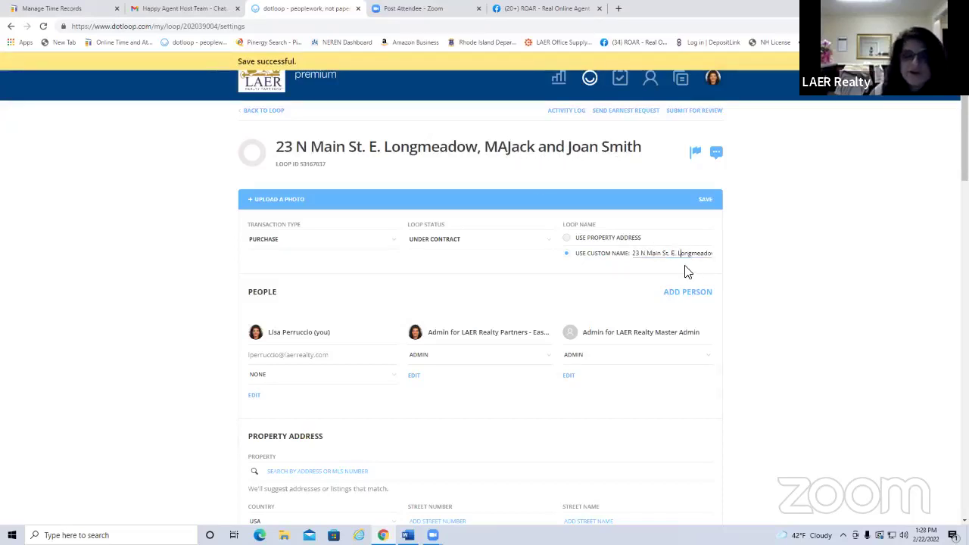
{"action": "key", "text": "Right"}
{"action": "key", "text": "Right"}
{"action": "key", "text": "Right"}
{"action": "key", "text": "Right"}
{"action": "key", "text": "Right"}
{"action": "key", "text": "Right"}
{"action": "key", "text": "Right"}
{"action": "key", "text": "Right"}
{"action": "key", "text": "Right"}
{"action": "key", "text": "Right"}
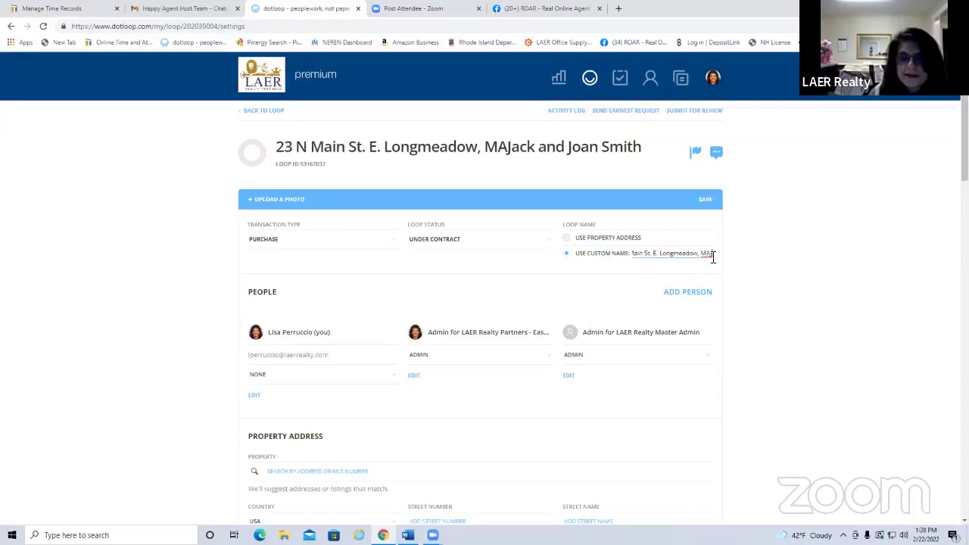
{"action": "left_click", "coordinate": [708, 199]}
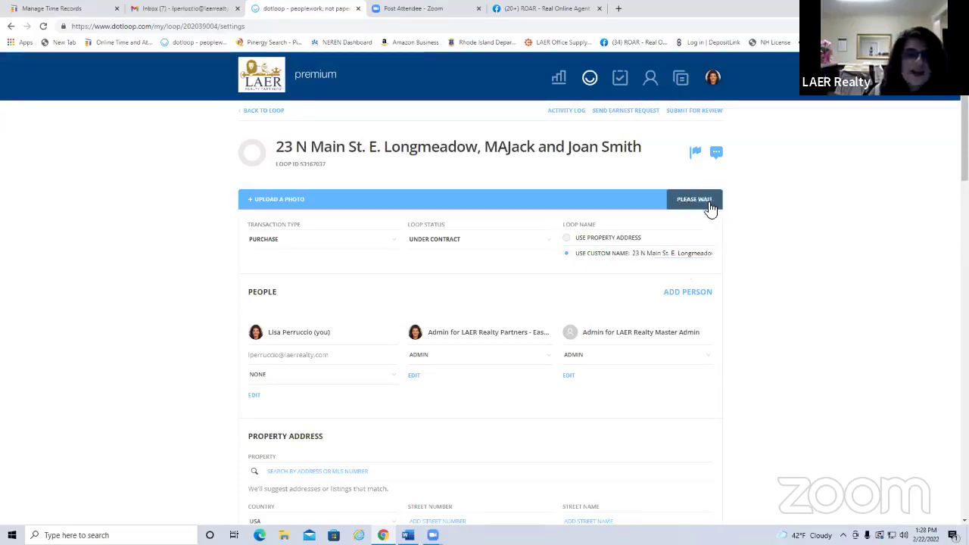
- Search My Loops by the buyers' first names and open the renamed loop
{"action": "left_click", "coordinate": [268, 113]}
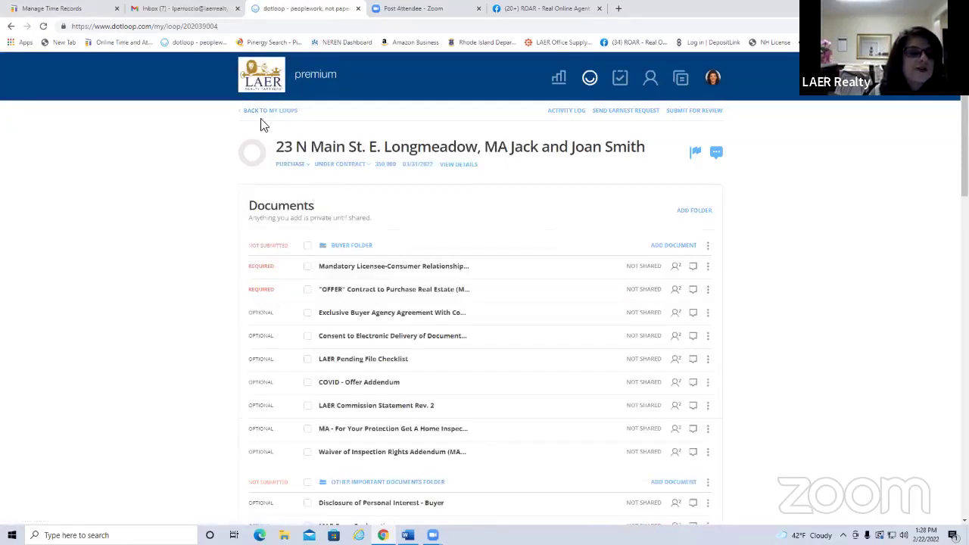
{"action": "left_click", "coordinate": [263, 113]}
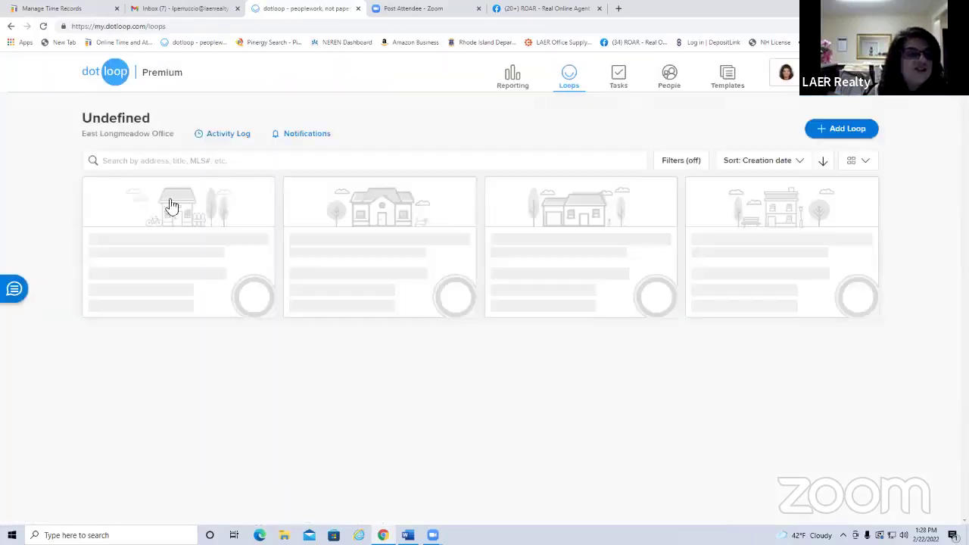
{"action": "type", "text": "jack"}
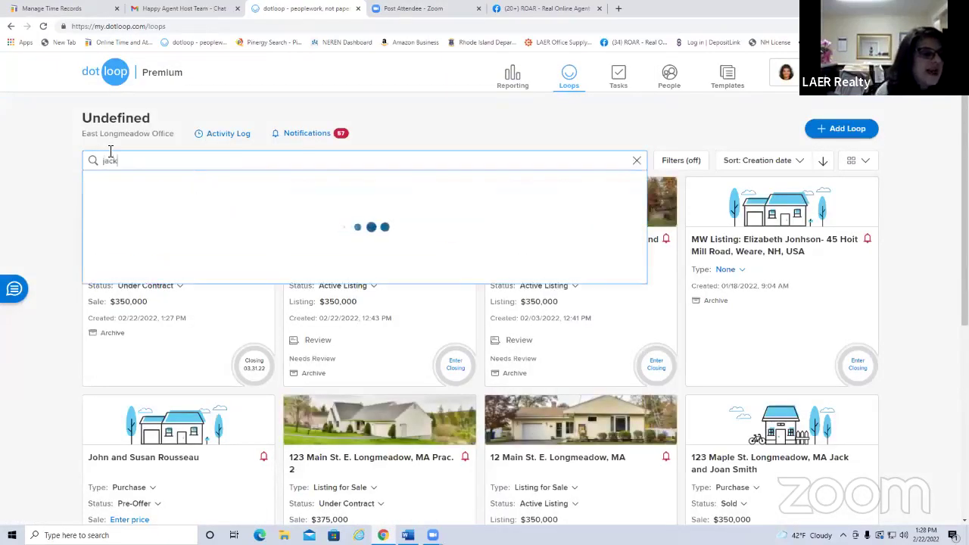
{"action": "type", "text": " a"}
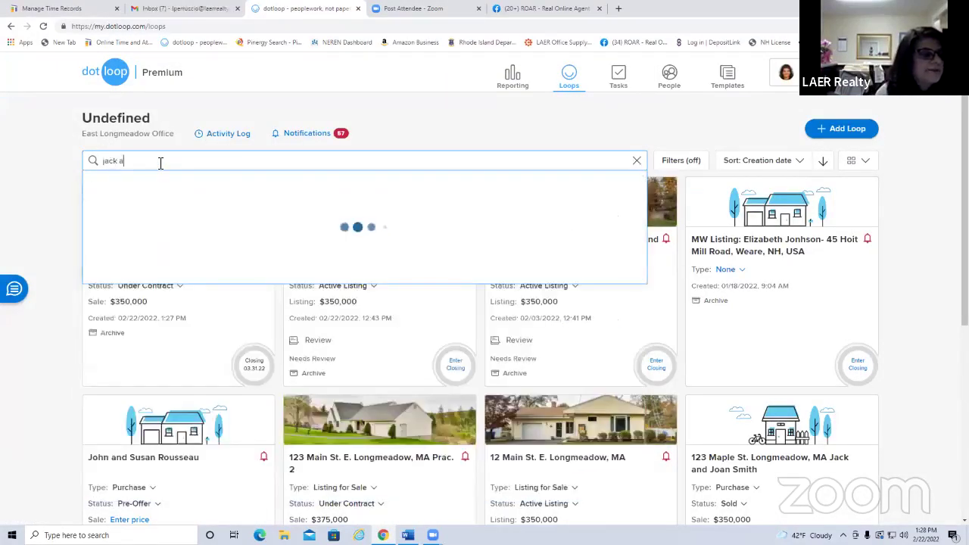
{"action": "type", "text": "nd joan"}
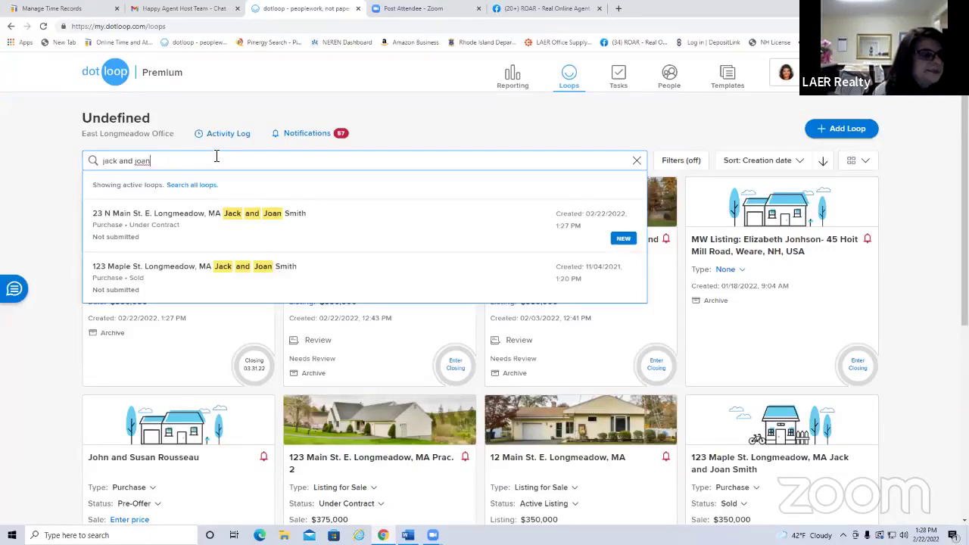
{"action": "left_click", "coordinate": [237, 217]}
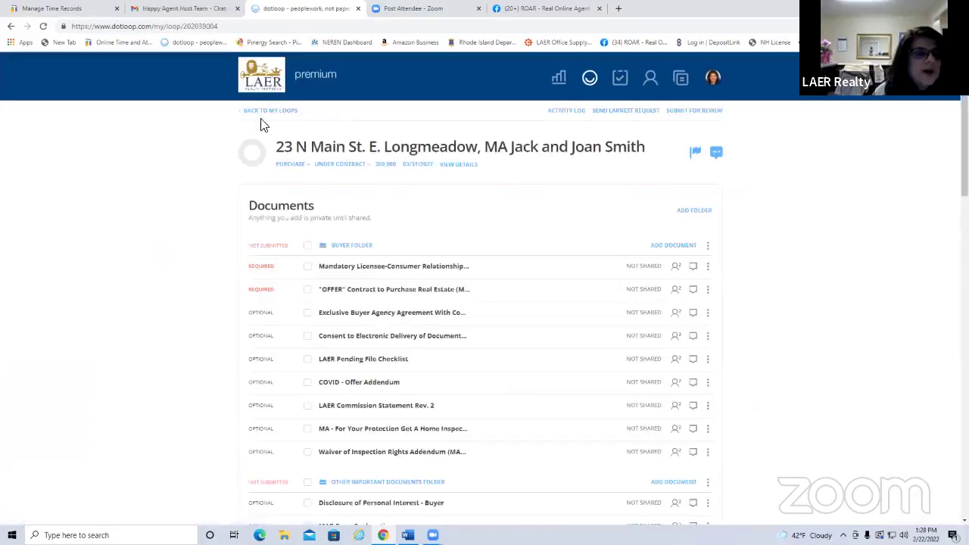
- Search the loops by the property's street address and open the matching loop
{"action": "left_click", "coordinate": [263, 112]}
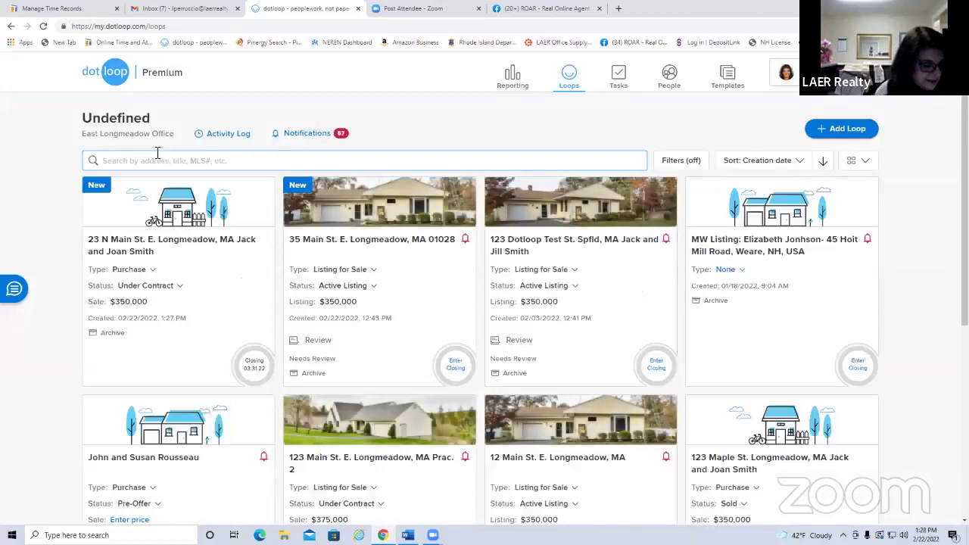
{"action": "left_click", "coordinate": [157, 155]}
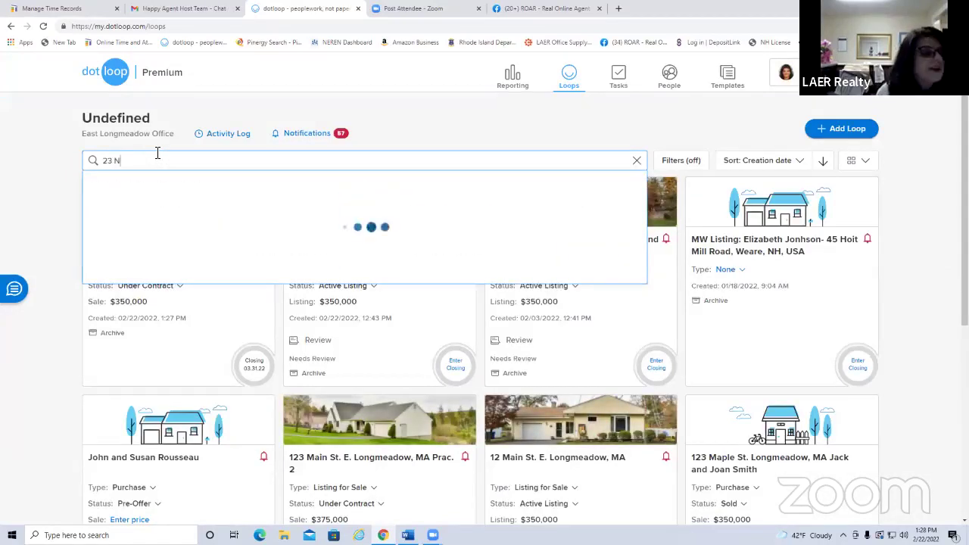
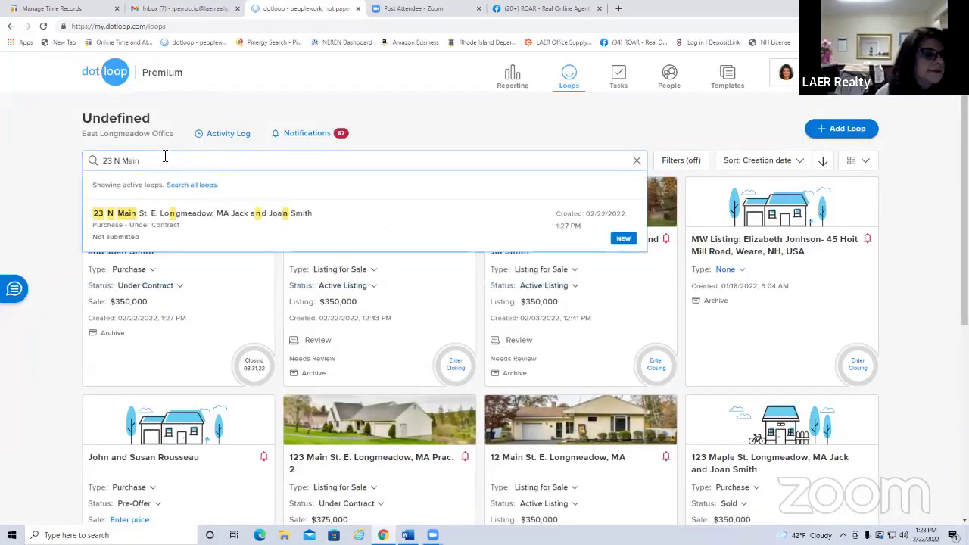
{"action": "left_click", "coordinate": [181, 216]}
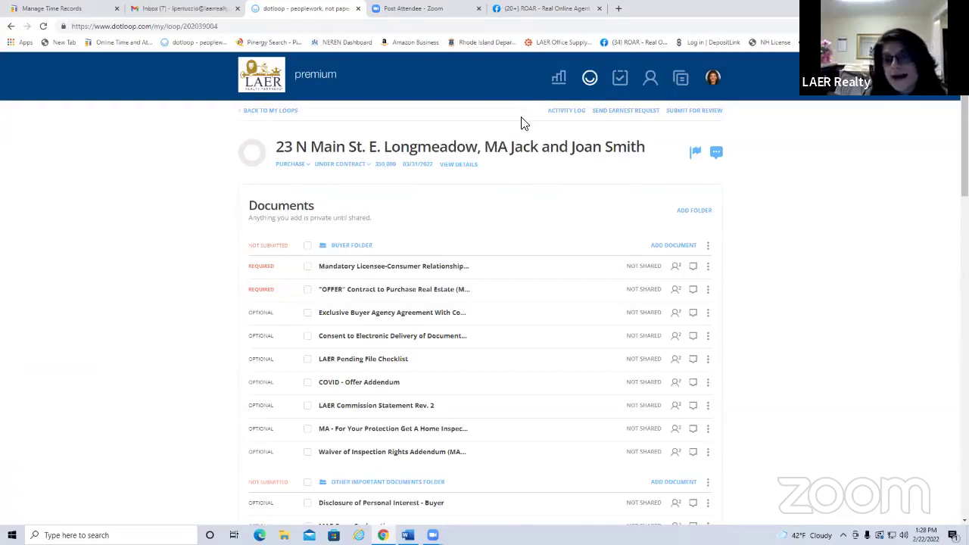
- Review the year-to-date sales chart on the Reporting dashboard
{"action": "left_click", "coordinate": [588, 85]}
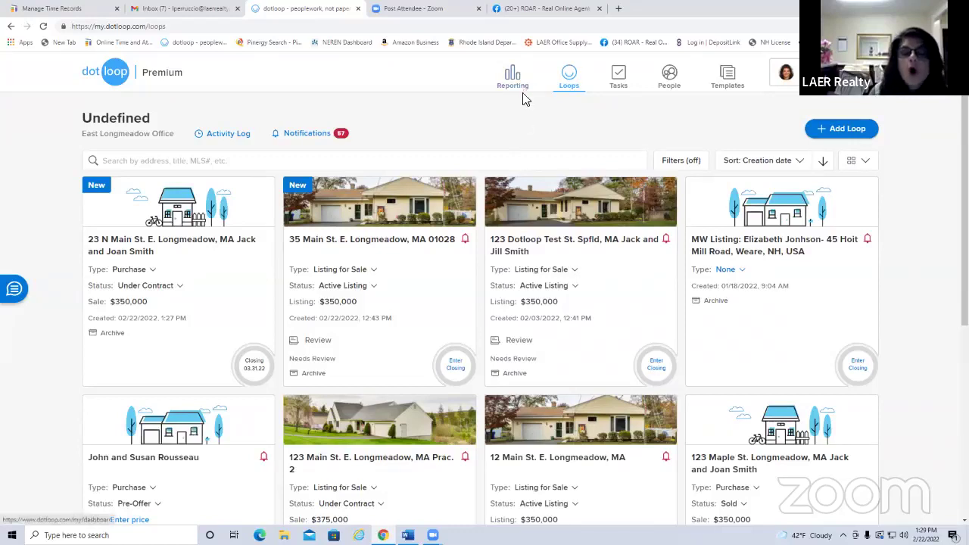
{"action": "left_click", "coordinate": [514, 84]}
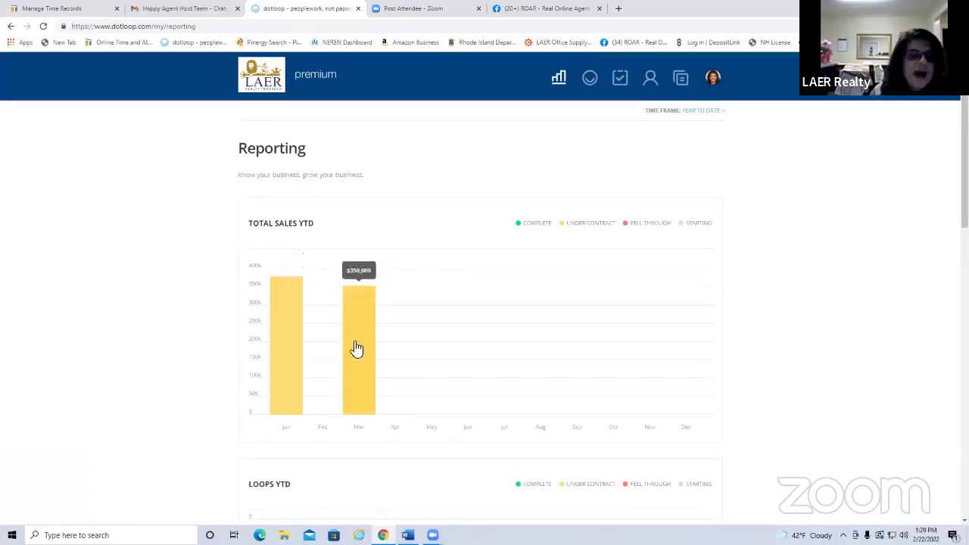
{"action": "mouse_move", "coordinate": [296, 344]}
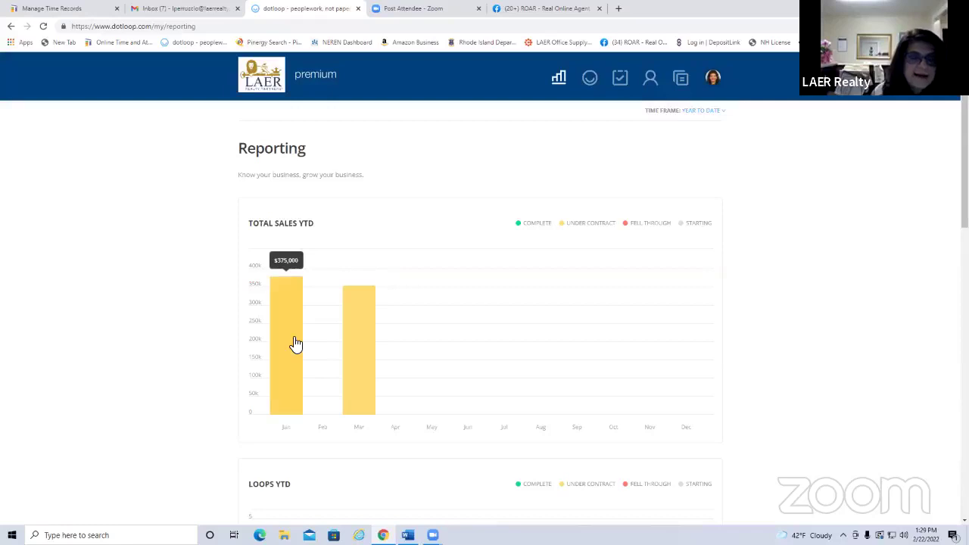
- Switch to the LAER Realty Partners - East Longmeadow admin profile
{"action": "left_click", "coordinate": [711, 83]}
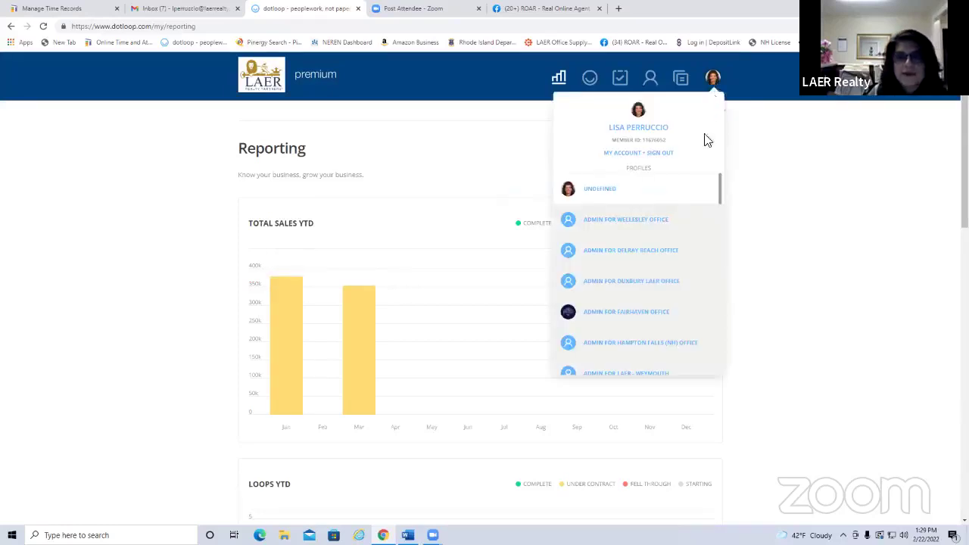
{"action": "scroll", "coordinate": [688, 278], "scroll_direction": "down", "scroll_amount": 3}
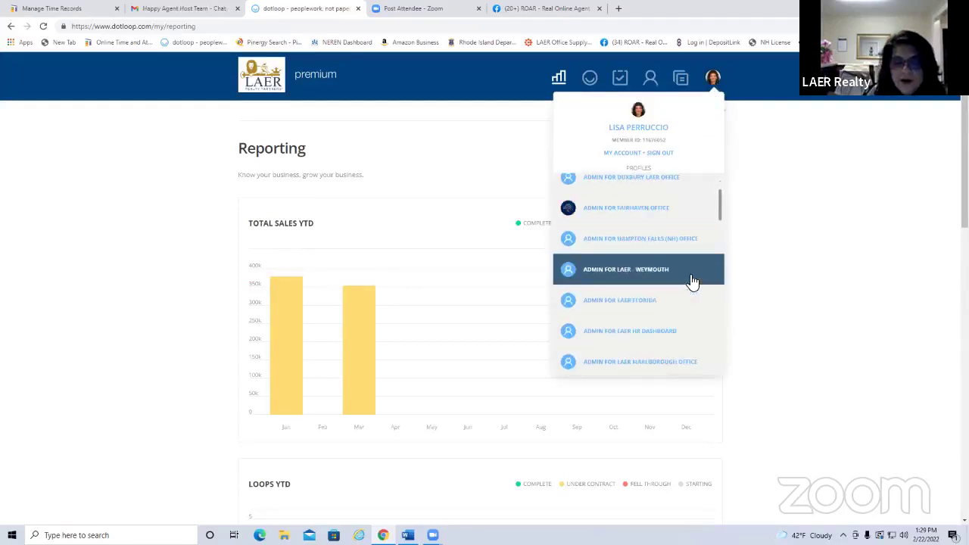
{"action": "scroll", "coordinate": [691, 287], "scroll_direction": "down", "scroll_amount": 1}
{"action": "scroll", "coordinate": [691, 295], "scroll_direction": "down", "scroll_amount": 1}
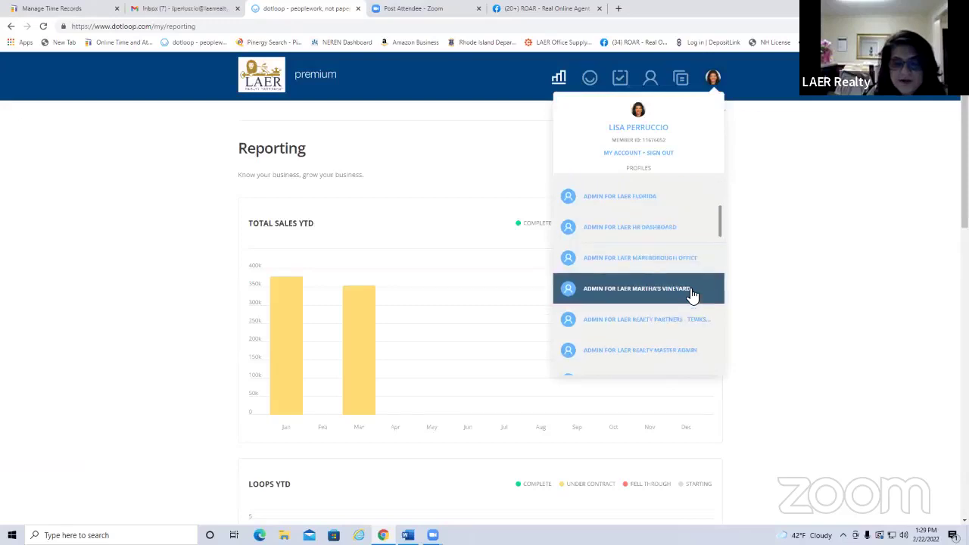
{"action": "scroll", "coordinate": [694, 295], "scroll_direction": "down", "scroll_amount": 2}
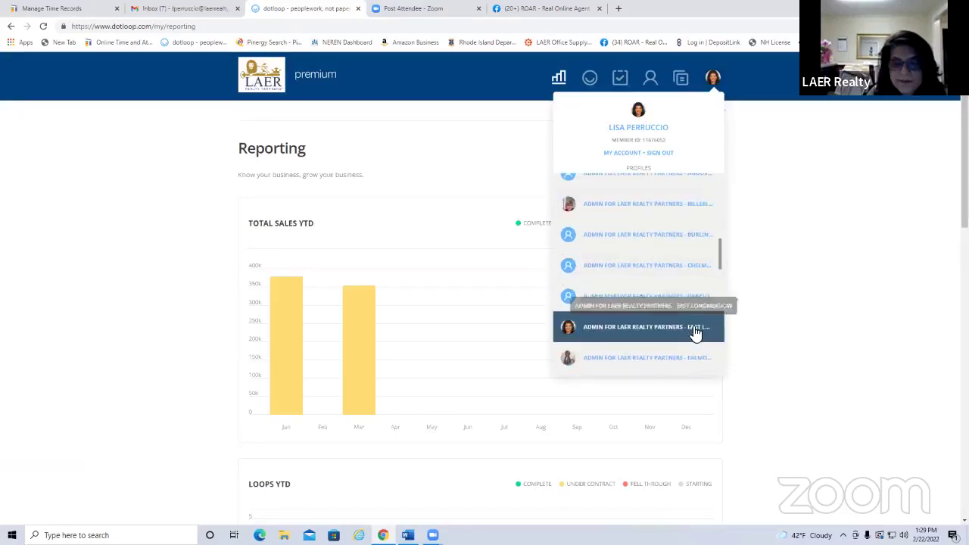
{"action": "left_click", "coordinate": [690, 334]}
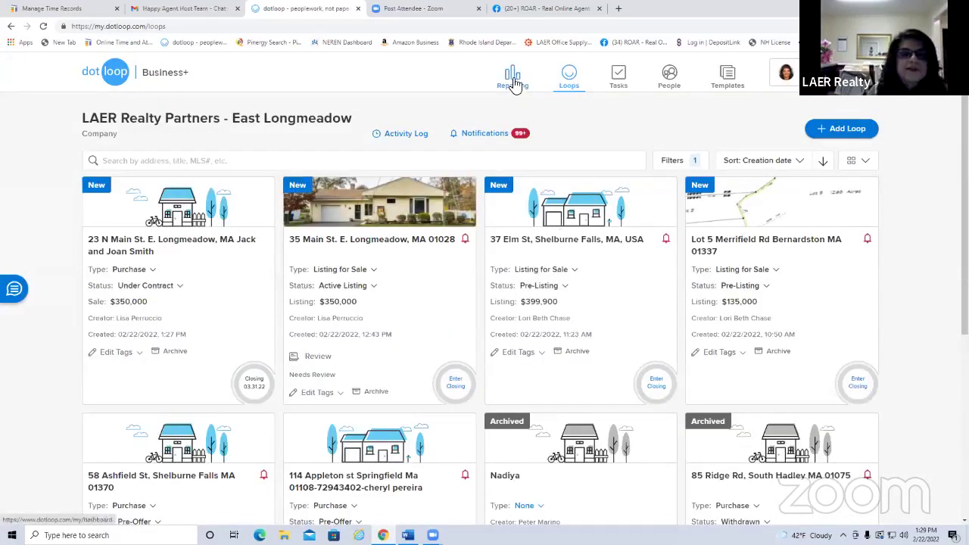
{"action": "left_click", "coordinate": [516, 83]}
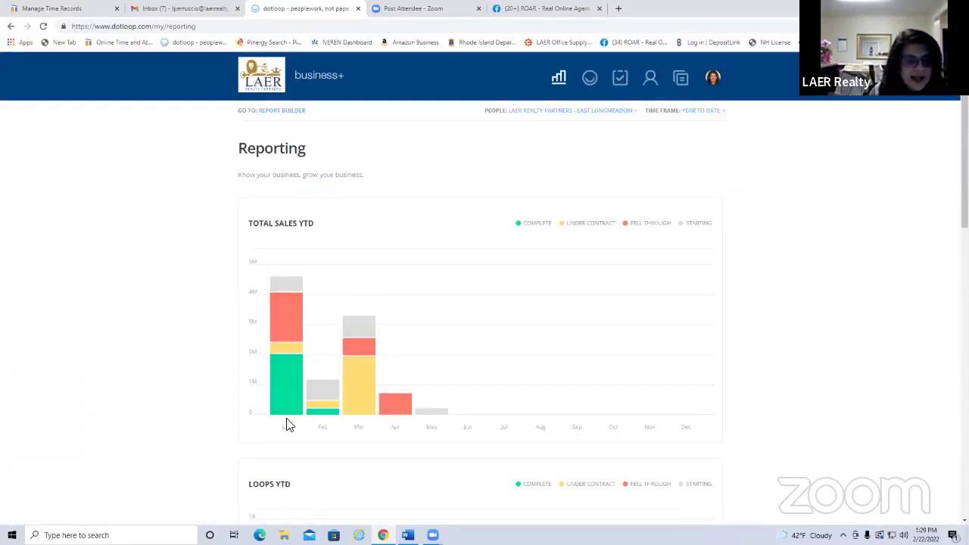
{"action": "mouse_move", "coordinate": [287, 391]}
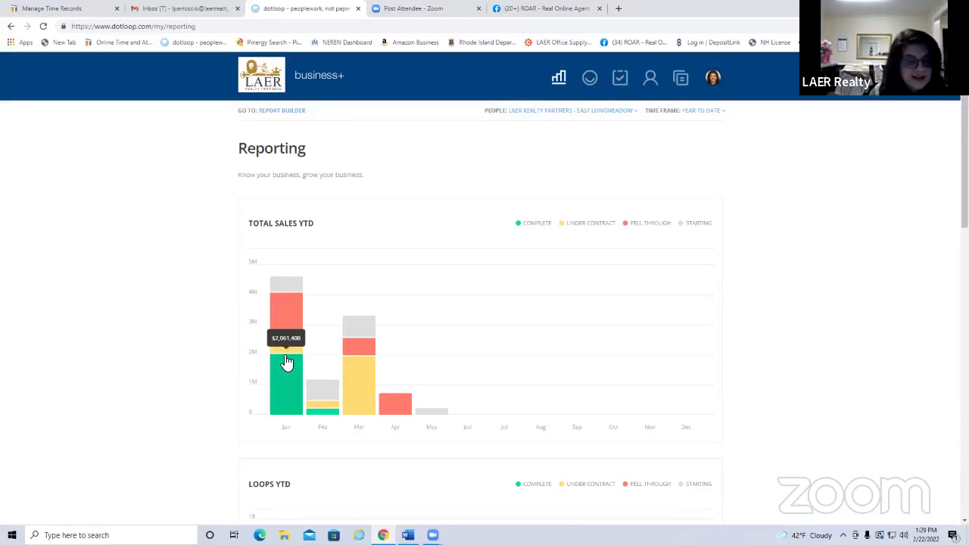
{"action": "mouse_move", "coordinate": [291, 353]}
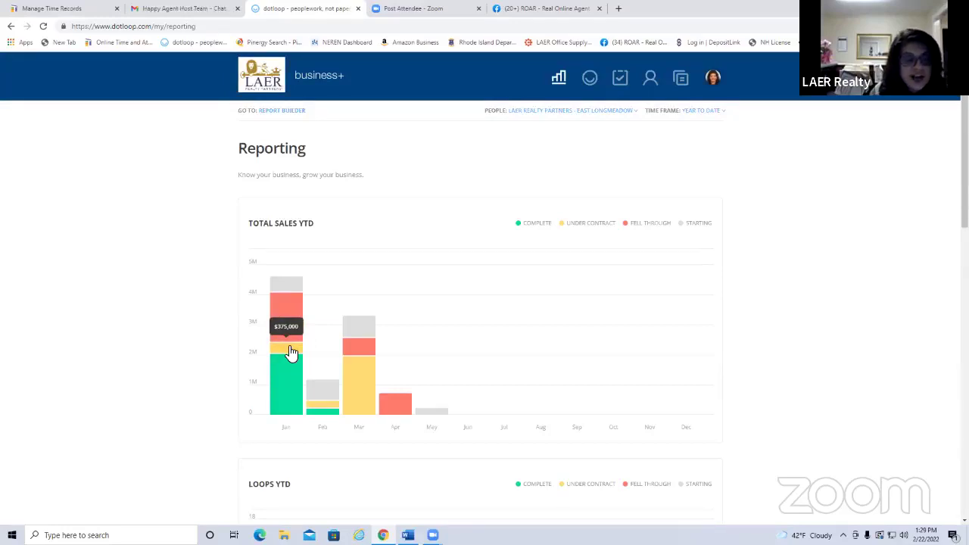
{"action": "mouse_move", "coordinate": [292, 320]}
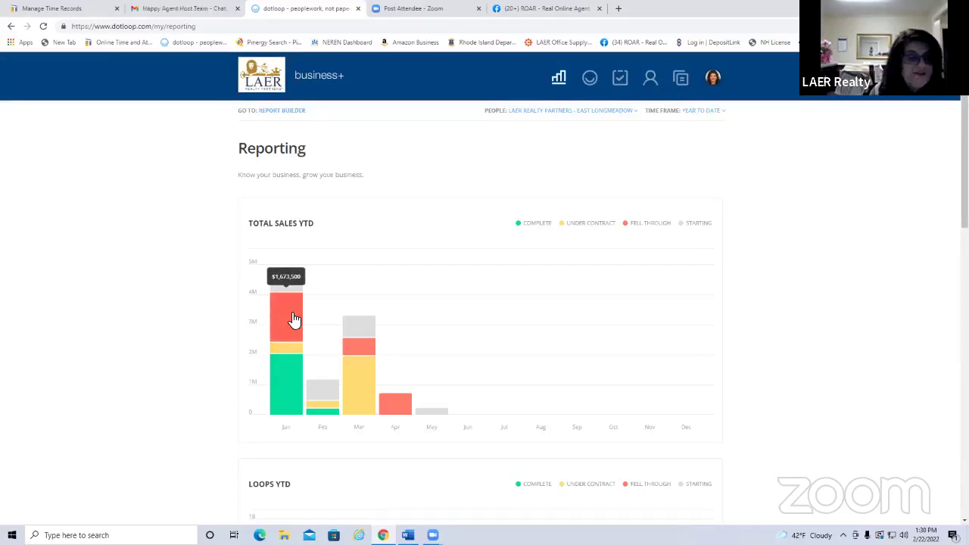
{"action": "mouse_move", "coordinate": [299, 295]}
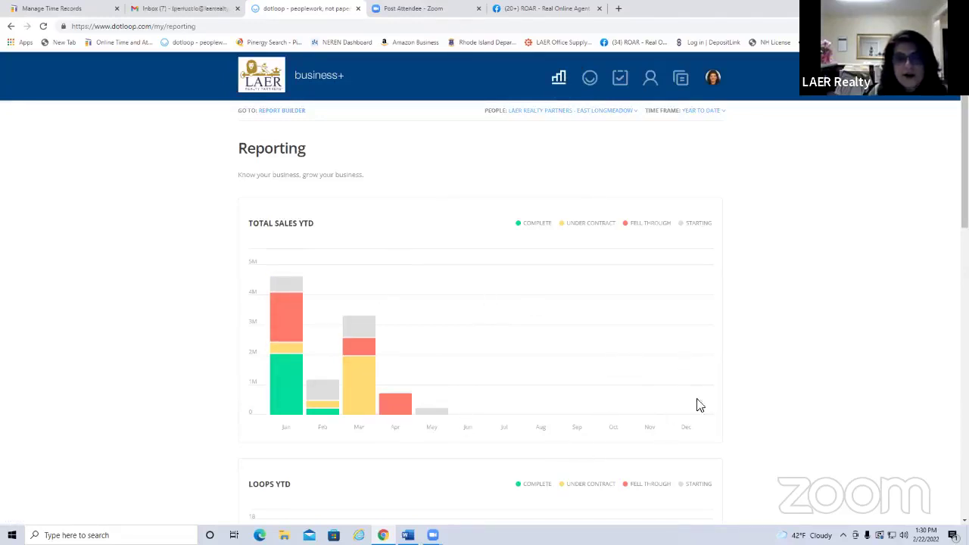
- Mark the renamed buyer loop as Sold in the Loops list
{"action": "left_click", "coordinate": [560, 86]}
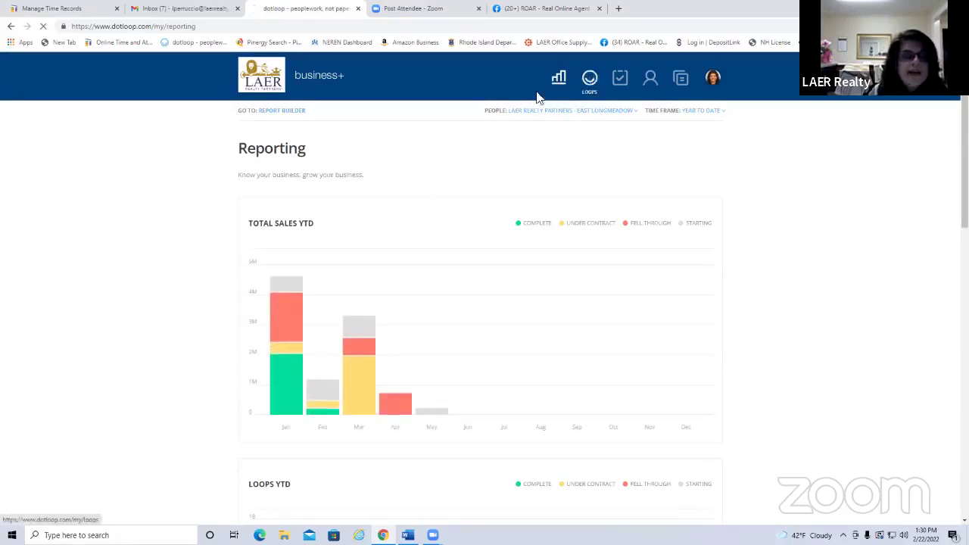
{"action": "left_click", "coordinate": [589, 79]}
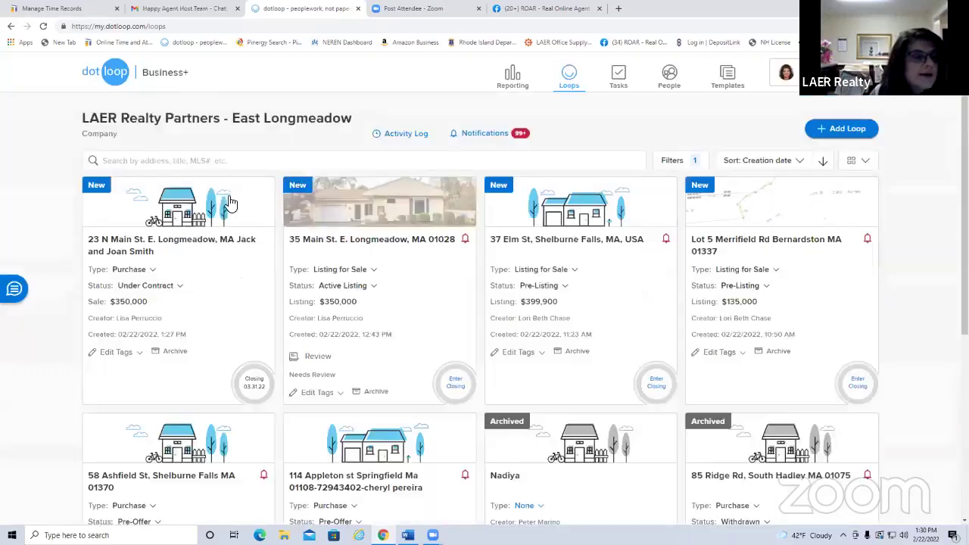
{"action": "left_click", "coordinate": [182, 287]}
{"action": "left_click", "coordinate": [131, 378]}
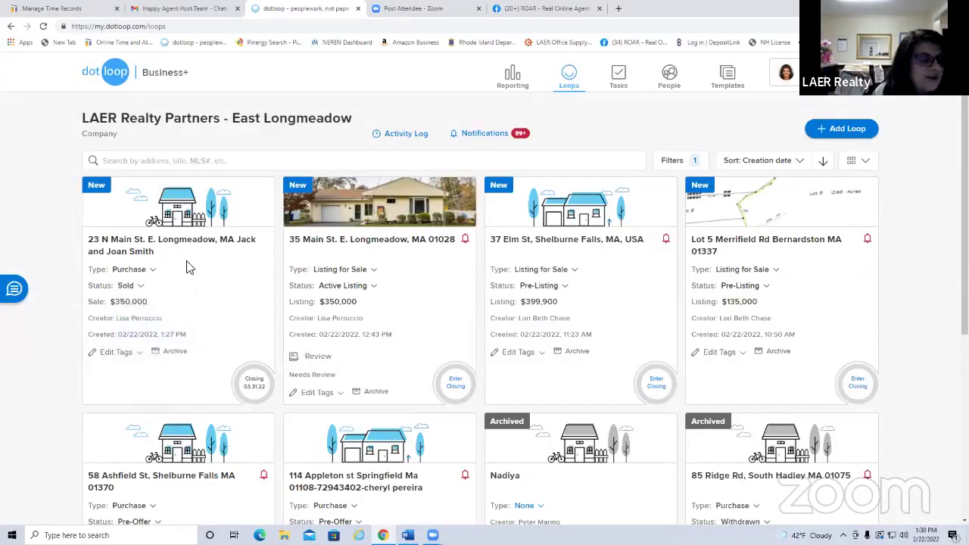
- Set the other Main St loop to Under Contract and return to Reporting
{"action": "left_click", "coordinate": [373, 286]}
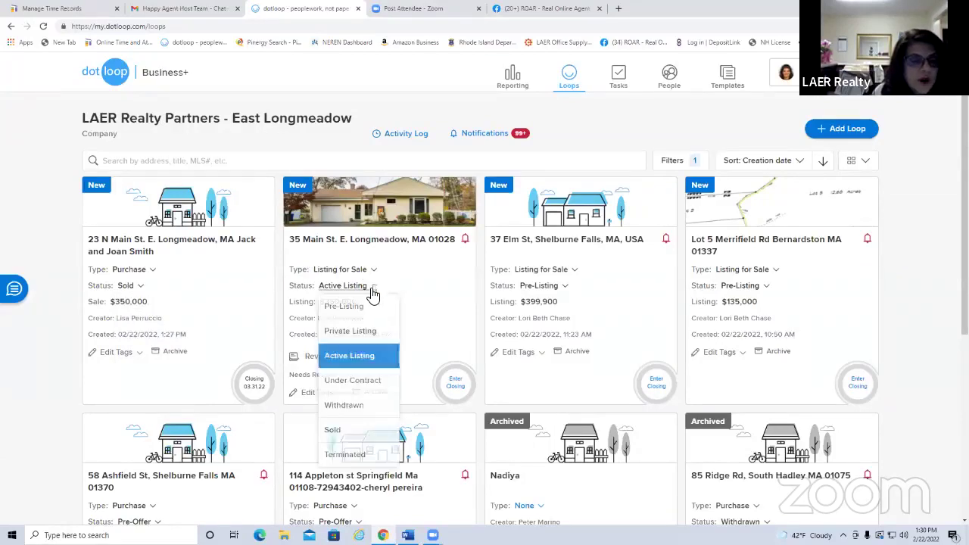
{"action": "left_click", "coordinate": [359, 382]}
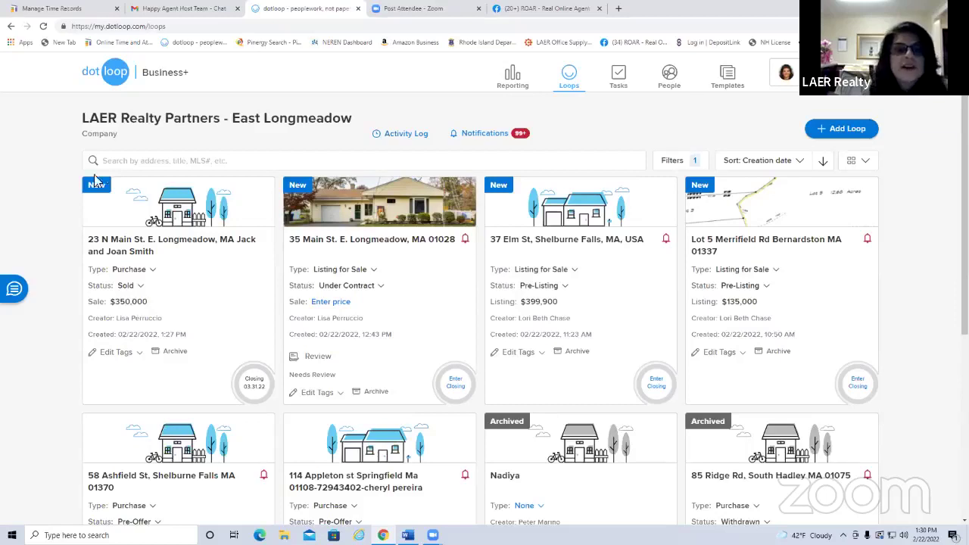
{"action": "left_click", "coordinate": [512, 80]}
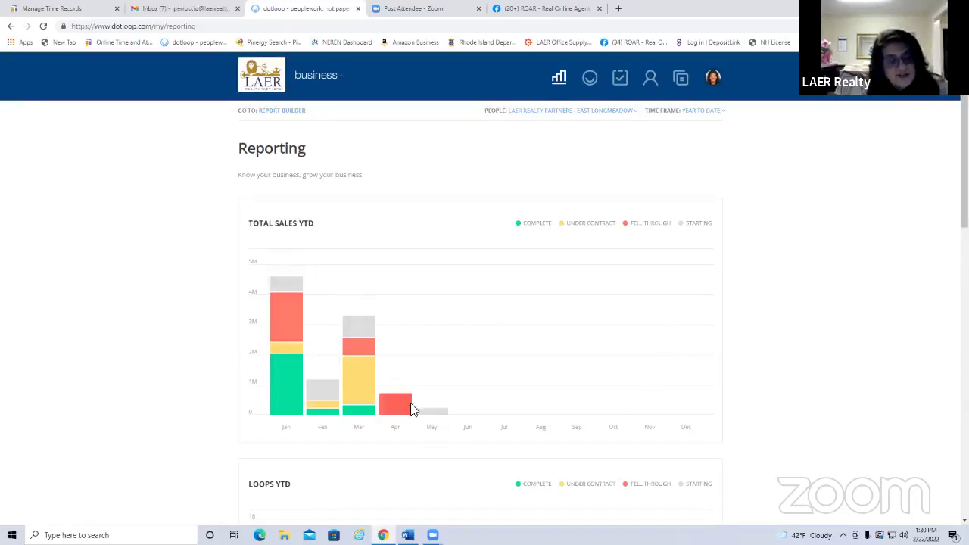
- Refresh the sales charts and return to the loops list led by the Sold buyer loop
{"action": "mouse_move", "coordinate": [441, 421]}
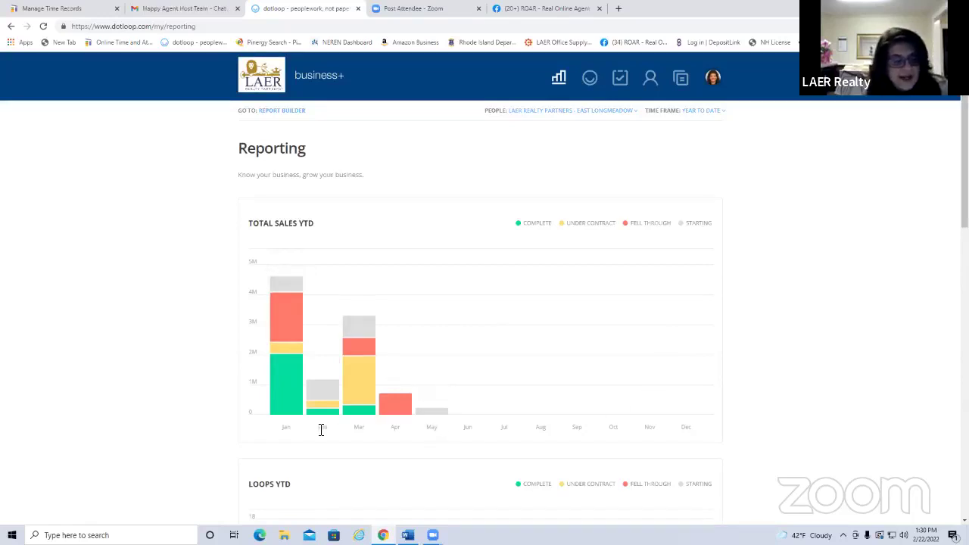
{"action": "mouse_move", "coordinate": [322, 411]}
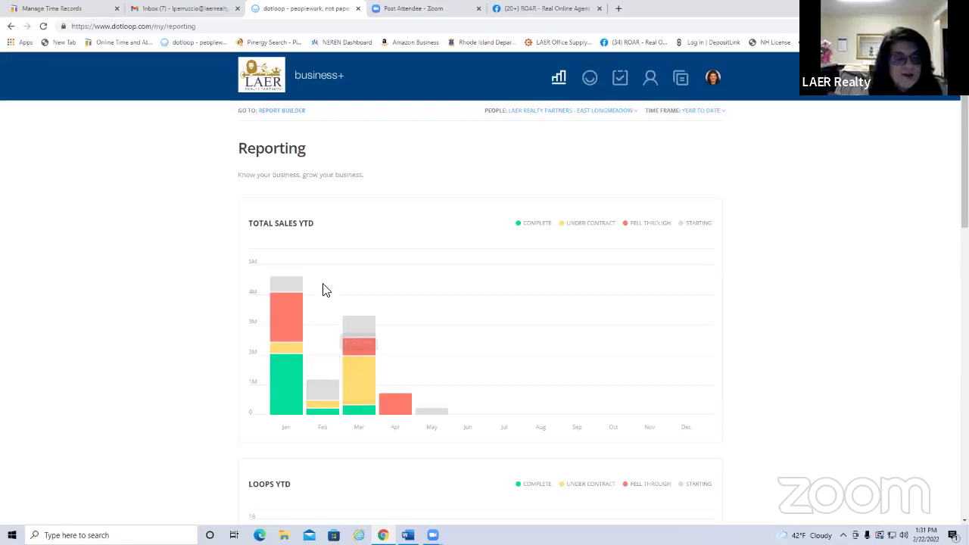
{"action": "left_click", "coordinate": [559, 78]}
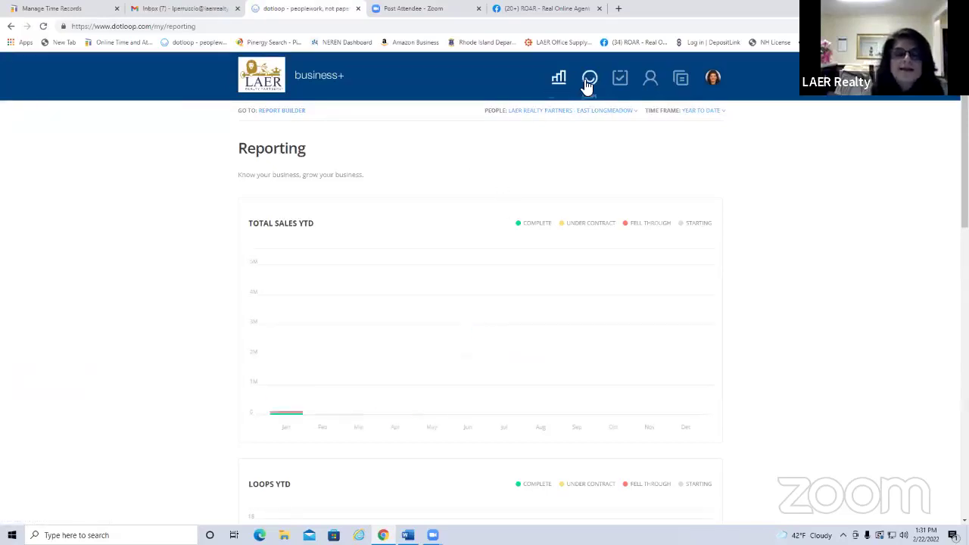
{"action": "left_click", "coordinate": [588, 82]}
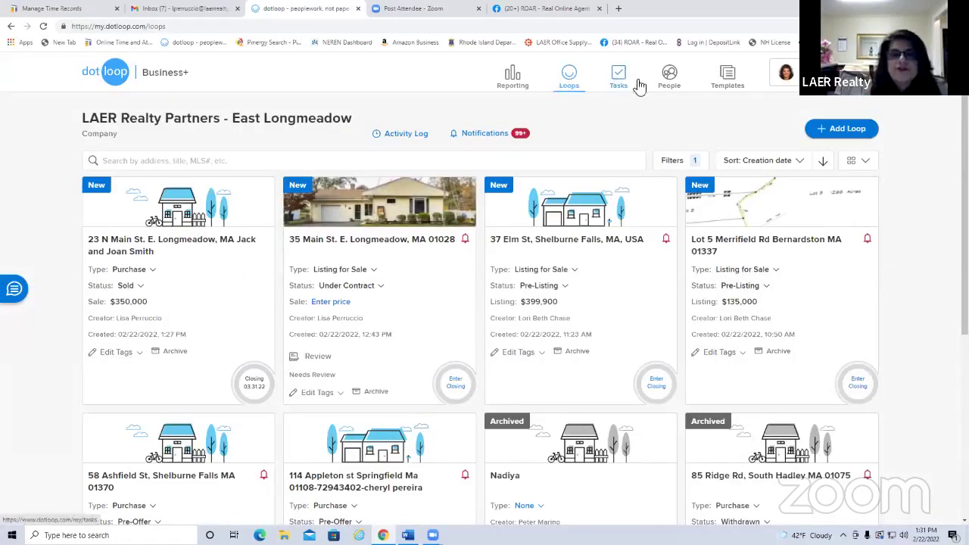
- In People, close the Home Inspection trusted providers dialog unchanged and show the Contacts list
{"action": "left_click", "coordinate": [667, 78]}
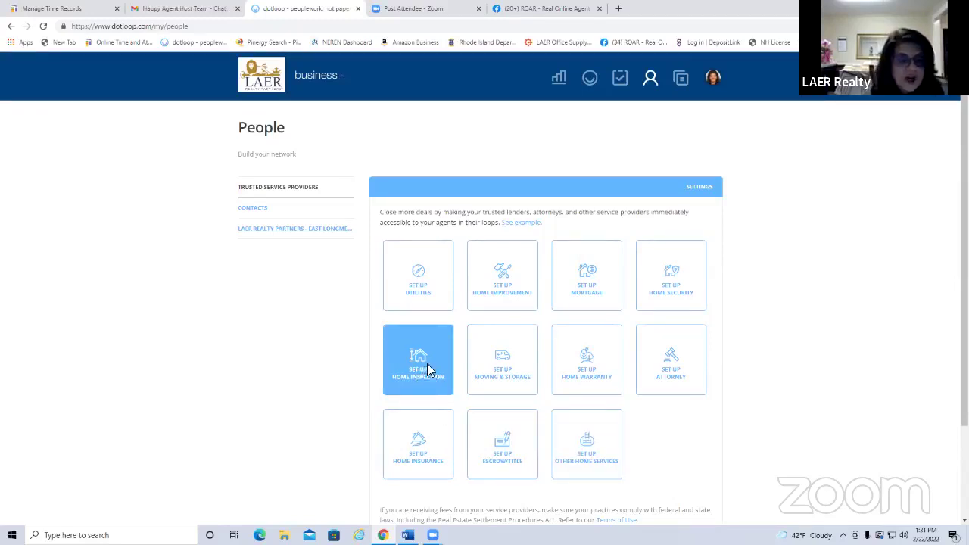
{"action": "left_click", "coordinate": [426, 373]}
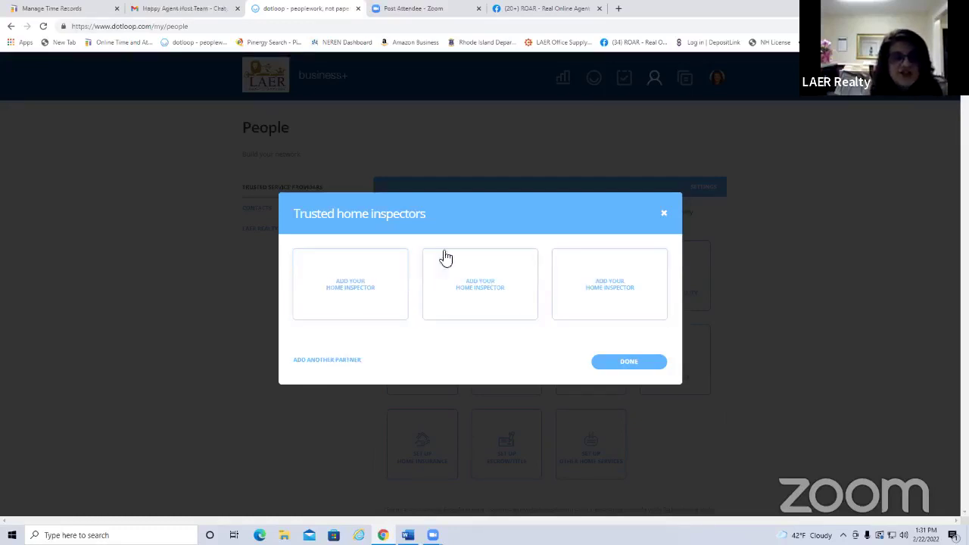
{"action": "left_click", "coordinate": [665, 217]}
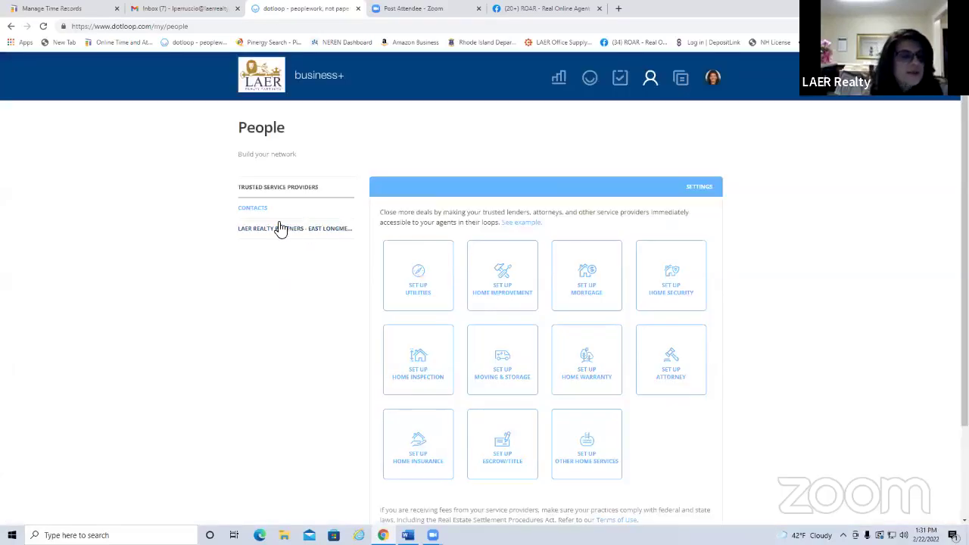
{"action": "left_click", "coordinate": [258, 210]}
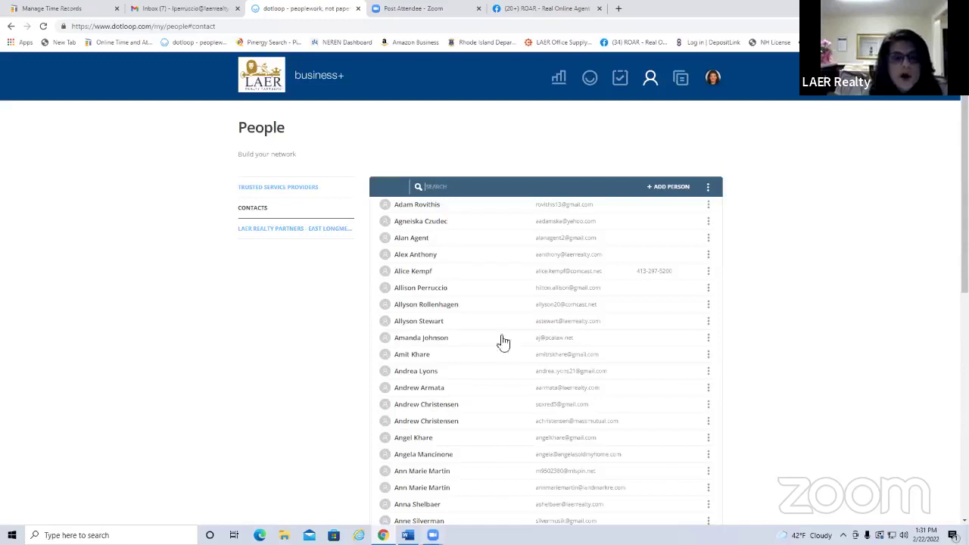
- Filter the contacts with the search term 'attorn' to list only attorneys
{"action": "type", "text": "attorn"}
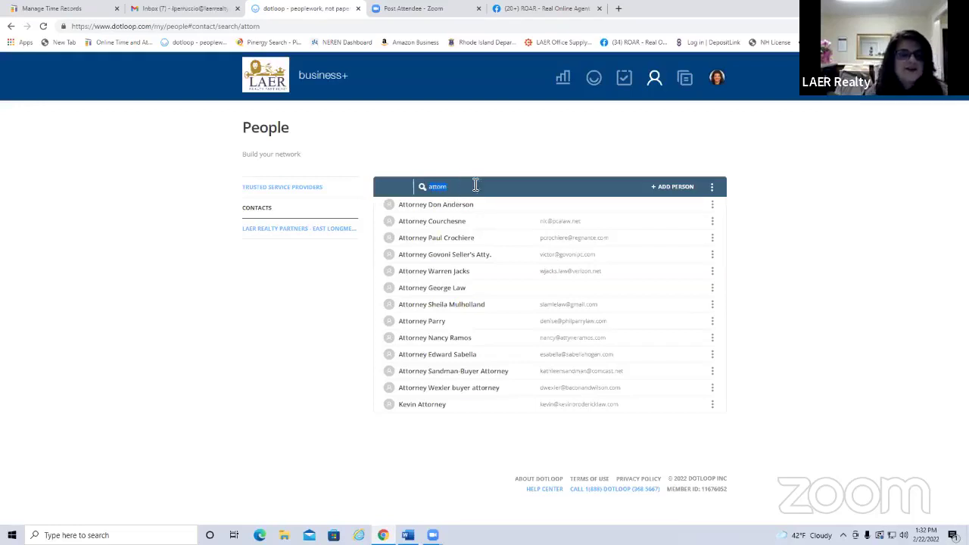
- Look at the Templates page, then head back to the Loops list
{"action": "left_click", "coordinate": [686, 83]}
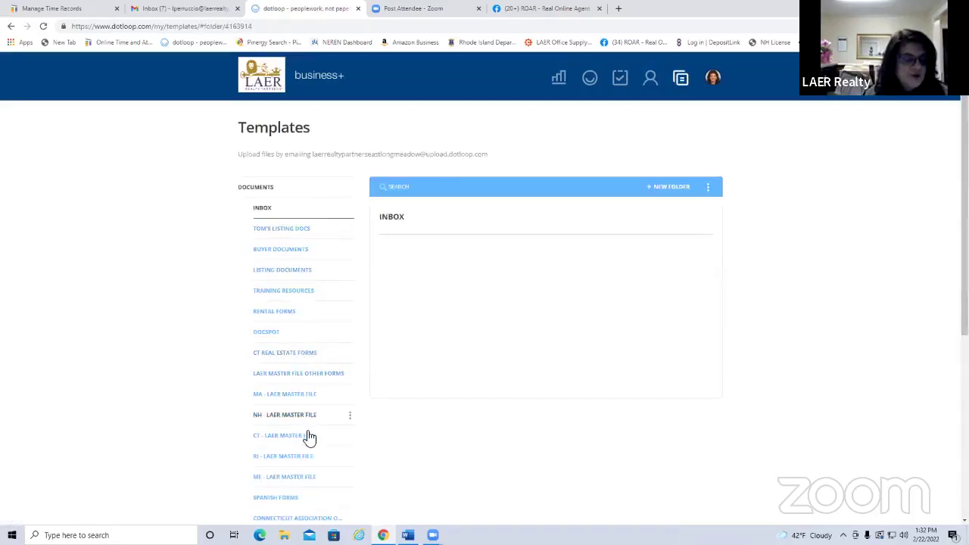
{"action": "left_click", "coordinate": [589, 81]}
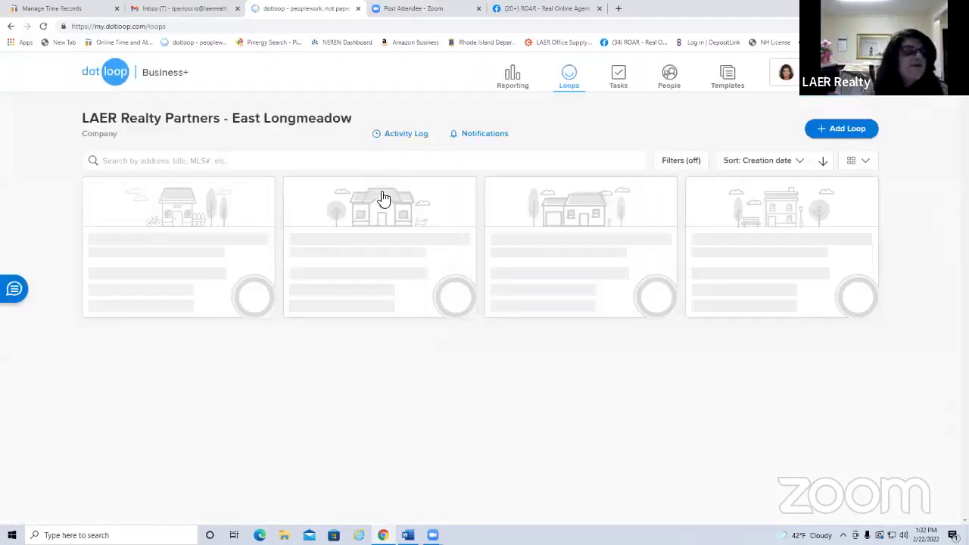